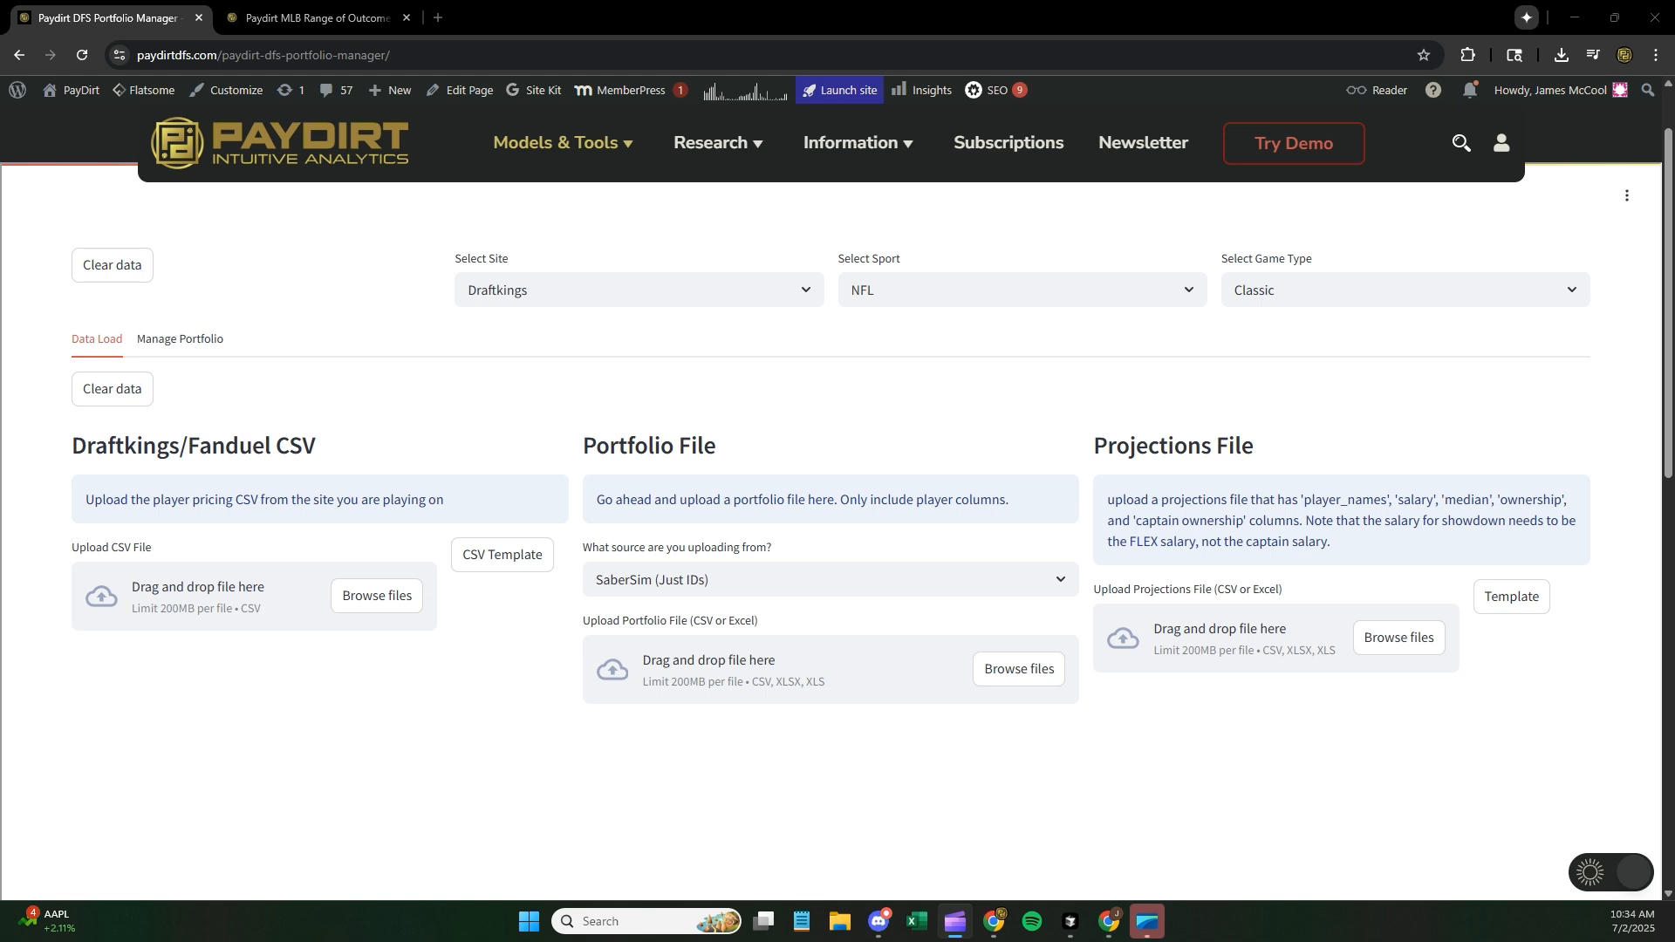
# - Set the sport to MLB and the portfolio upload source to Other (Just Names)
pyautogui.click(877, 291)
pyautogui.click(908, 358)
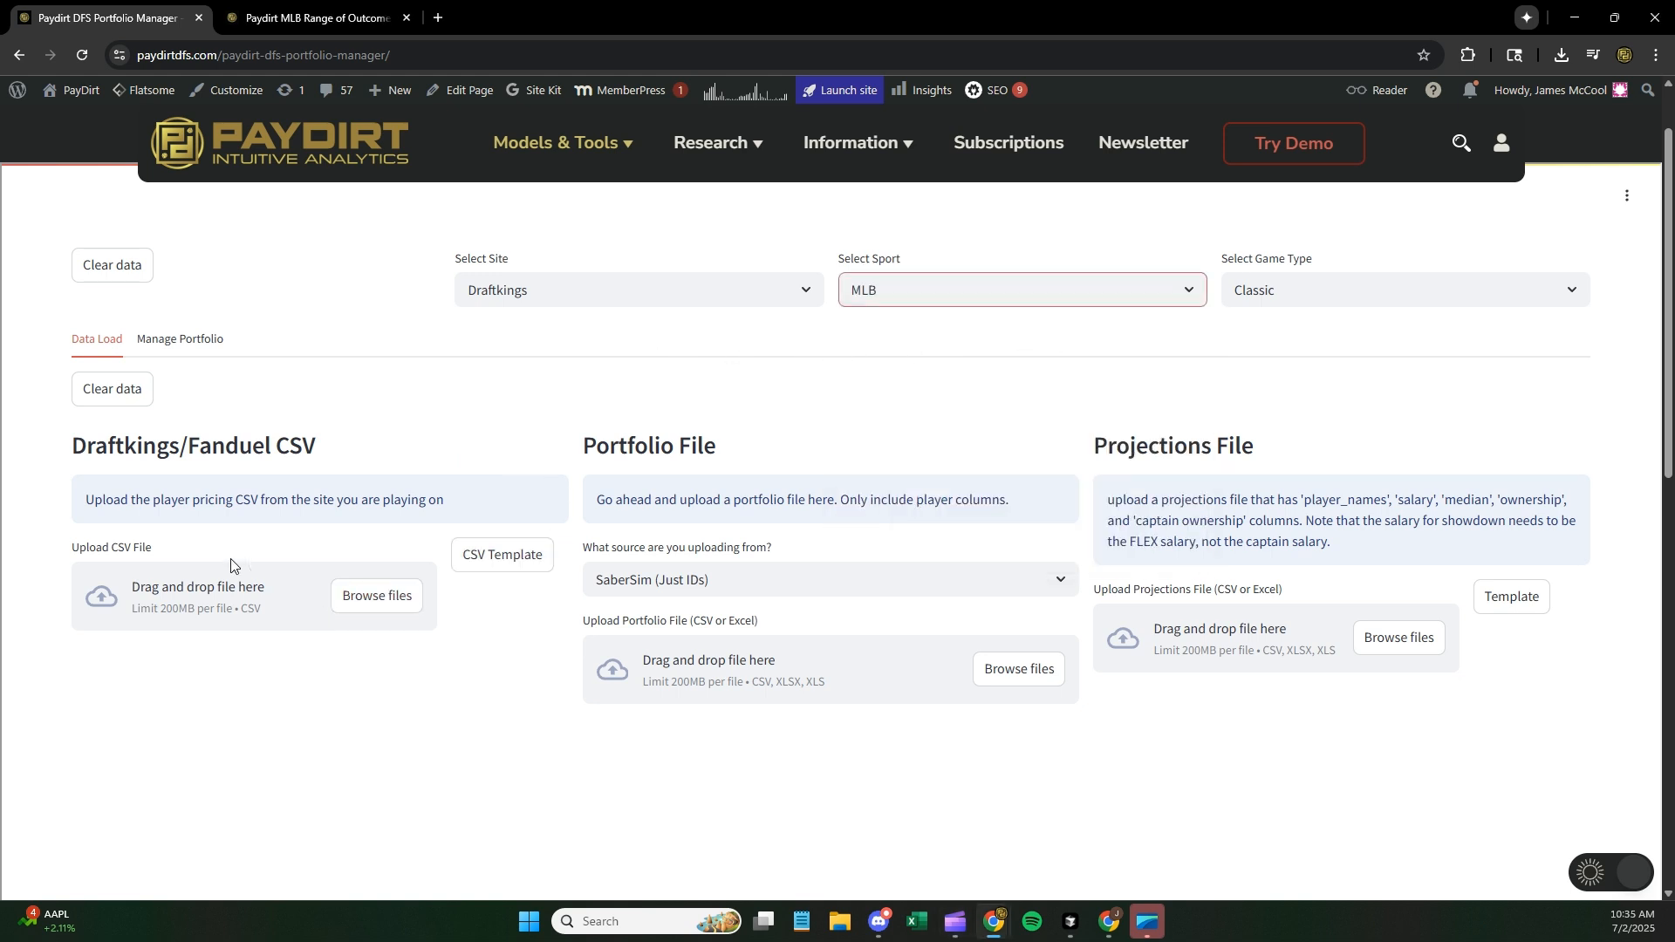
pyautogui.click(838, 581)
pyautogui.click(681, 684)
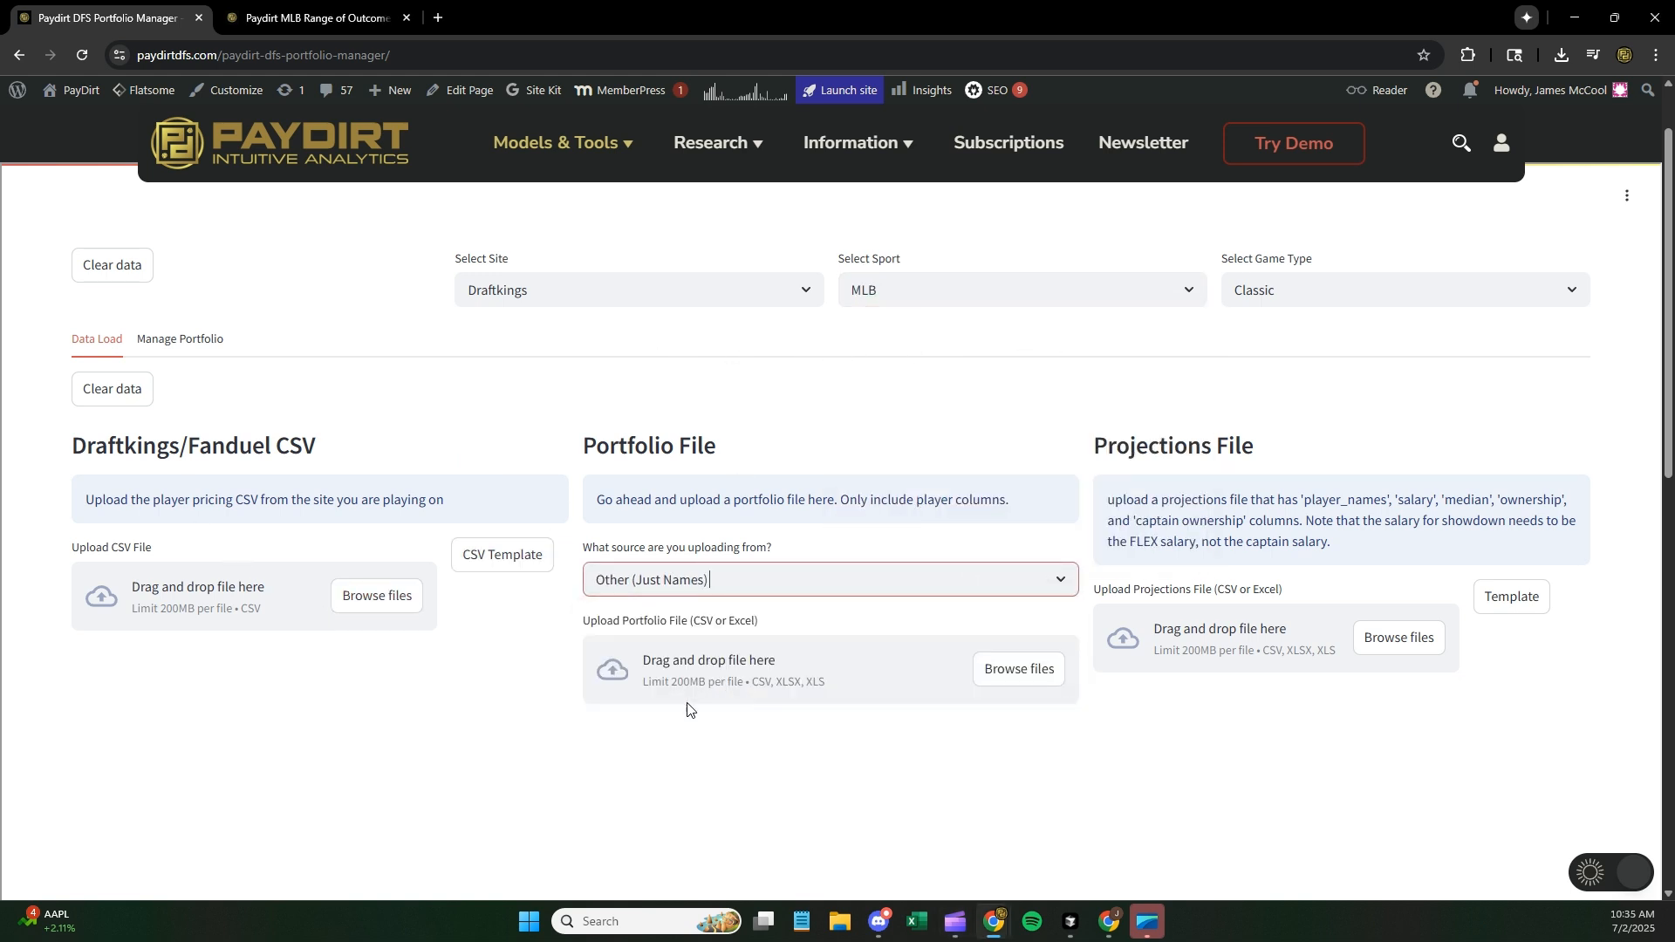
# - Upload the DKSalaries - 2025-07-02T103211.532 pricing CSV and MLB_optimals_export (76).csv as the portfolio file
pyautogui.click(380, 597)
pyautogui.doubleClick(321, 166)
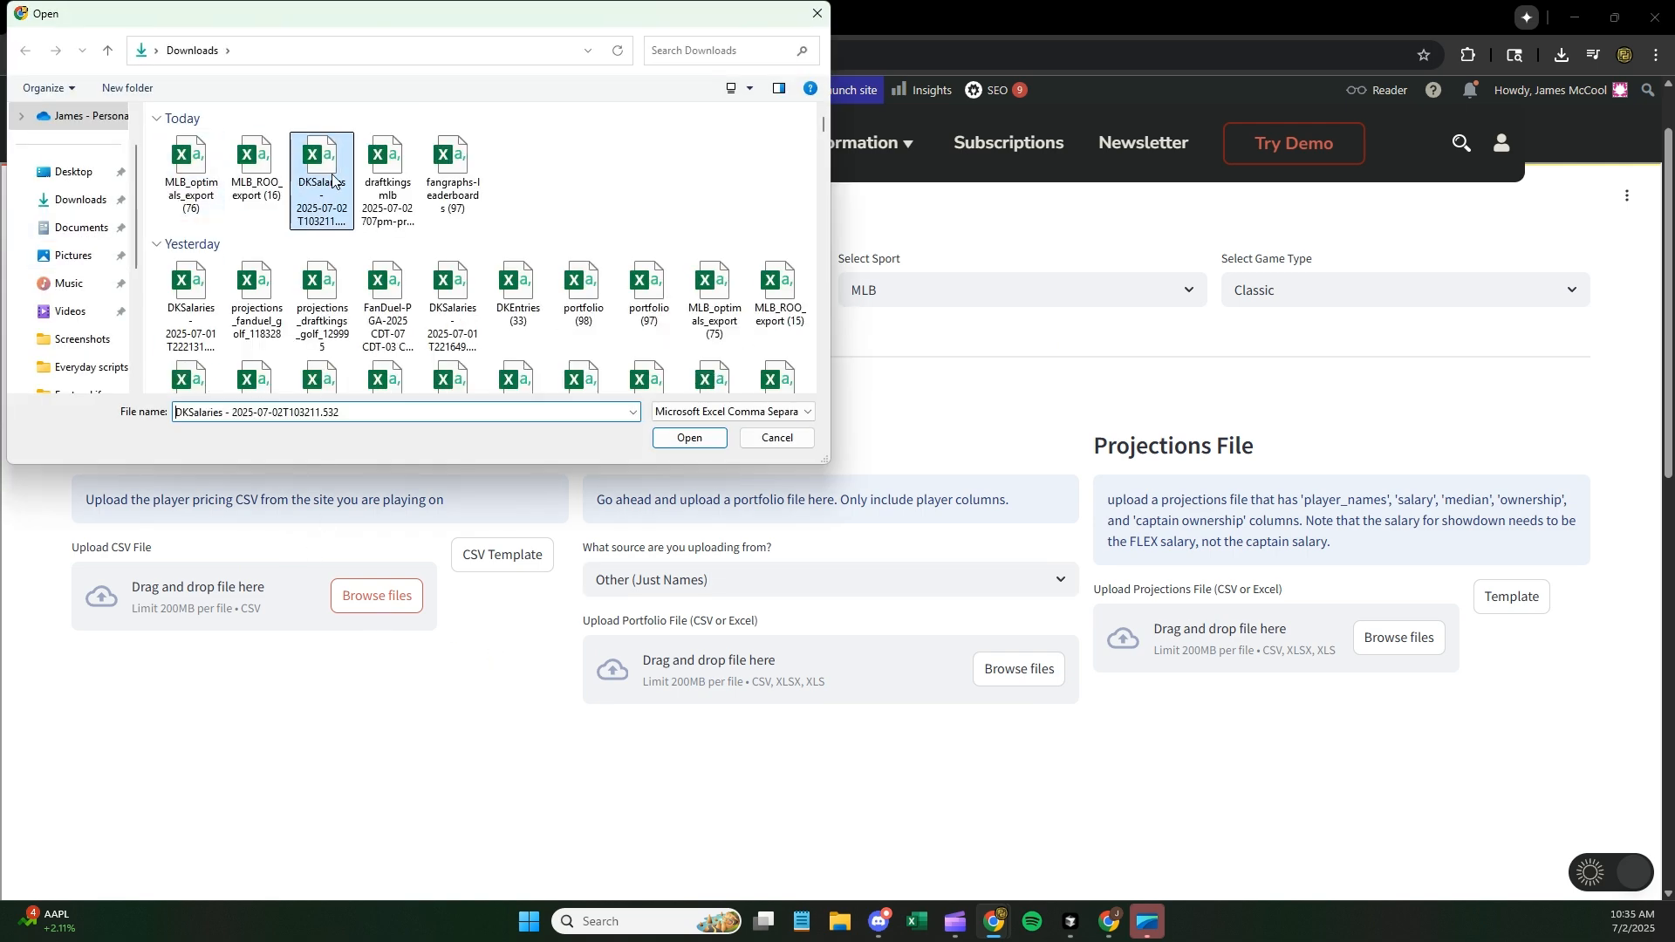
pyautogui.click(1024, 669)
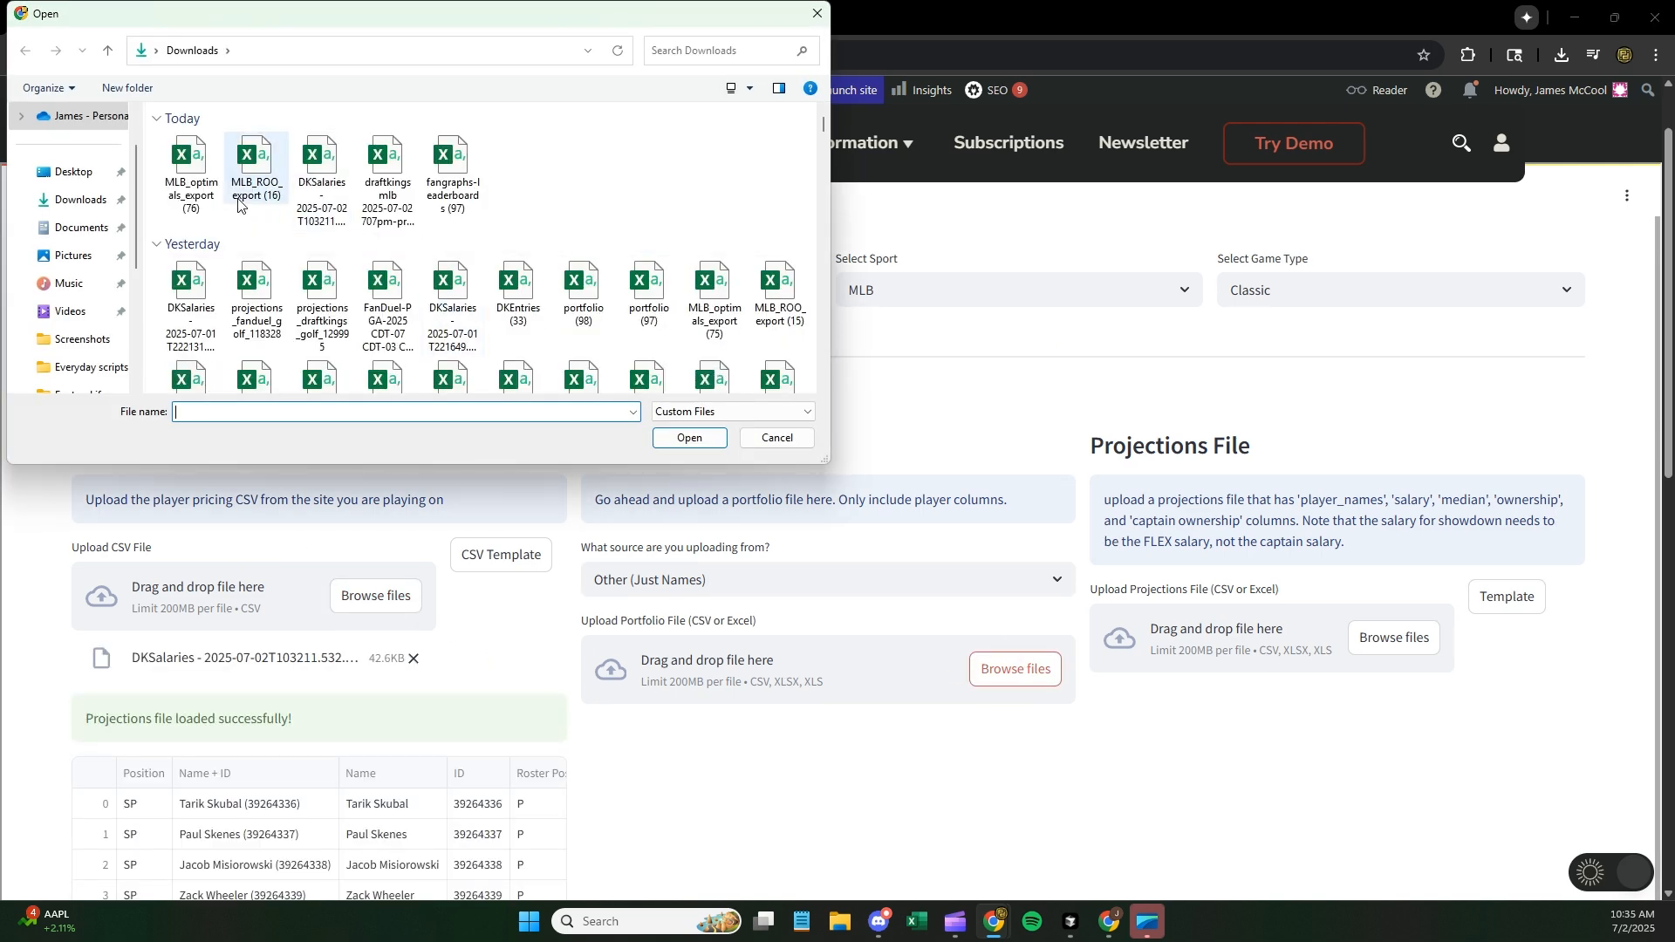
pyautogui.doubleClick(189, 170)
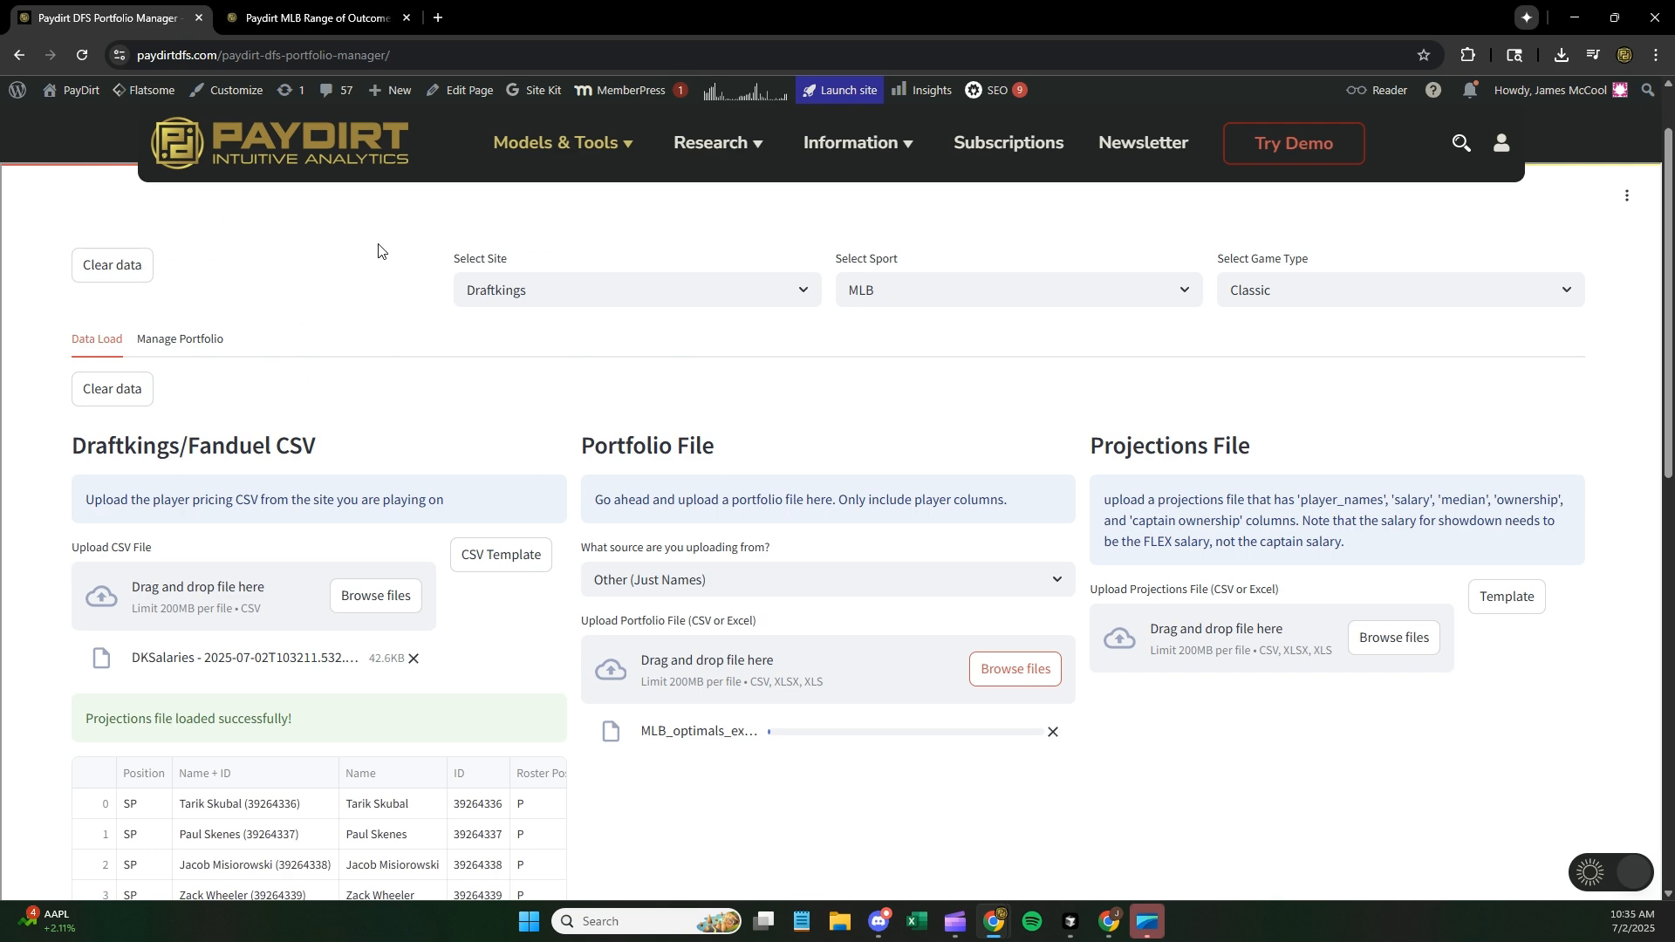
# - Upload MLB_ROO_export (16).csv as the projections file and review the name matching analysis
pyautogui.click(1393, 638)
pyautogui.doubleClick(257, 166)
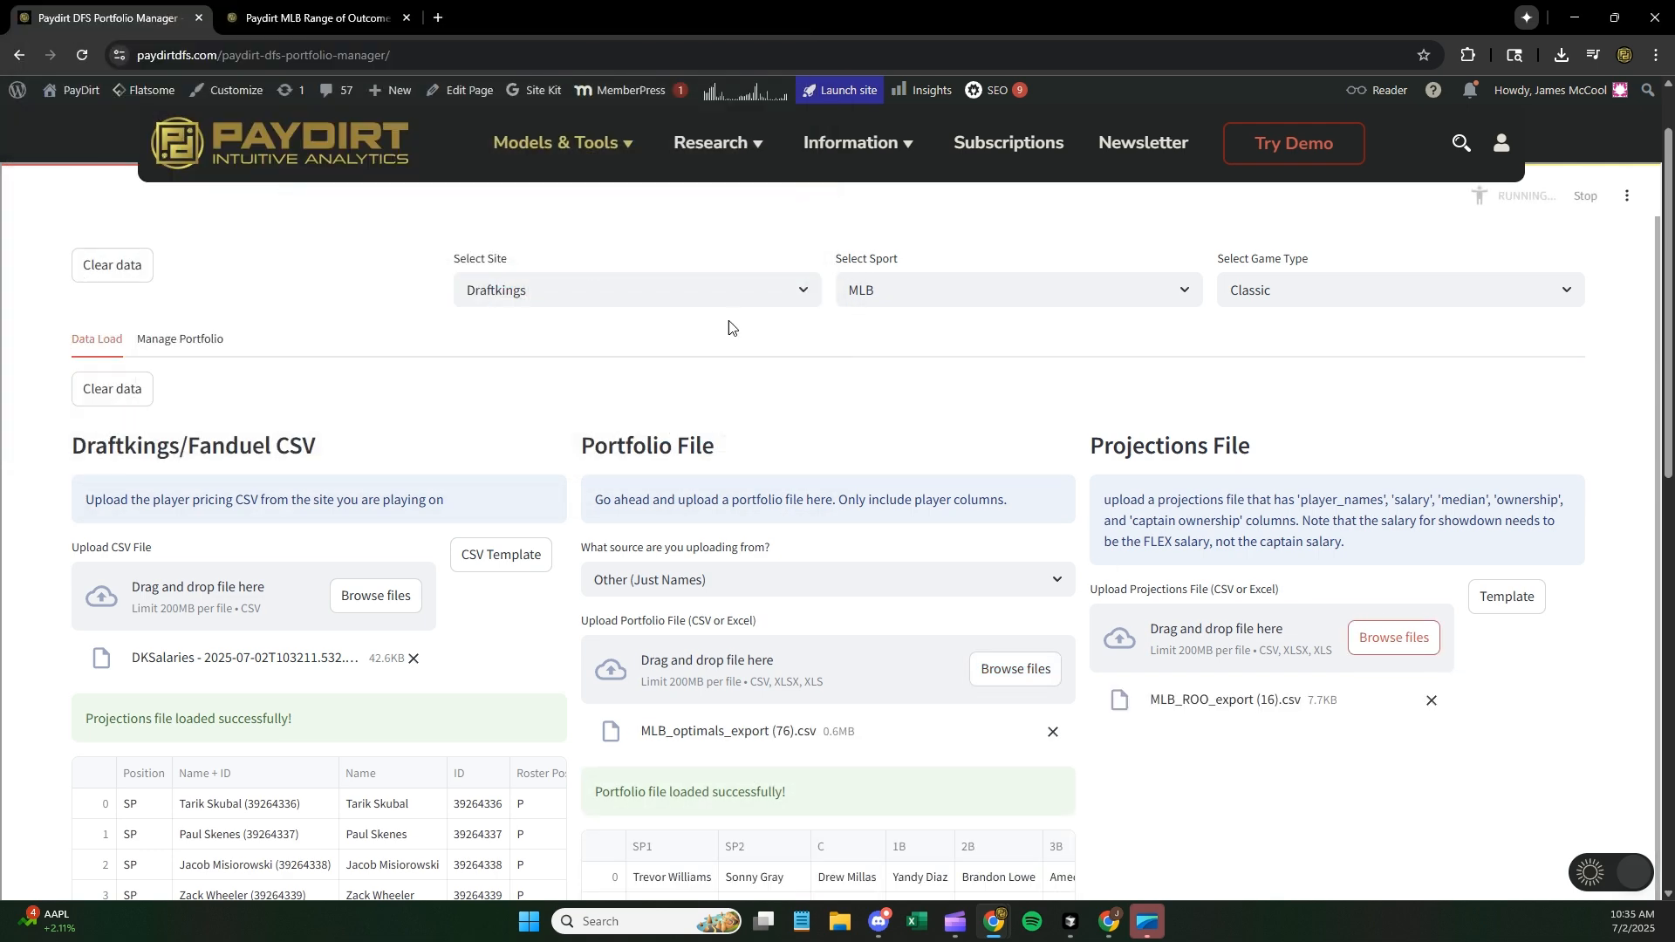
pyautogui.scroll(-4, 33, 515)
pyautogui.scroll(-4, 33, 515)
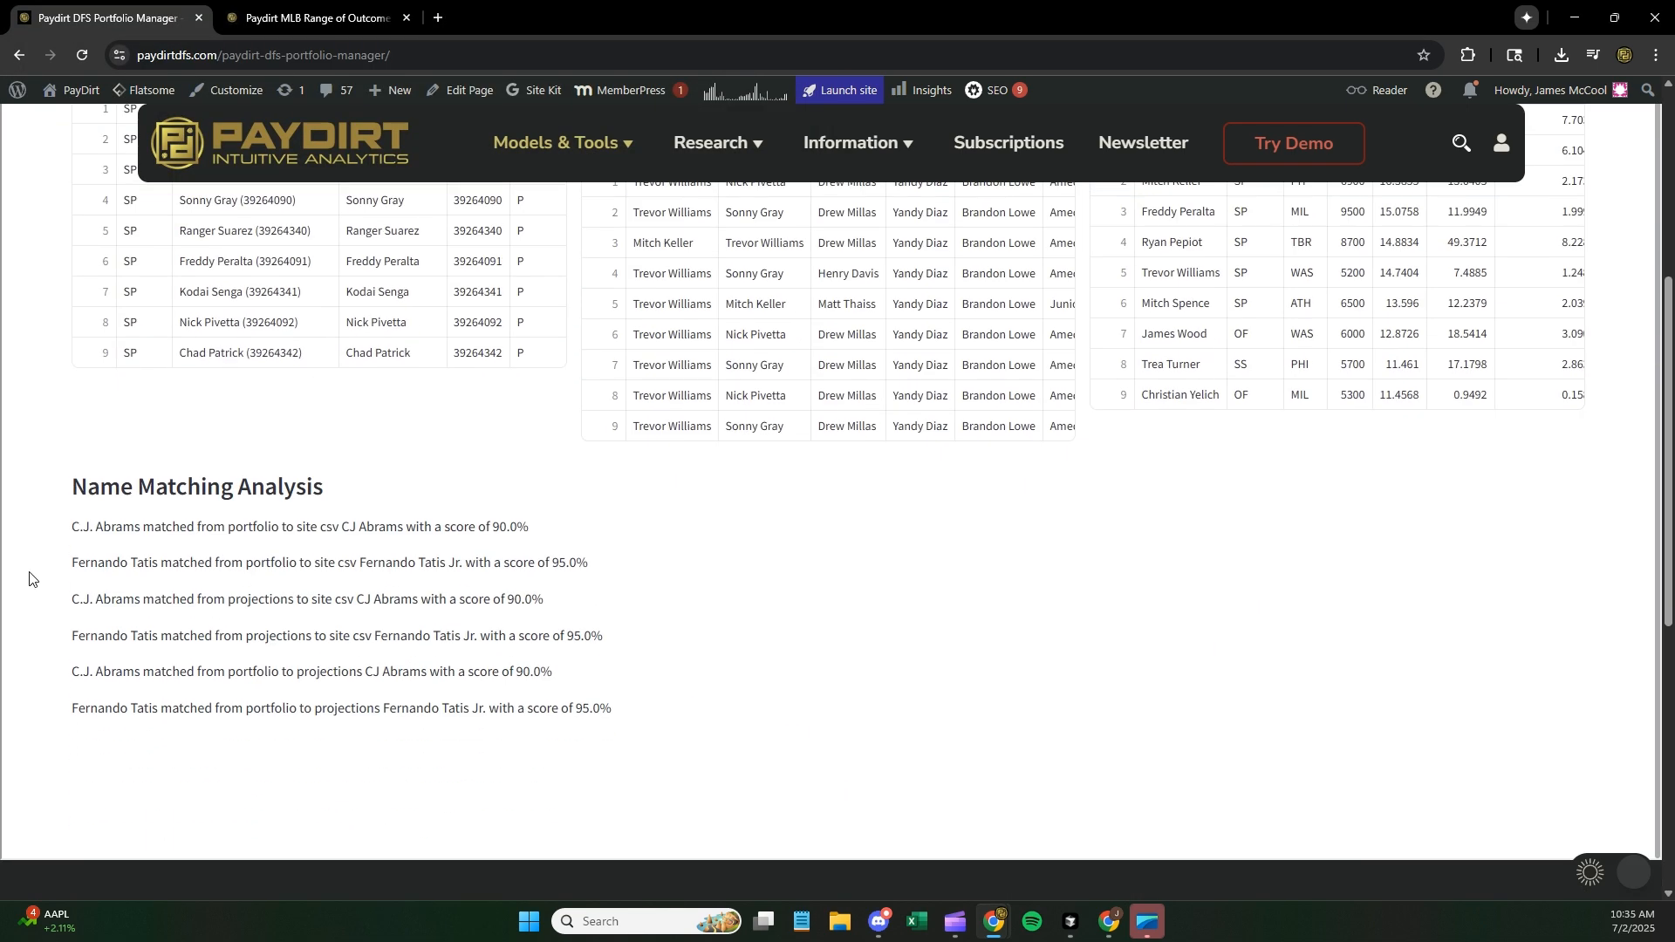
pyautogui.scroll(10, 29, 579)
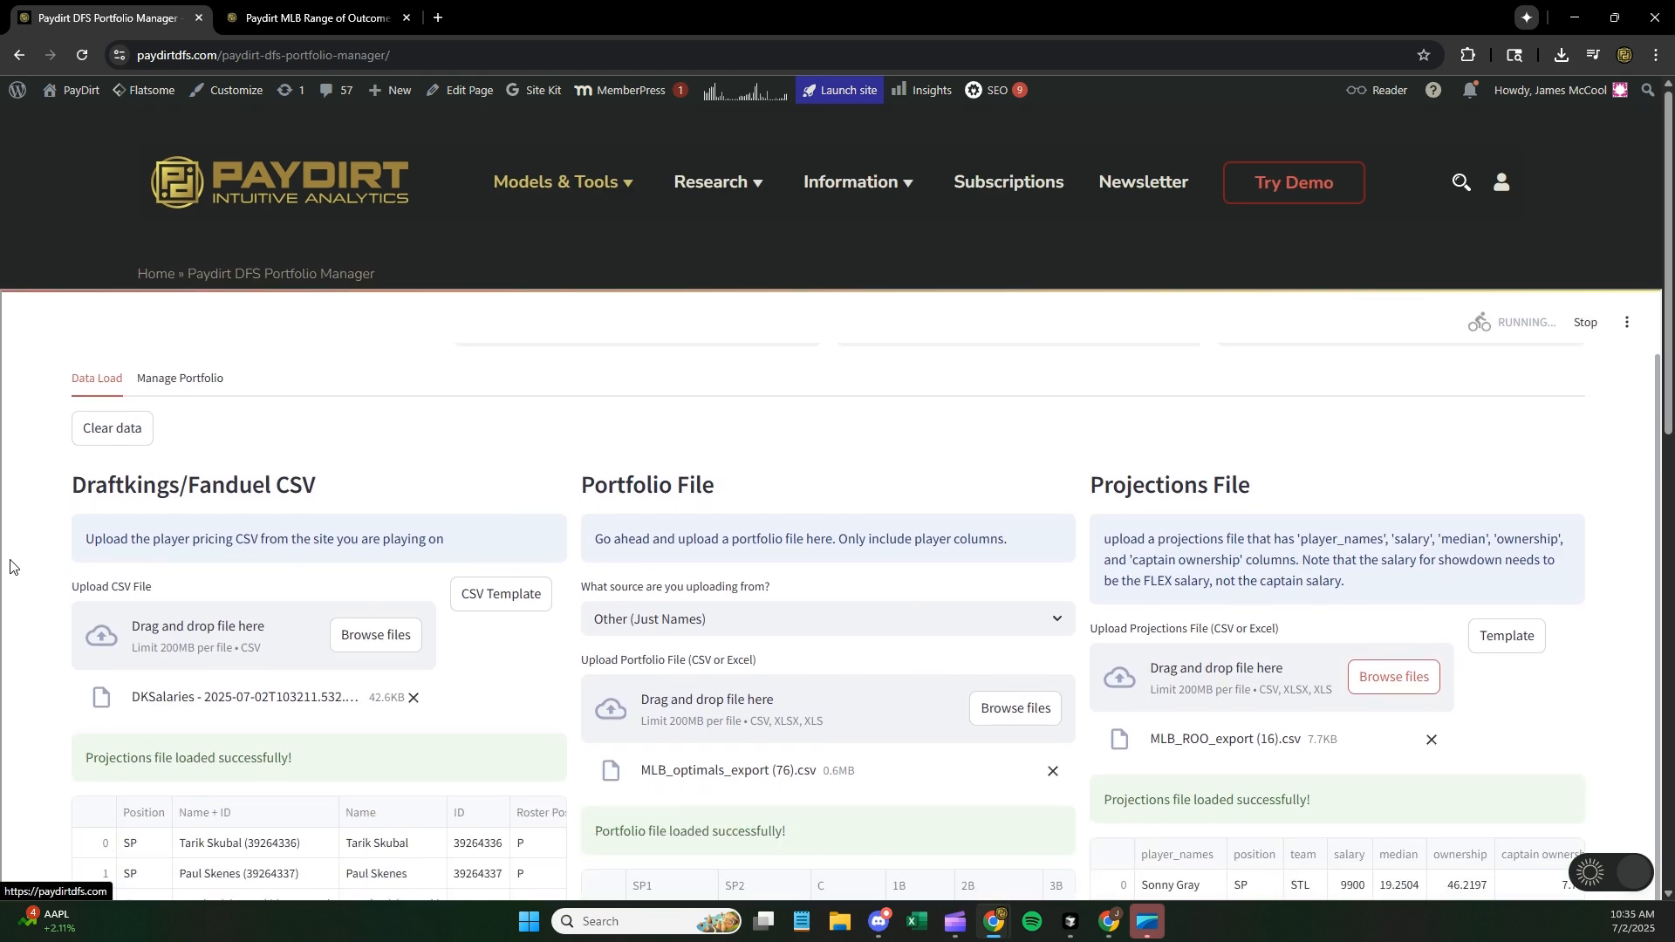
pyautogui.scroll(-2, 39, 277)
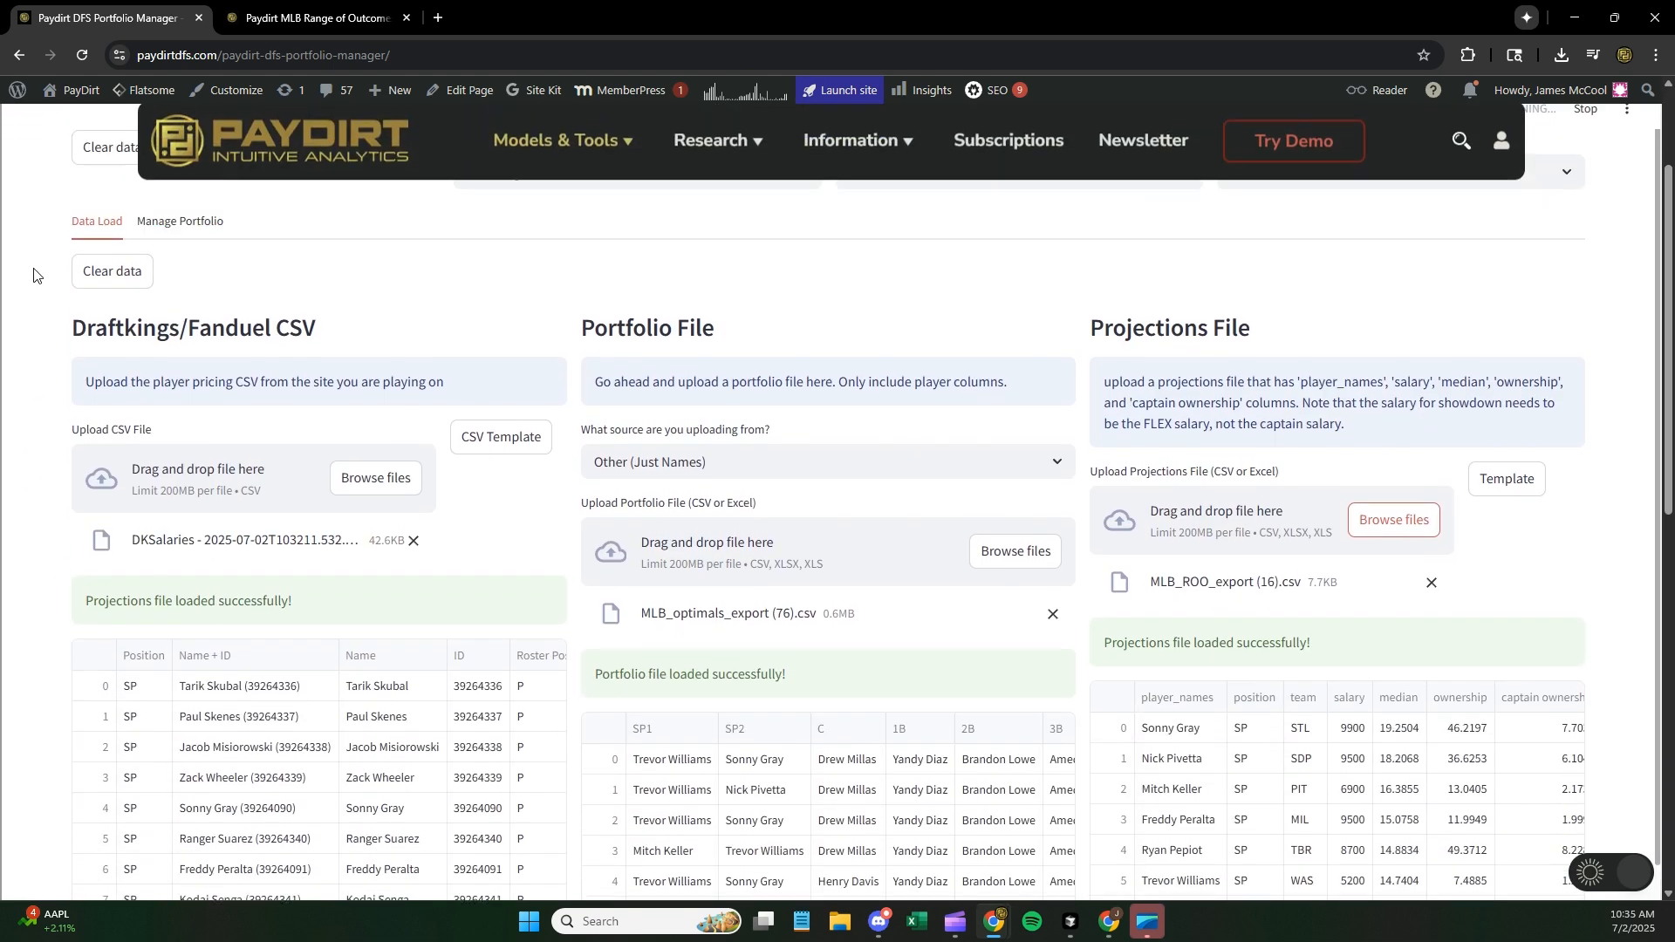
# - Go to portfolio management and expand the lineup table to full screen, bringing its Similarity Score column into view
pyautogui.click(175, 252)
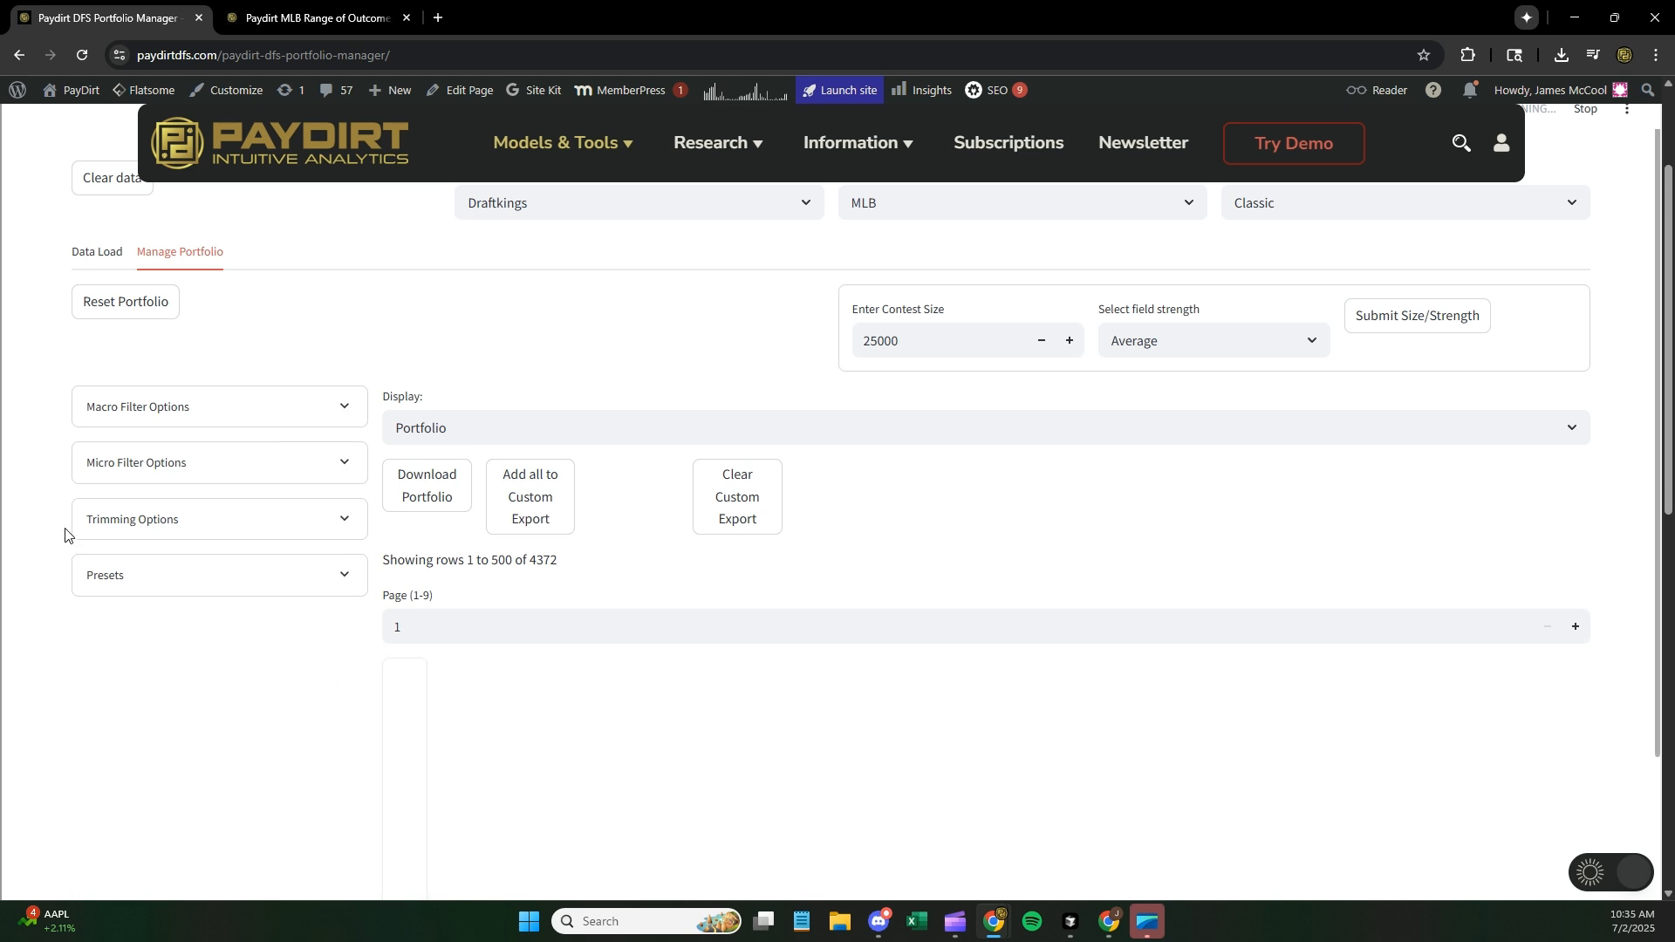
pyautogui.scroll(-1, 32, 515)
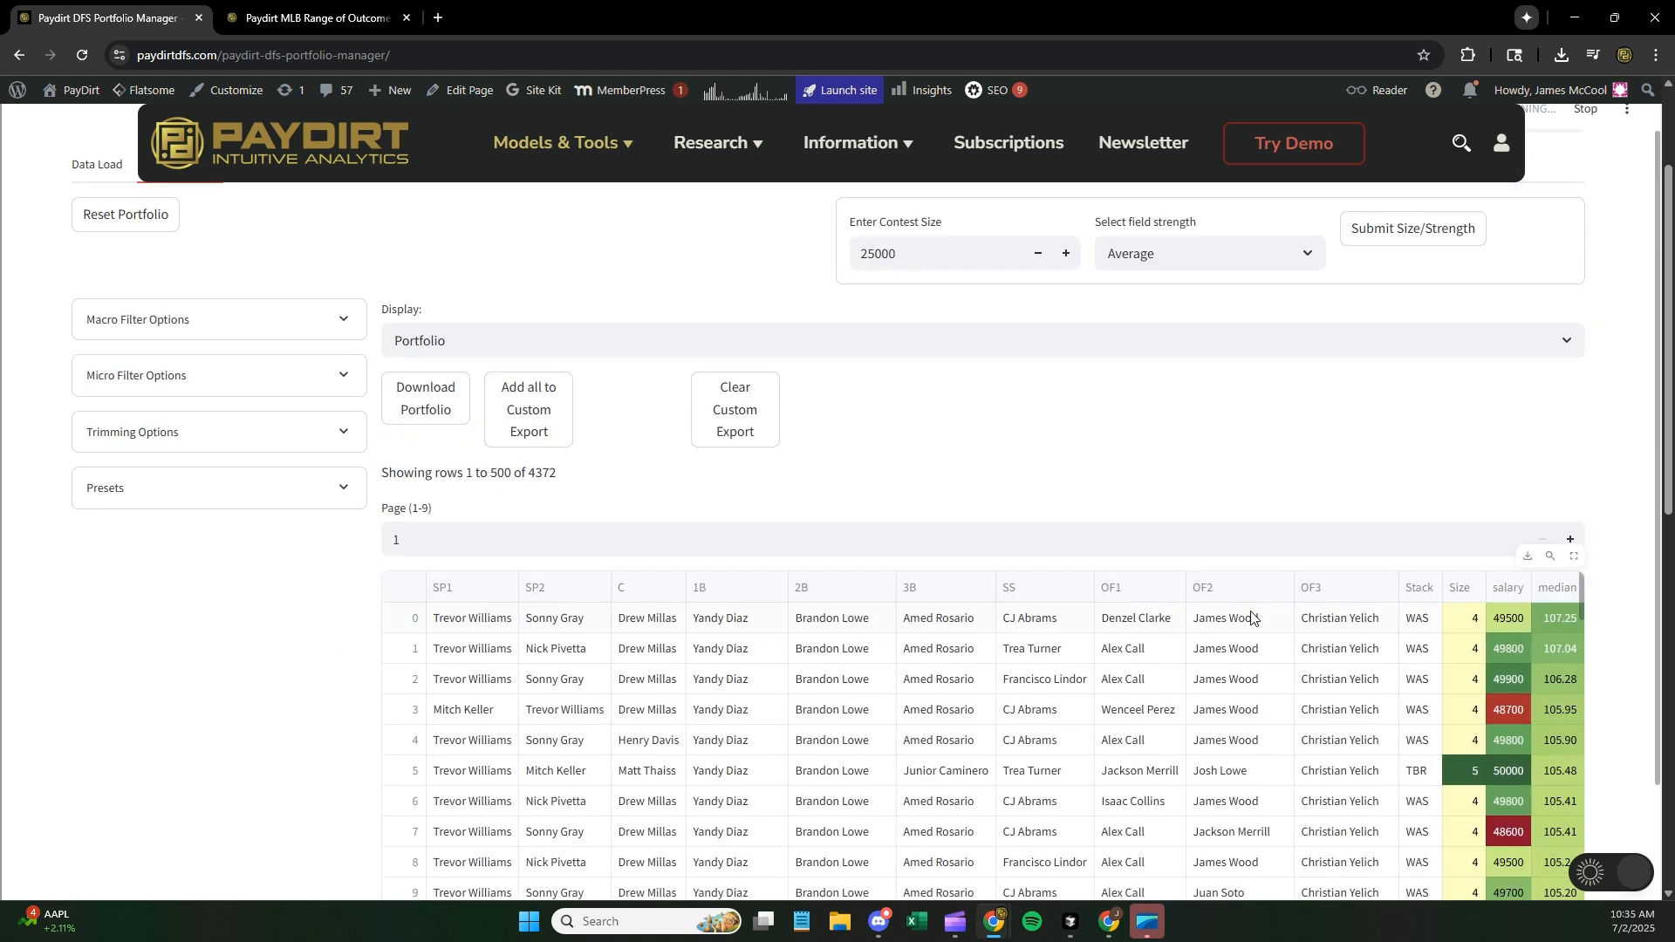
pyautogui.click(1575, 556)
pyautogui.scroll(1, 1552, 276)
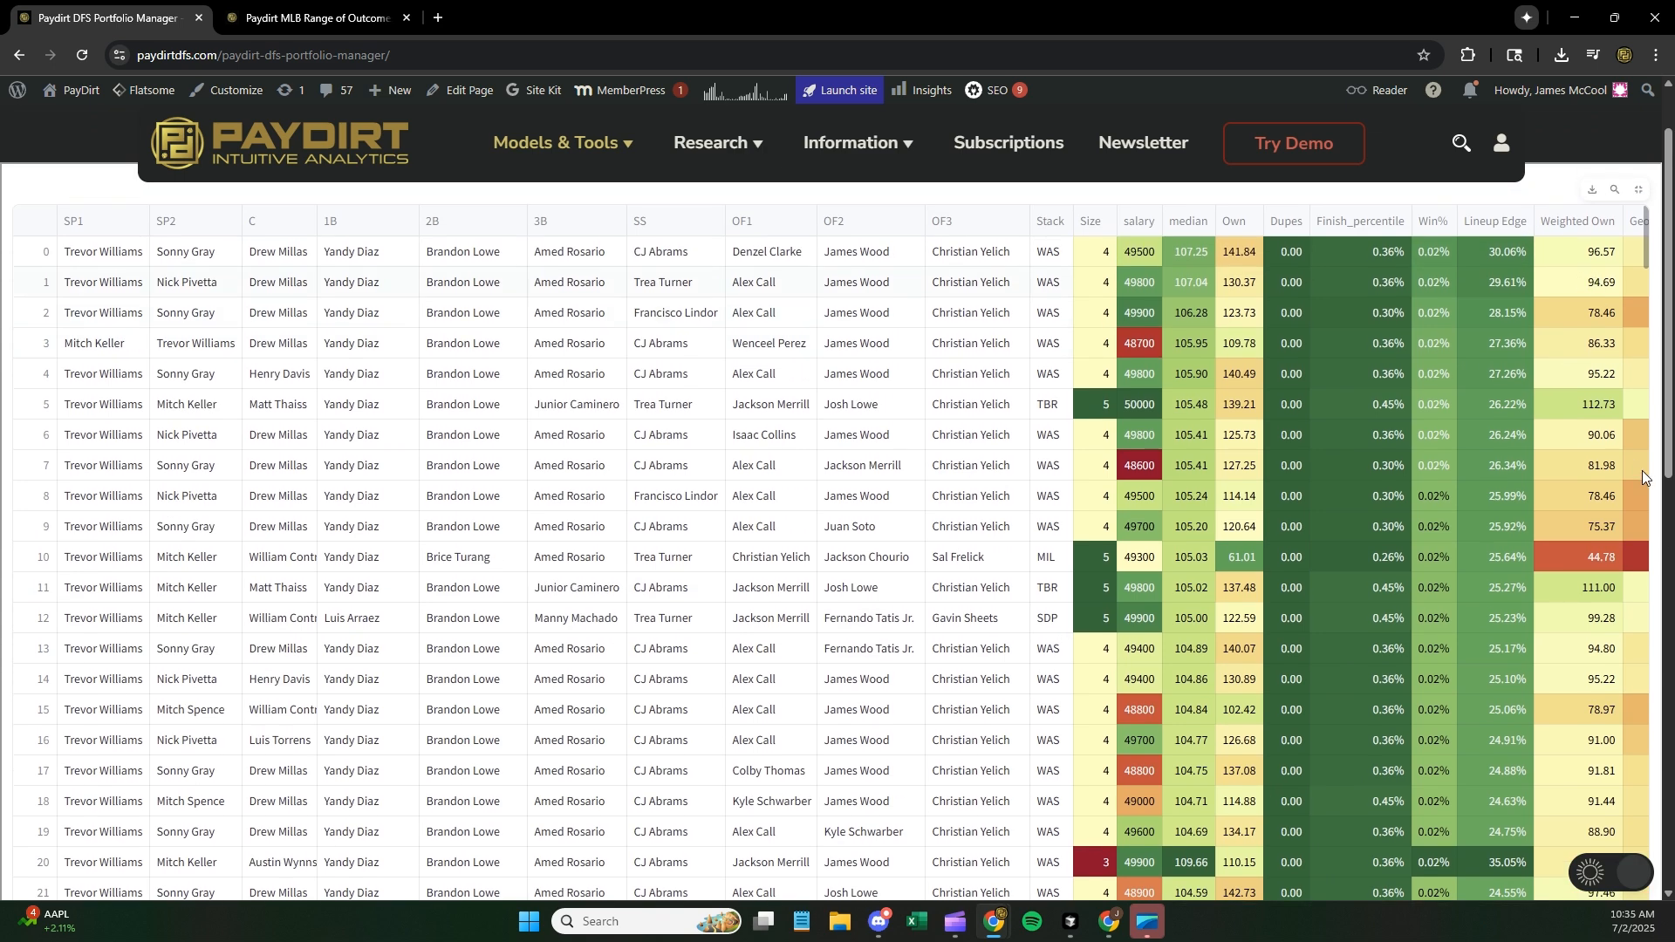
pyautogui.scroll(-4, 1640, 677)
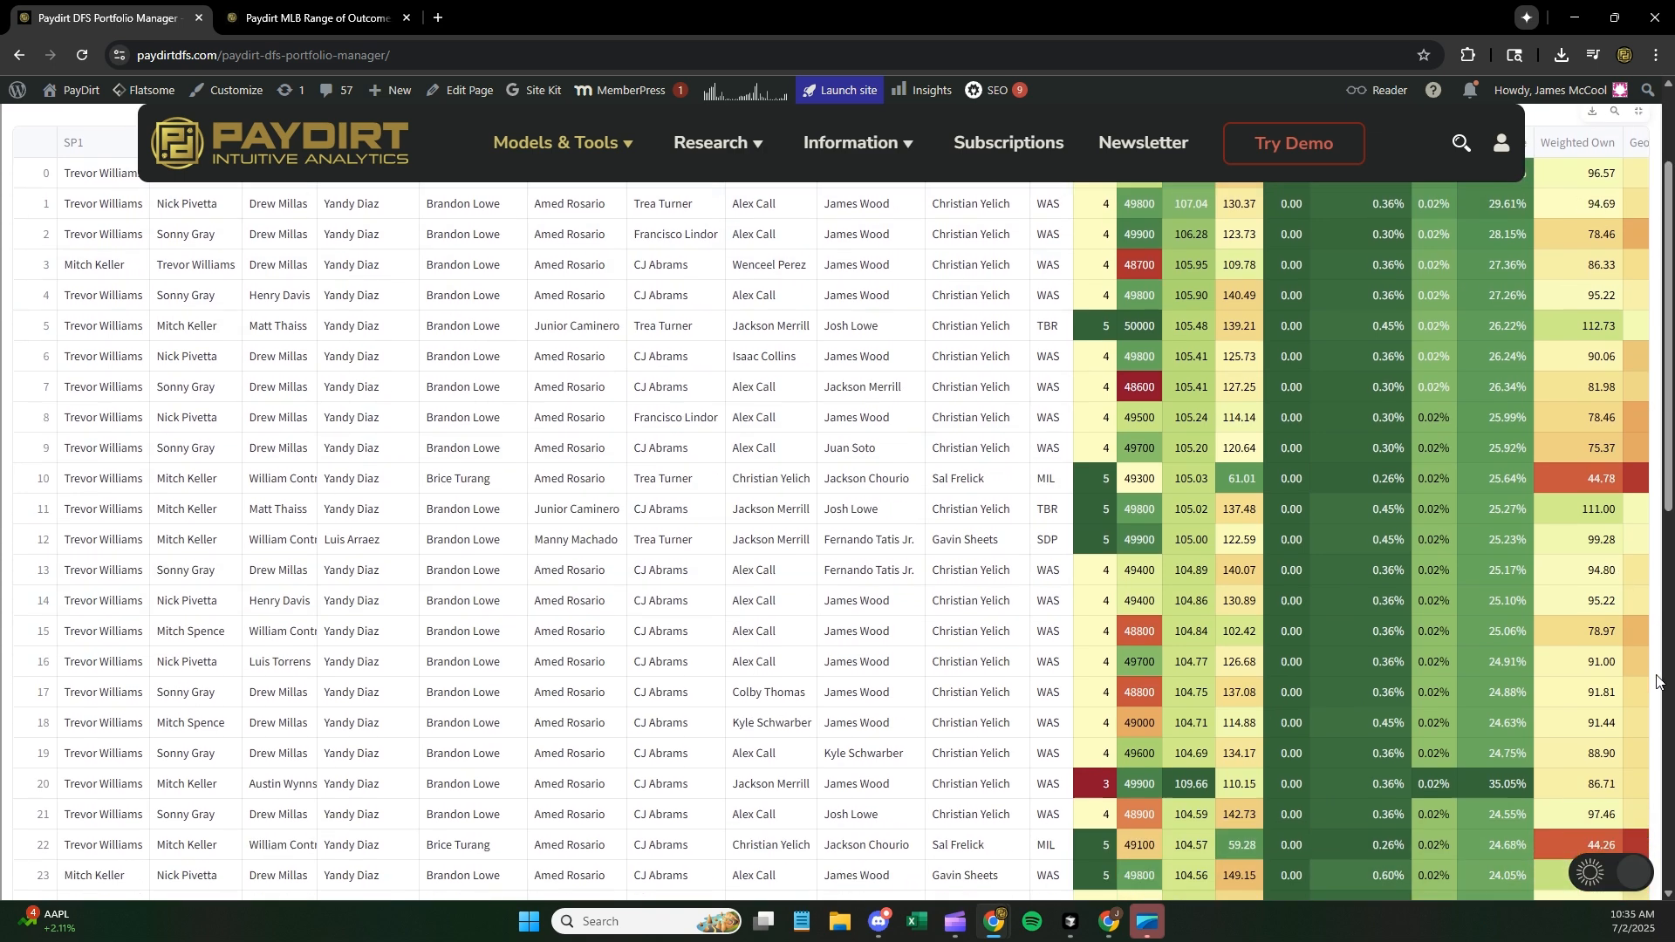
pyautogui.moveTo(621, 845); pyautogui.dragTo(894, 855)
pyautogui.scroll(4, 1007, 646)
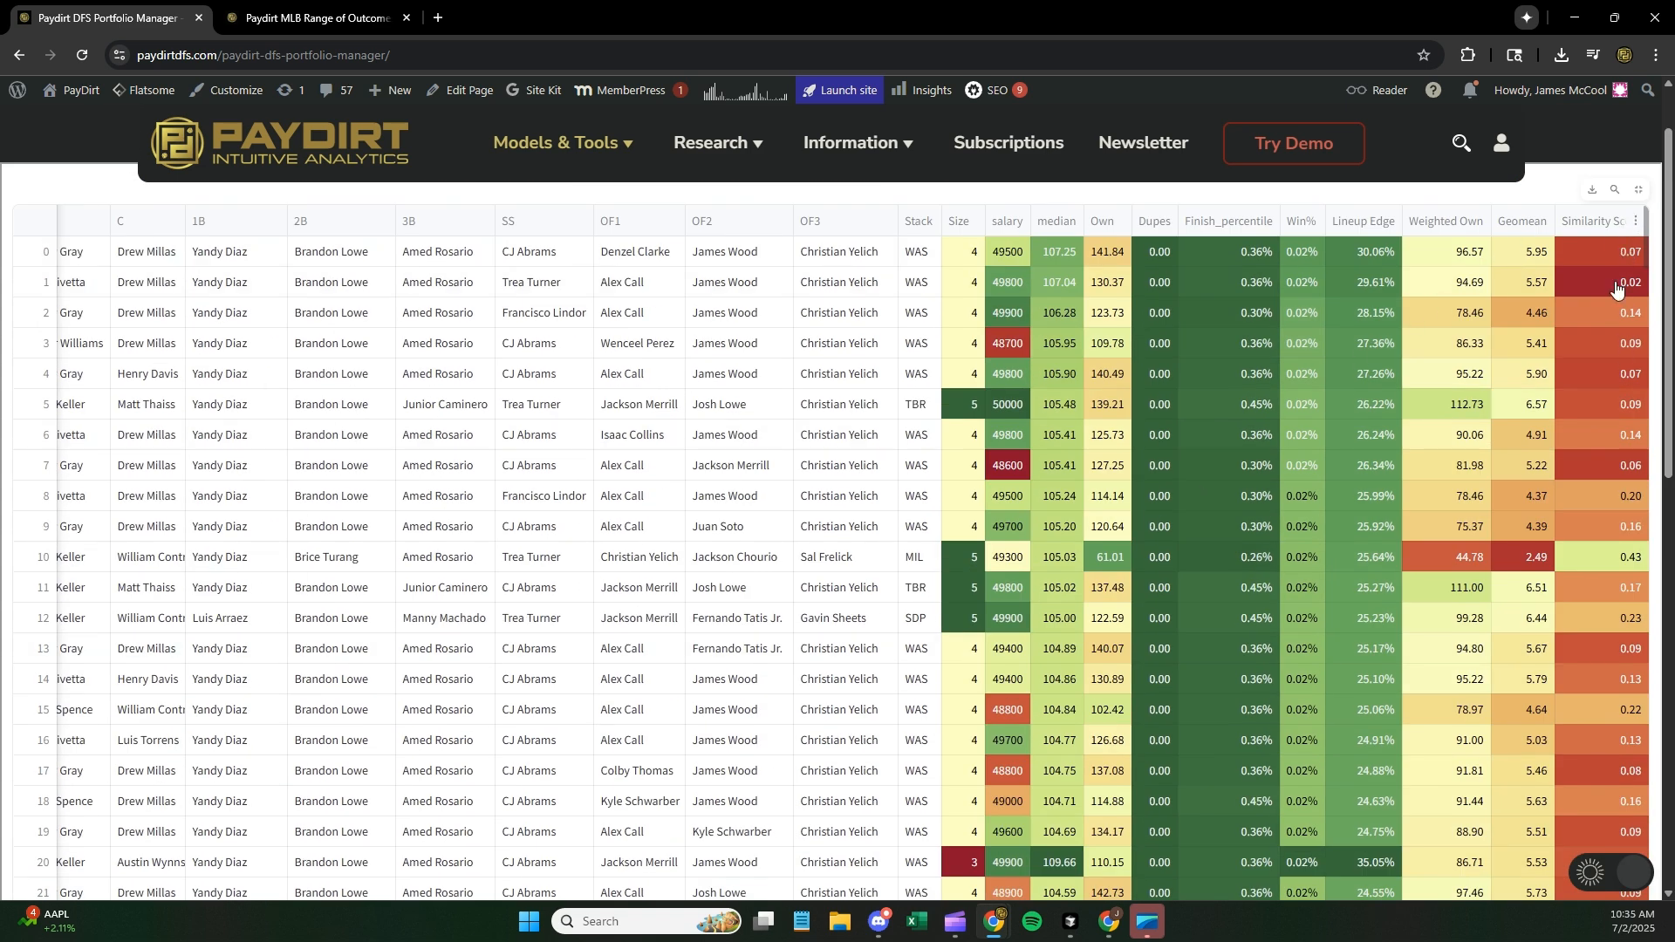
# - Sort the lineups by Similarity Score in ascending order and review the lowest-scoring ones
pyautogui.click(1597, 225)
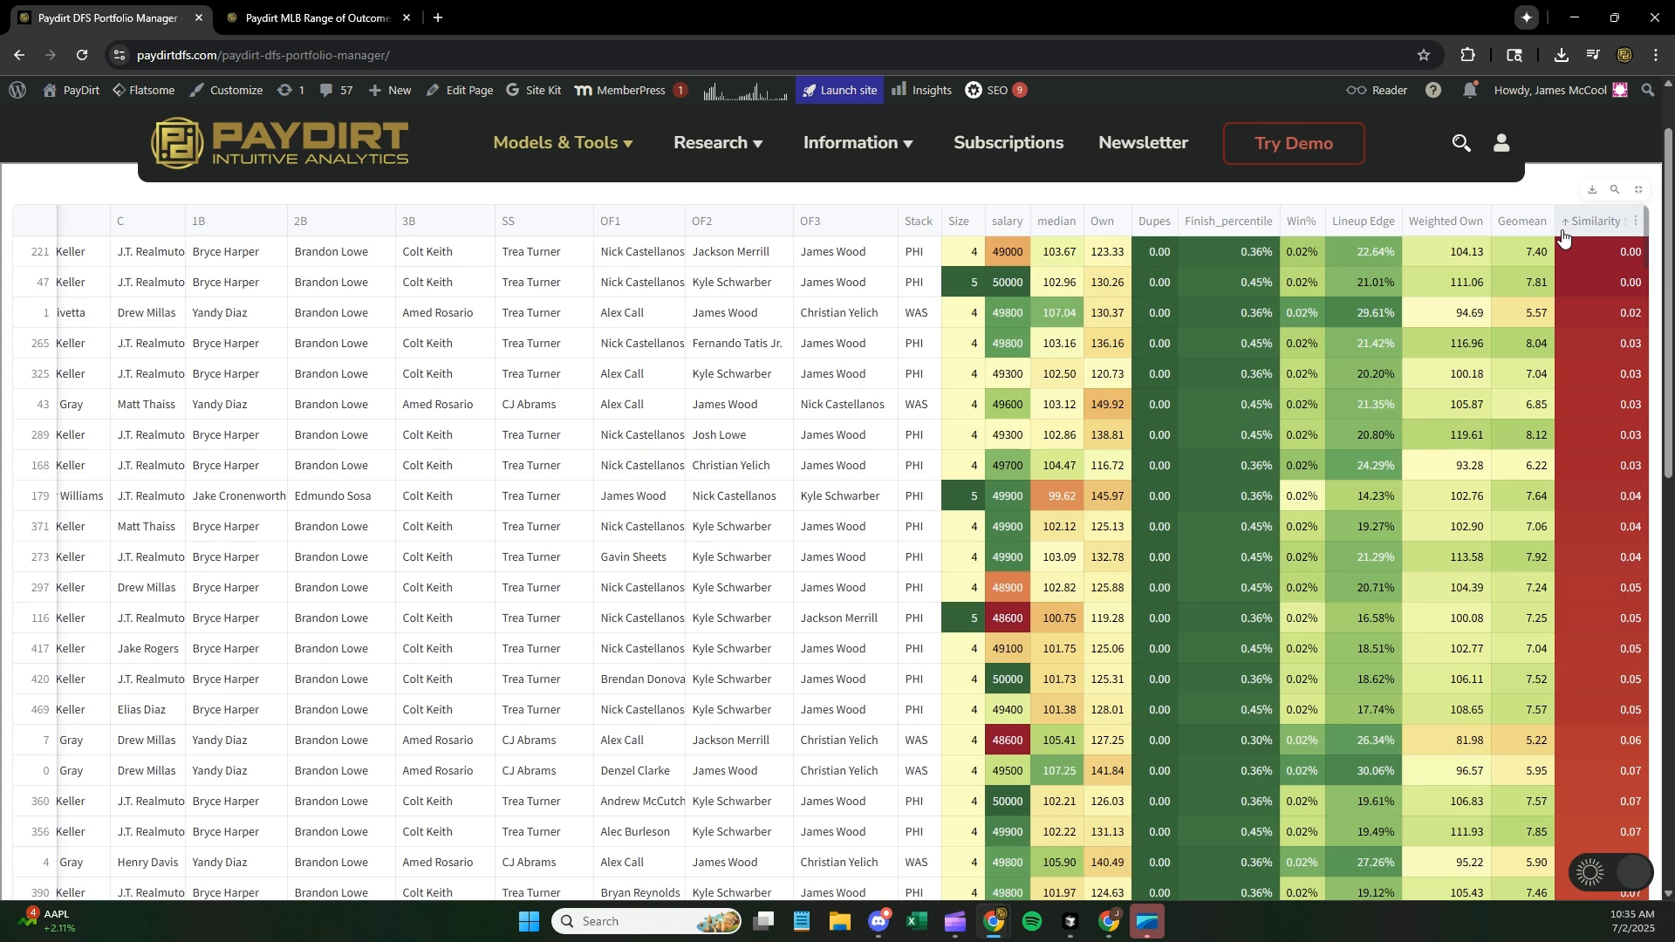
pyautogui.scroll(-2, 825, 752)
pyautogui.scroll(3, 825, 748)
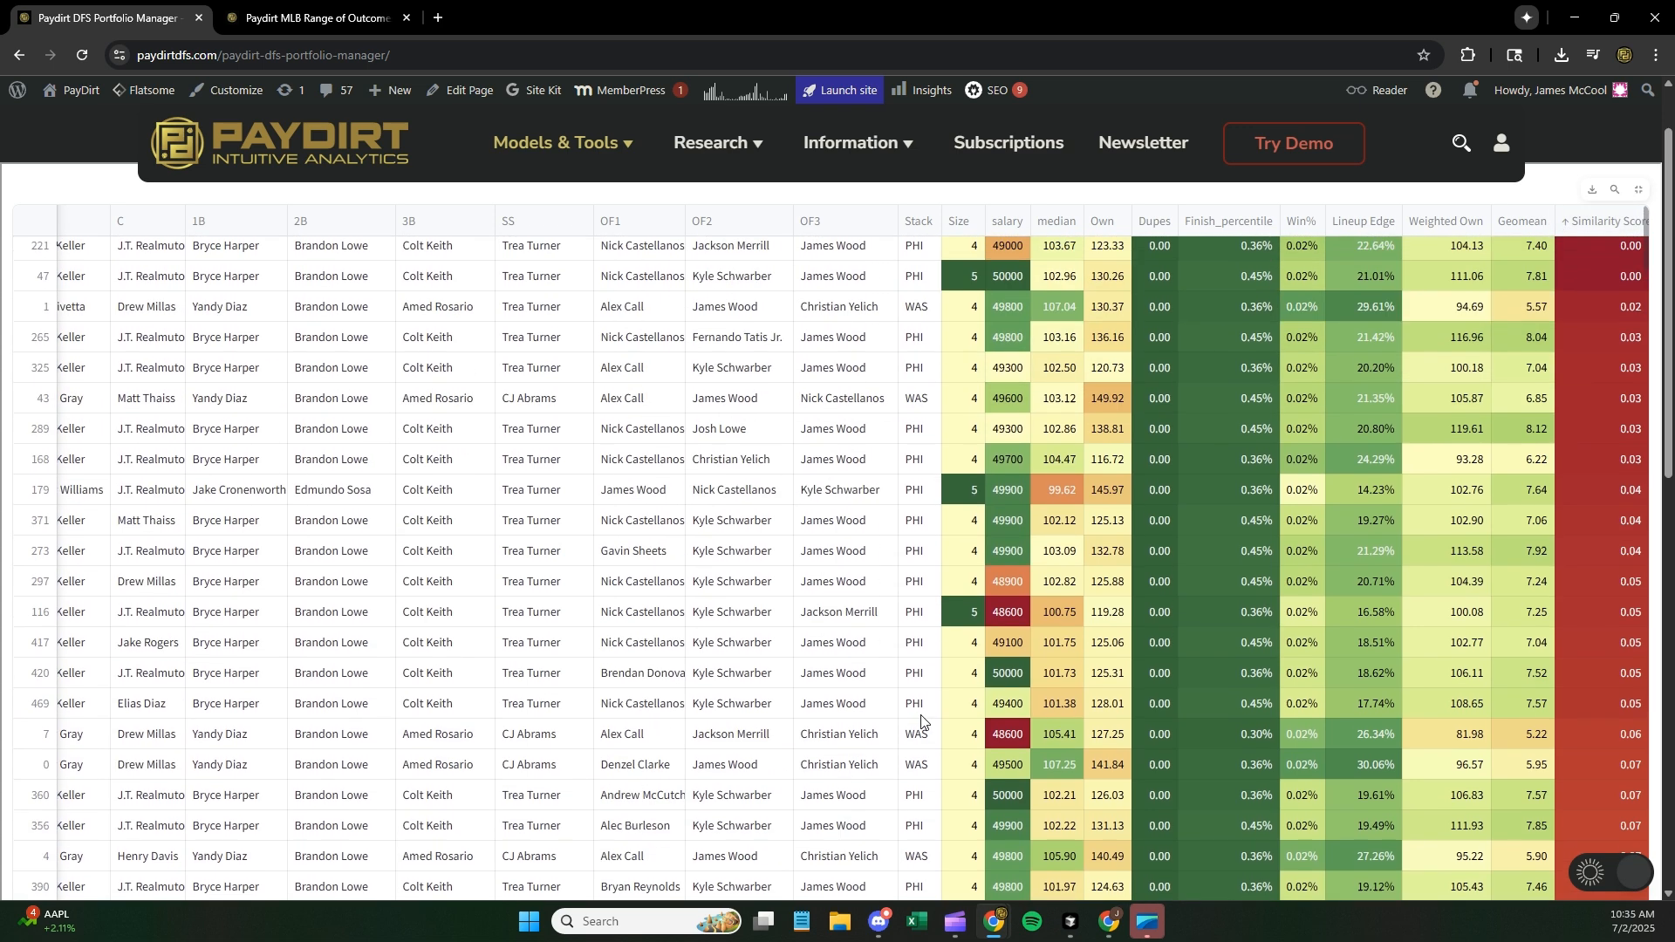
pyautogui.scroll(-1, 1661, 435)
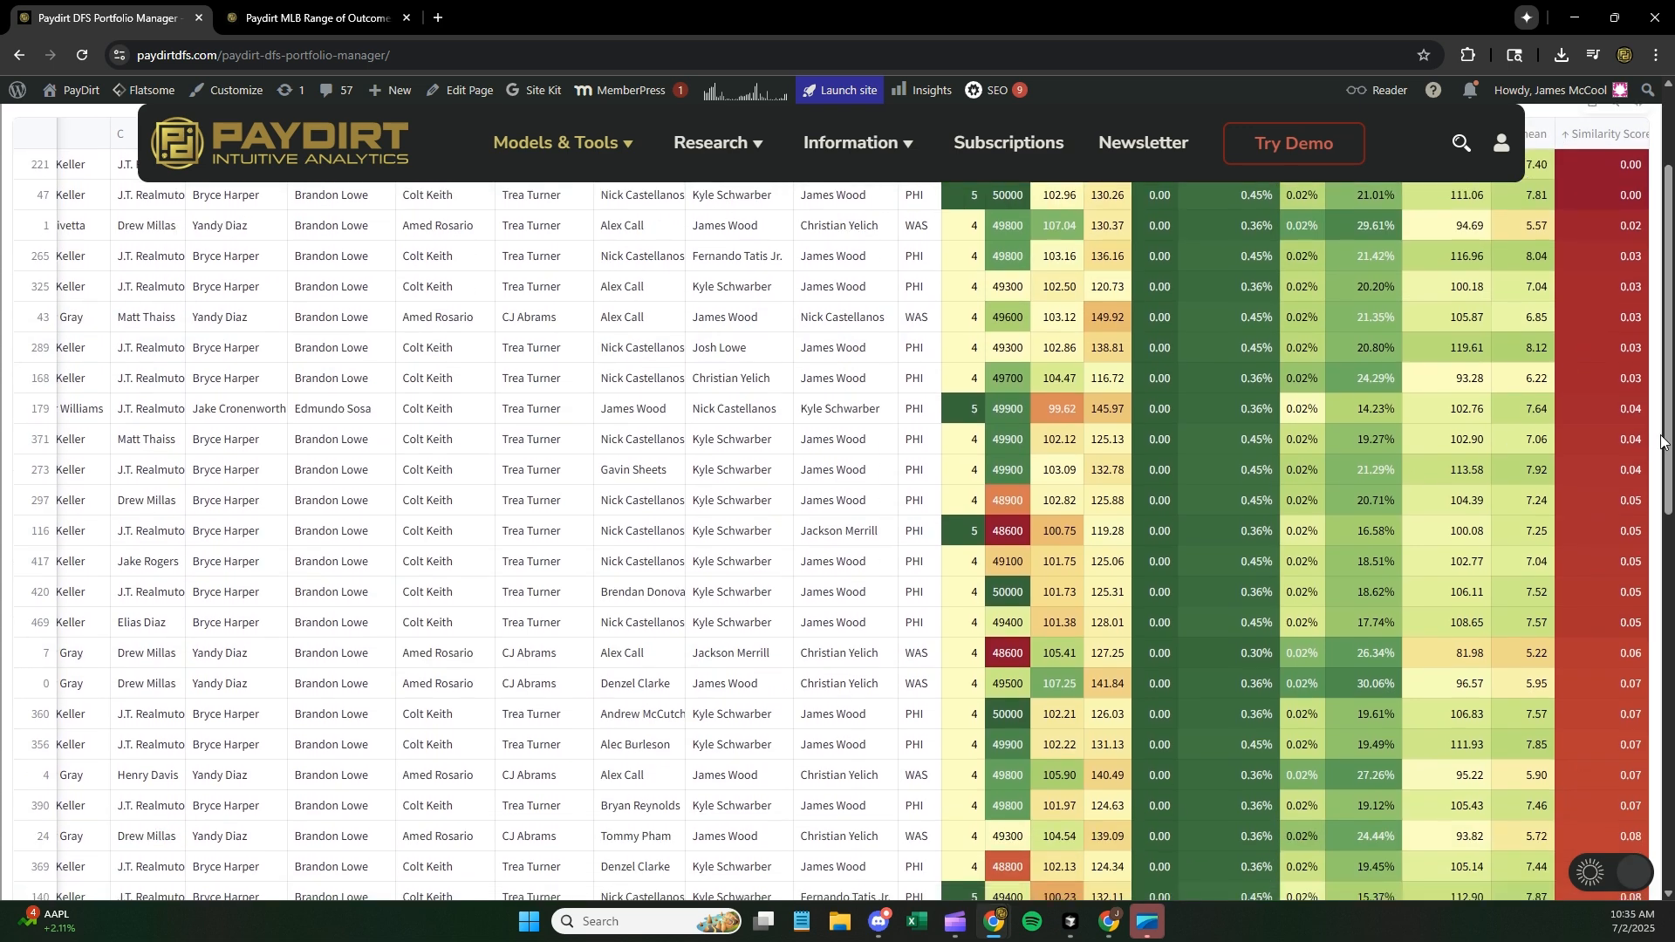
pyautogui.scroll(1, 1658, 349)
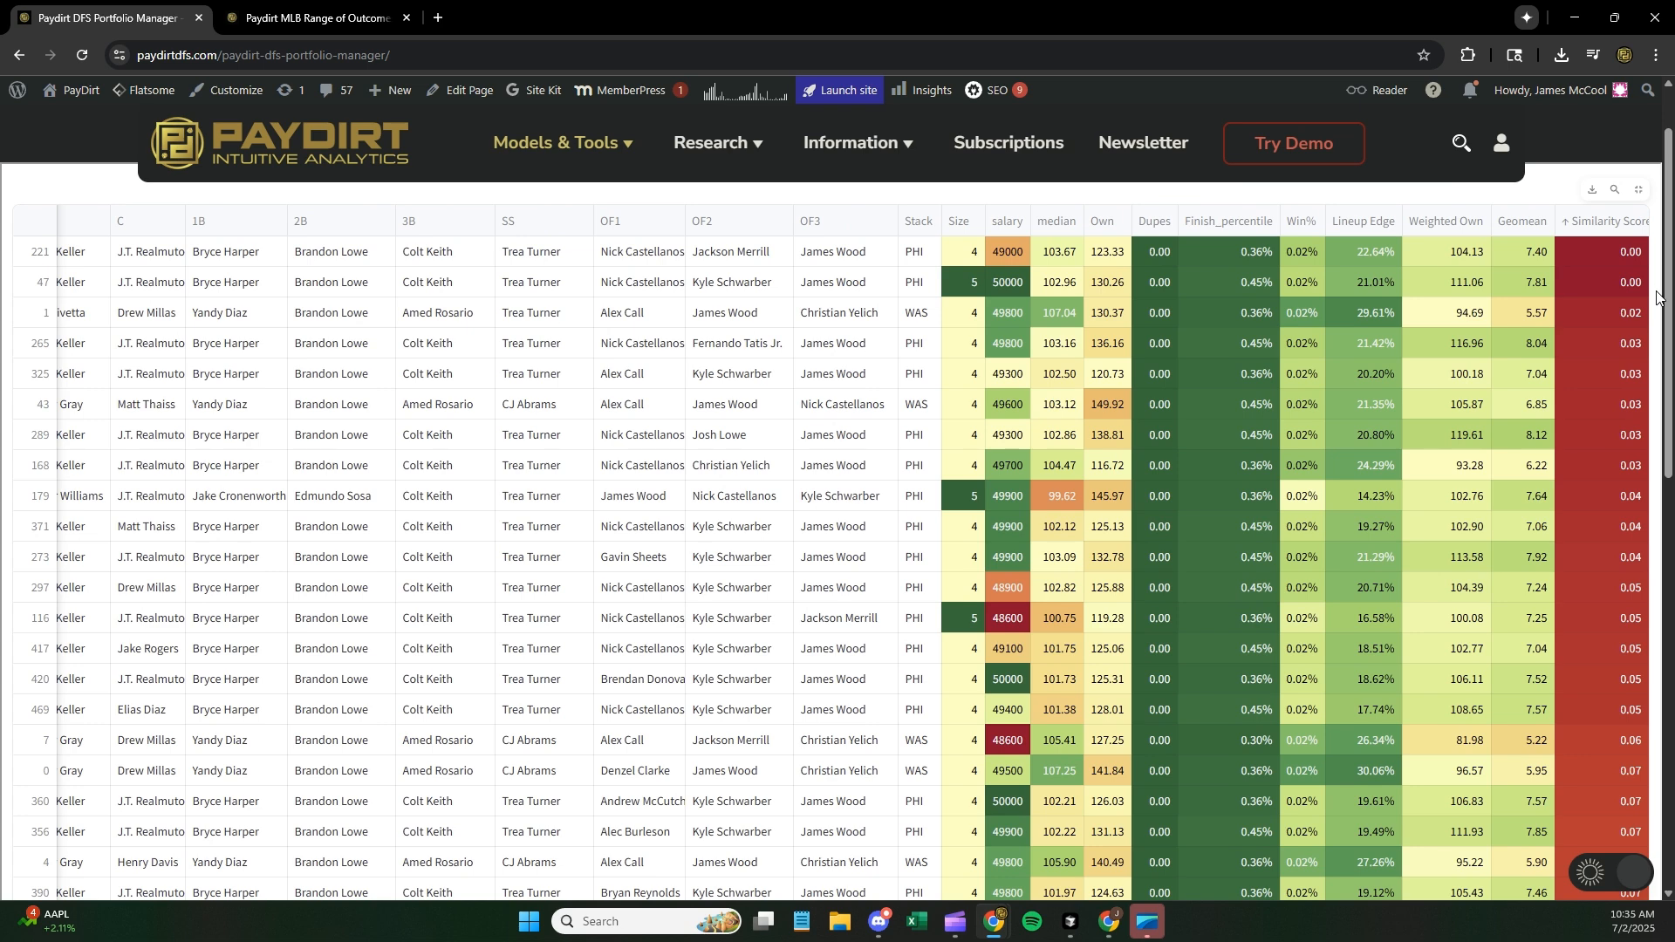
# - Cycle the Similarity Score sort through descending and unsorted back to ascending, and bring the pitcher columns into view
pyautogui.click(1590, 221)
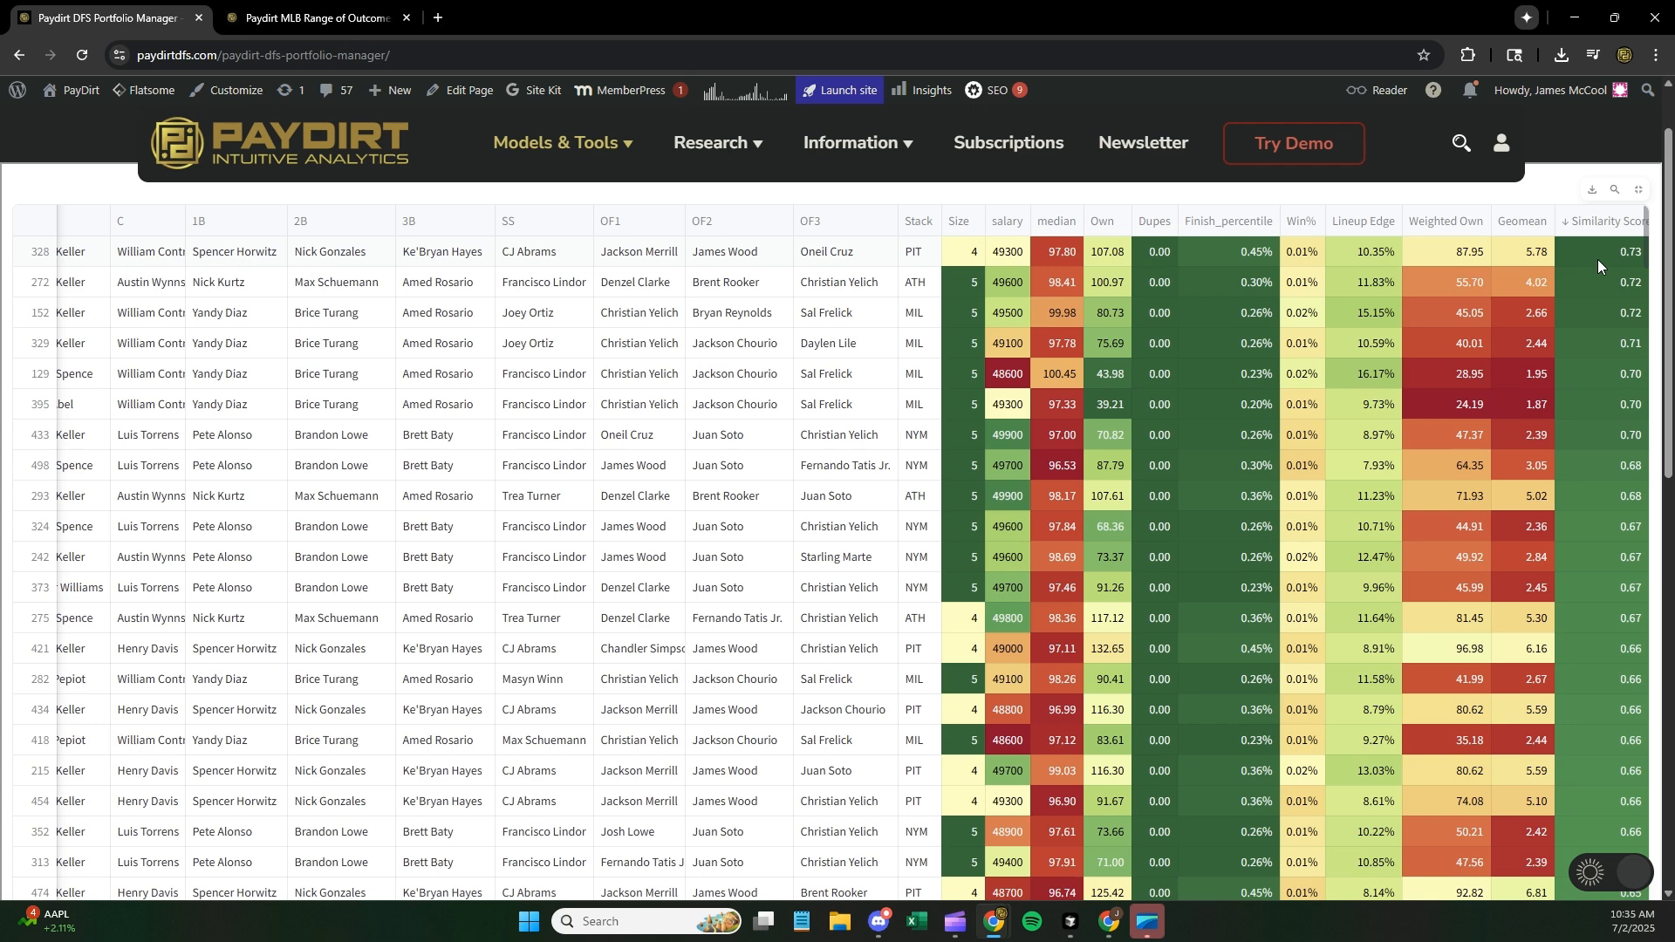
pyautogui.click(1579, 227)
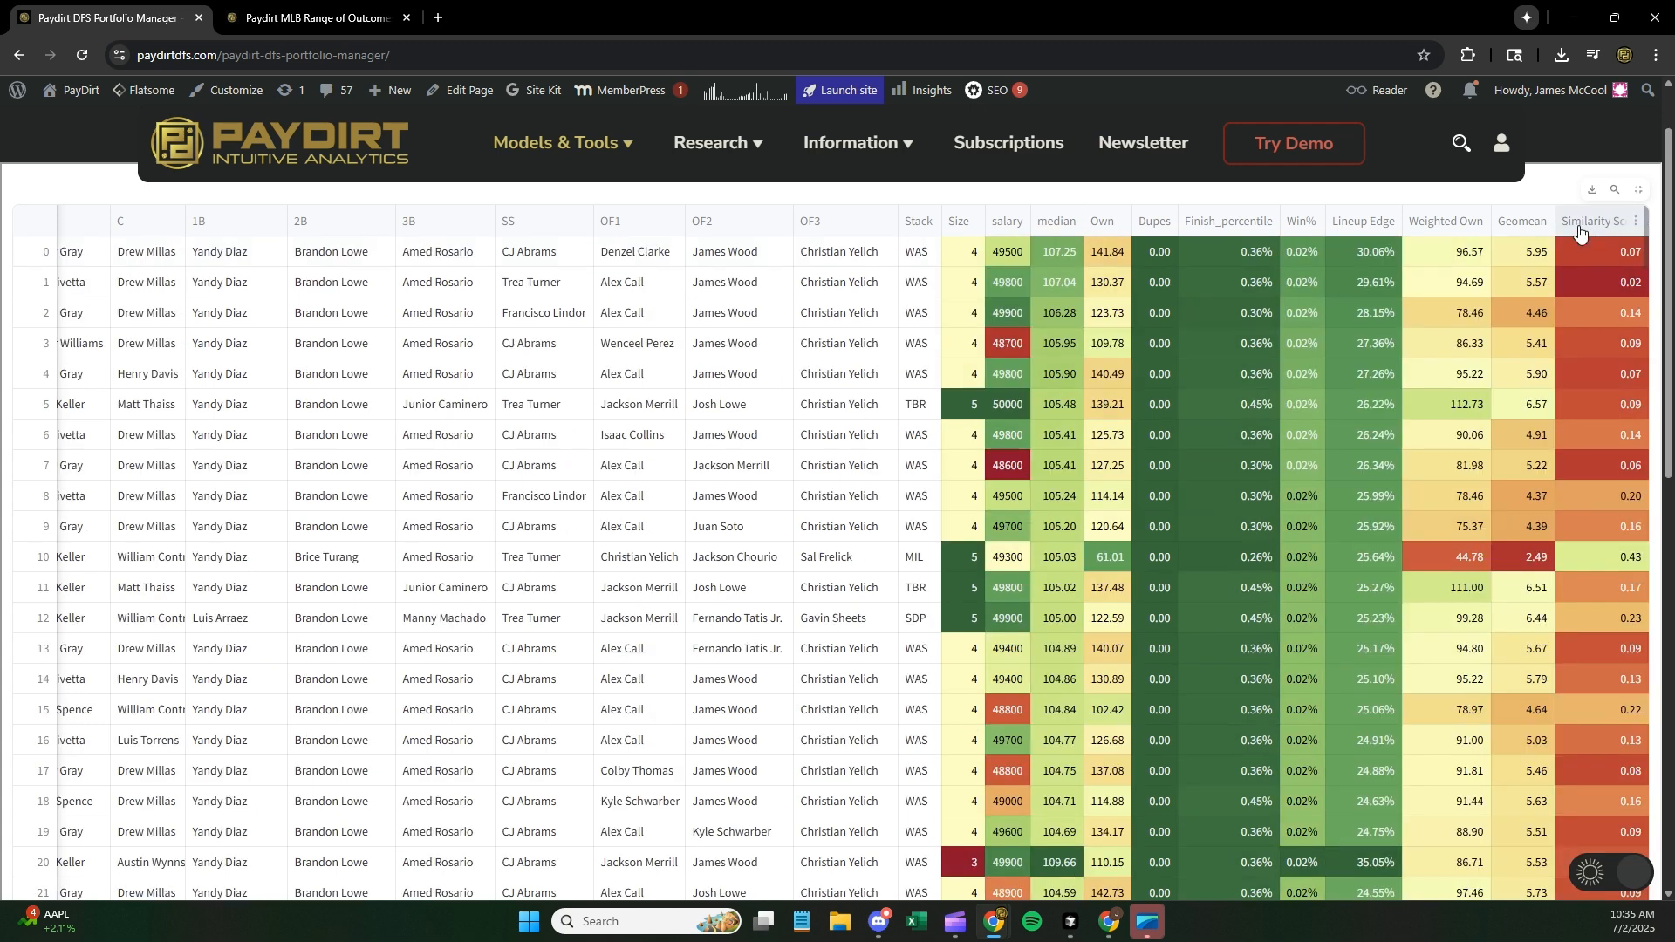
pyautogui.click(1579, 228)
pyautogui.scroll(-5, 1581, 321)
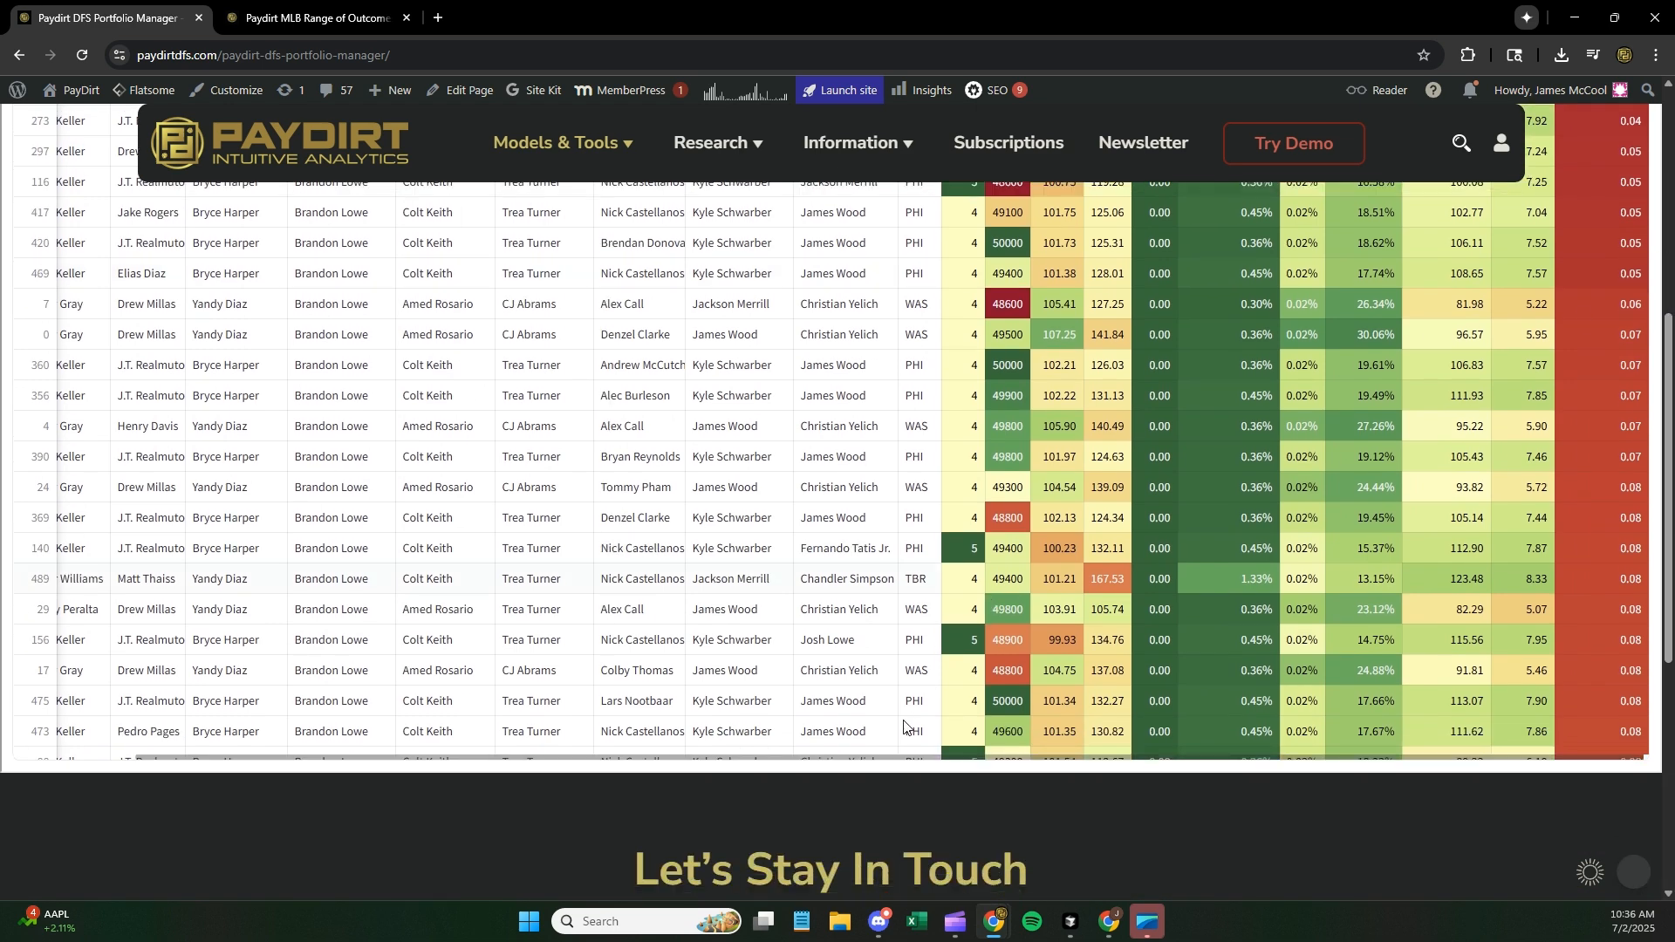
pyautogui.moveTo(890, 761); pyautogui.dragTo(661, 772)
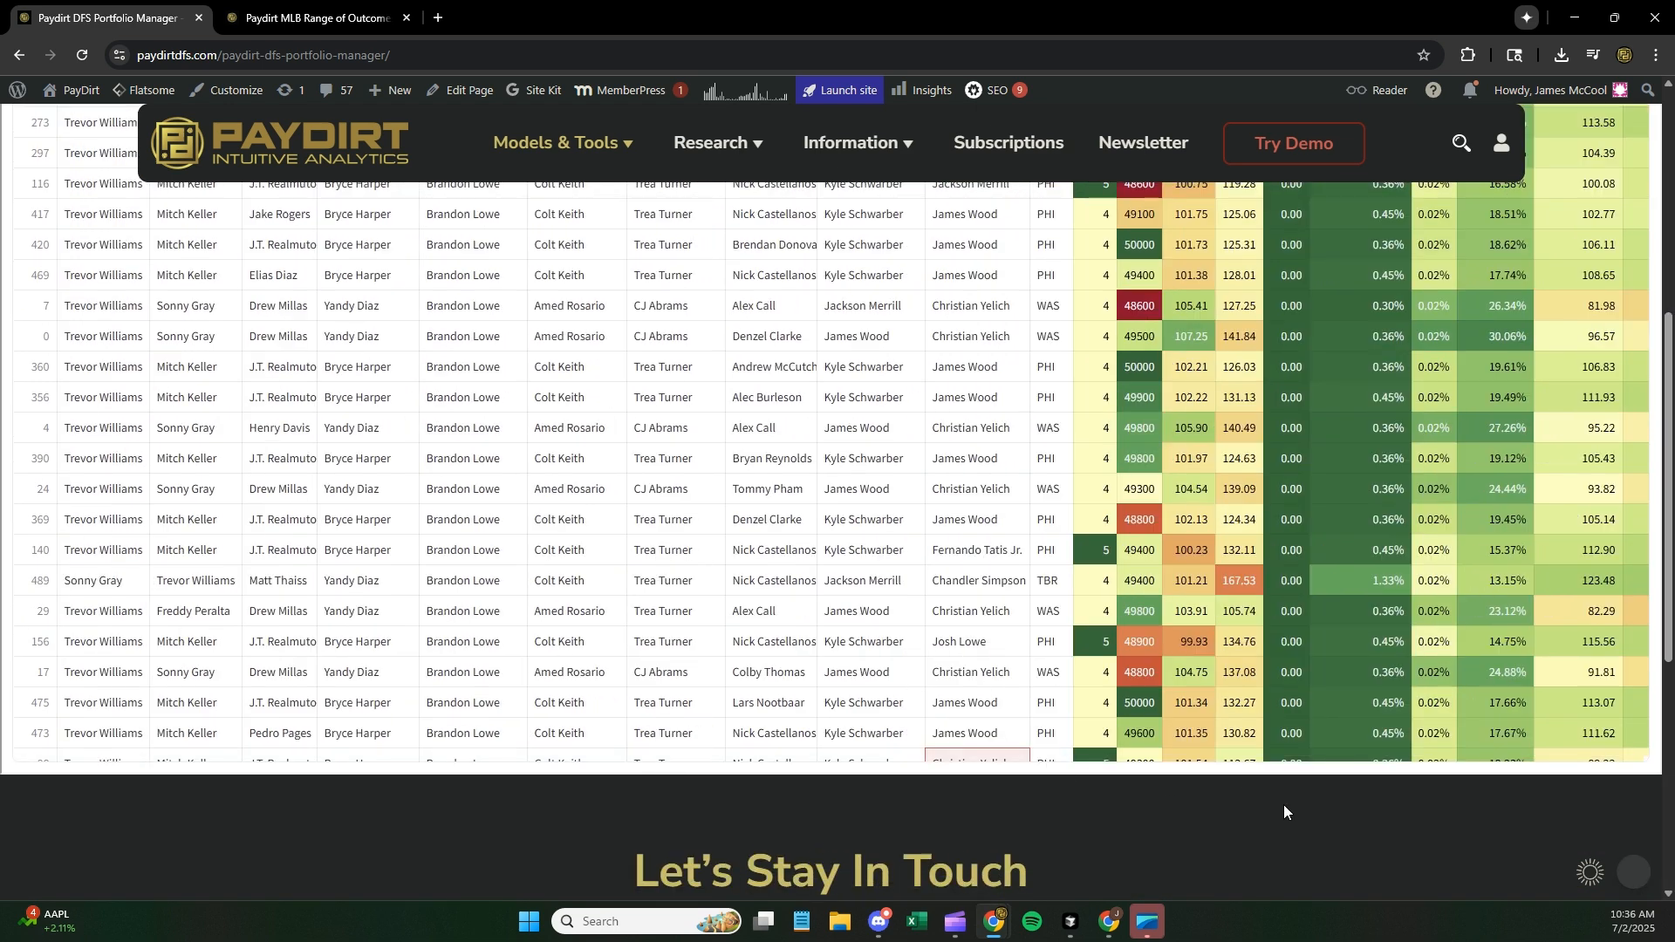
pyautogui.scroll(3, 938, 593)
pyautogui.scroll(4, 938, 593)
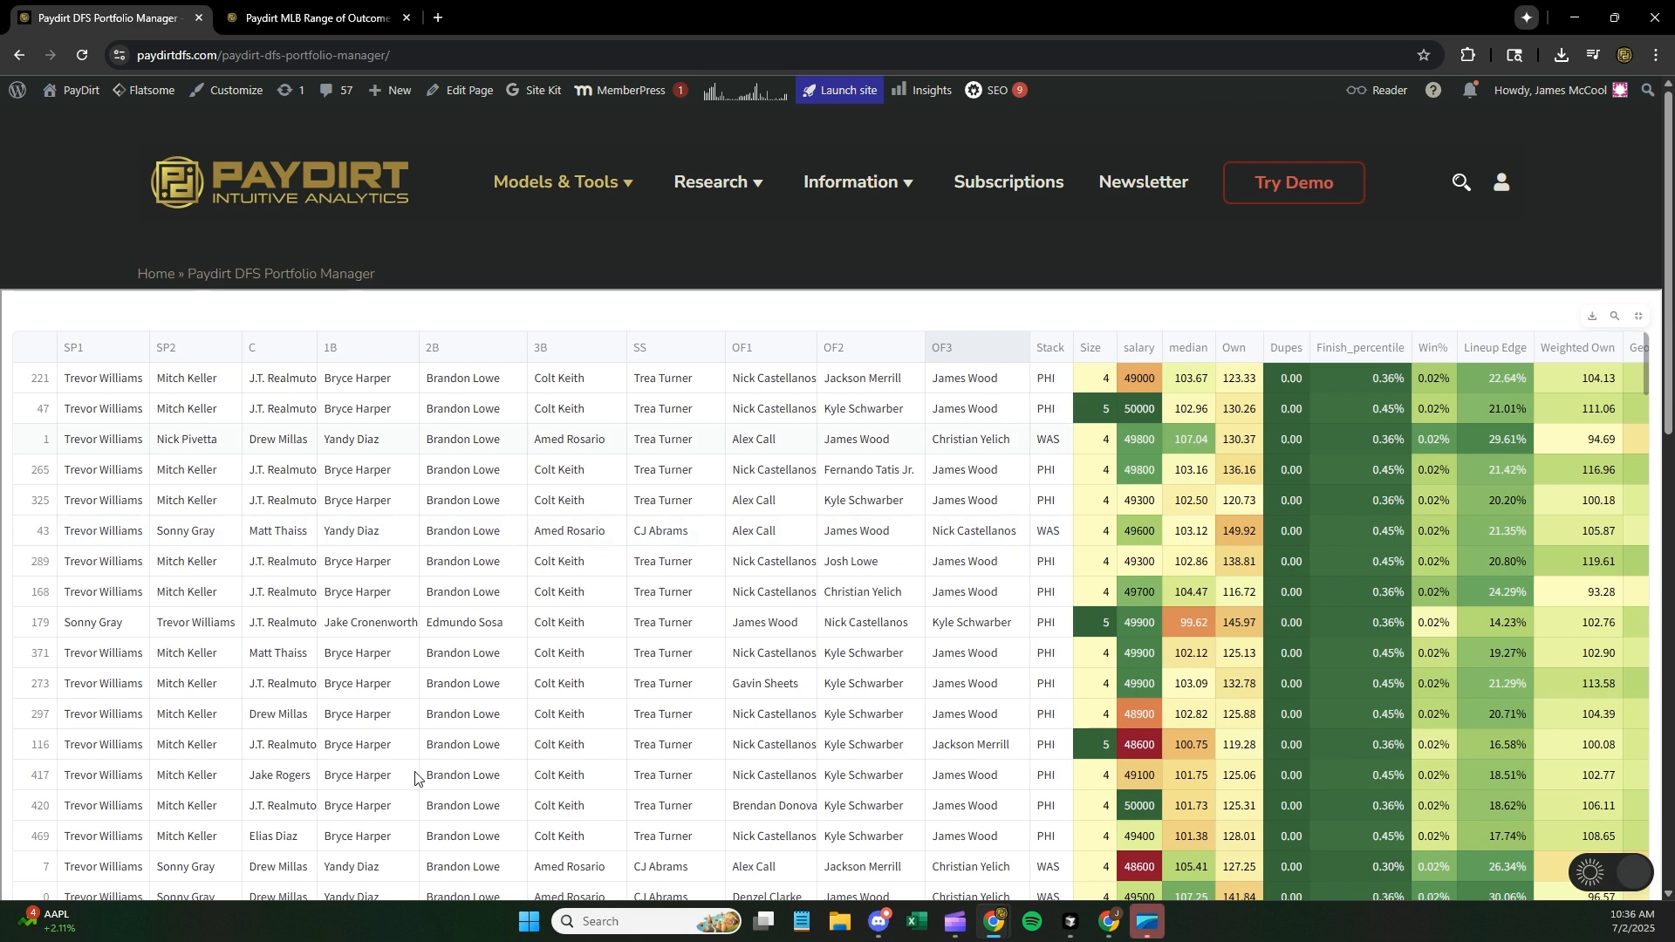
# - Examine the lowest-similarity lineups from their player columns across to the Similarity Score values
pyautogui.scroll(-1, 839, 306)
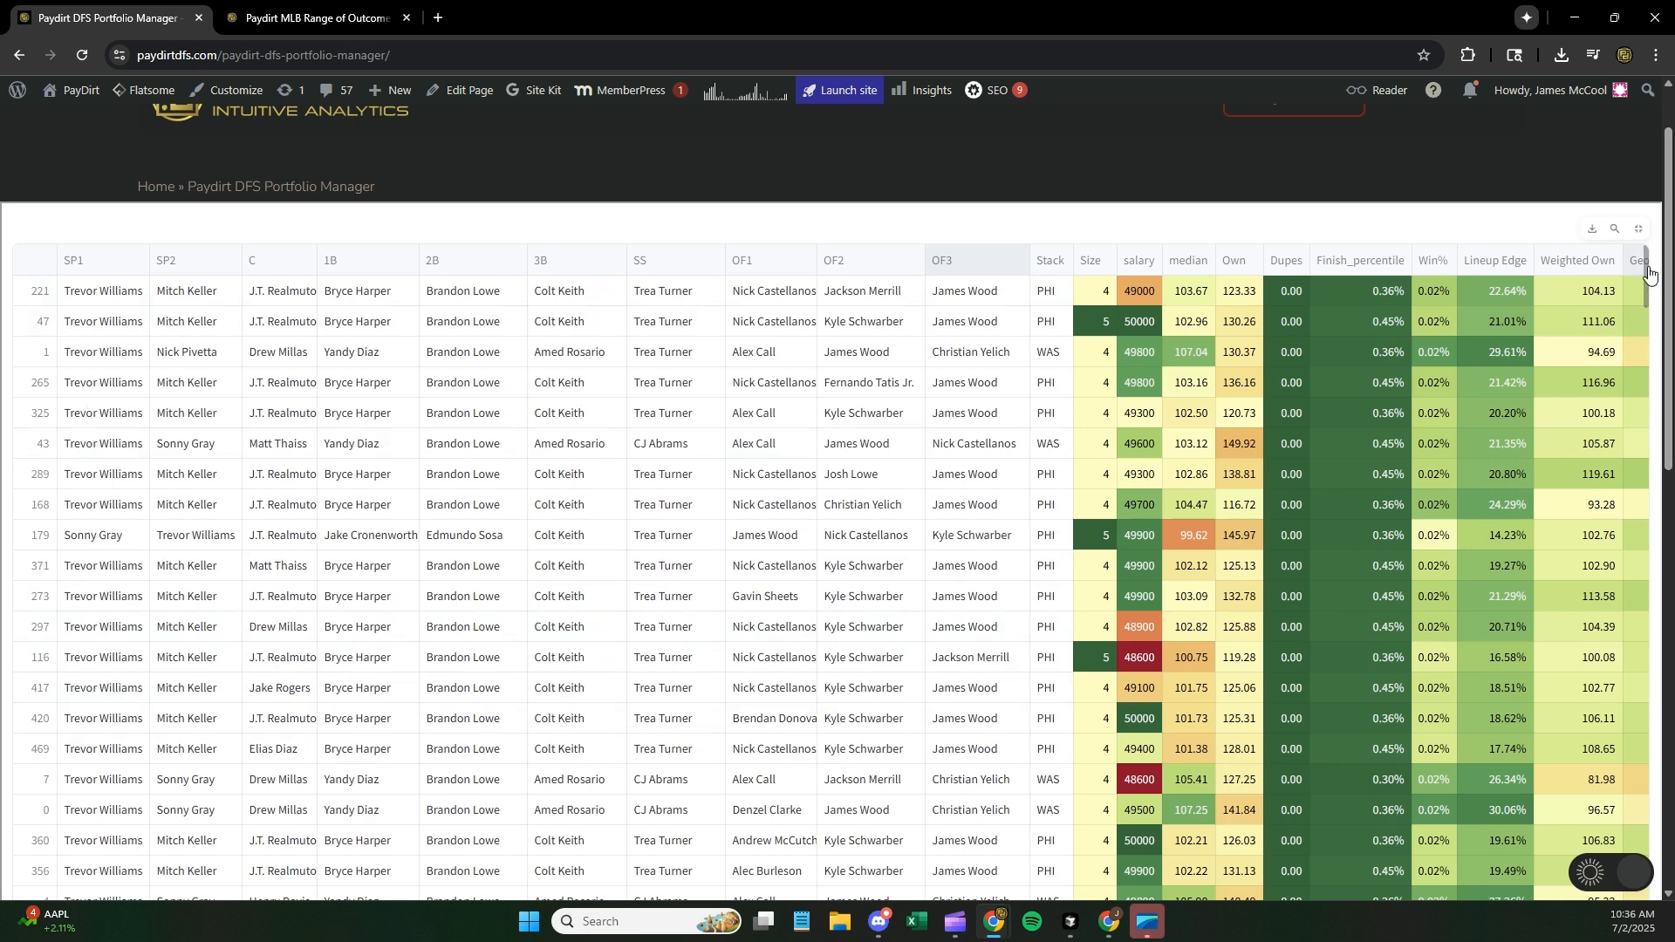
pyautogui.scroll(-3, 1664, 297)
pyautogui.scroll(-2, 1664, 297)
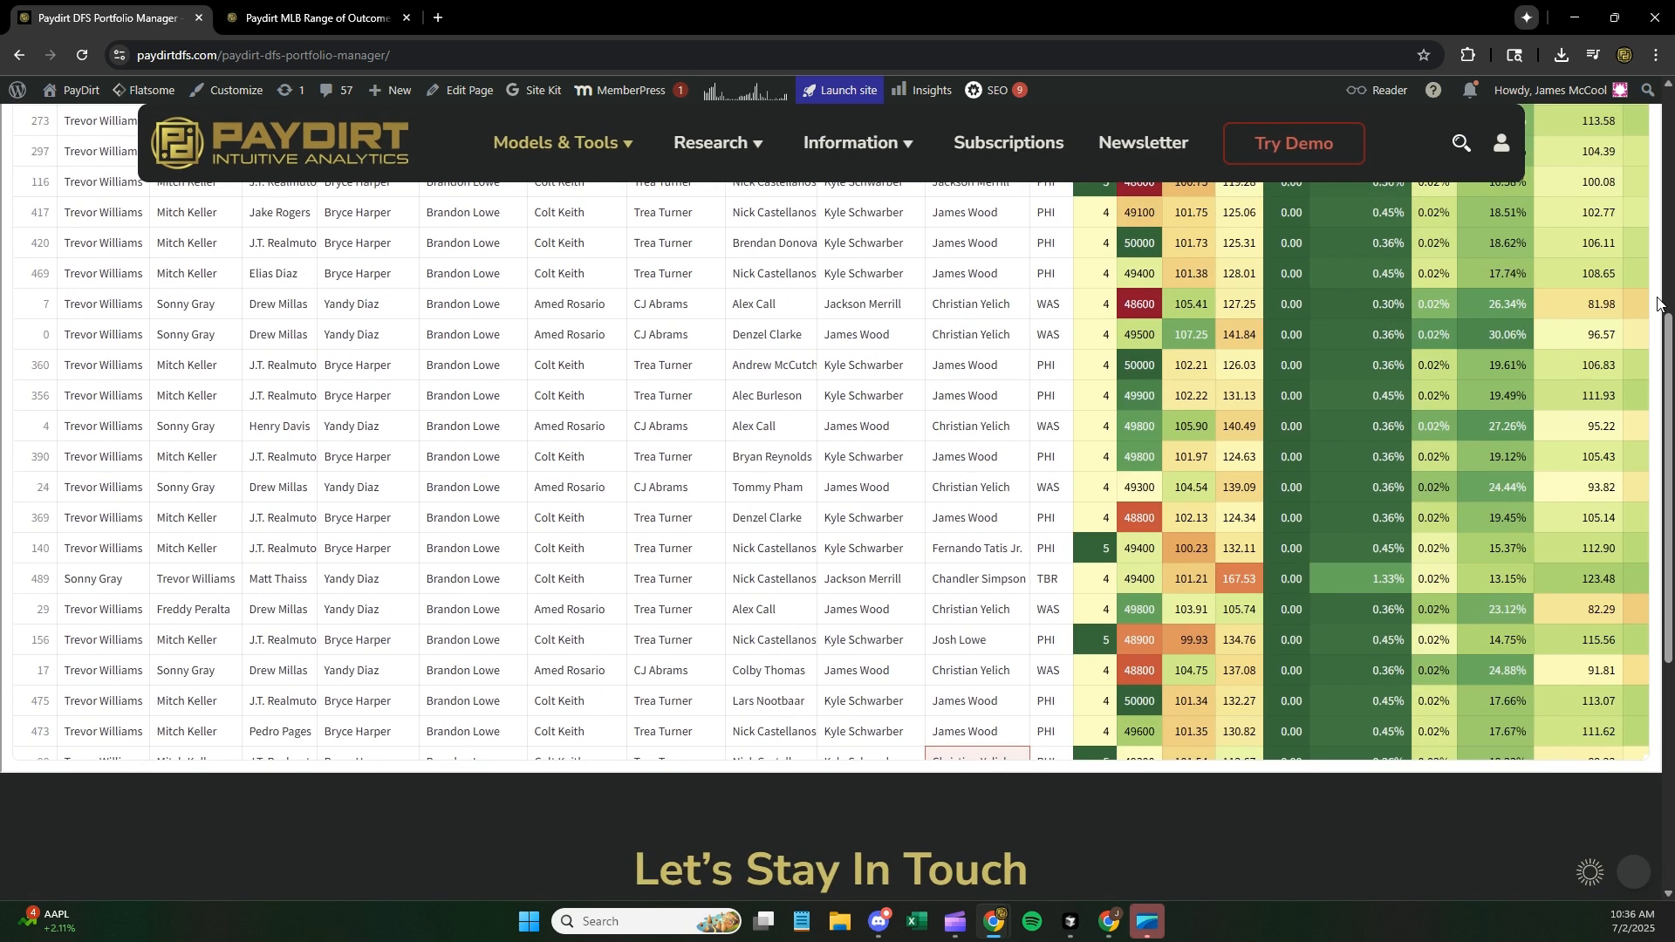
pyautogui.moveTo(1393, 759); pyautogui.dragTo(1514, 764)
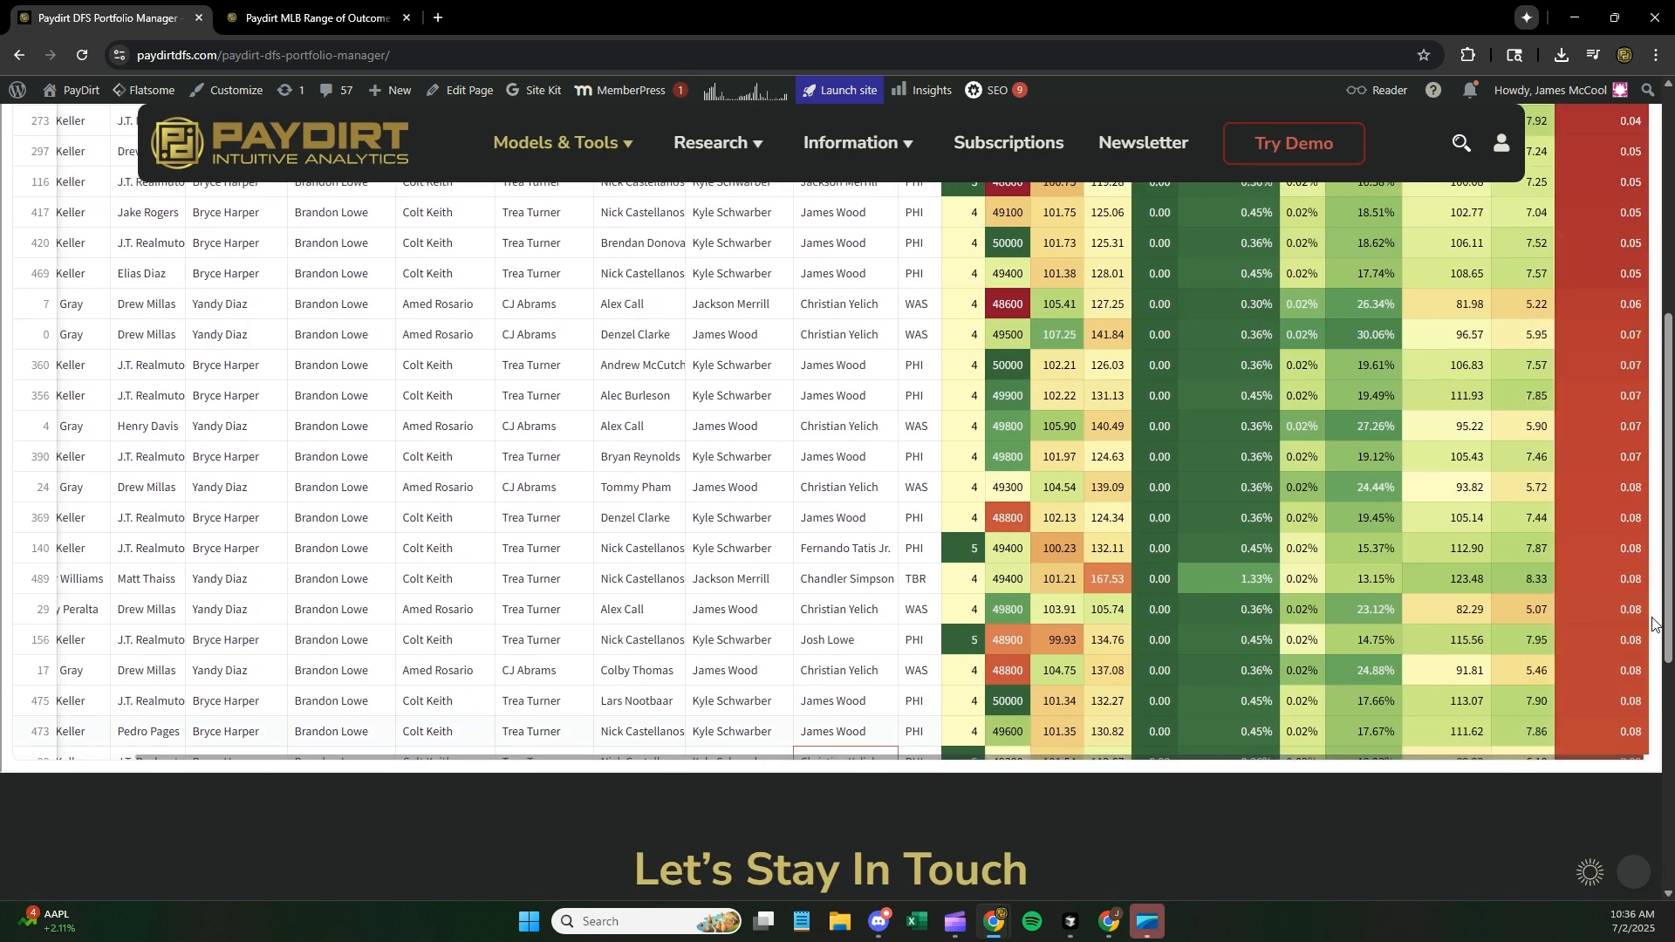
pyautogui.scroll(4, 1644, 367)
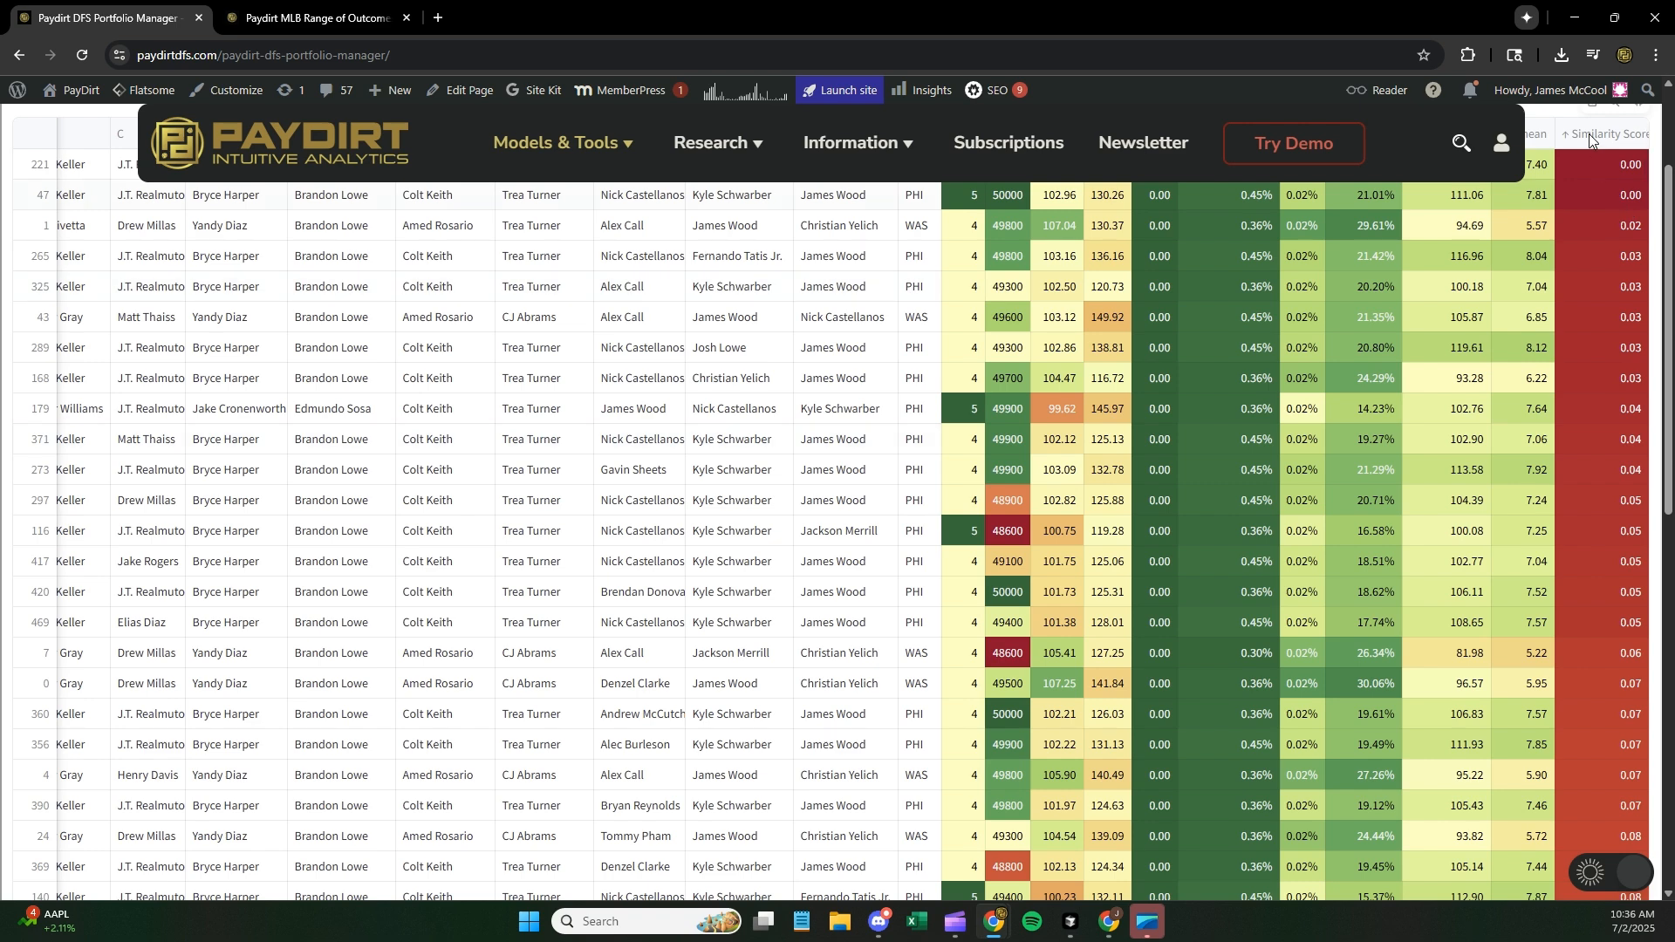
pyautogui.scroll(1, 1602, 228)
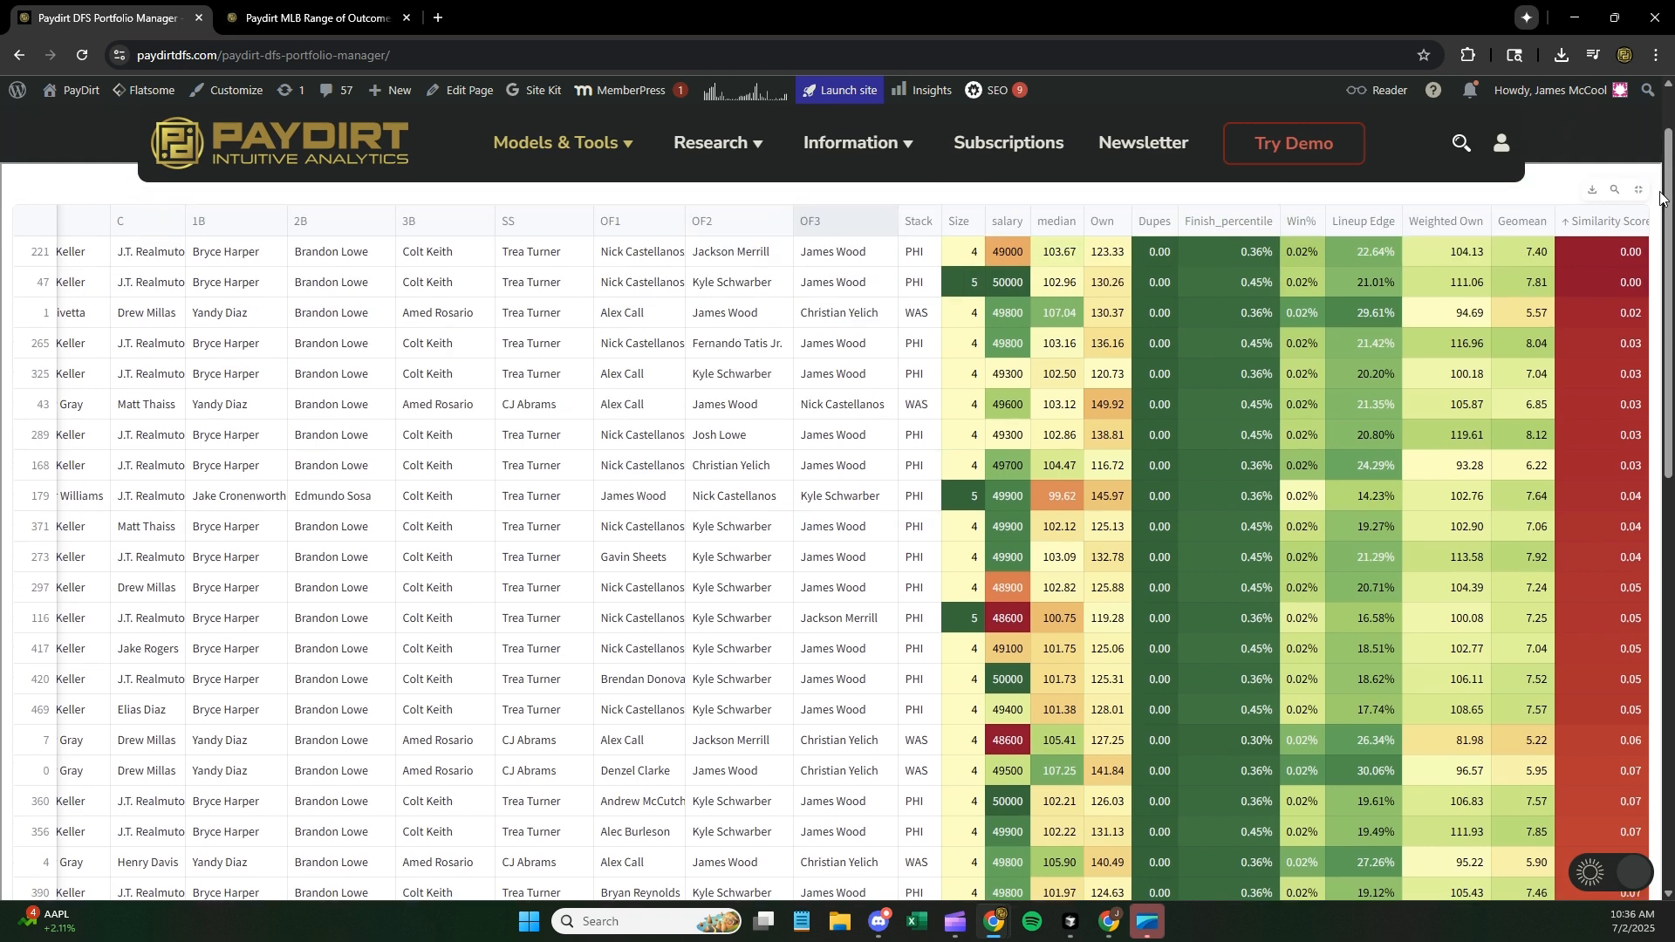
# - Sort the lineups by Similarity Score in descending order and bring all their player columns into view
pyautogui.click(1602, 229)
pyautogui.scroll(-2, 1661, 288)
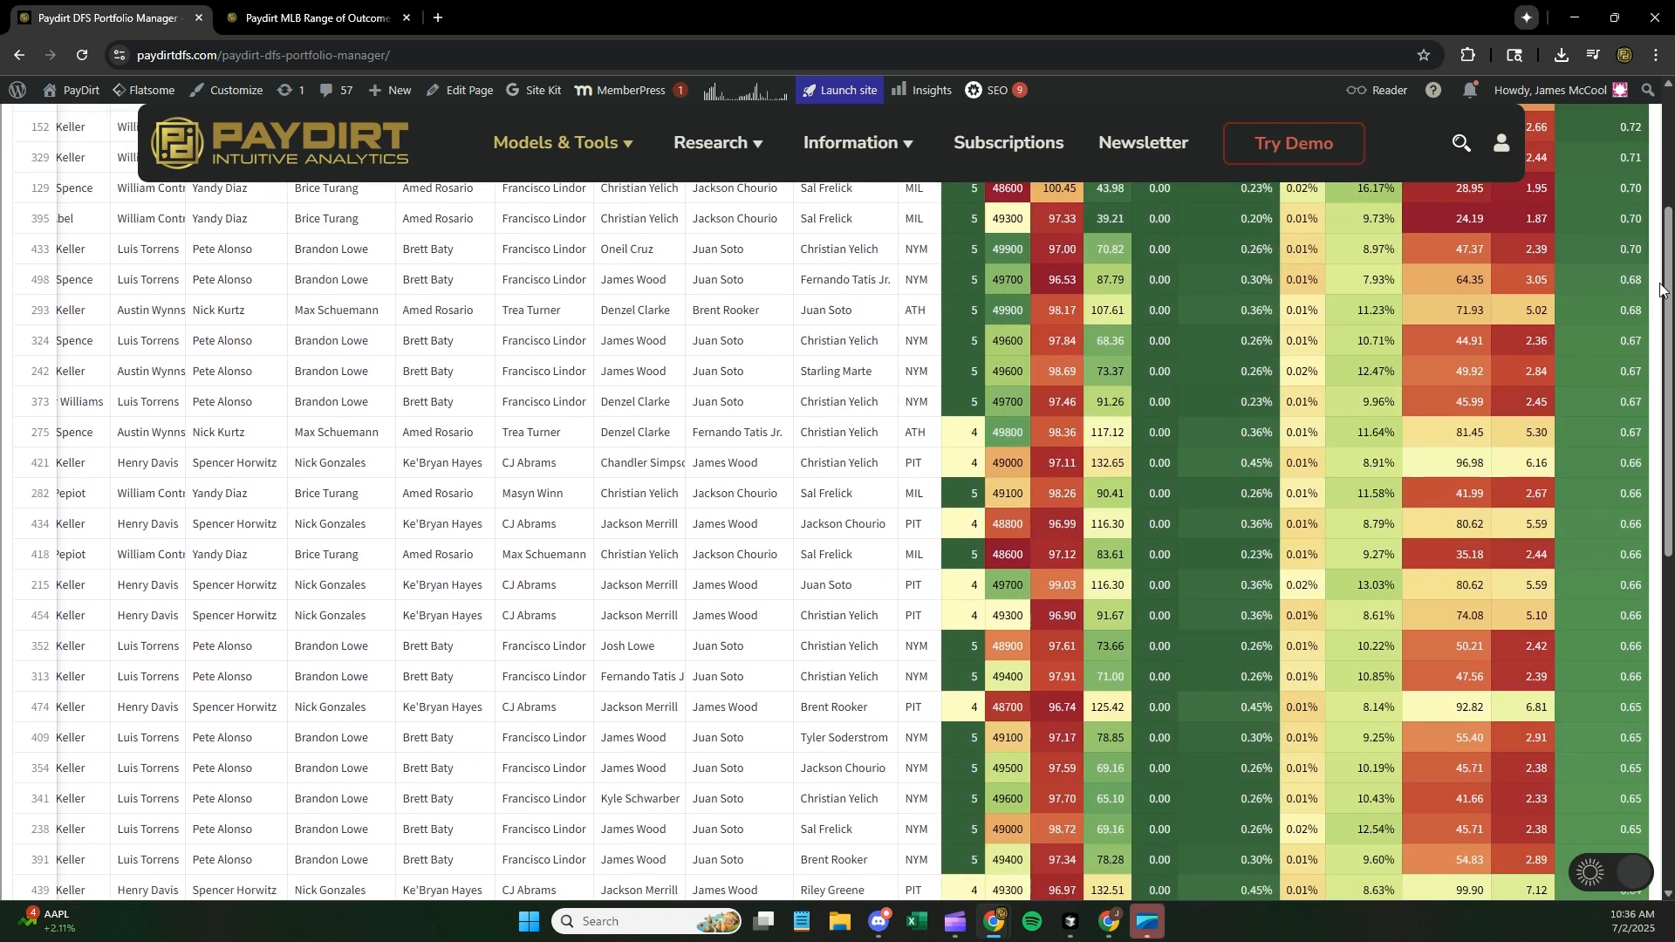
pyautogui.scroll(-1, 1661, 288)
pyautogui.scroll(-1, 1661, 601)
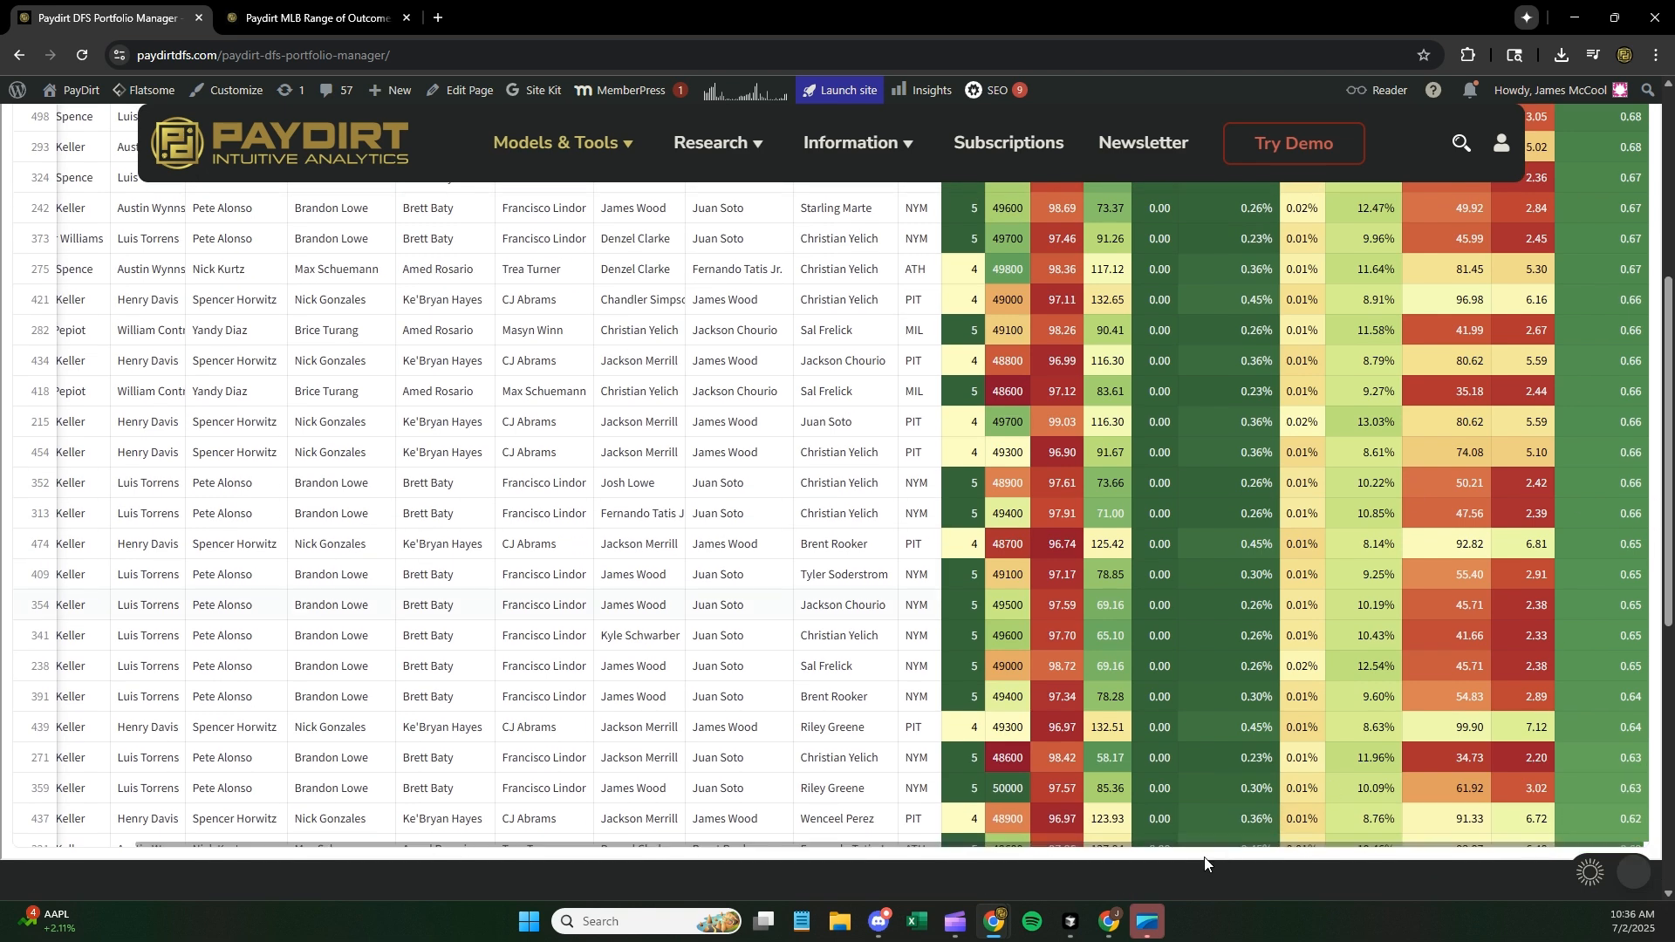
pyautogui.hscroll(-2, 1056, 862)
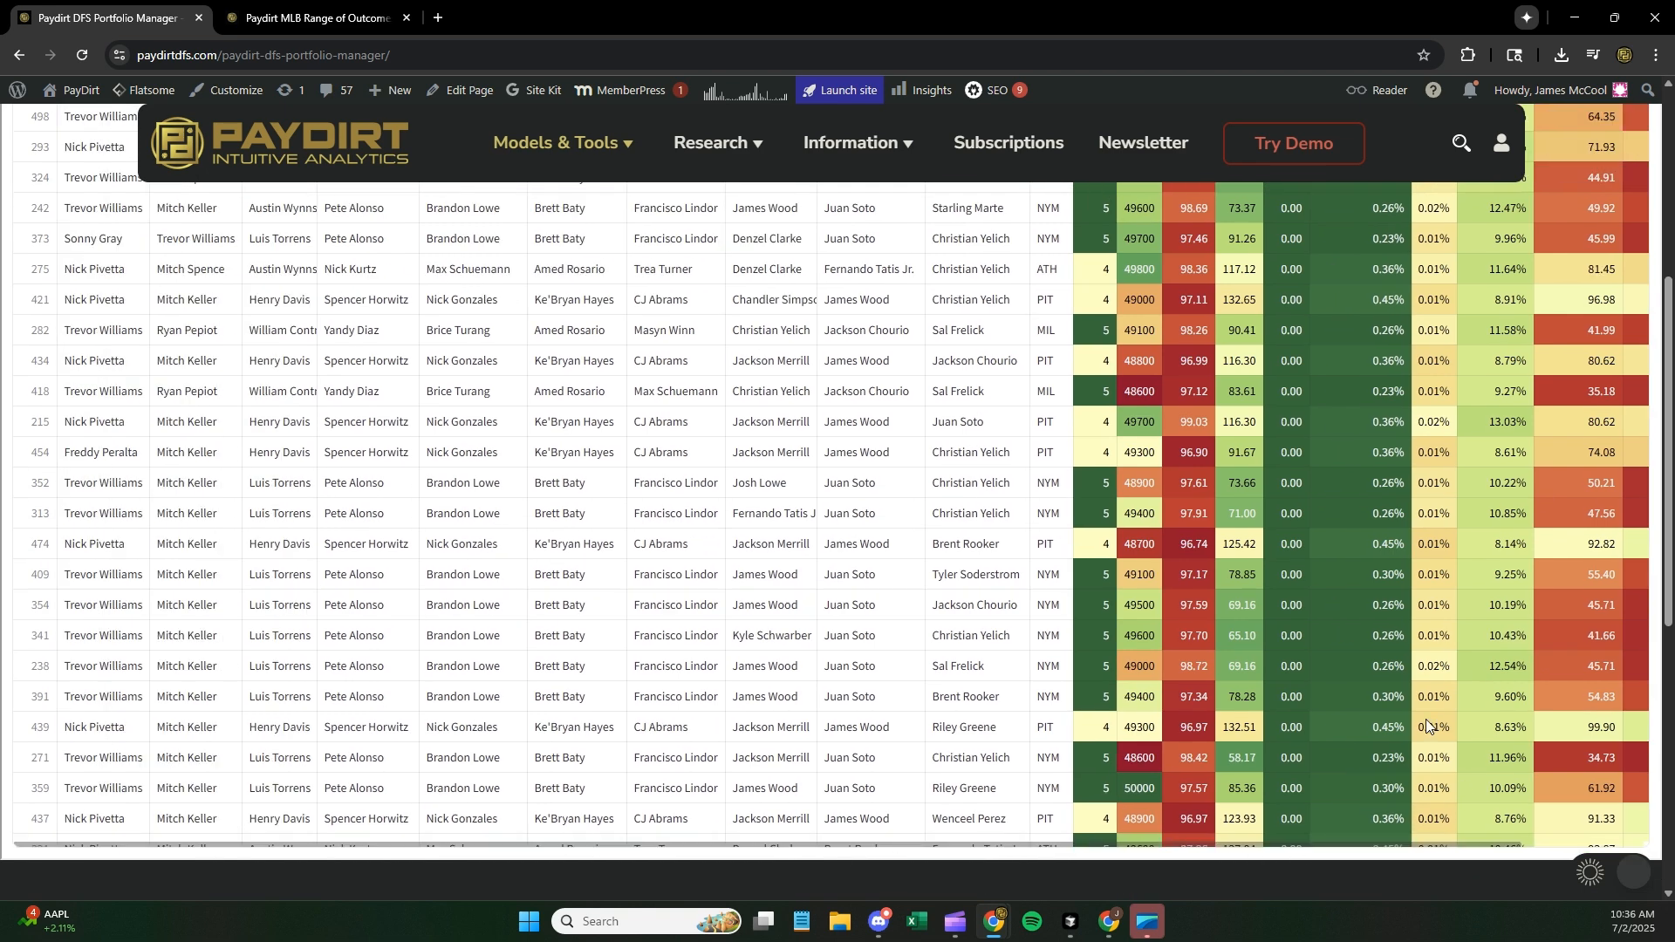
# - Compare the players and stacks in the highest-similarity lineups, and return the table to its normal size
pyautogui.scroll(5, 1426, 719)
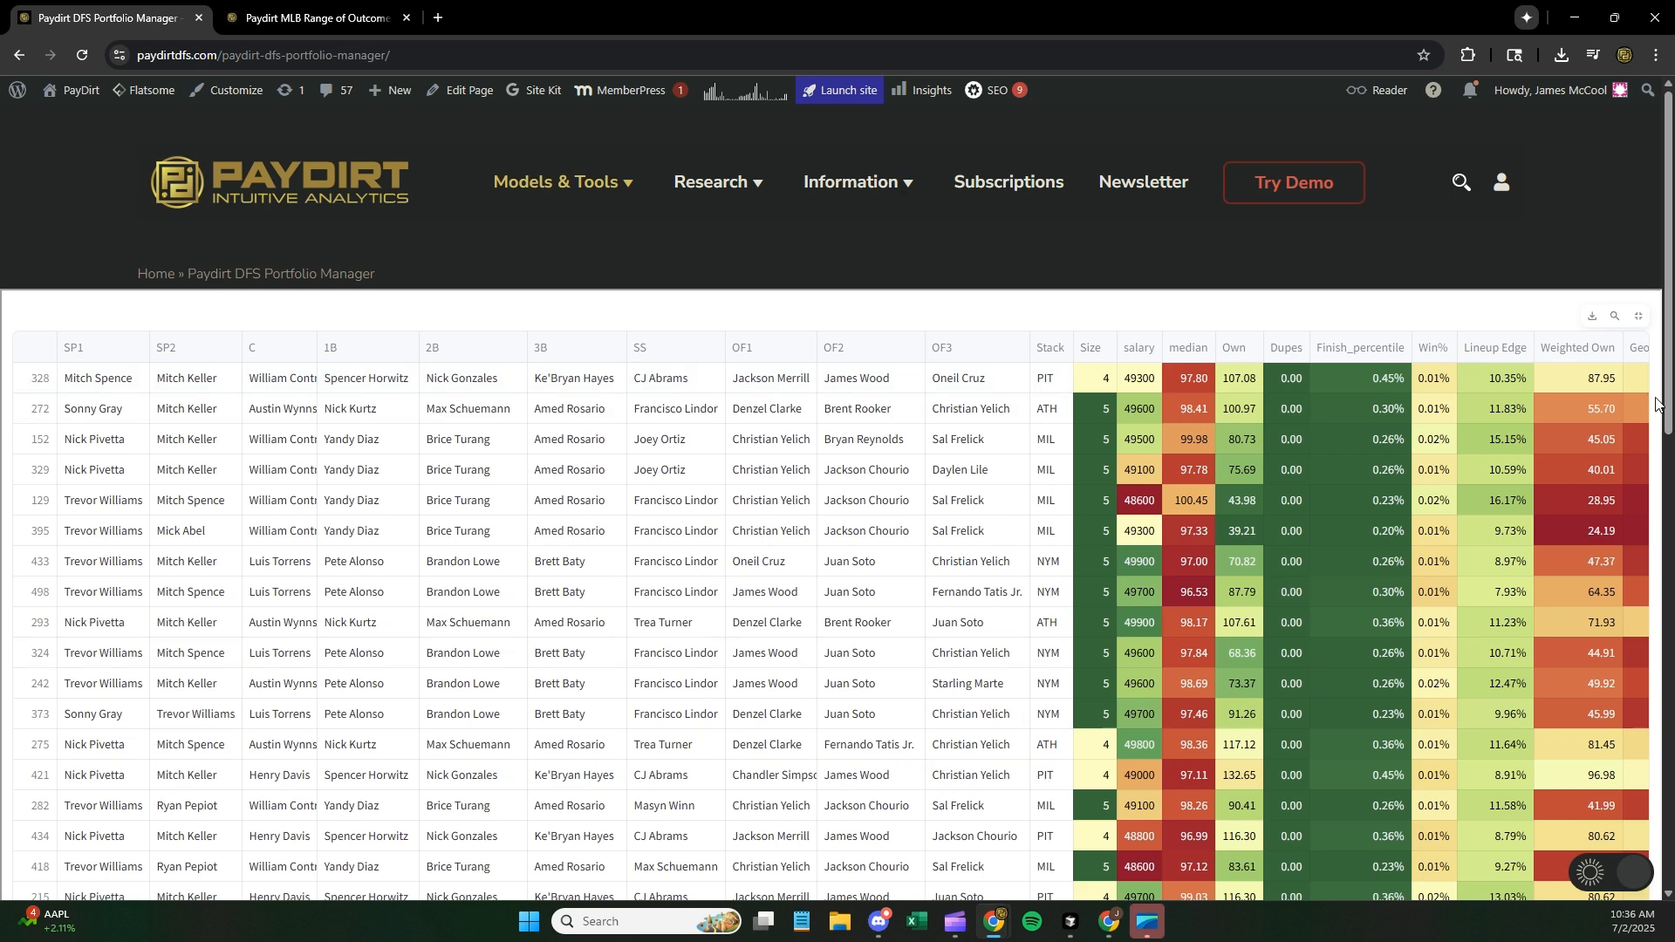
pyautogui.scroll(-5, 1658, 403)
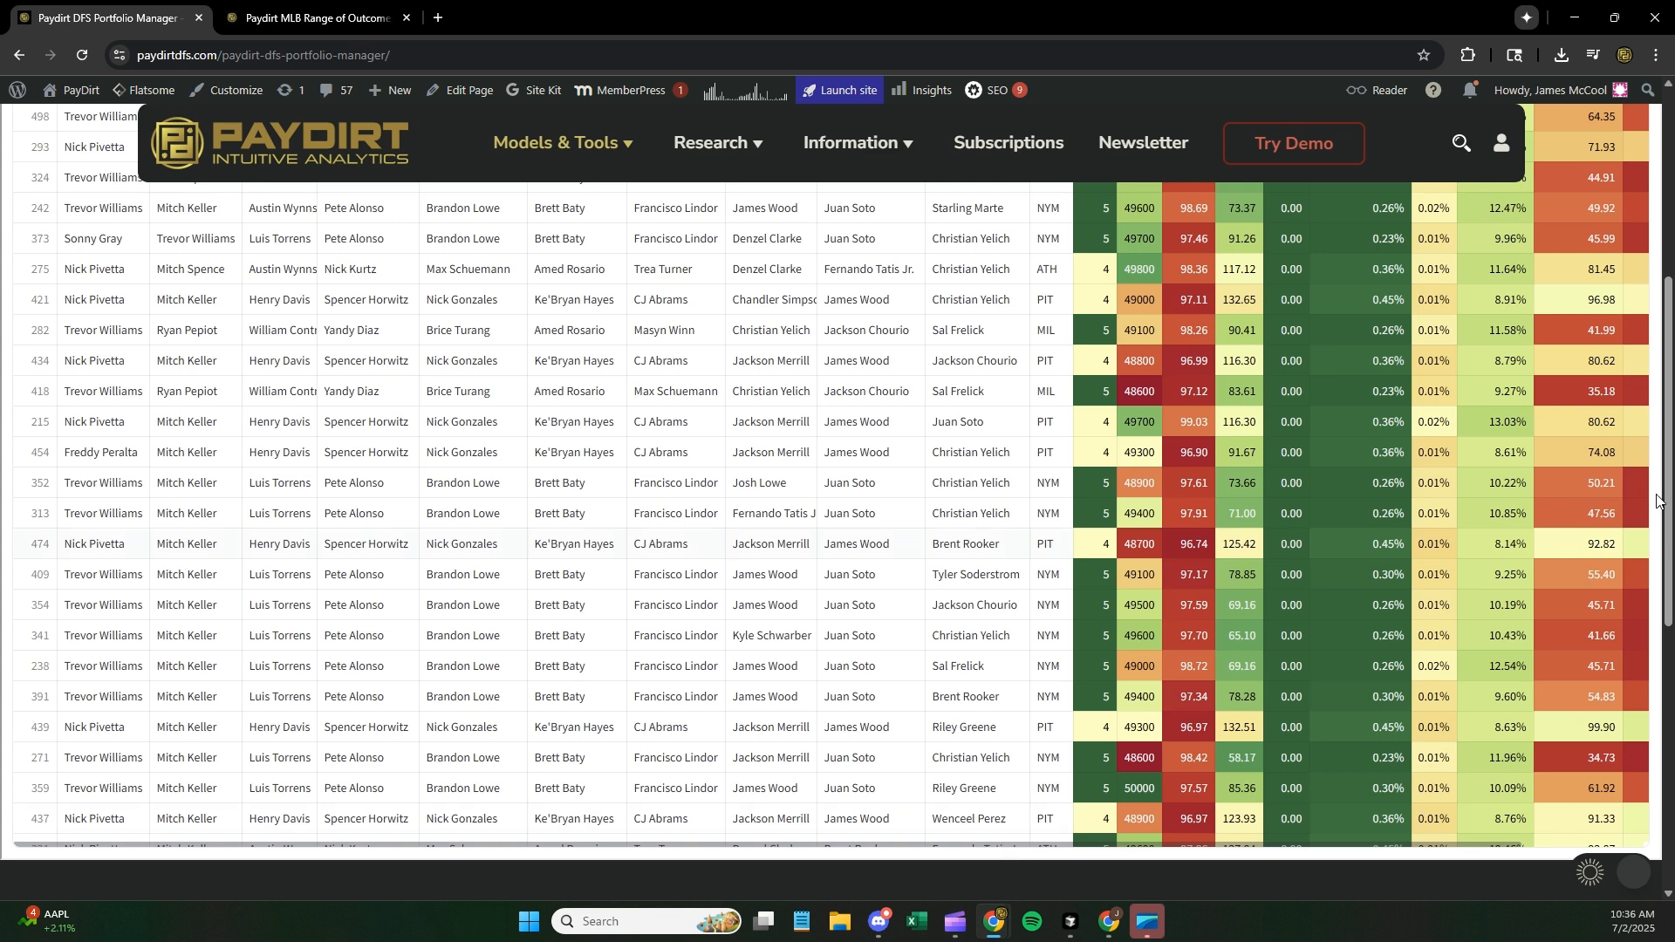
pyautogui.scroll(5, 1657, 500)
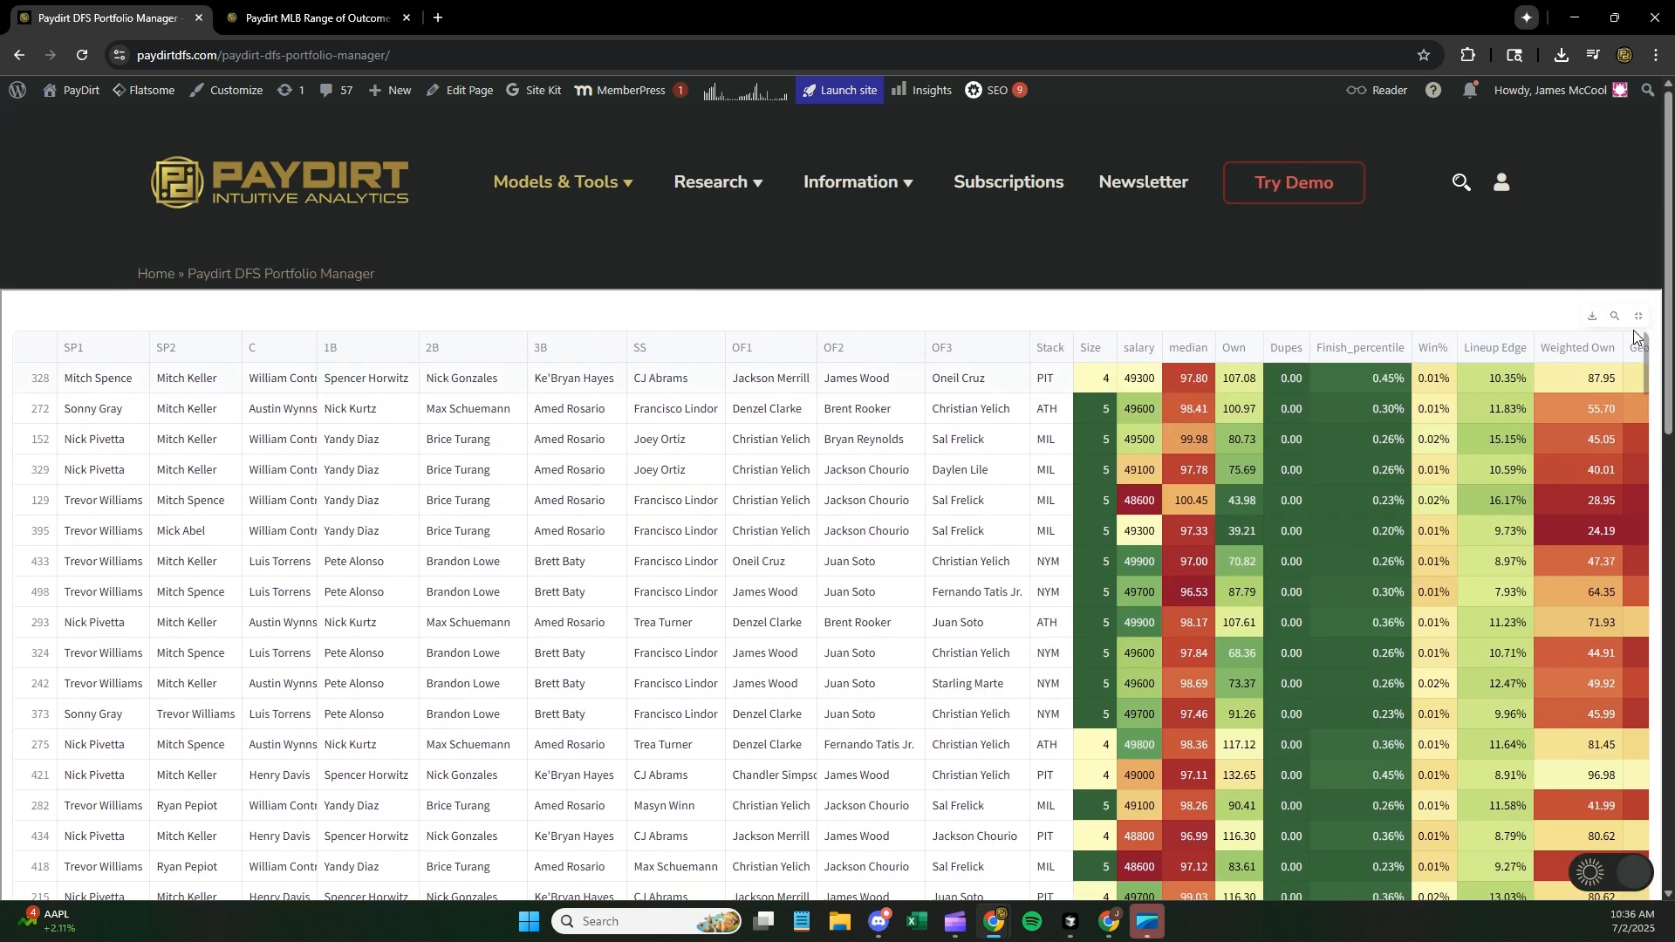
pyautogui.click(1639, 317)
pyautogui.scroll(-3, 1570, 367)
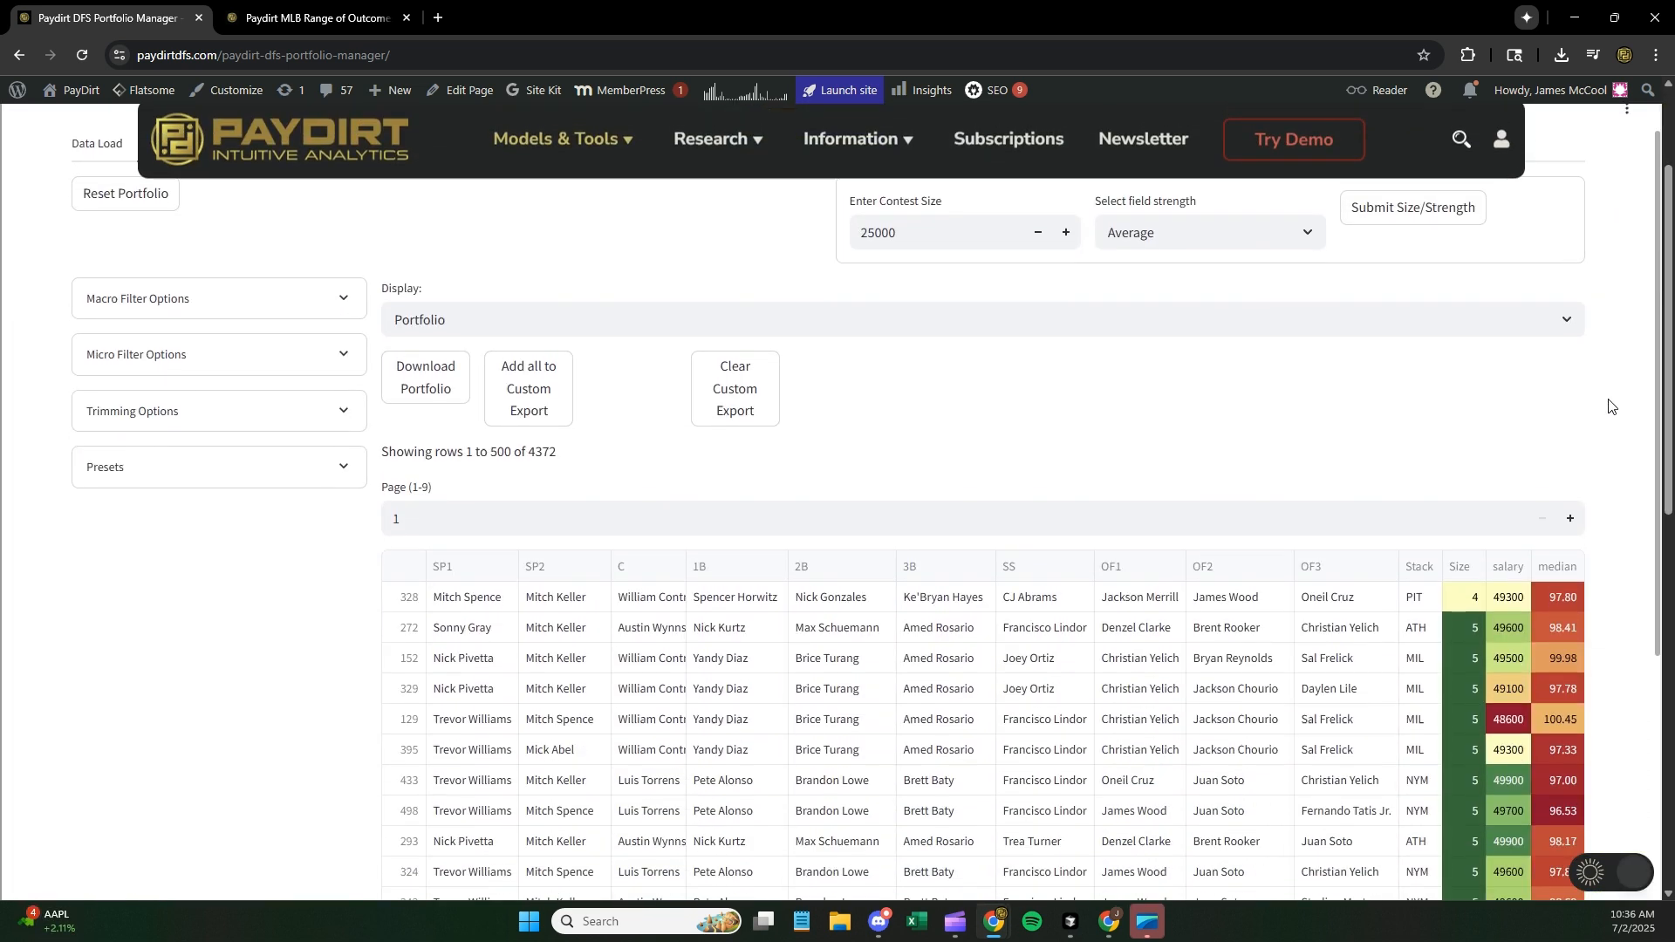
# - Expand the Presets section of the portfolio's filter options
pyautogui.scroll(1, 1612, 406)
pyautogui.scroll(-1, 1621, 425)
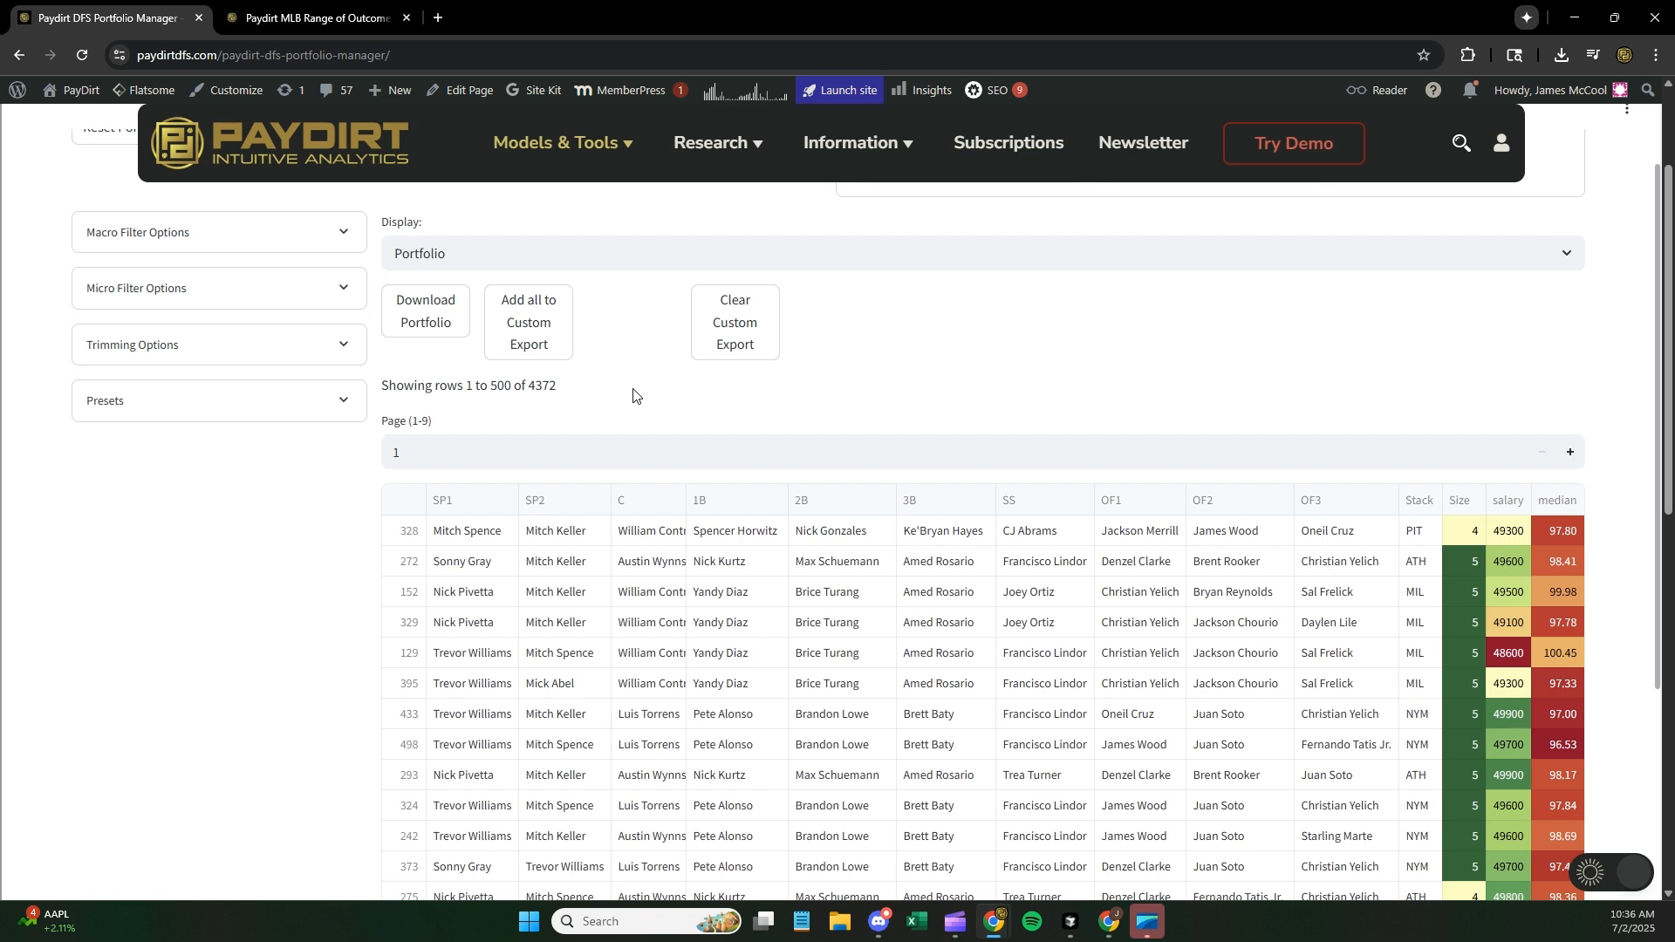
pyautogui.scroll(1, 642, 436)
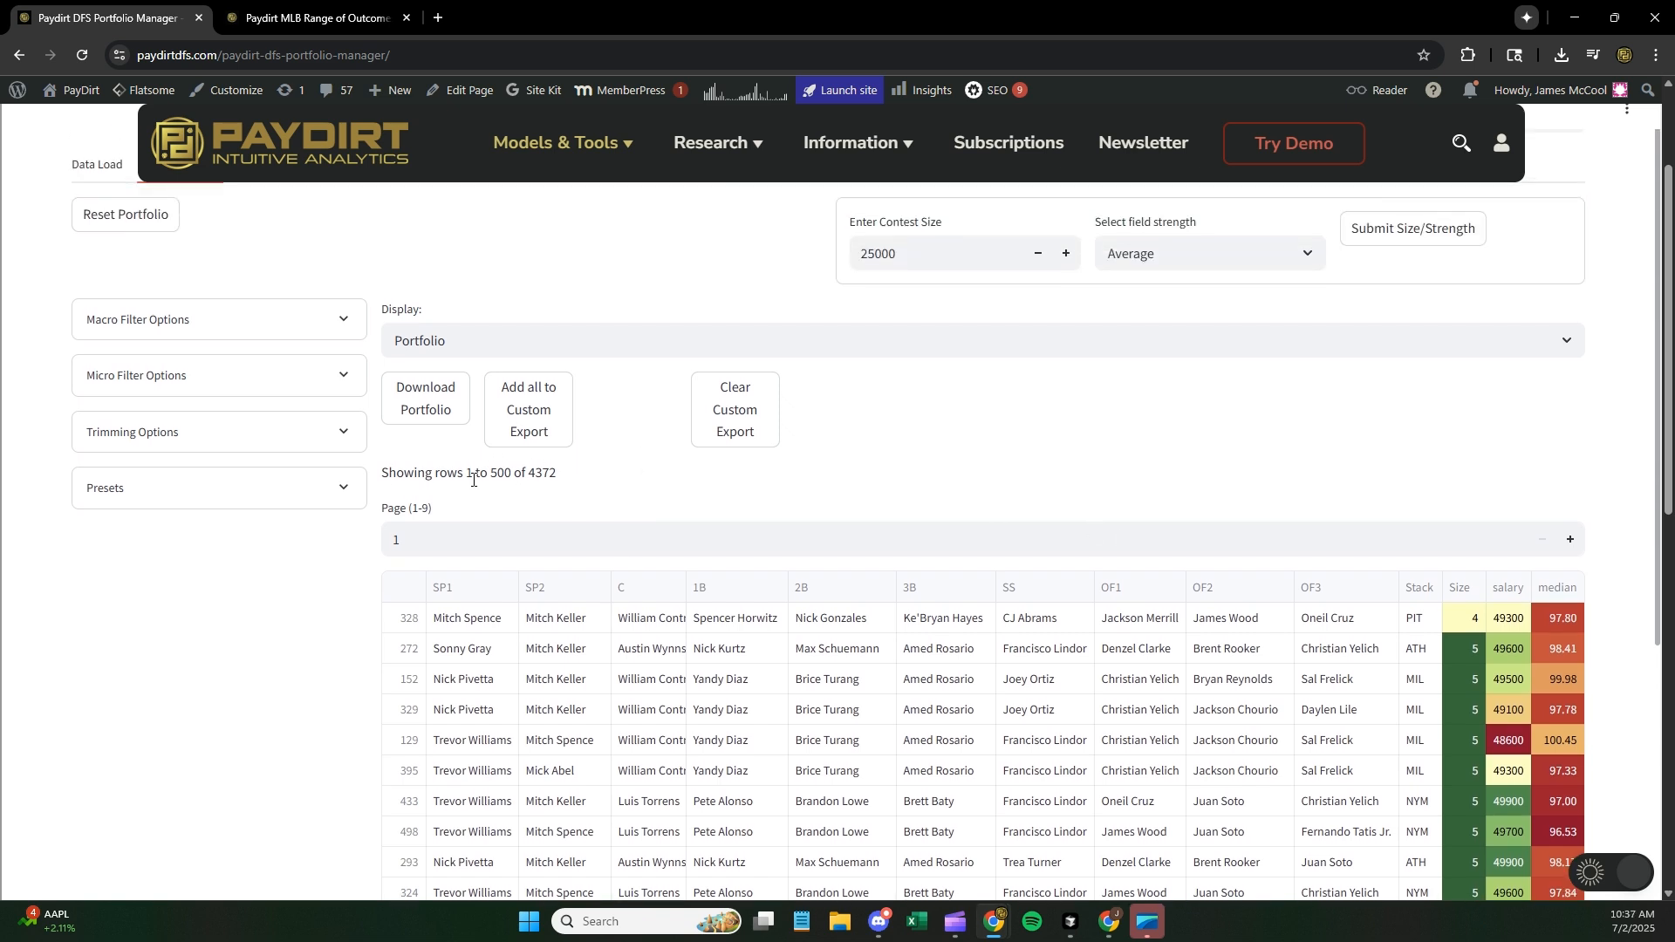
pyautogui.click(248, 497)
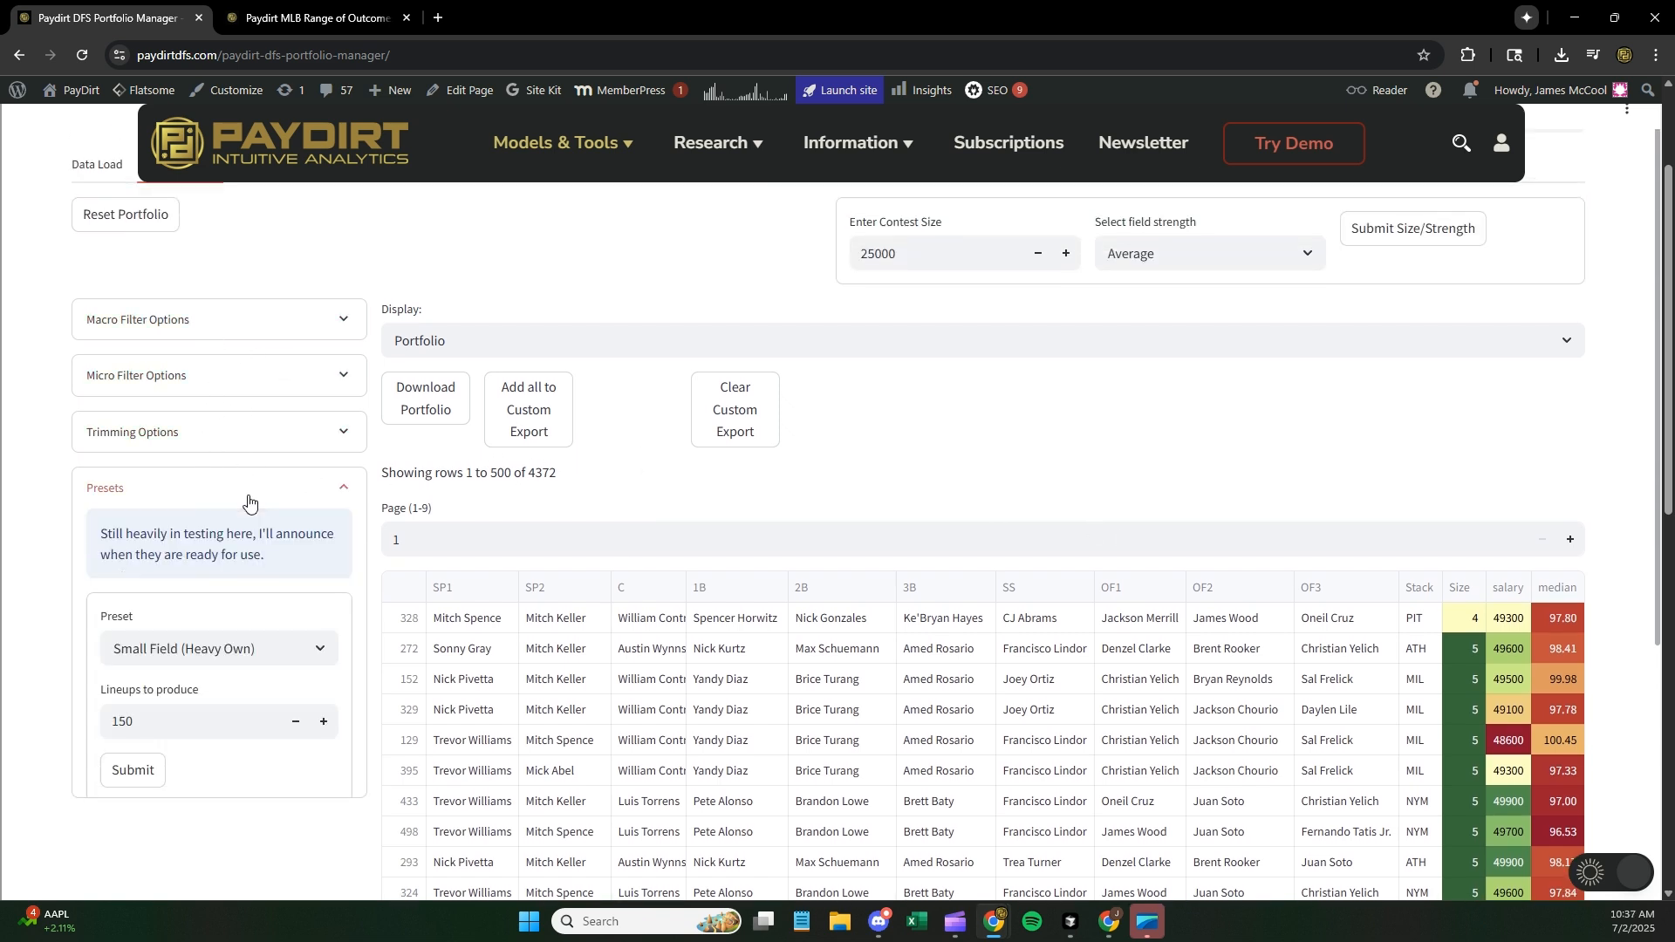
pyautogui.click(311, 498)
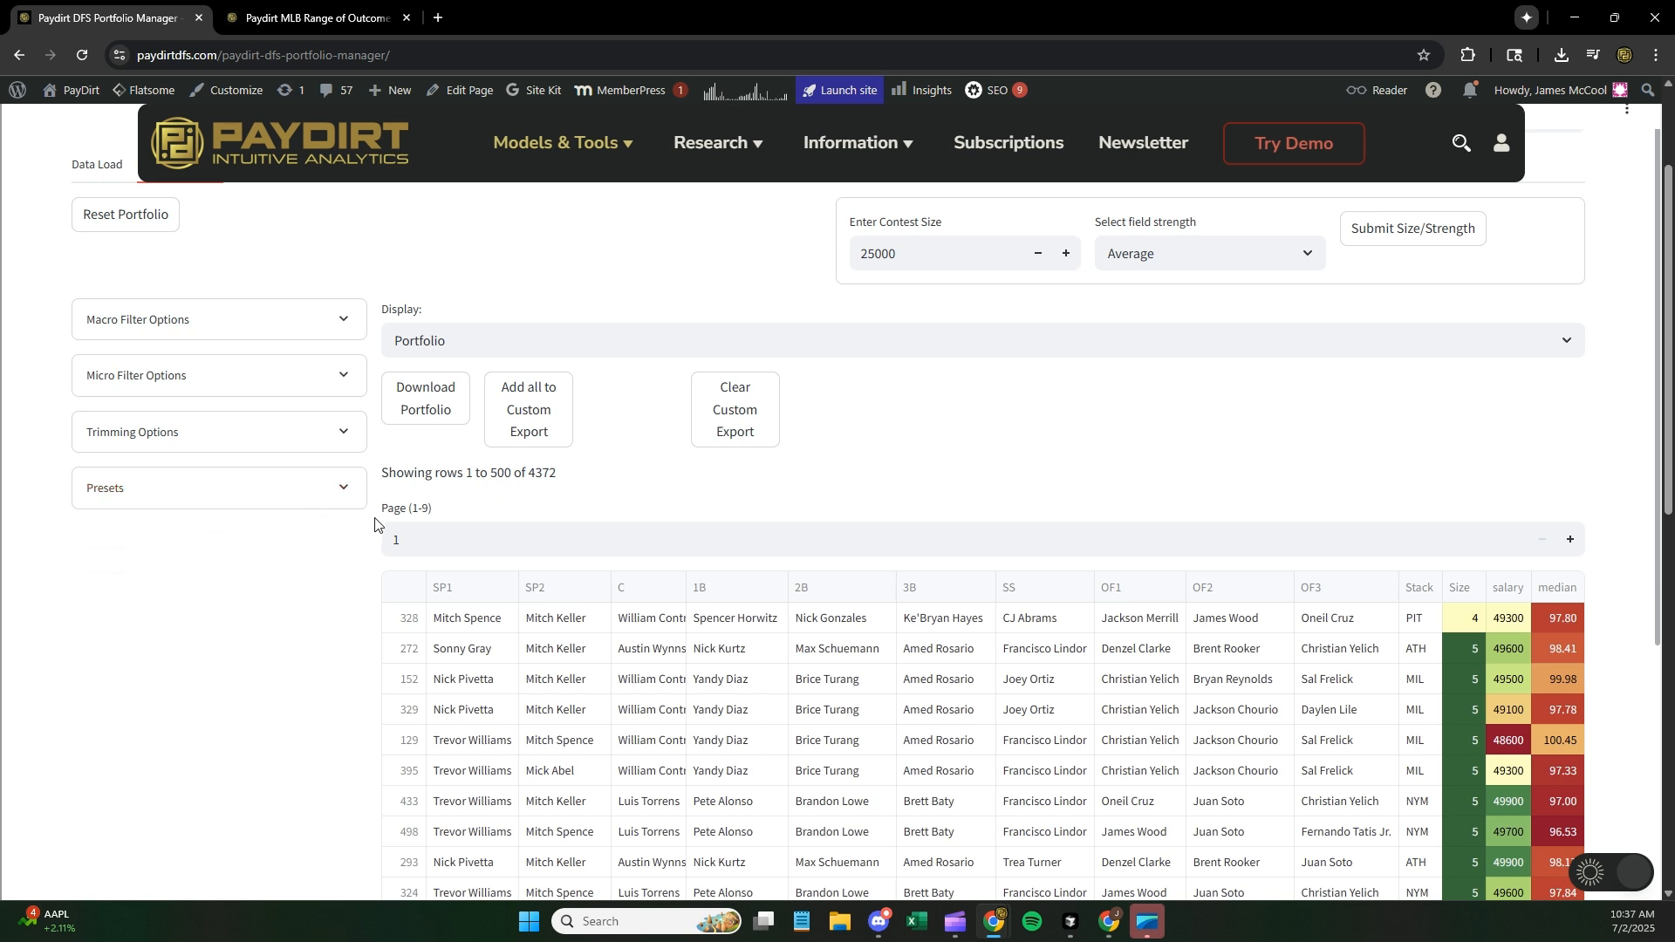
pyautogui.scroll(-1, 375, 523)
pyautogui.click(340, 403)
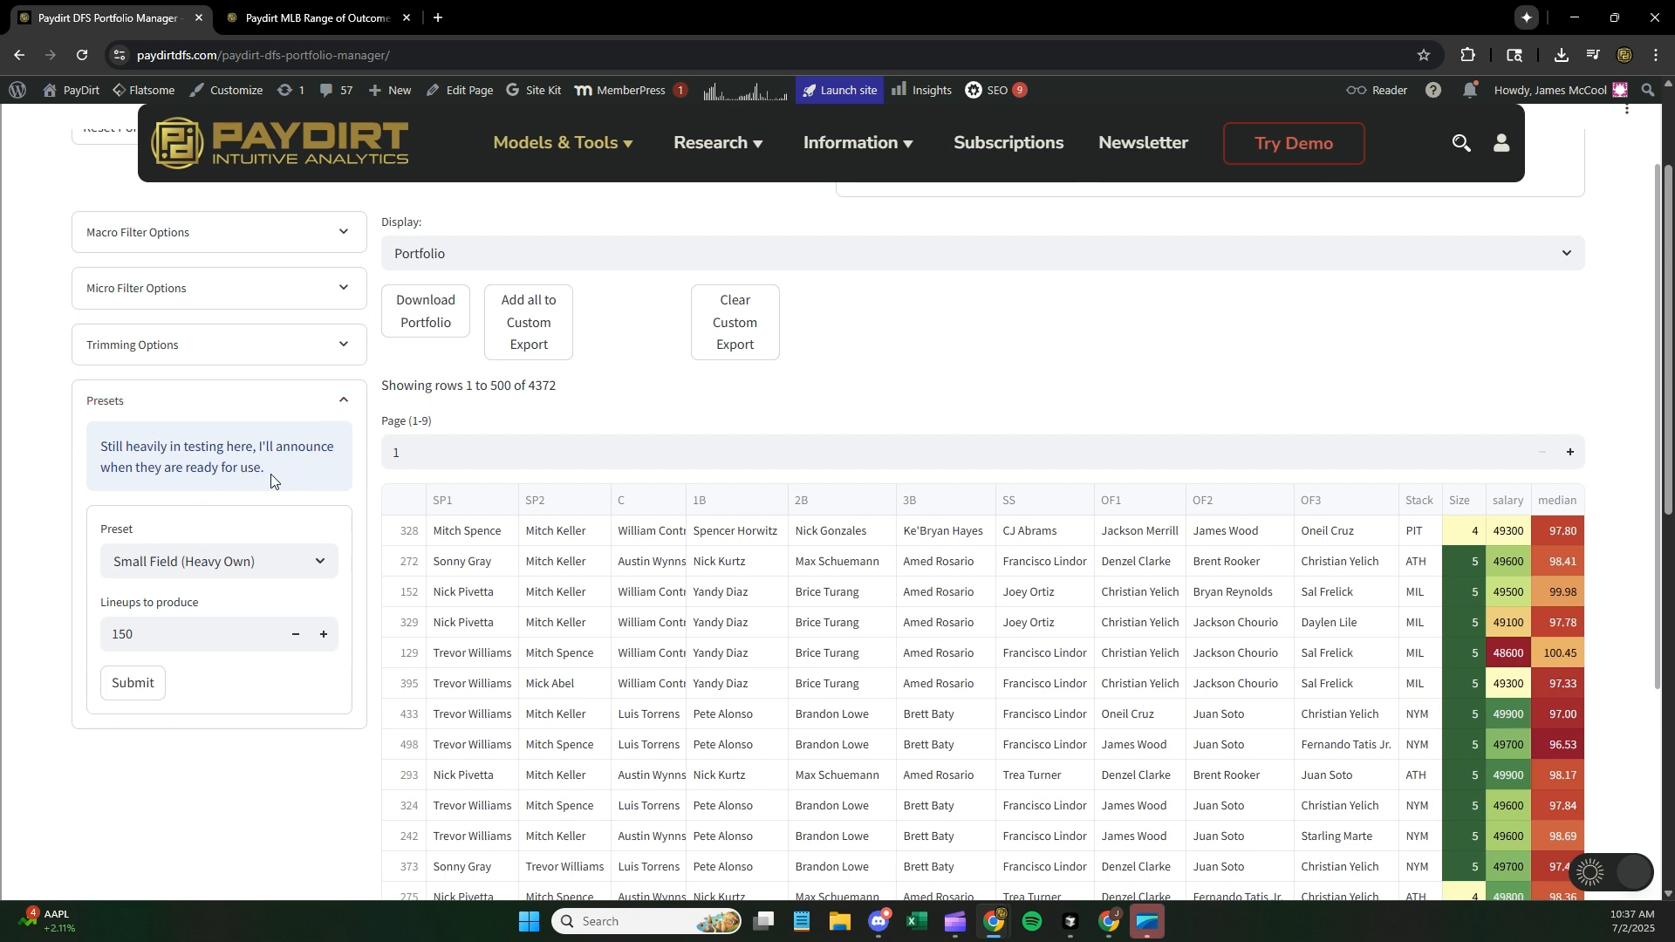
# - Read the testing notice and look through the available preset choices, keeping Small Field (Heavy Own) selected
pyautogui.moveTo(271, 478); pyautogui.dragTo(88, 453)
pyautogui.click(133, 596)
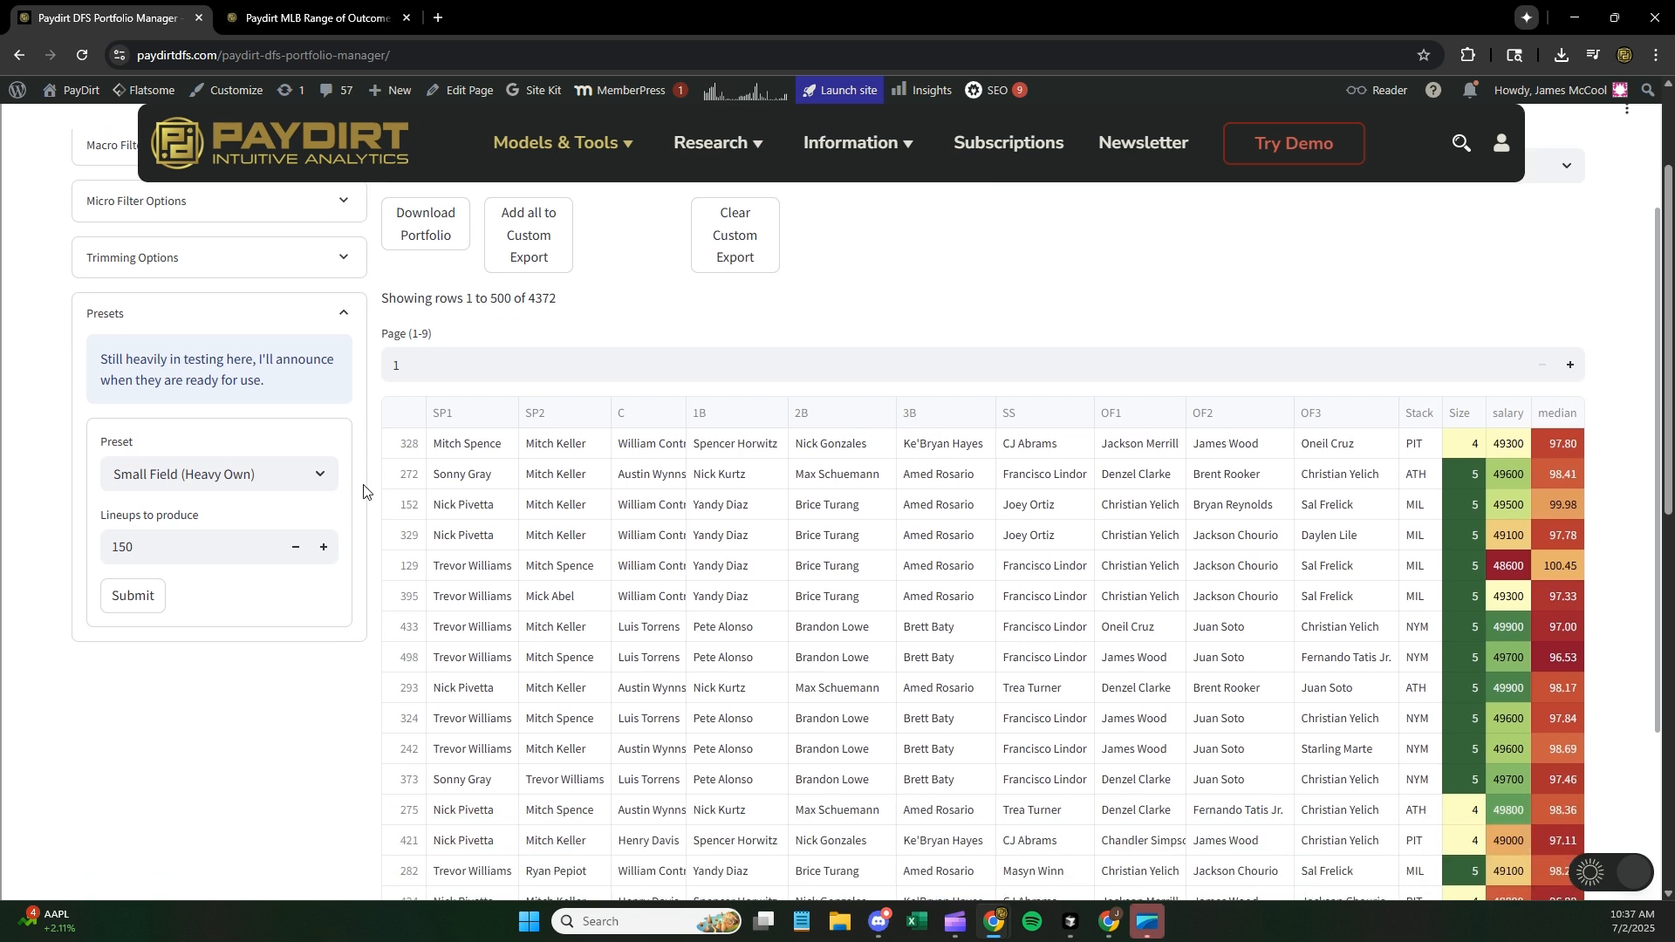
pyautogui.click(301, 561)
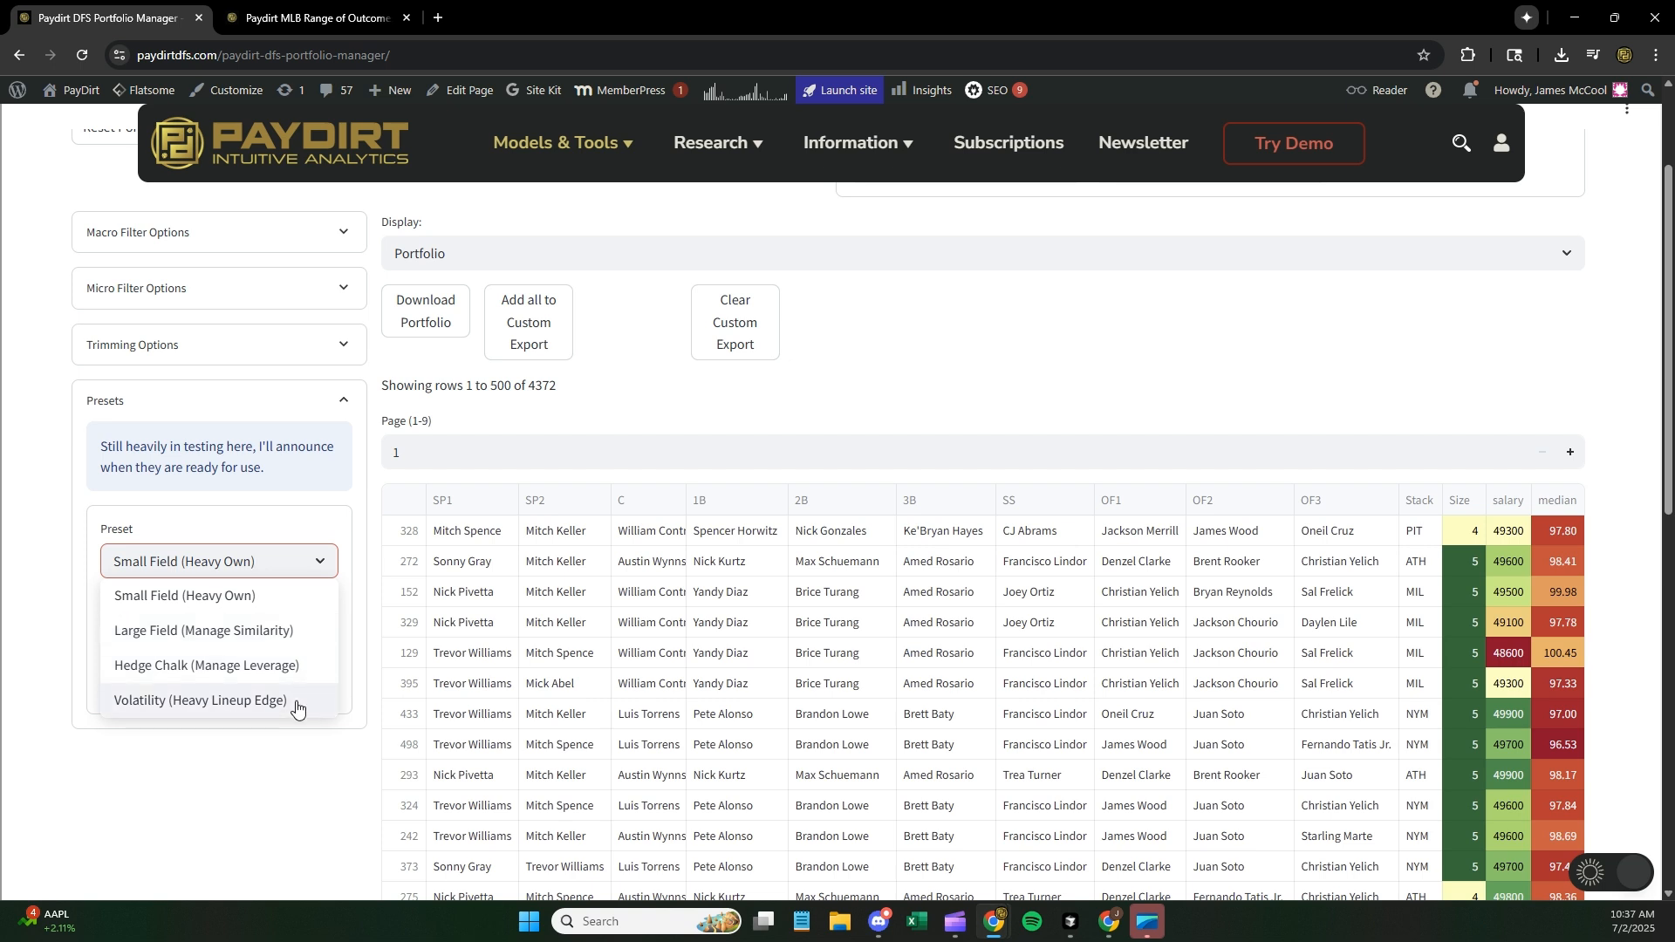
pyautogui.click(354, 526)
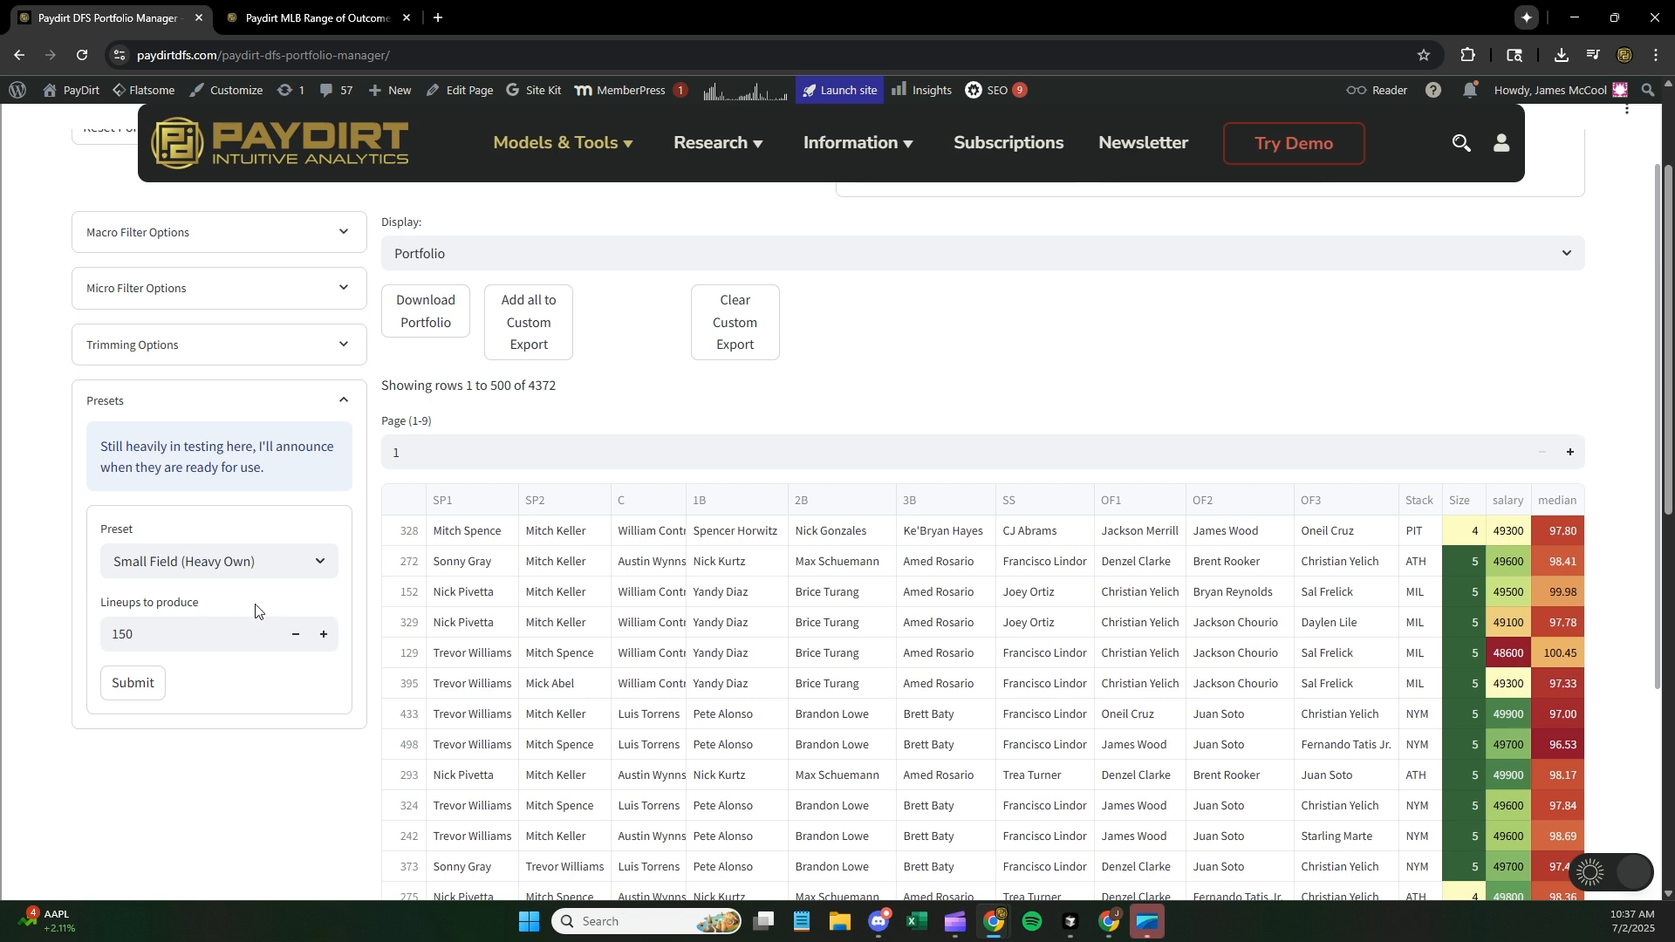
# - Produce 150 lineups with the Small Field (Heavy Own) preset, view them in the enlarged table, and return it to normal size
pyautogui.click(138, 683)
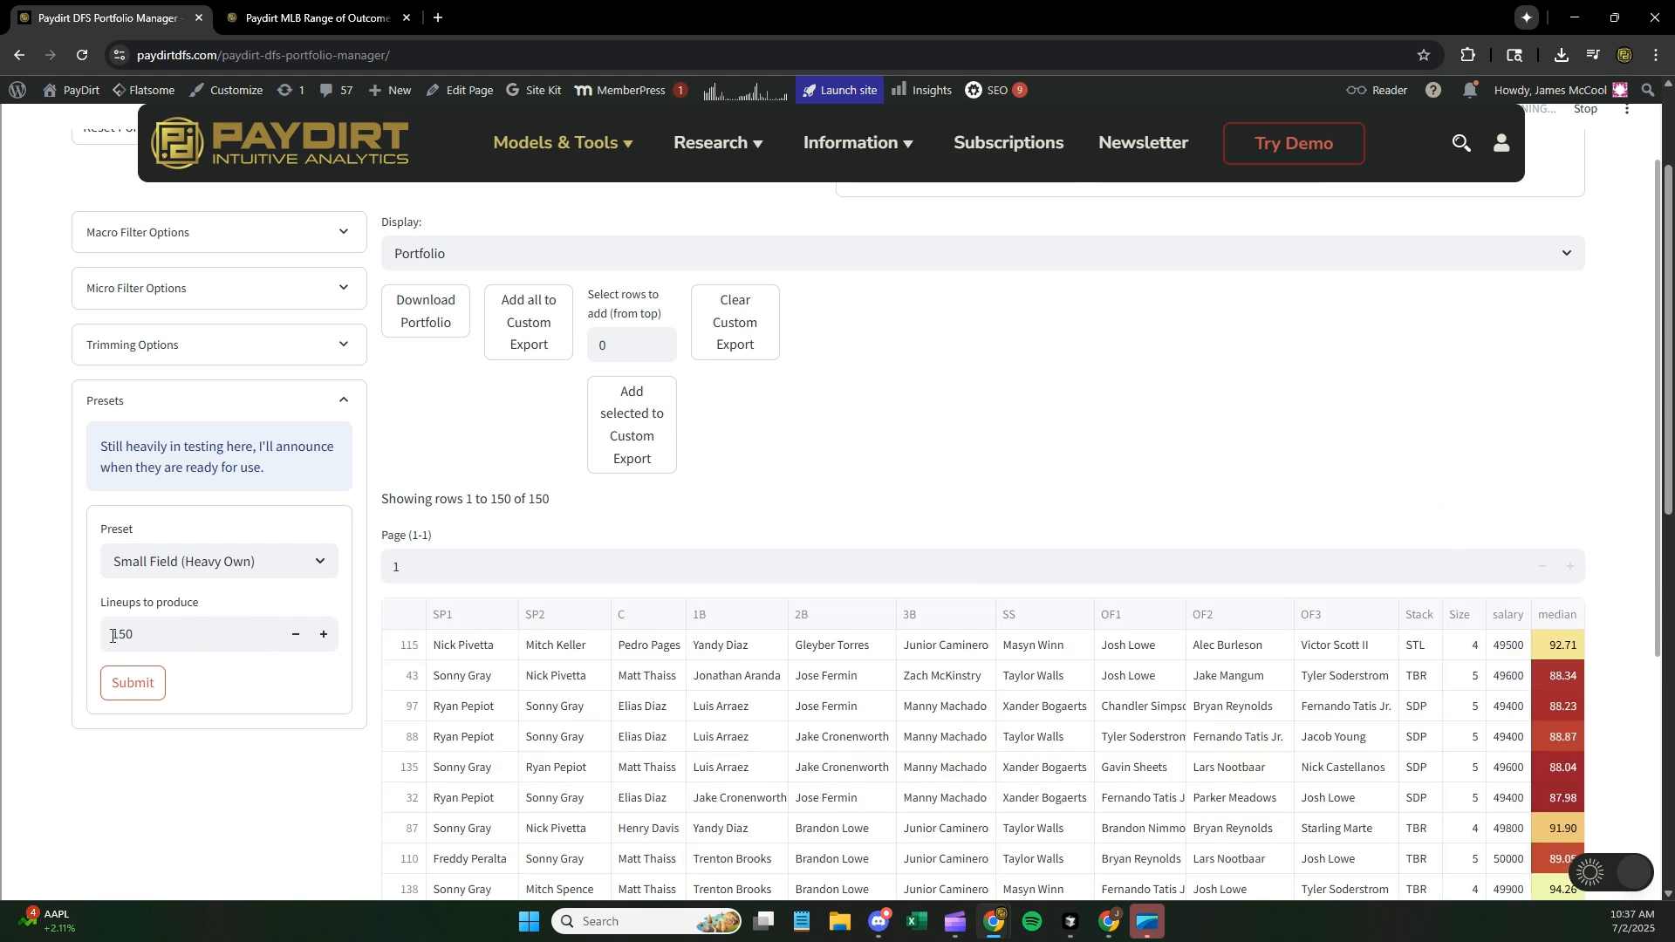
pyautogui.scroll(-2, 376, 630)
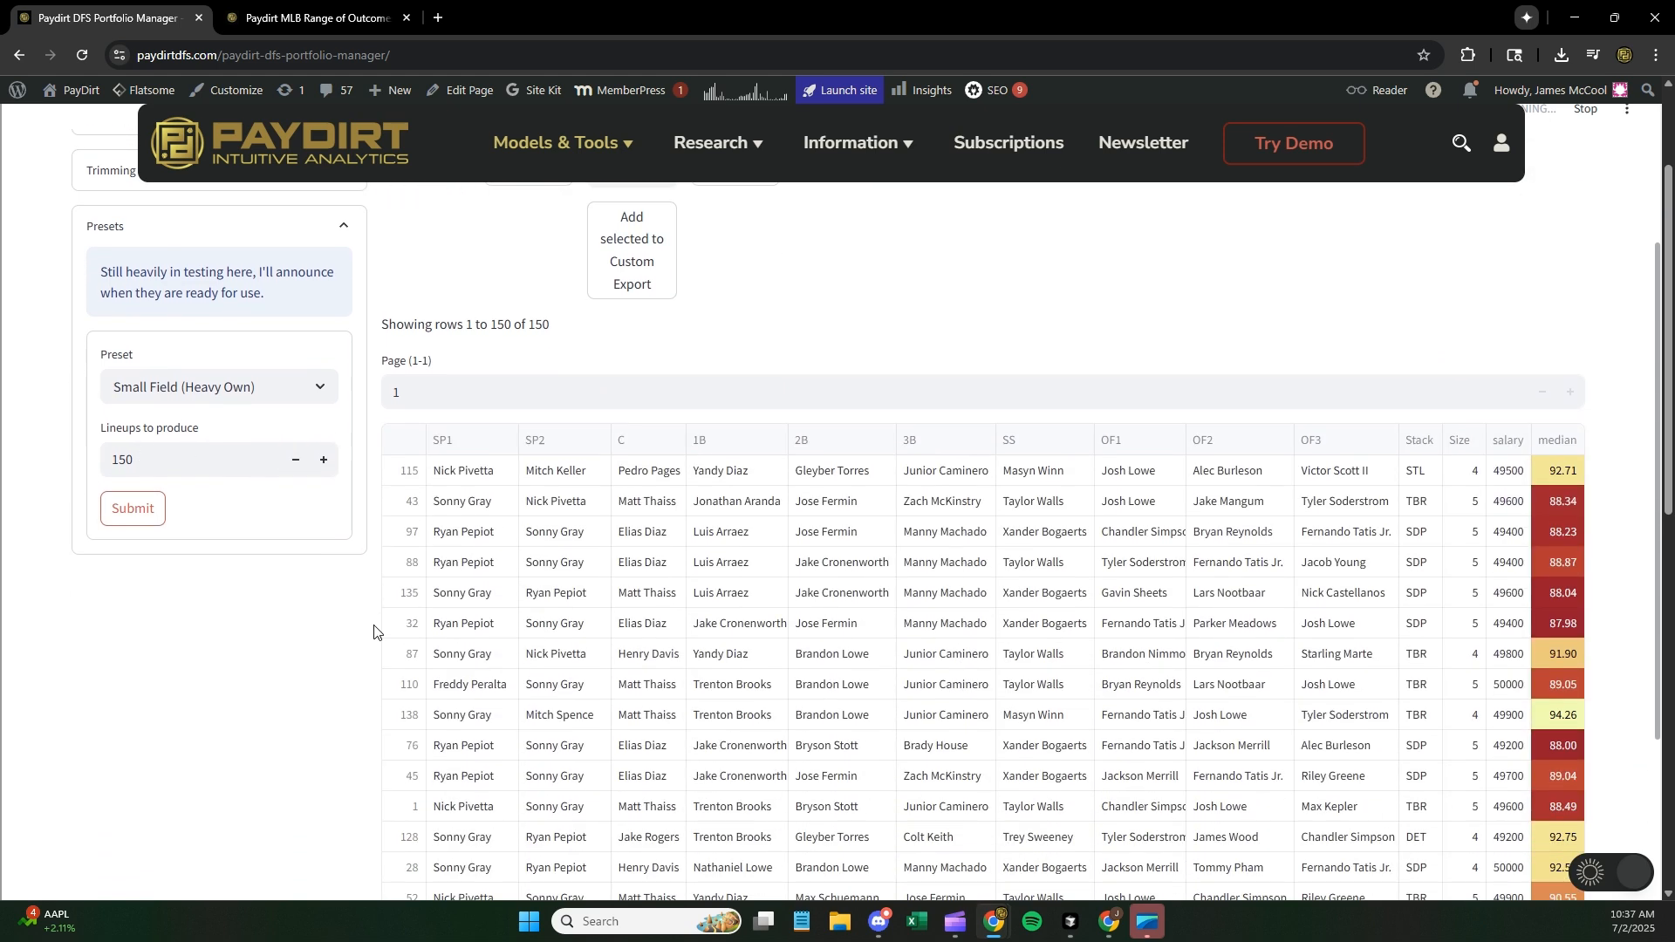
pyautogui.scroll(-1, 375, 632)
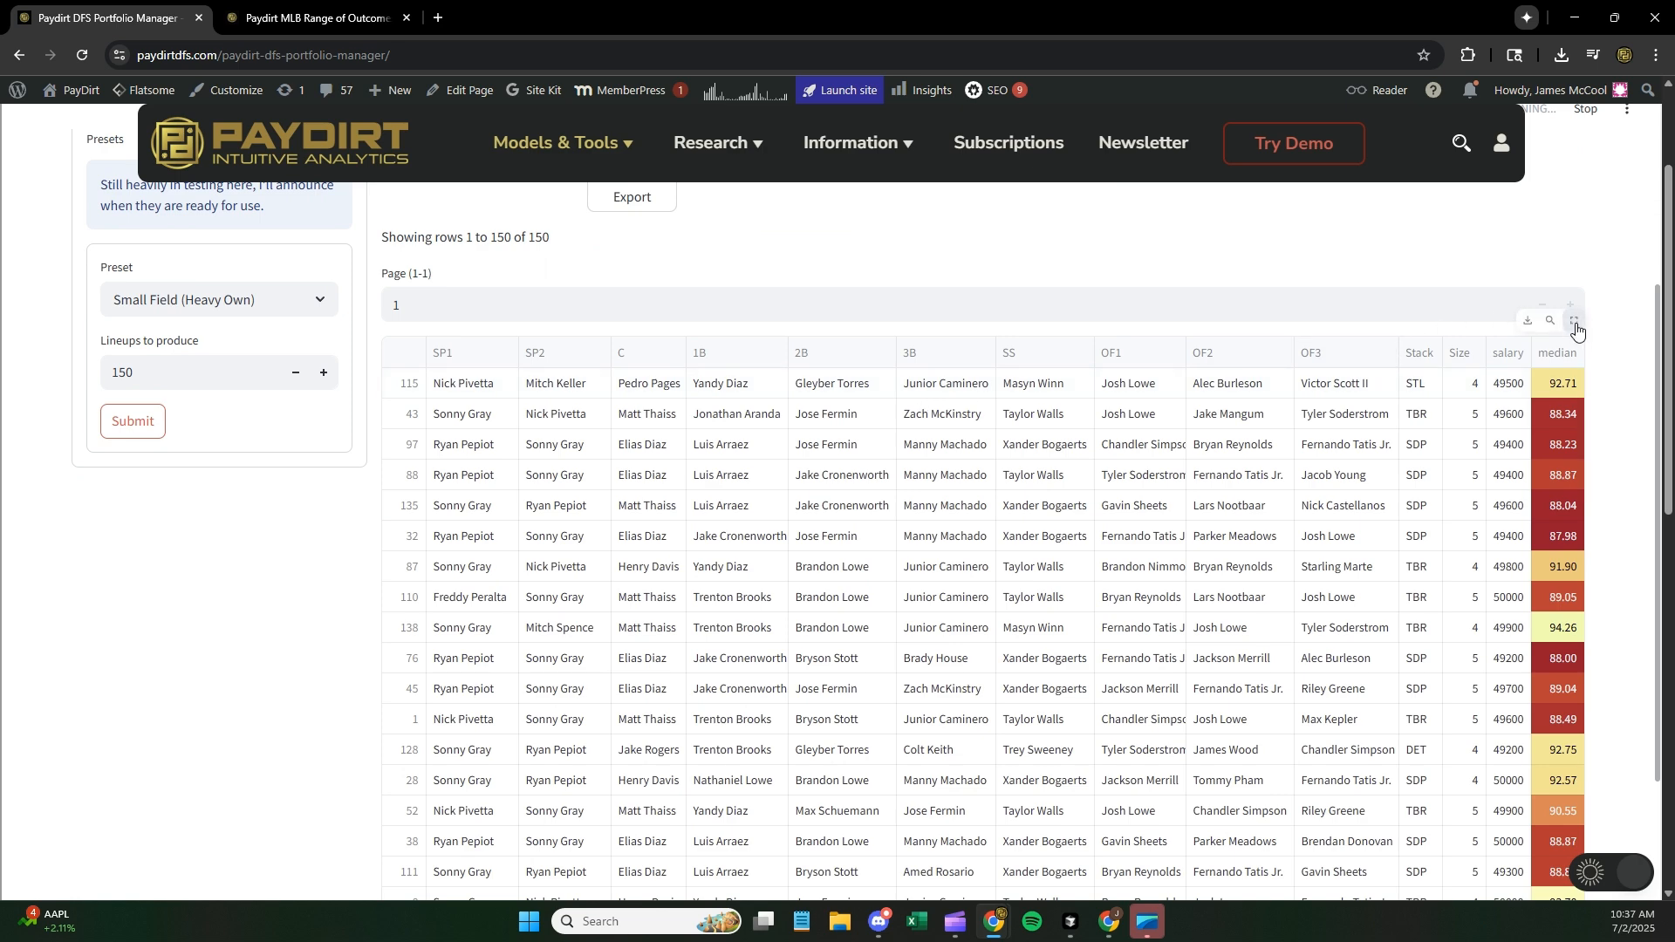
pyautogui.click(1575, 322)
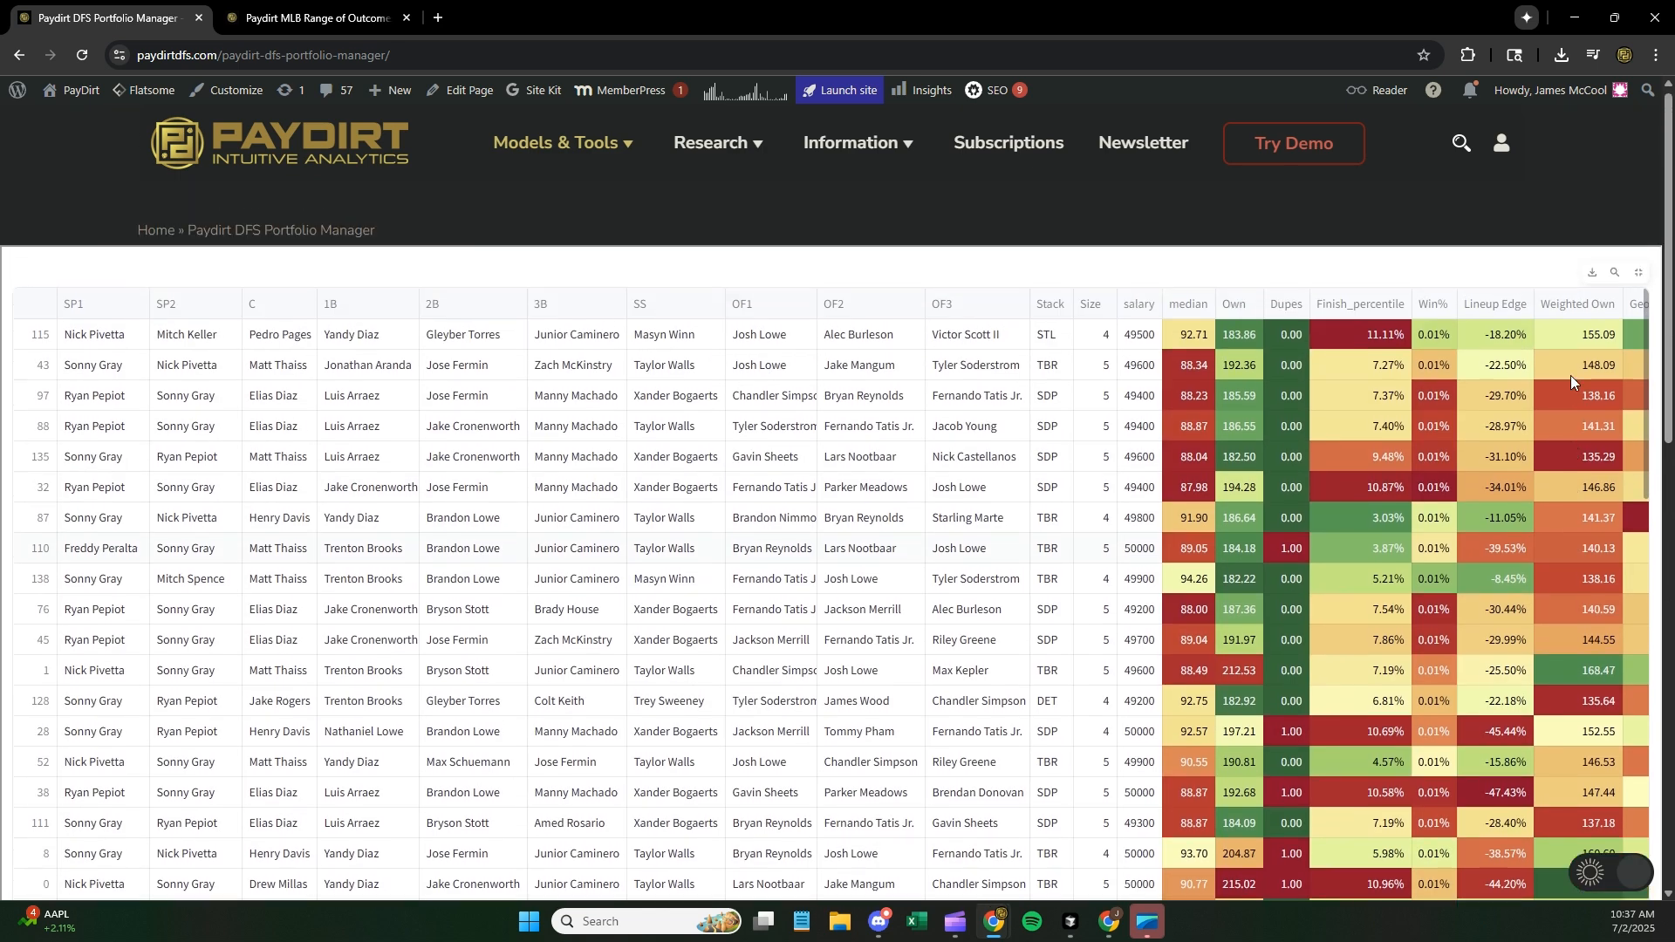
pyautogui.scroll(-1, 1243, 298)
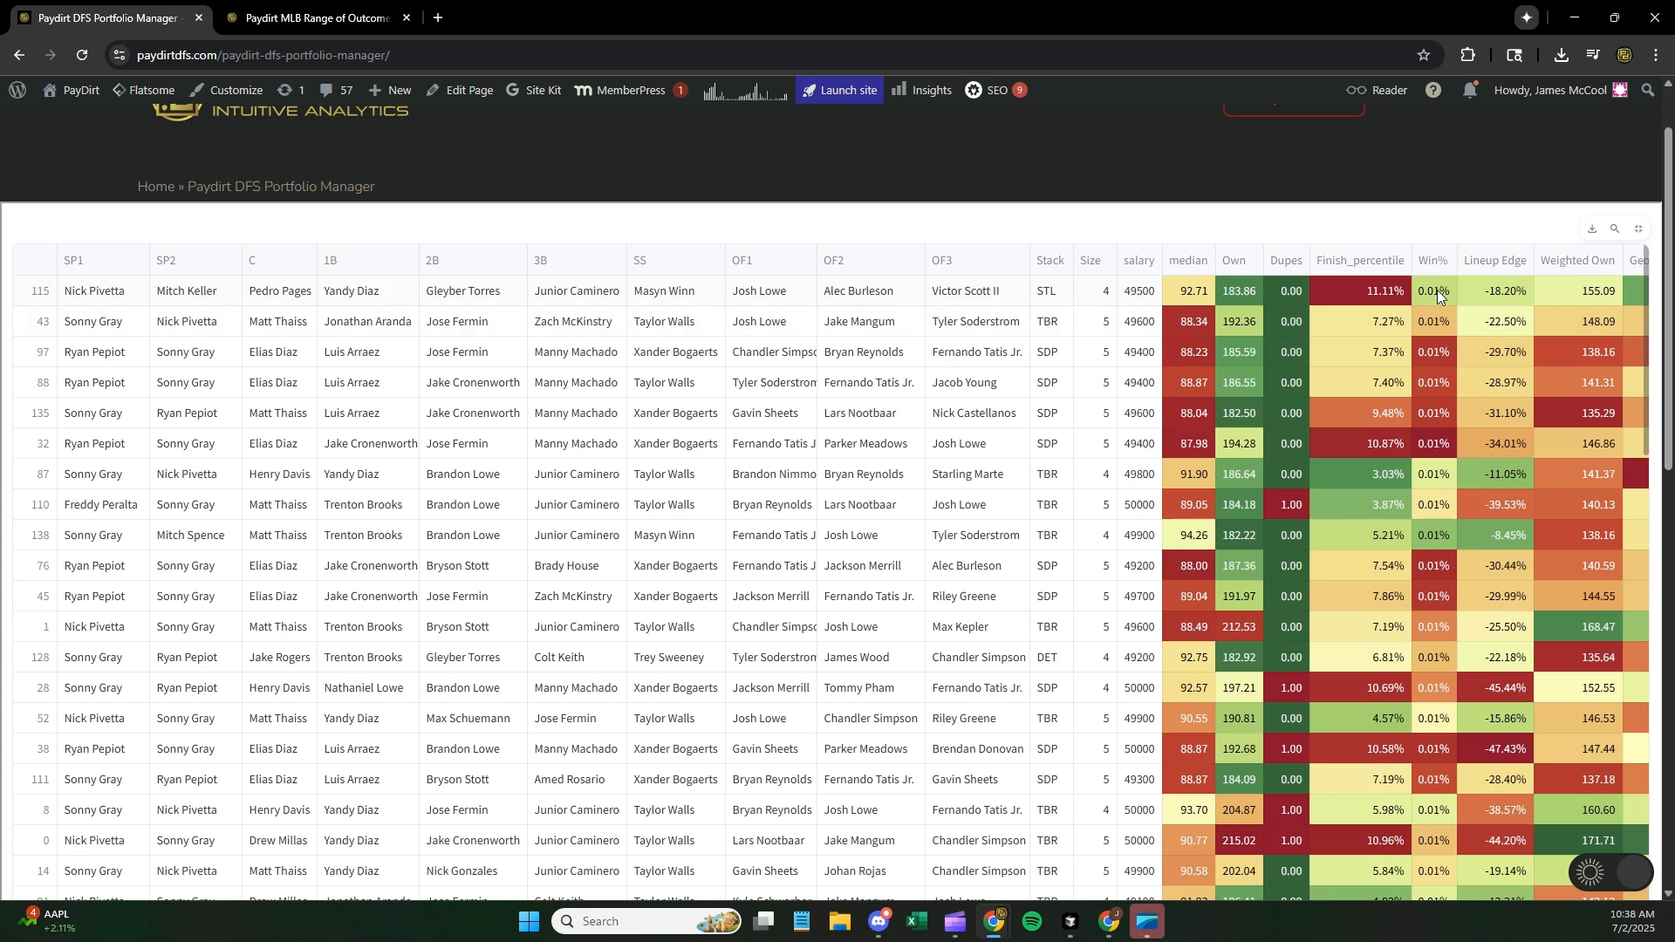
pyautogui.click(1639, 229)
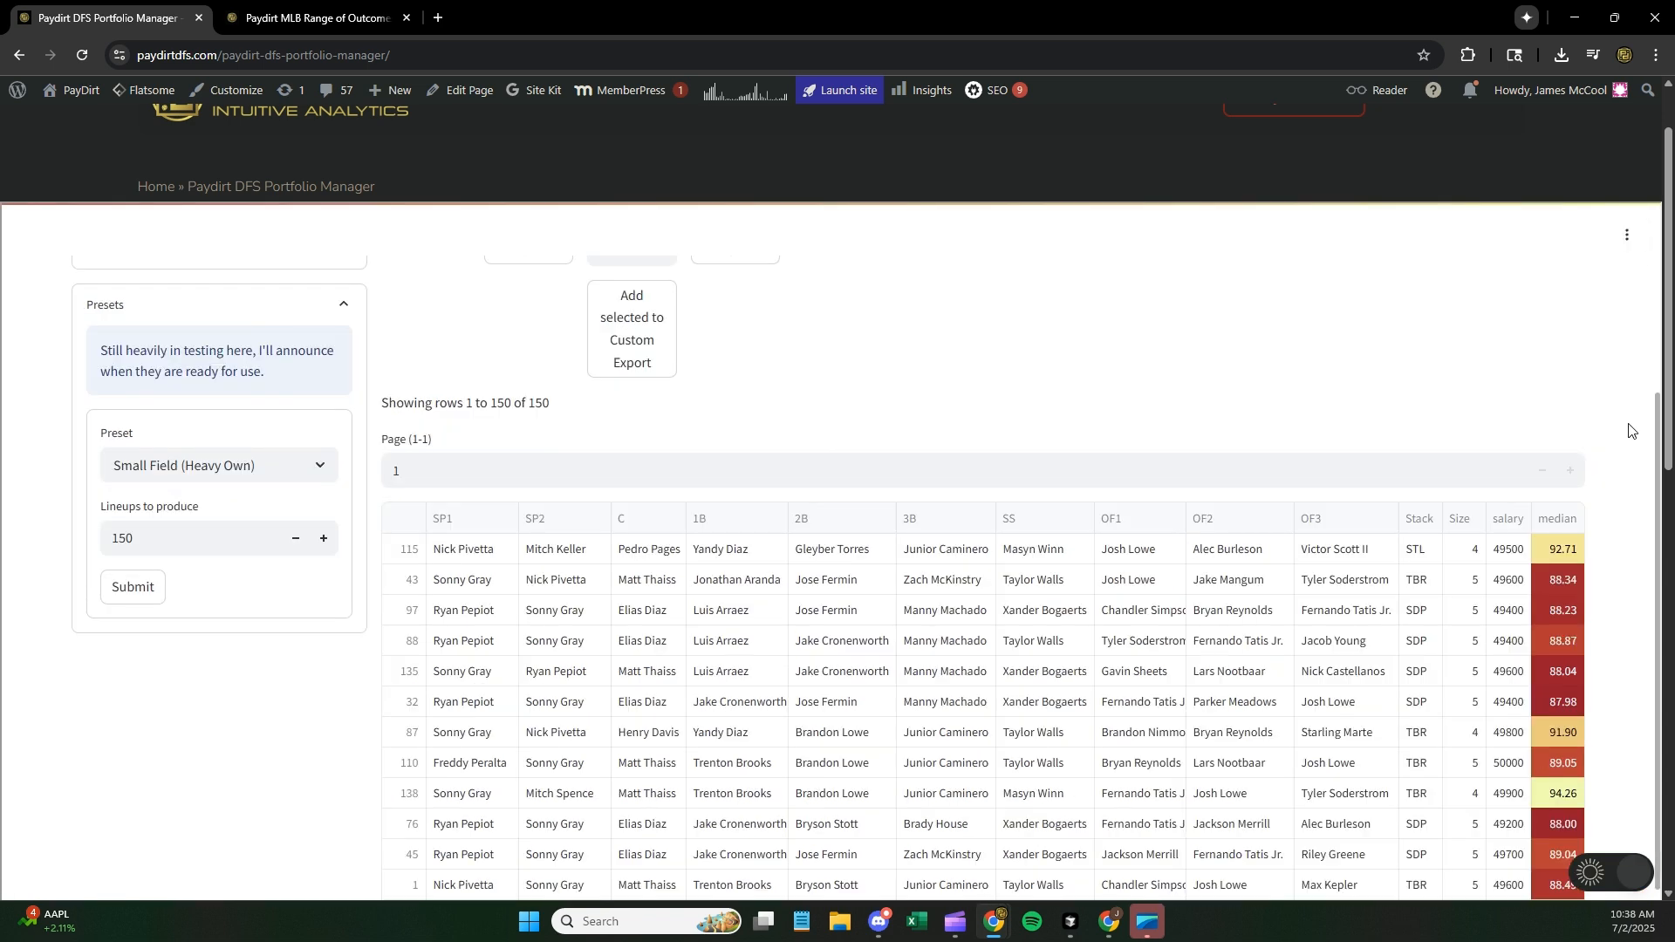
# - Reset the portfolio to undo the Small Field (Heavy Own) preset
pyautogui.scroll(-1, 1638, 459)
pyautogui.scroll(2, 1638, 459)
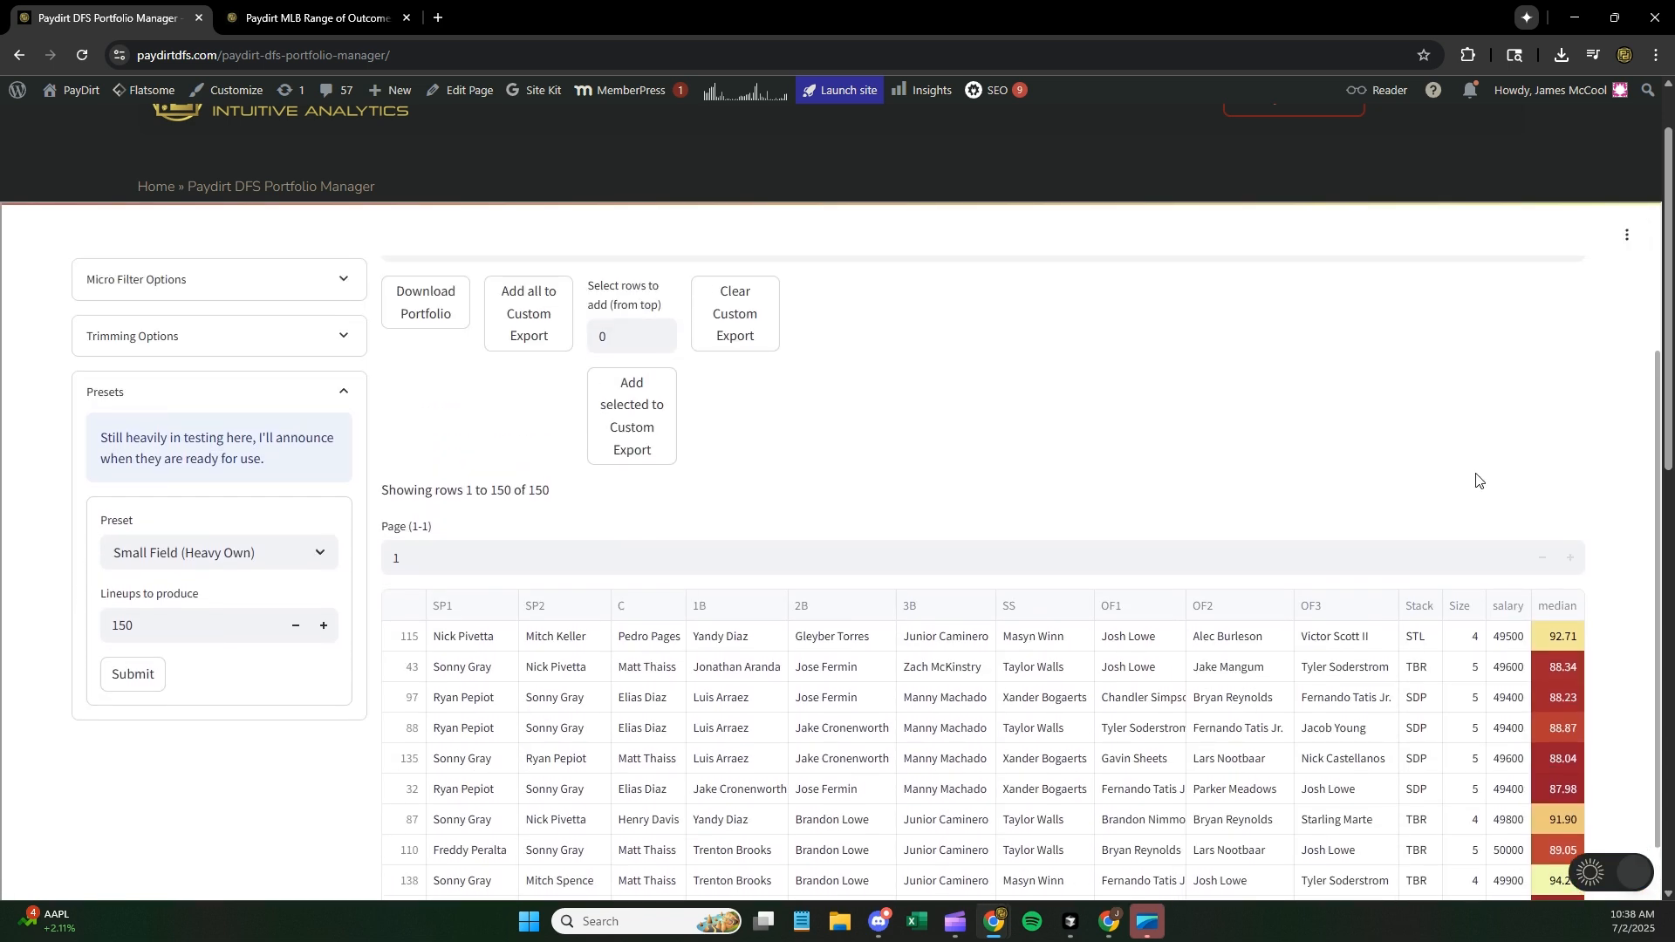
pyautogui.scroll(1, 919, 480)
pyautogui.scroll(1, 355, 486)
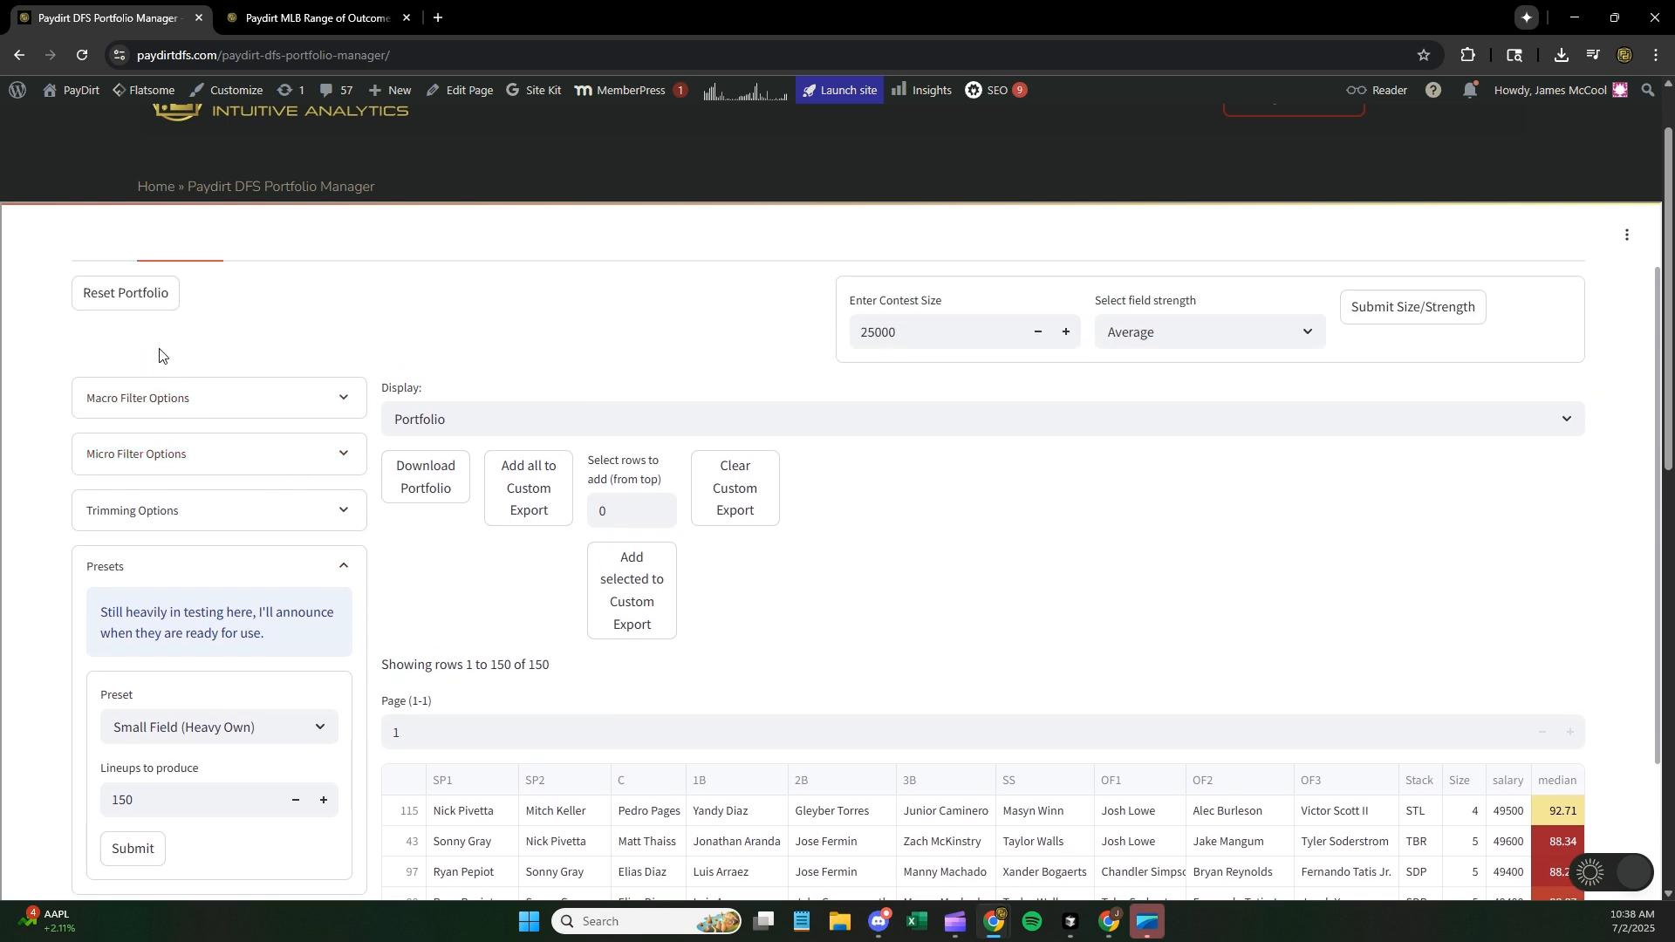
pyautogui.click(174, 307)
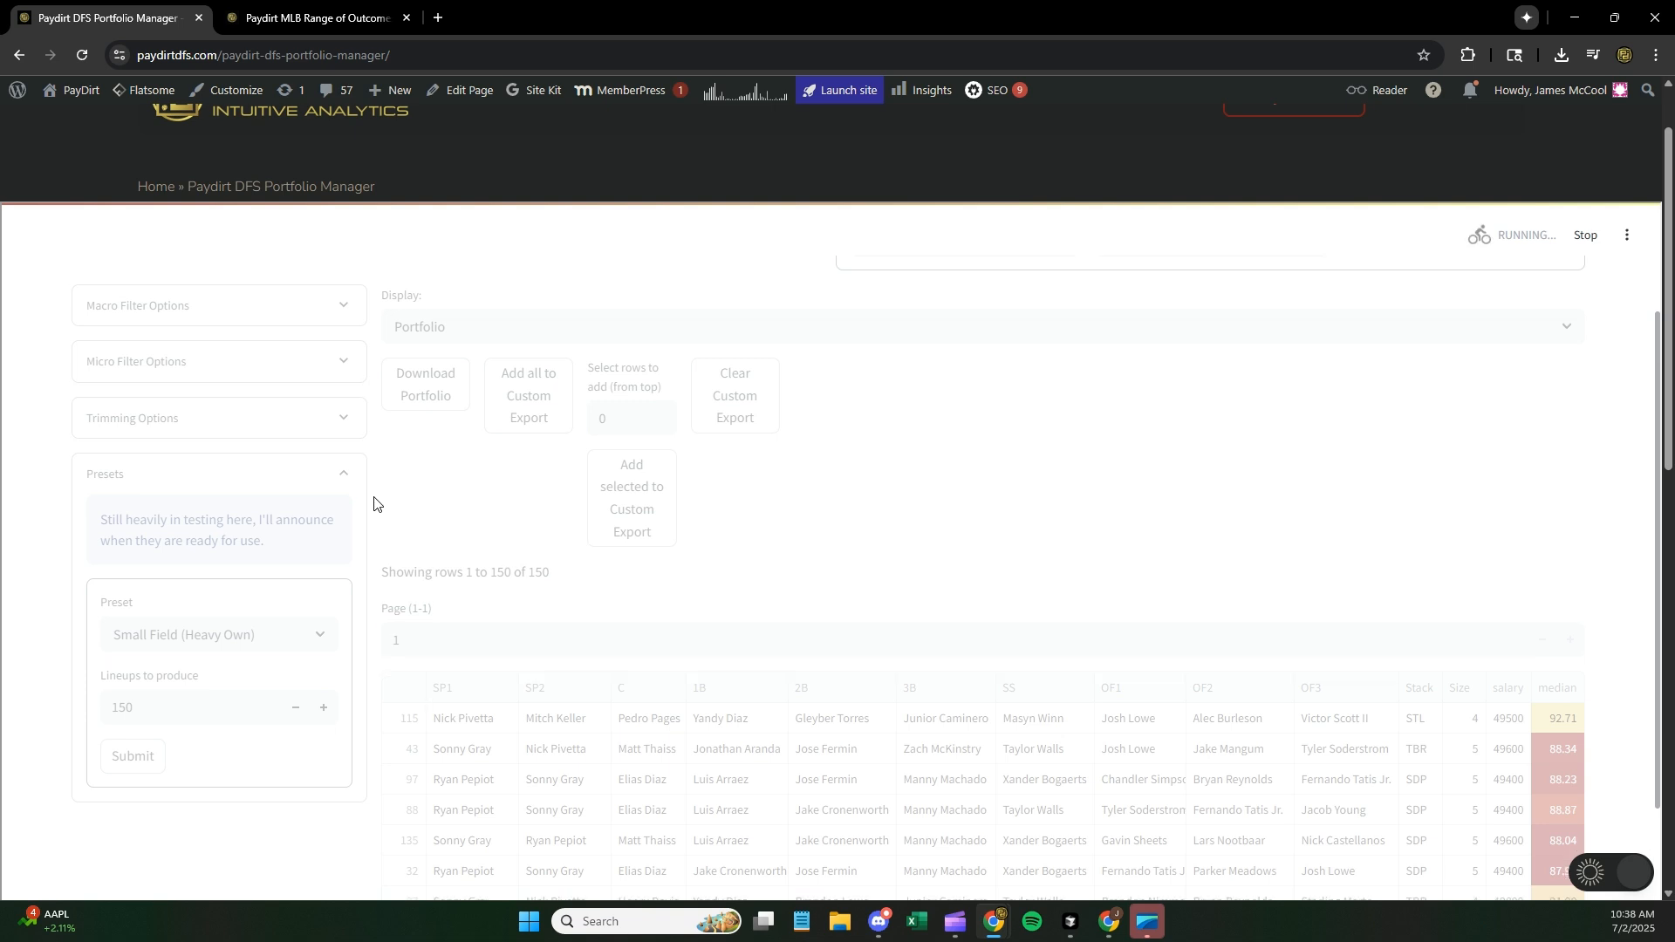
# - Apply the Large Field (Manage Similarity) preset to the portfolio with 150 lineups to produce
pyautogui.scroll(-1, 374, 504)
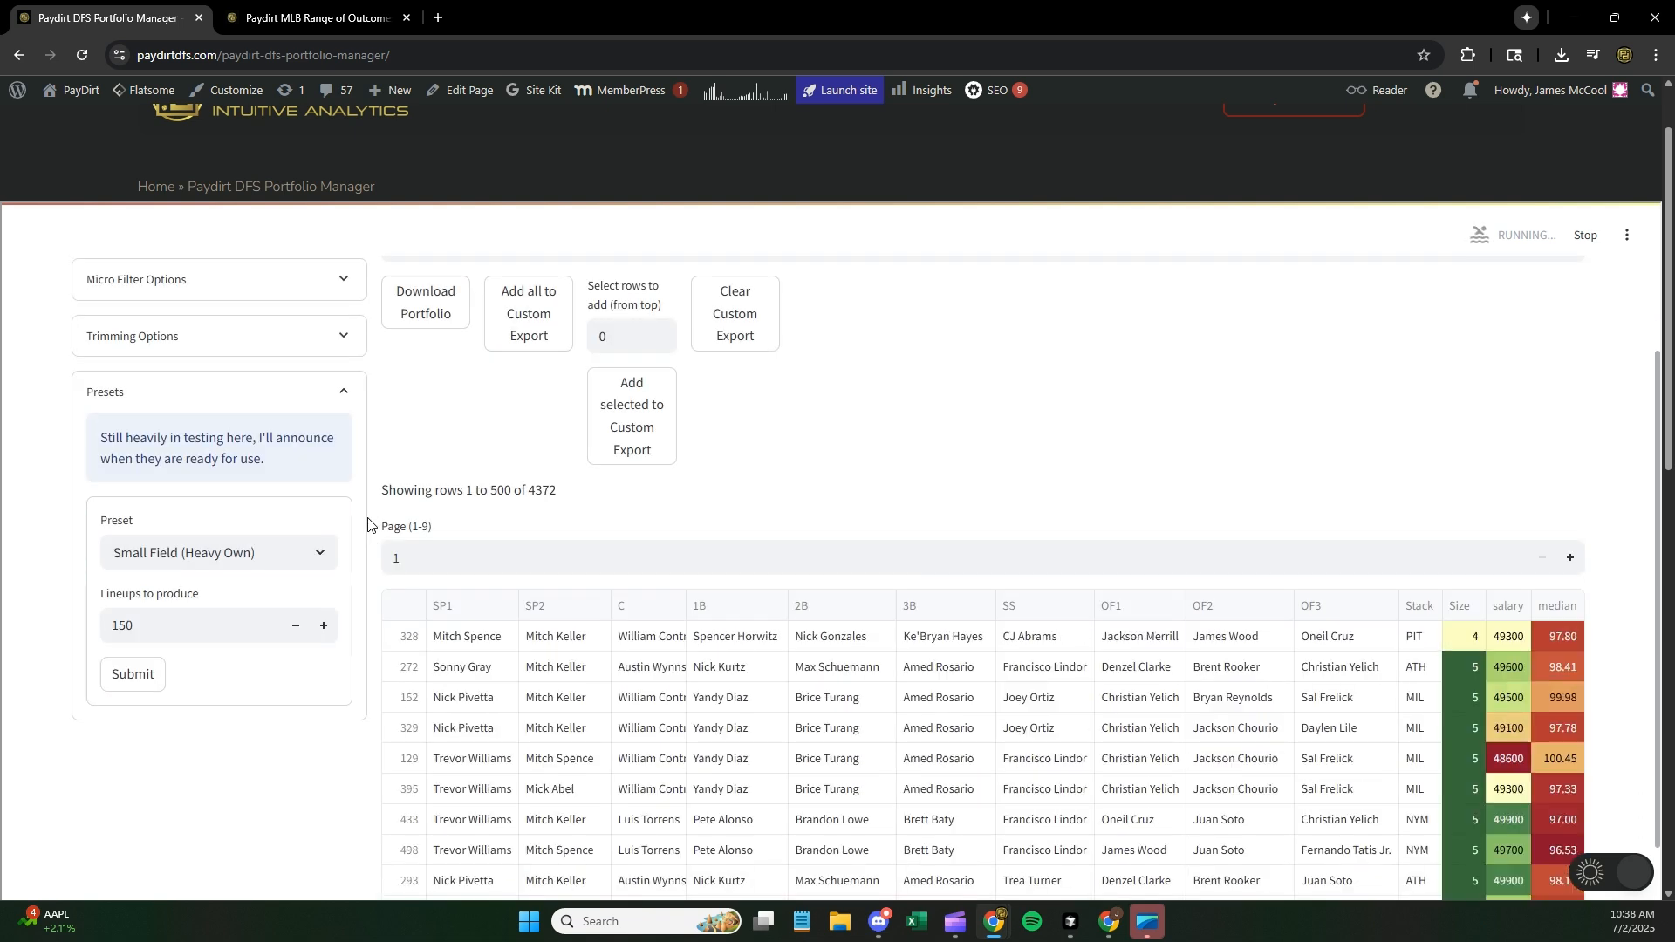
pyautogui.scroll(-1, 367, 522)
pyautogui.click(297, 465)
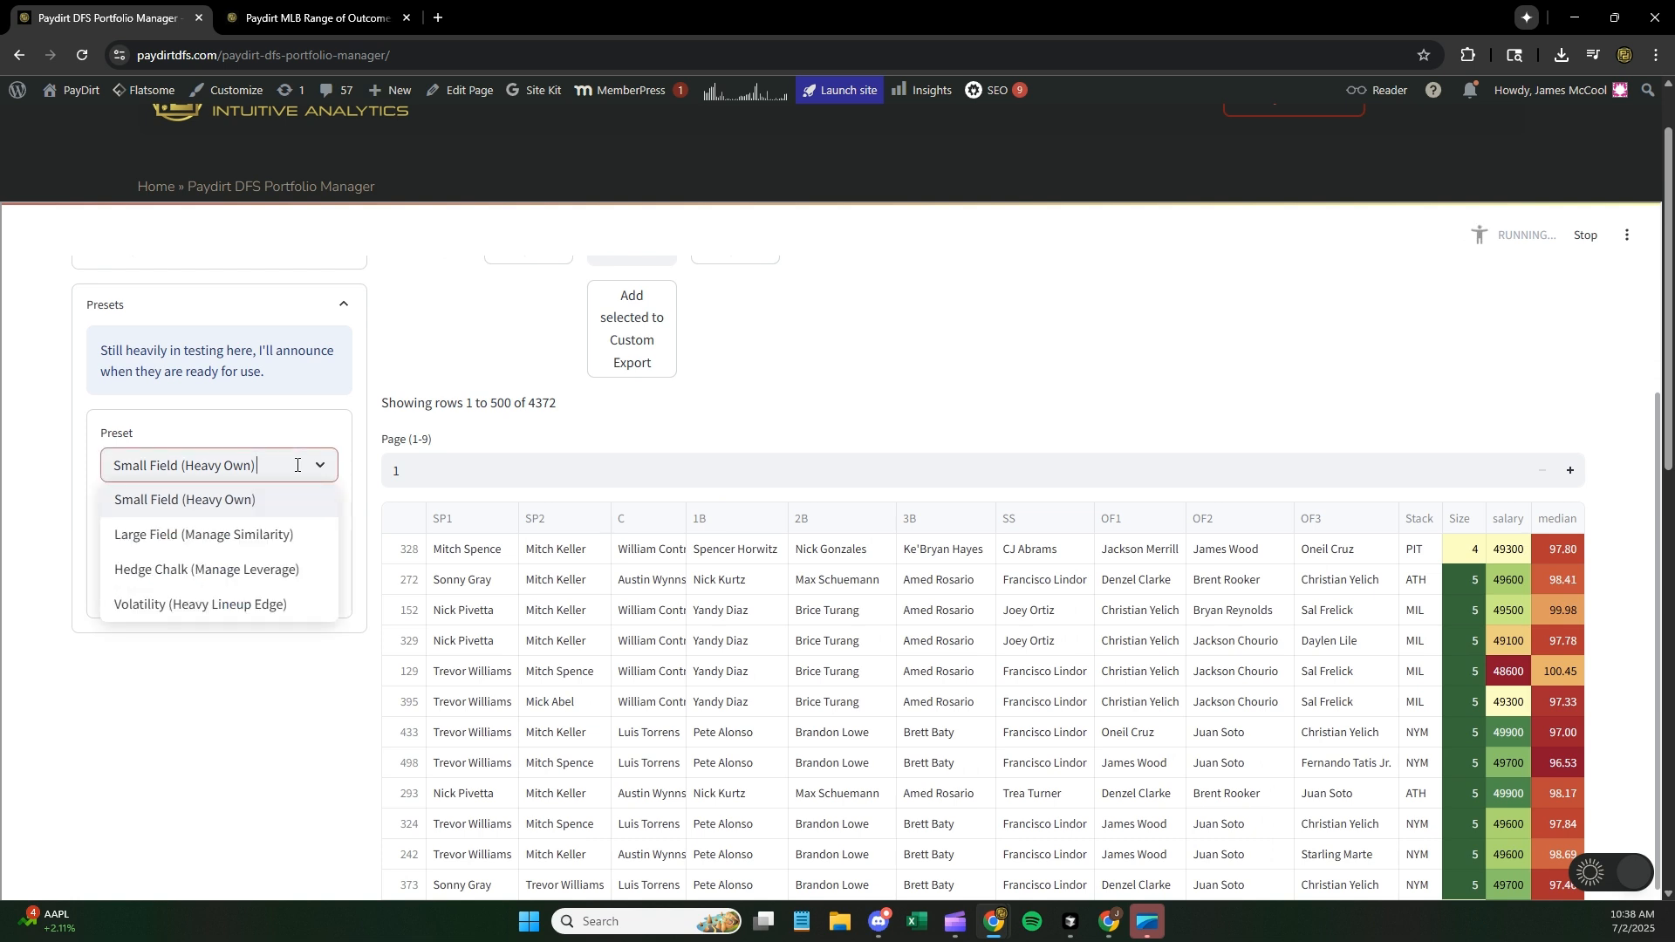
pyautogui.click(272, 532)
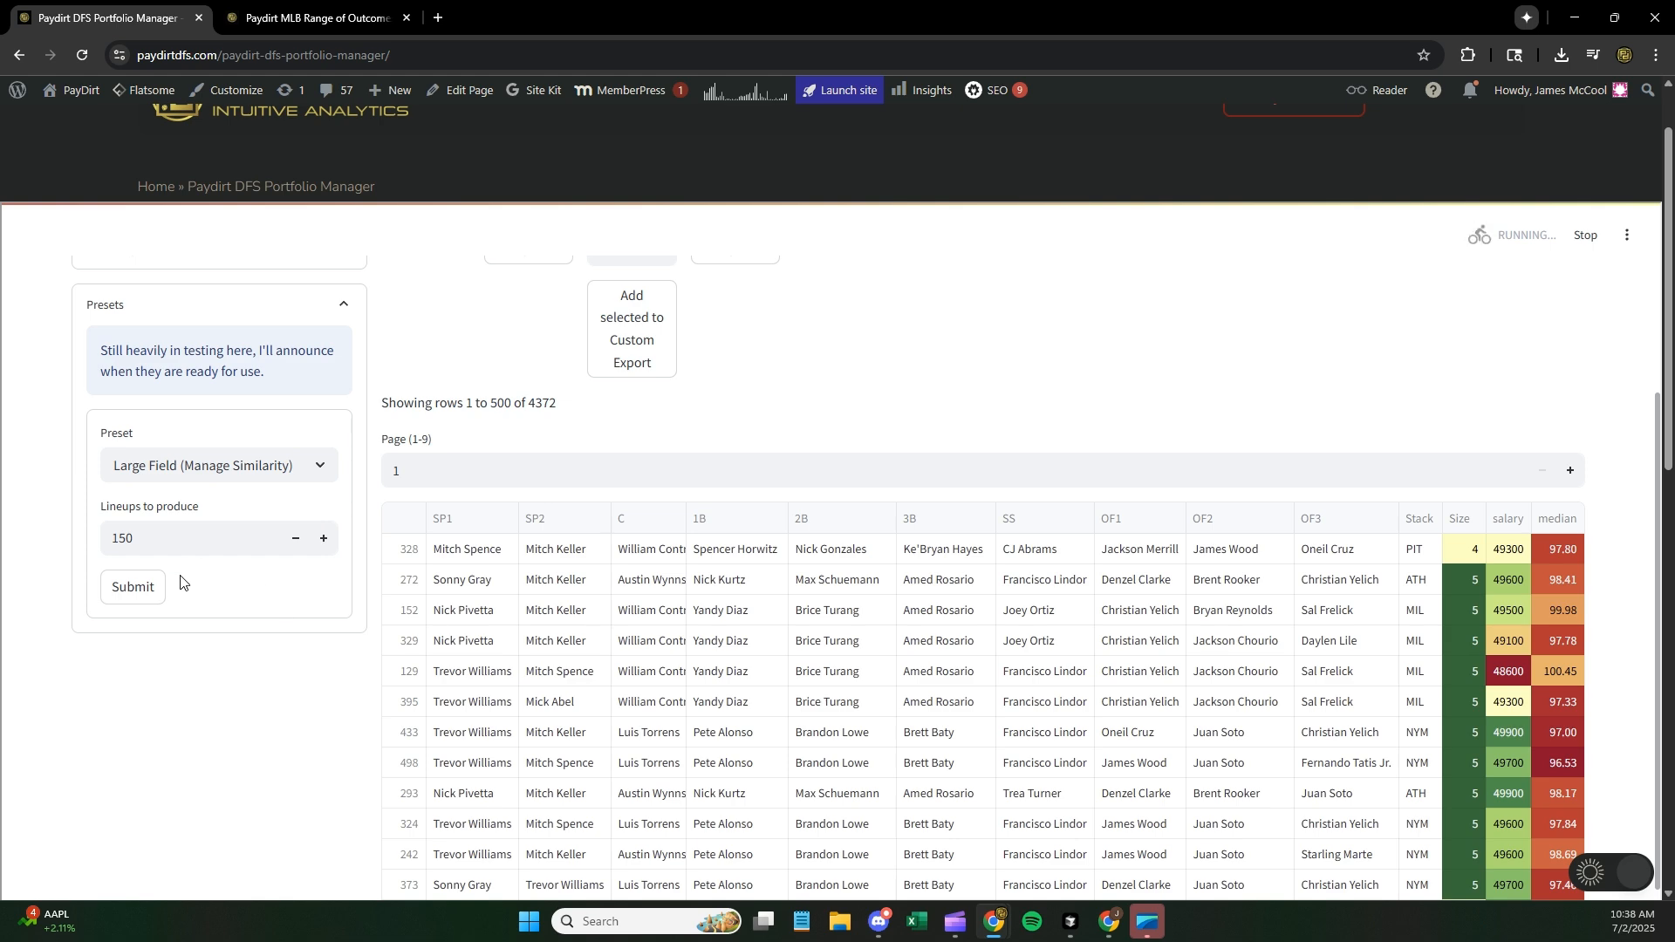
pyautogui.scroll(-5, 40, 658)
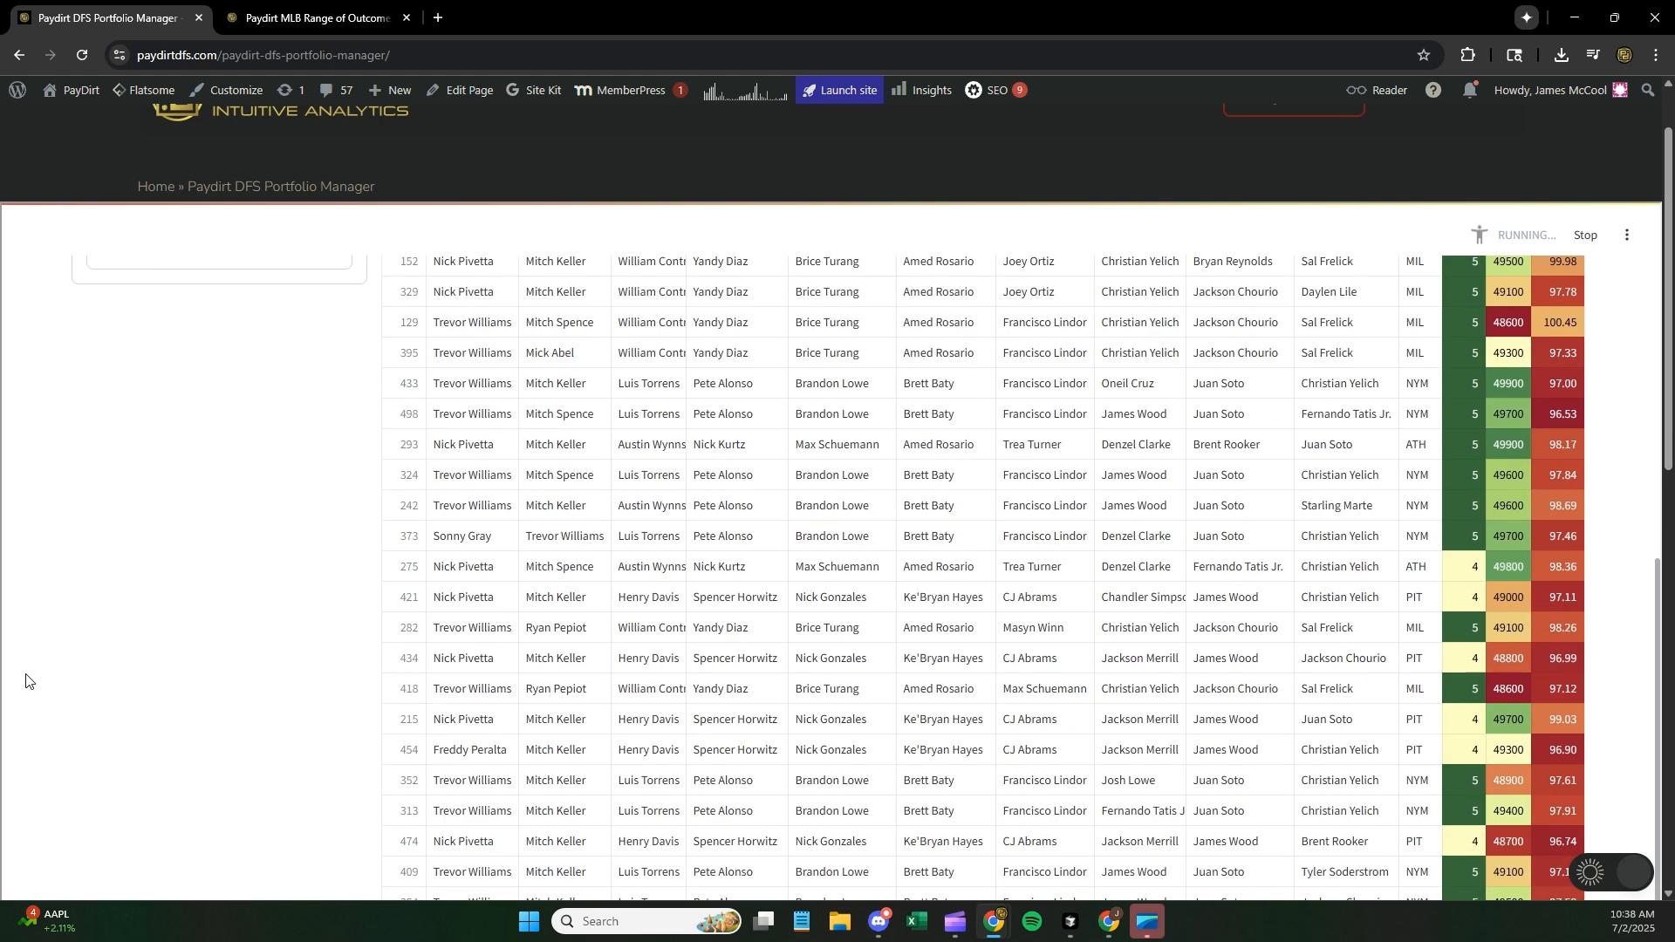
pyautogui.scroll(-2, 26, 679)
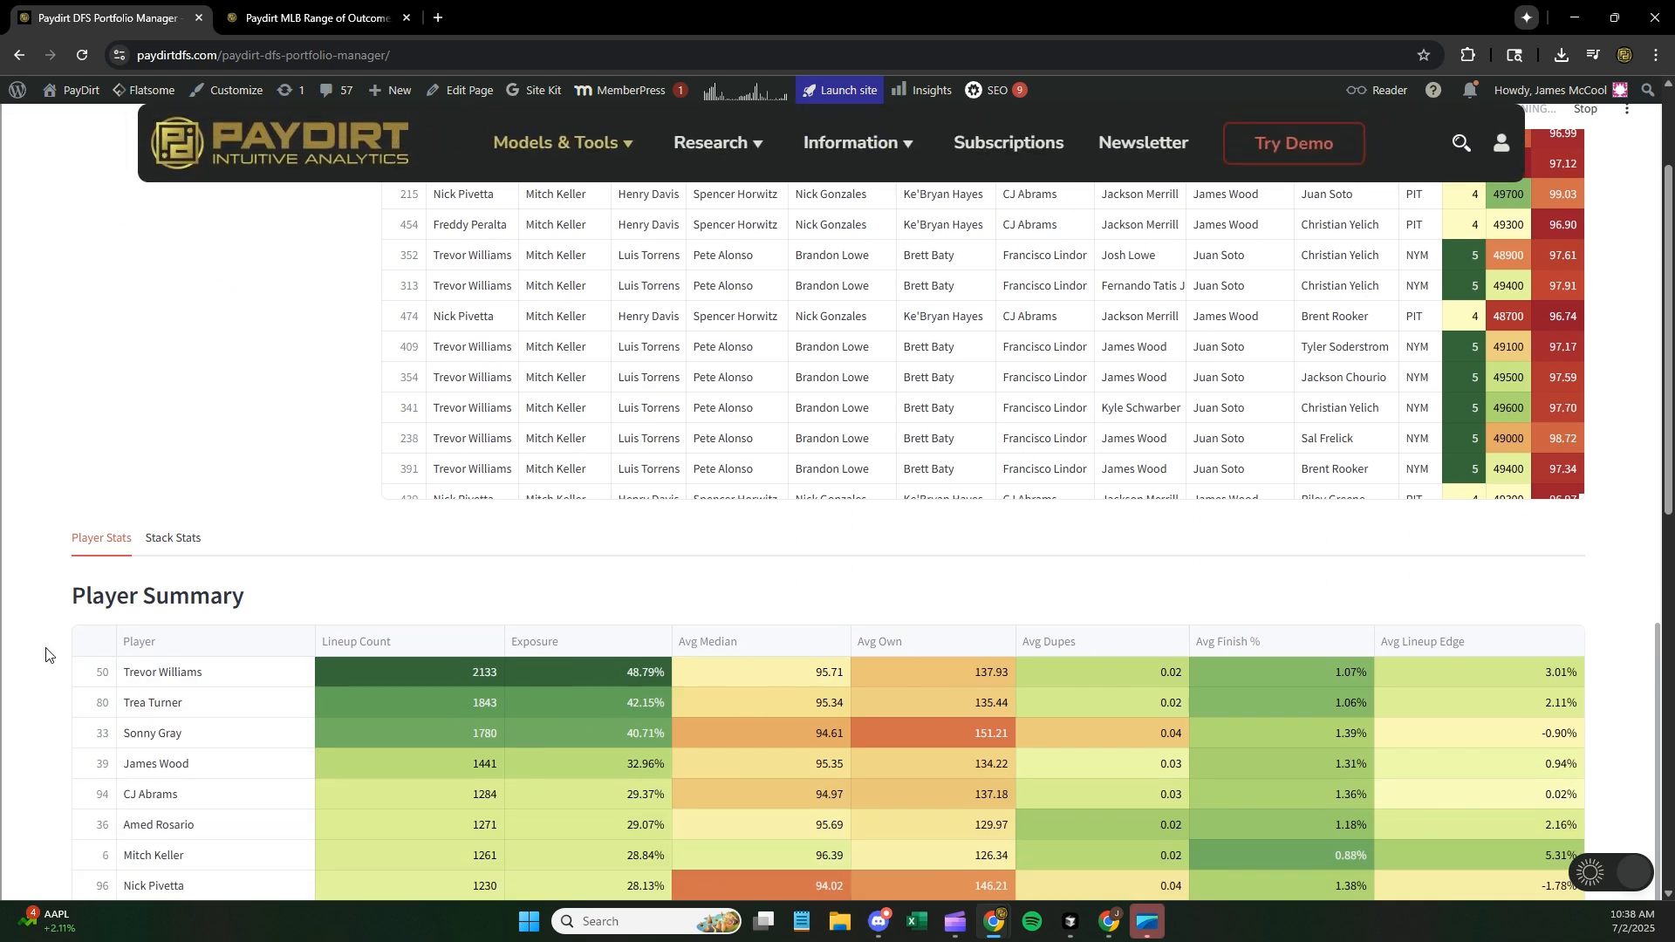
pyautogui.scroll(6, 47, 655)
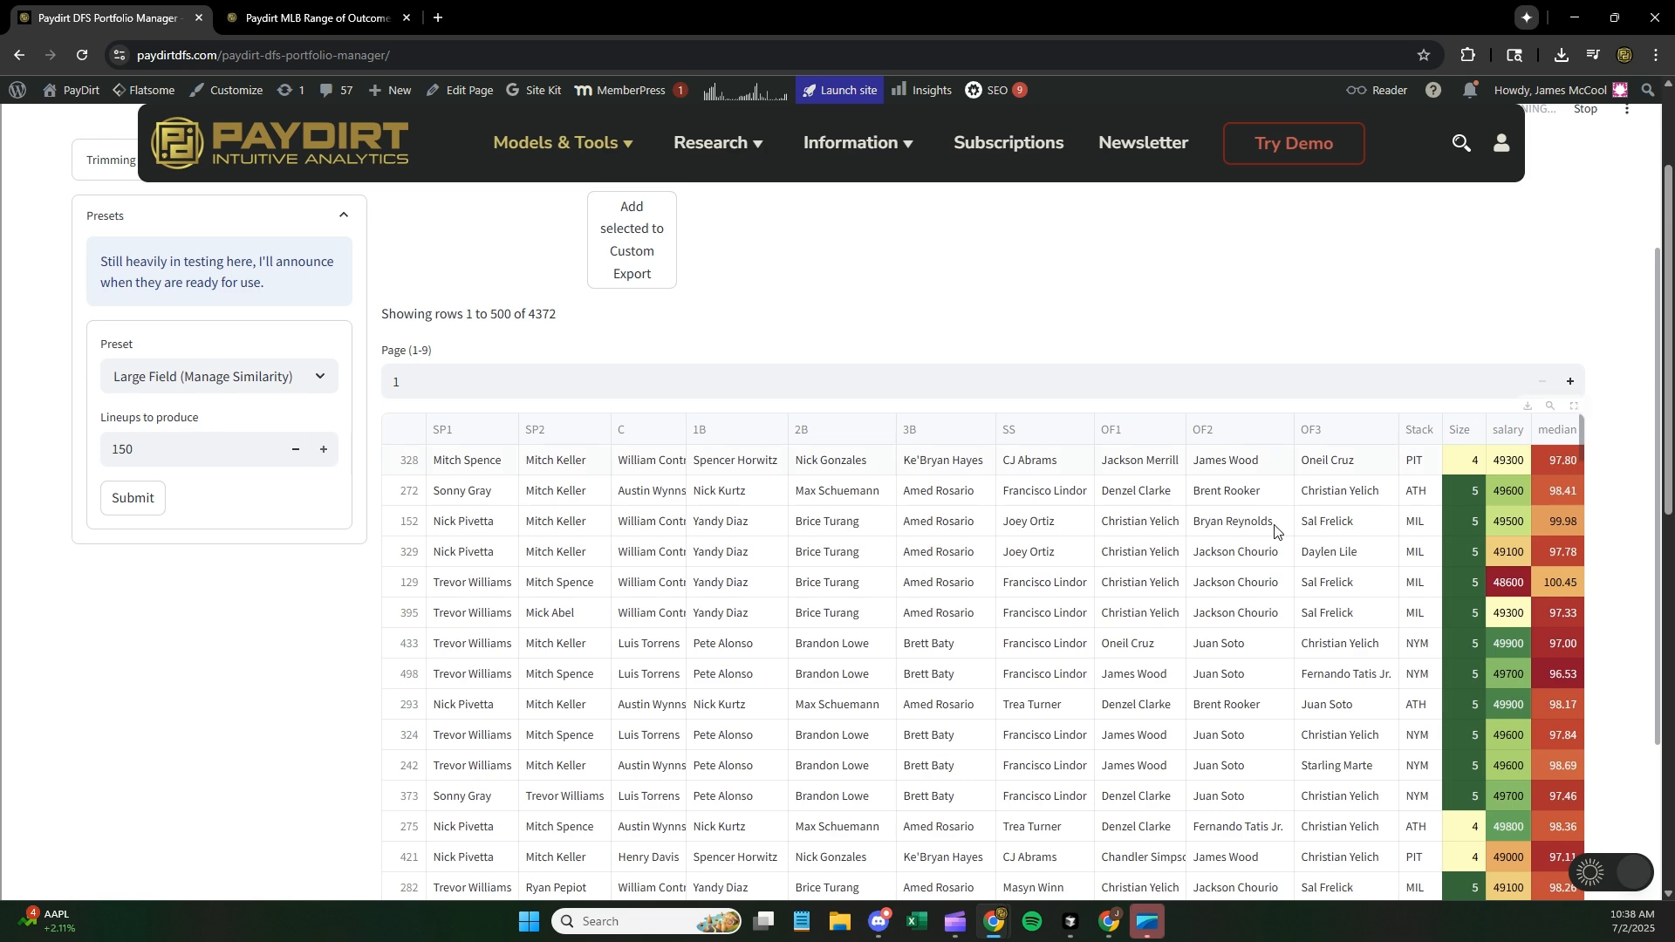
pyautogui.click(150, 515)
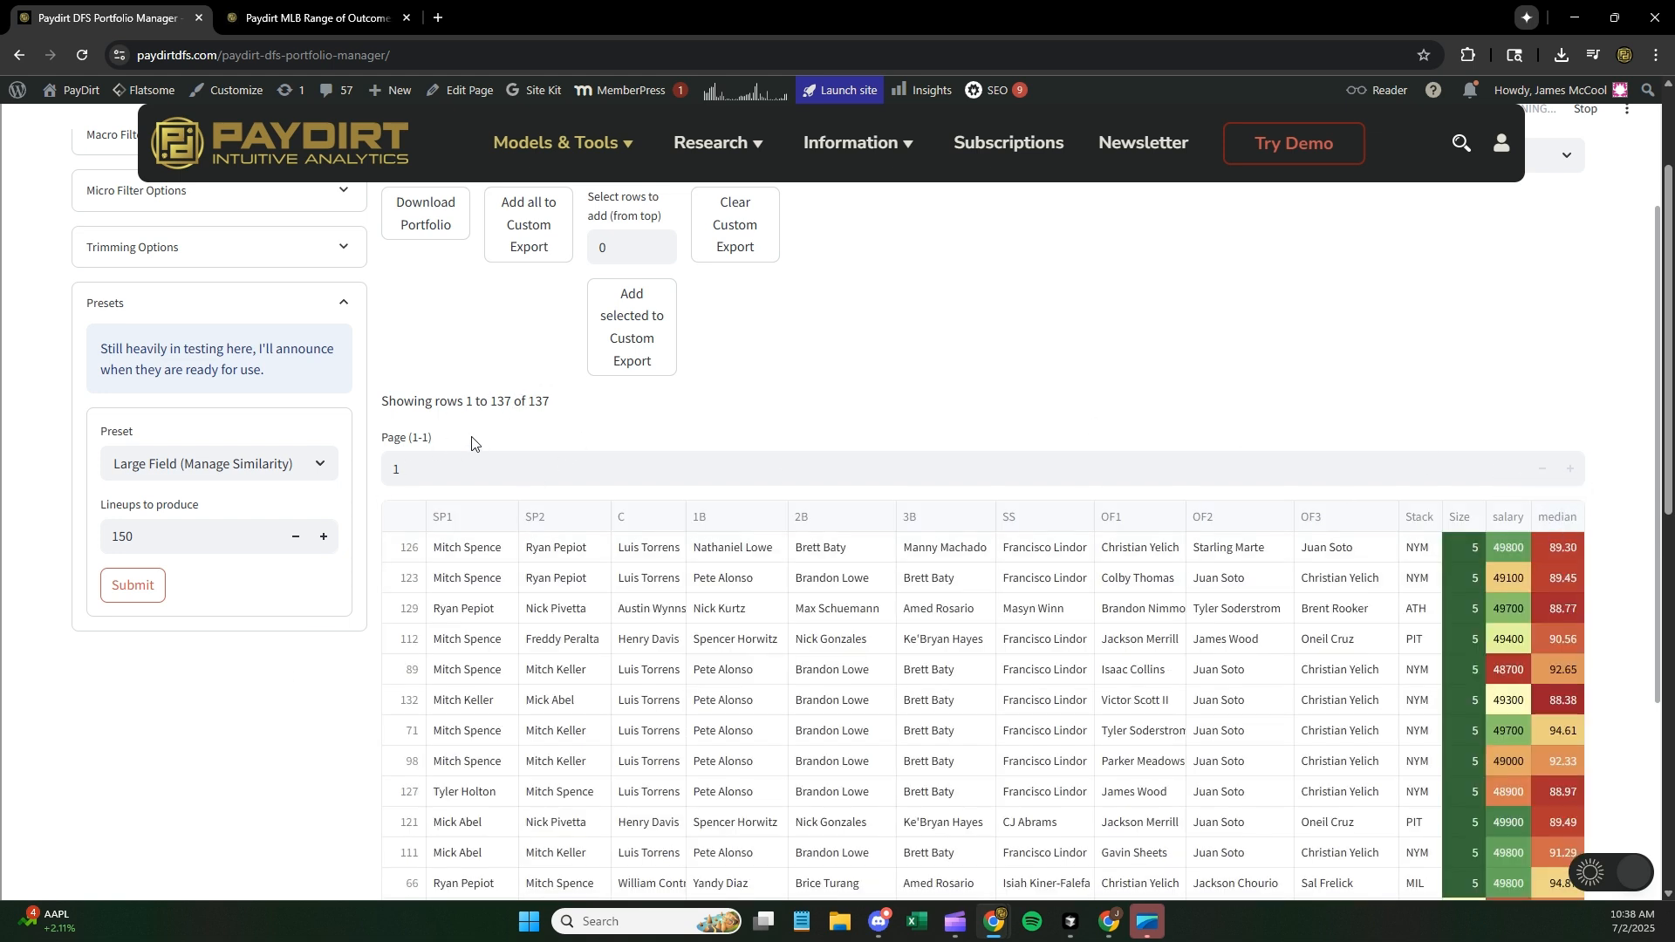
# - Enlarge the lineup table and sort it by Similarity Score in ascending order
pyautogui.click(1576, 490)
pyautogui.scroll(1, 1605, 504)
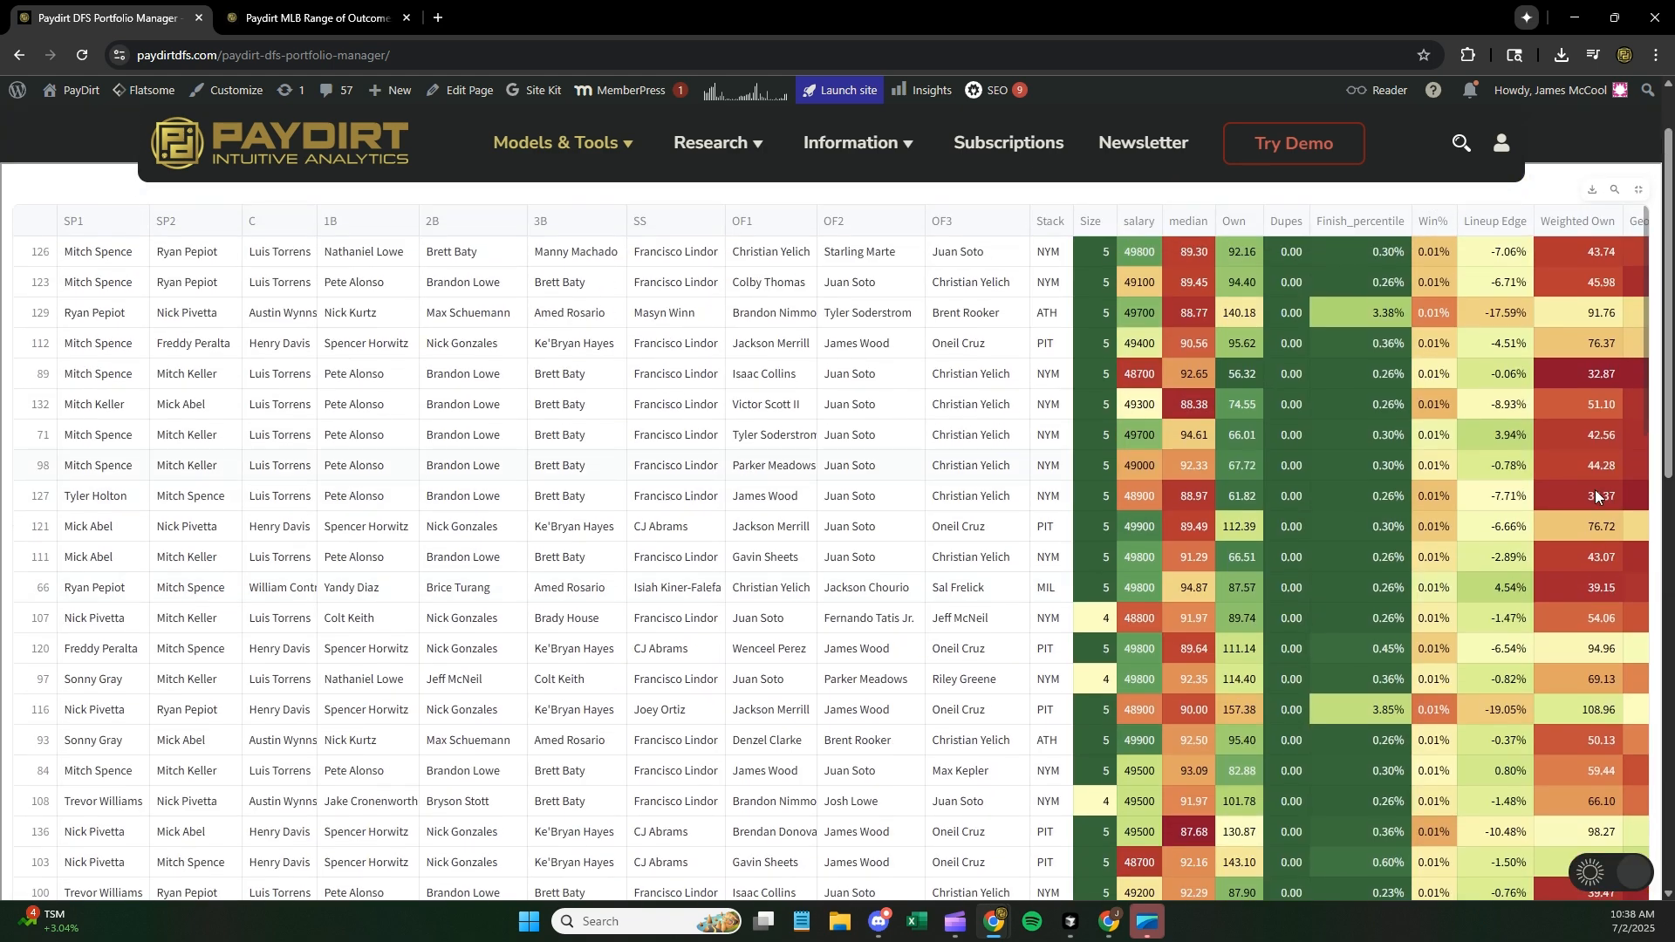
pyautogui.scroll(-5, 1665, 587)
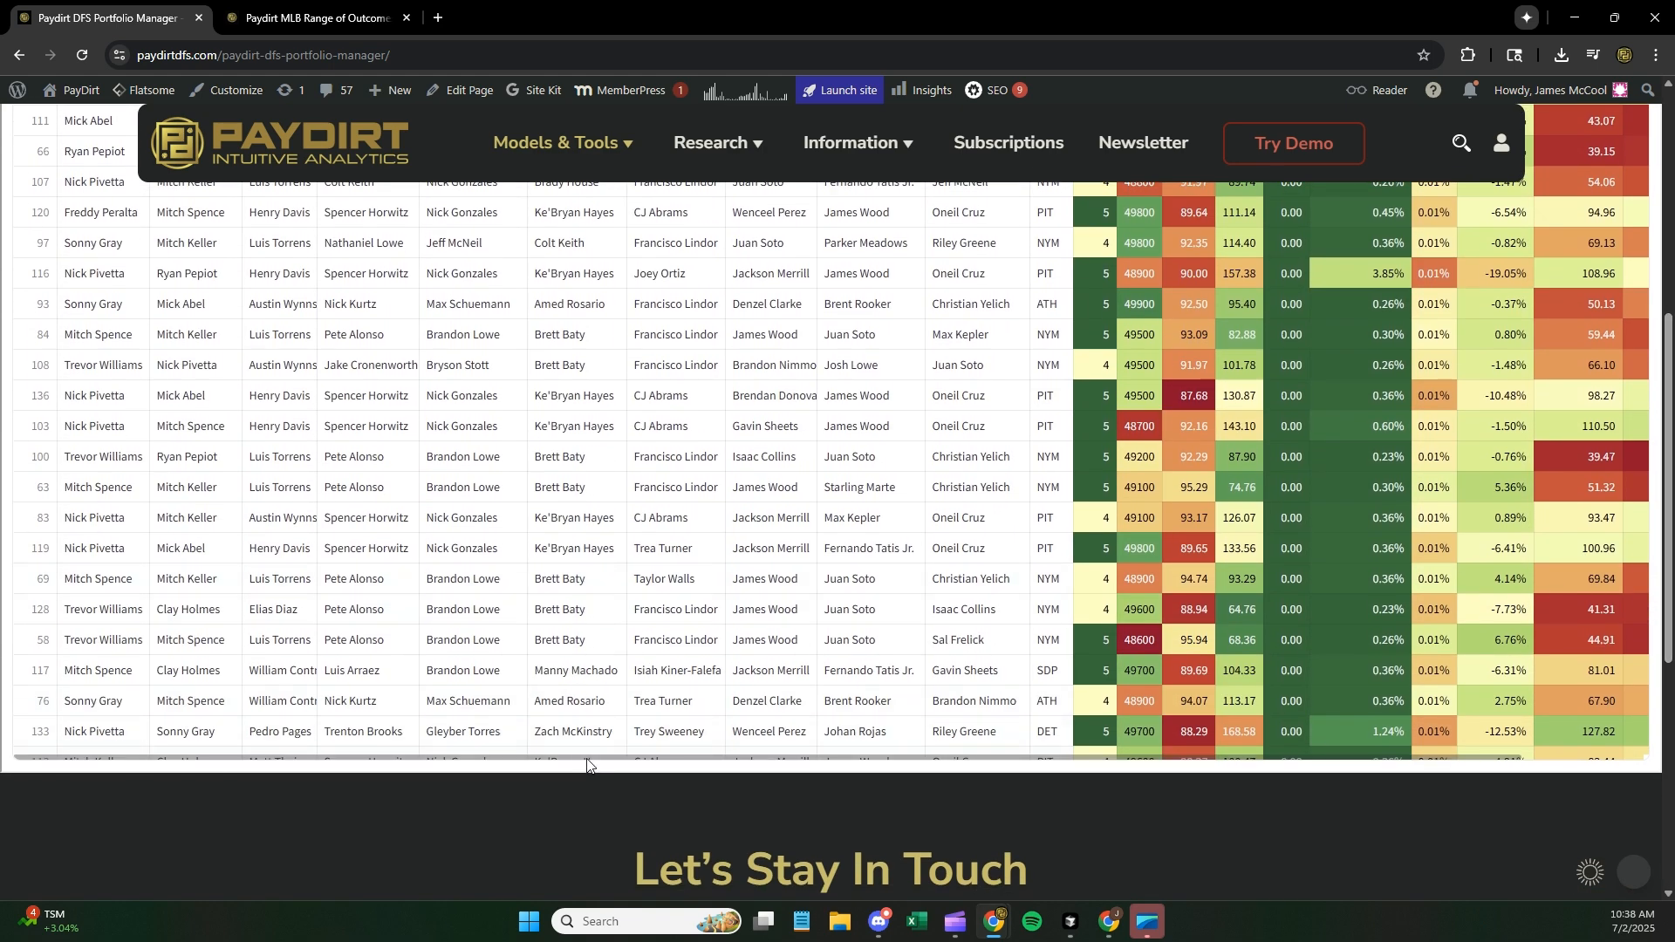
pyautogui.moveTo(599, 766); pyautogui.dragTo(1070, 831)
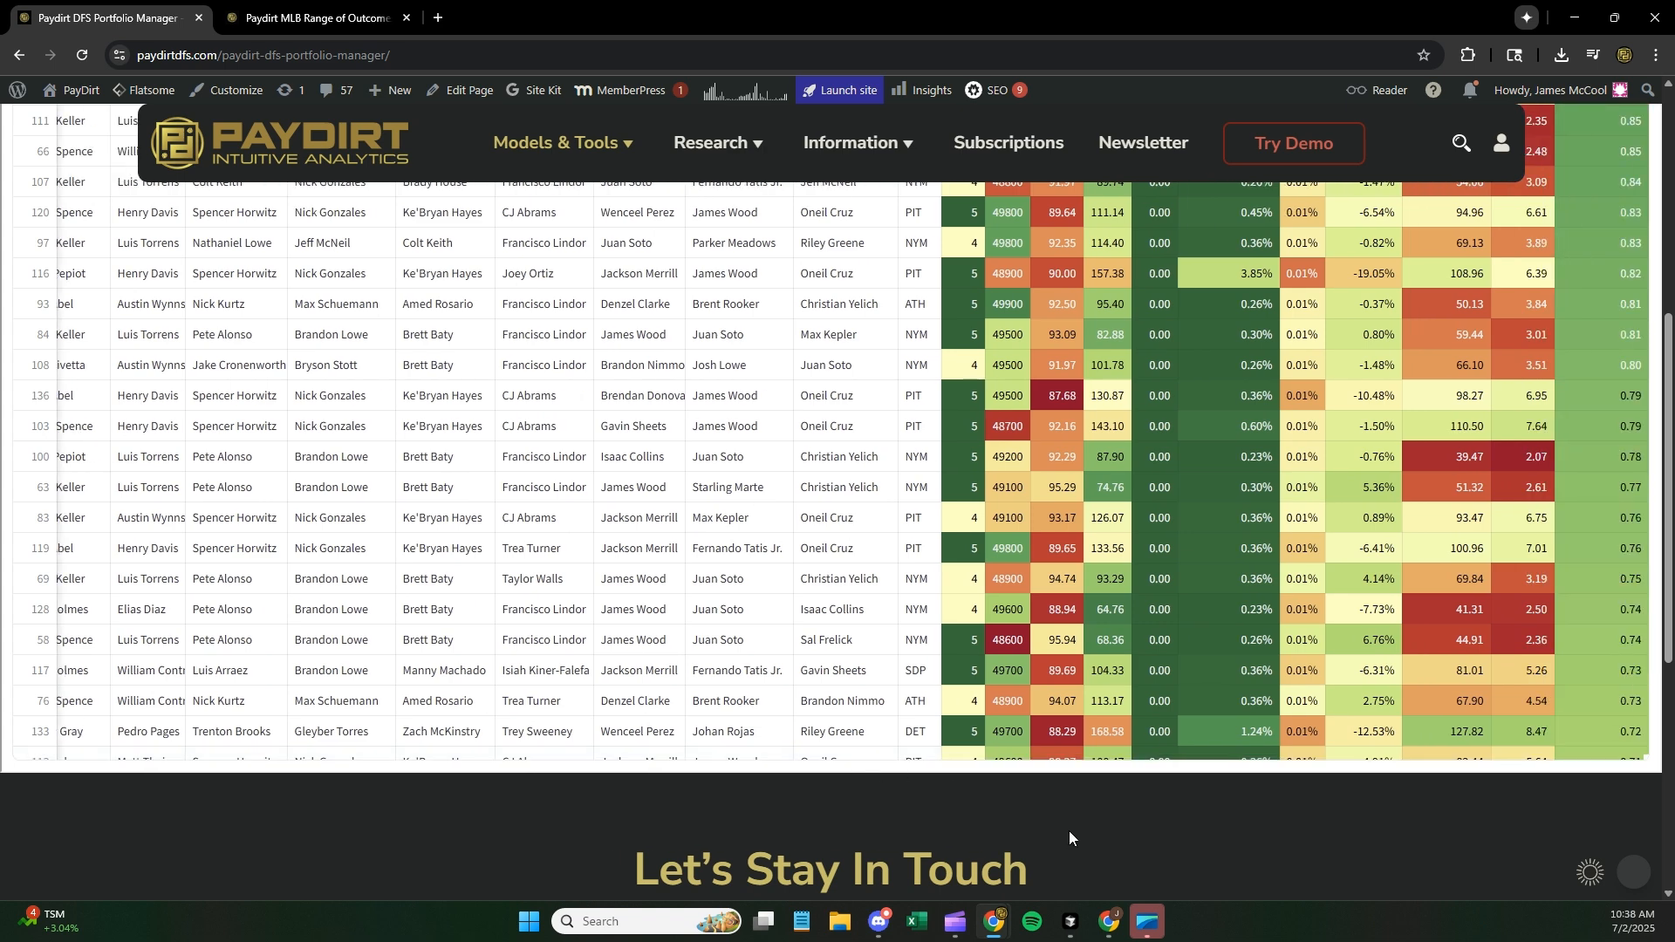
pyautogui.scroll(3, 1609, 328)
pyautogui.scroll(1, 1609, 329)
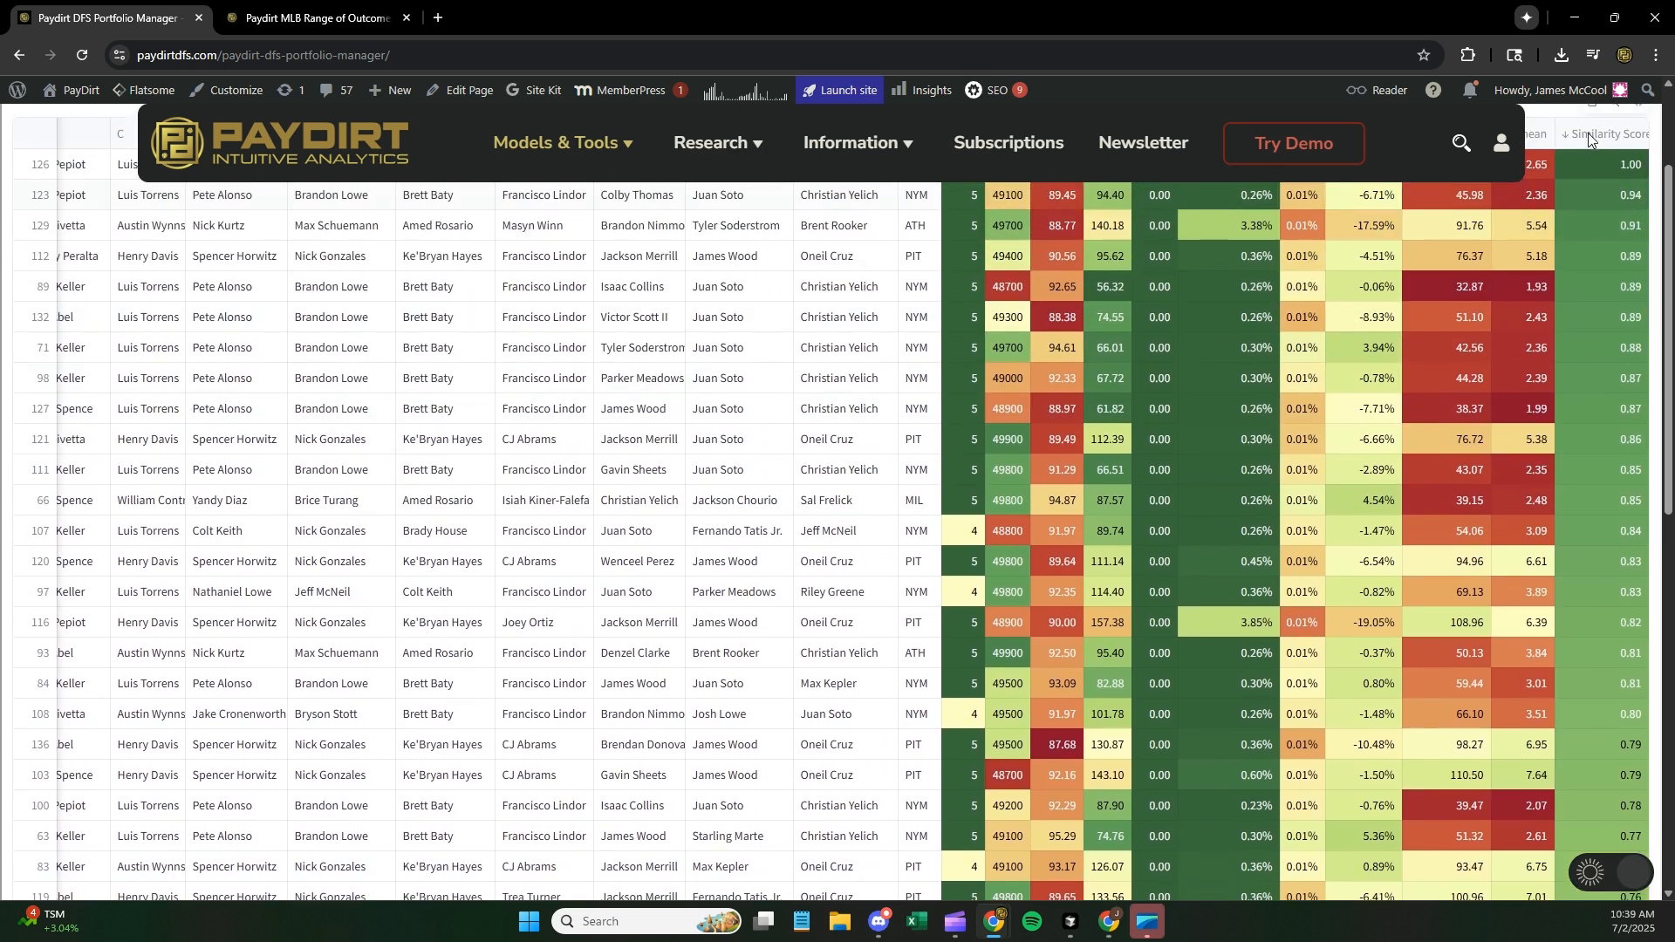
pyautogui.scroll(1, 1593, 253)
pyautogui.click(1588, 228)
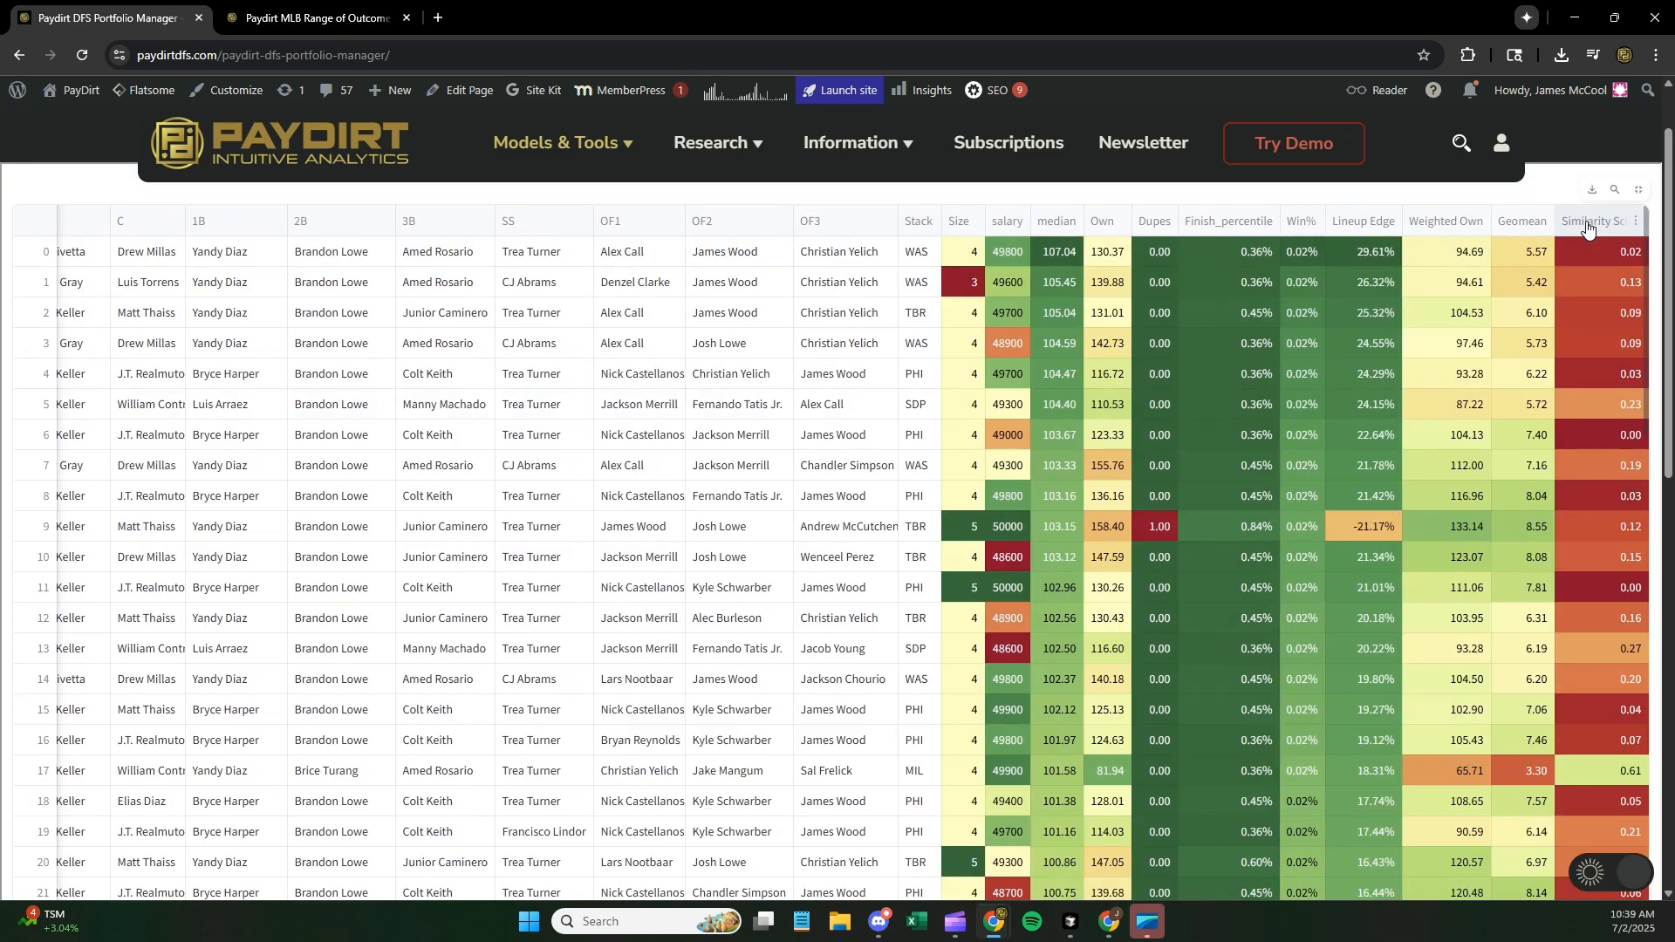
pyautogui.click(1588, 229)
# - Examine the lineups from lowest to highest Similarity Score, and return the table to its normal size
pyautogui.scroll(-5, 1588, 298)
pyautogui.scroll(-12, 1587, 537)
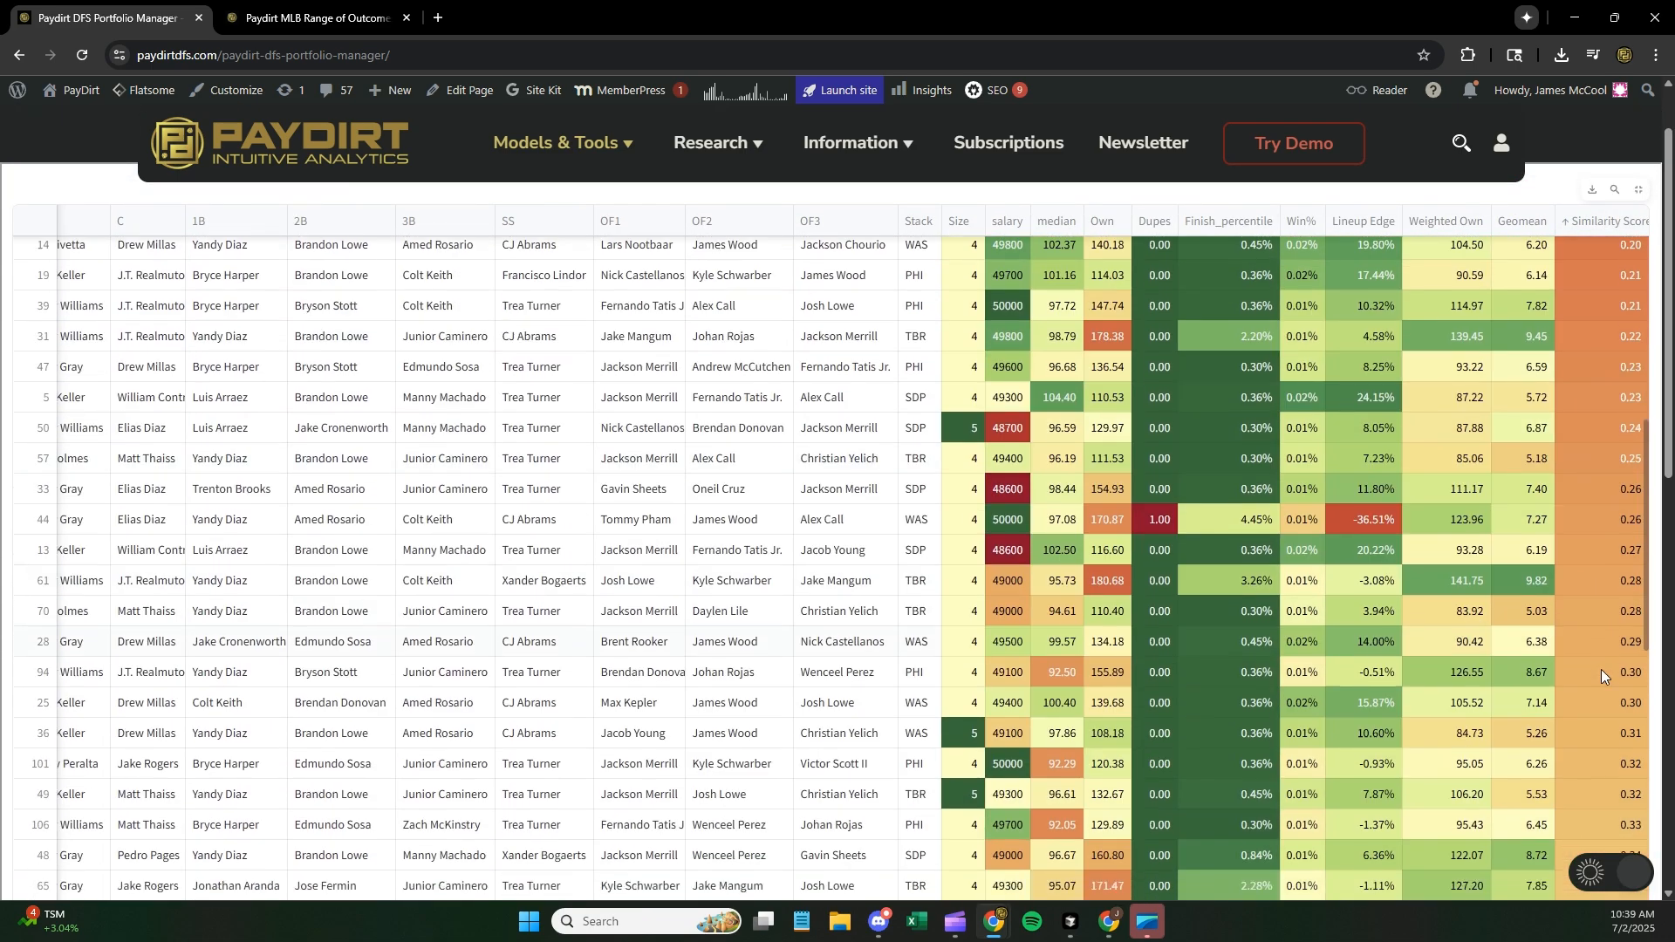
pyautogui.scroll(8, 1588, 757)
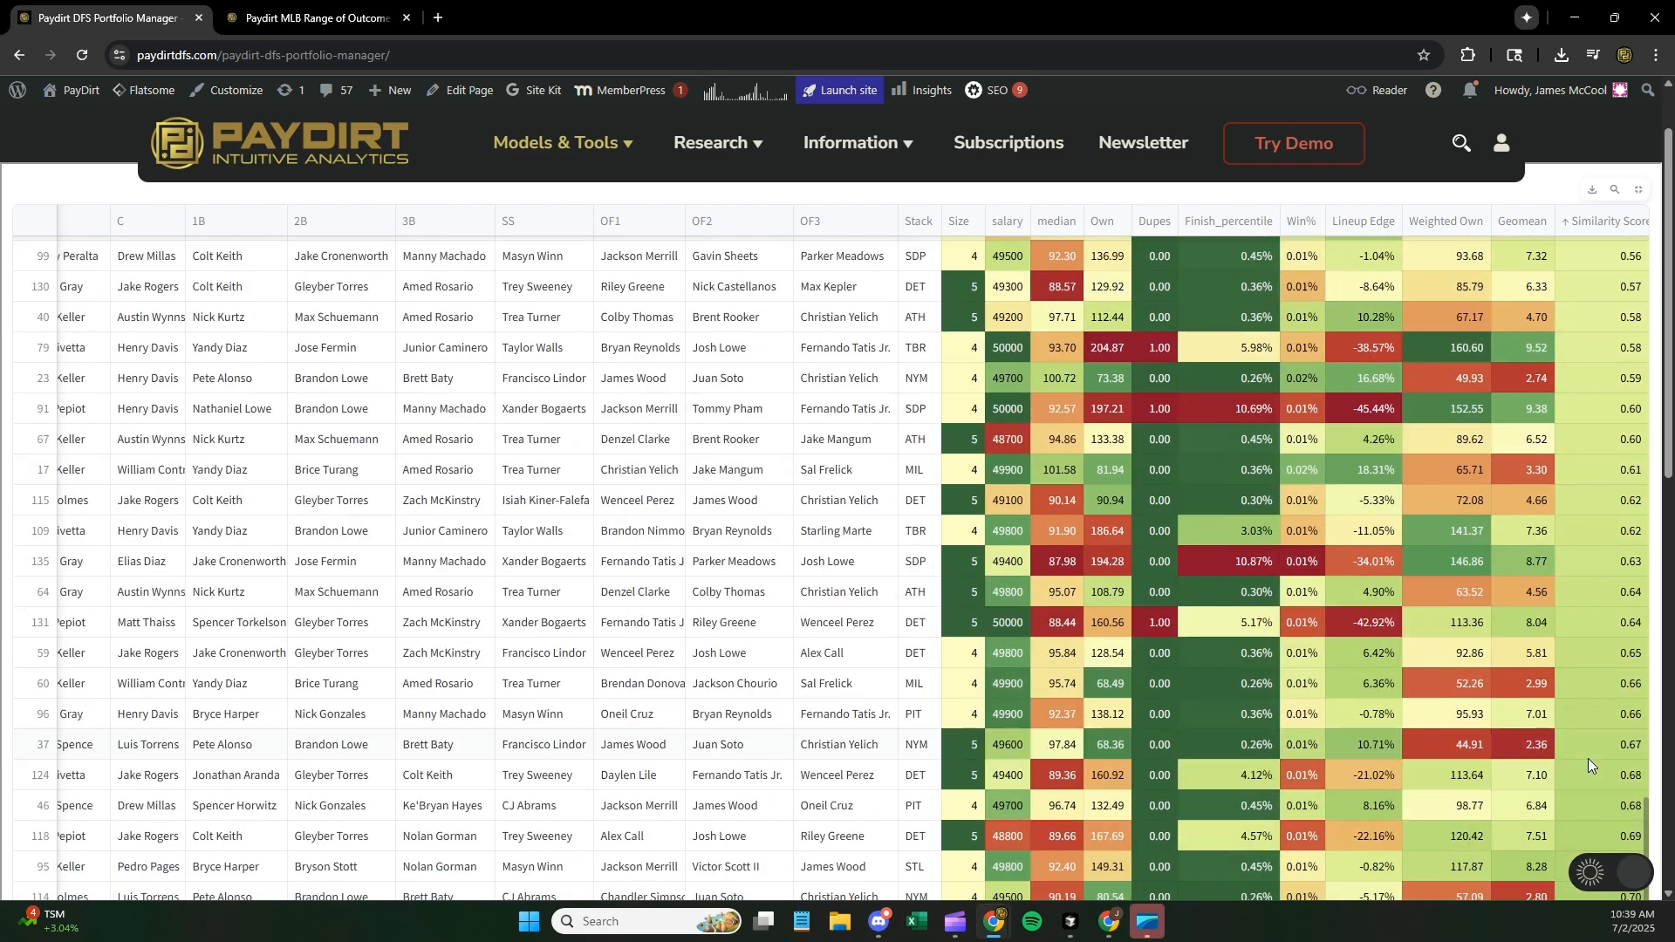
pyautogui.scroll(10, 1588, 755)
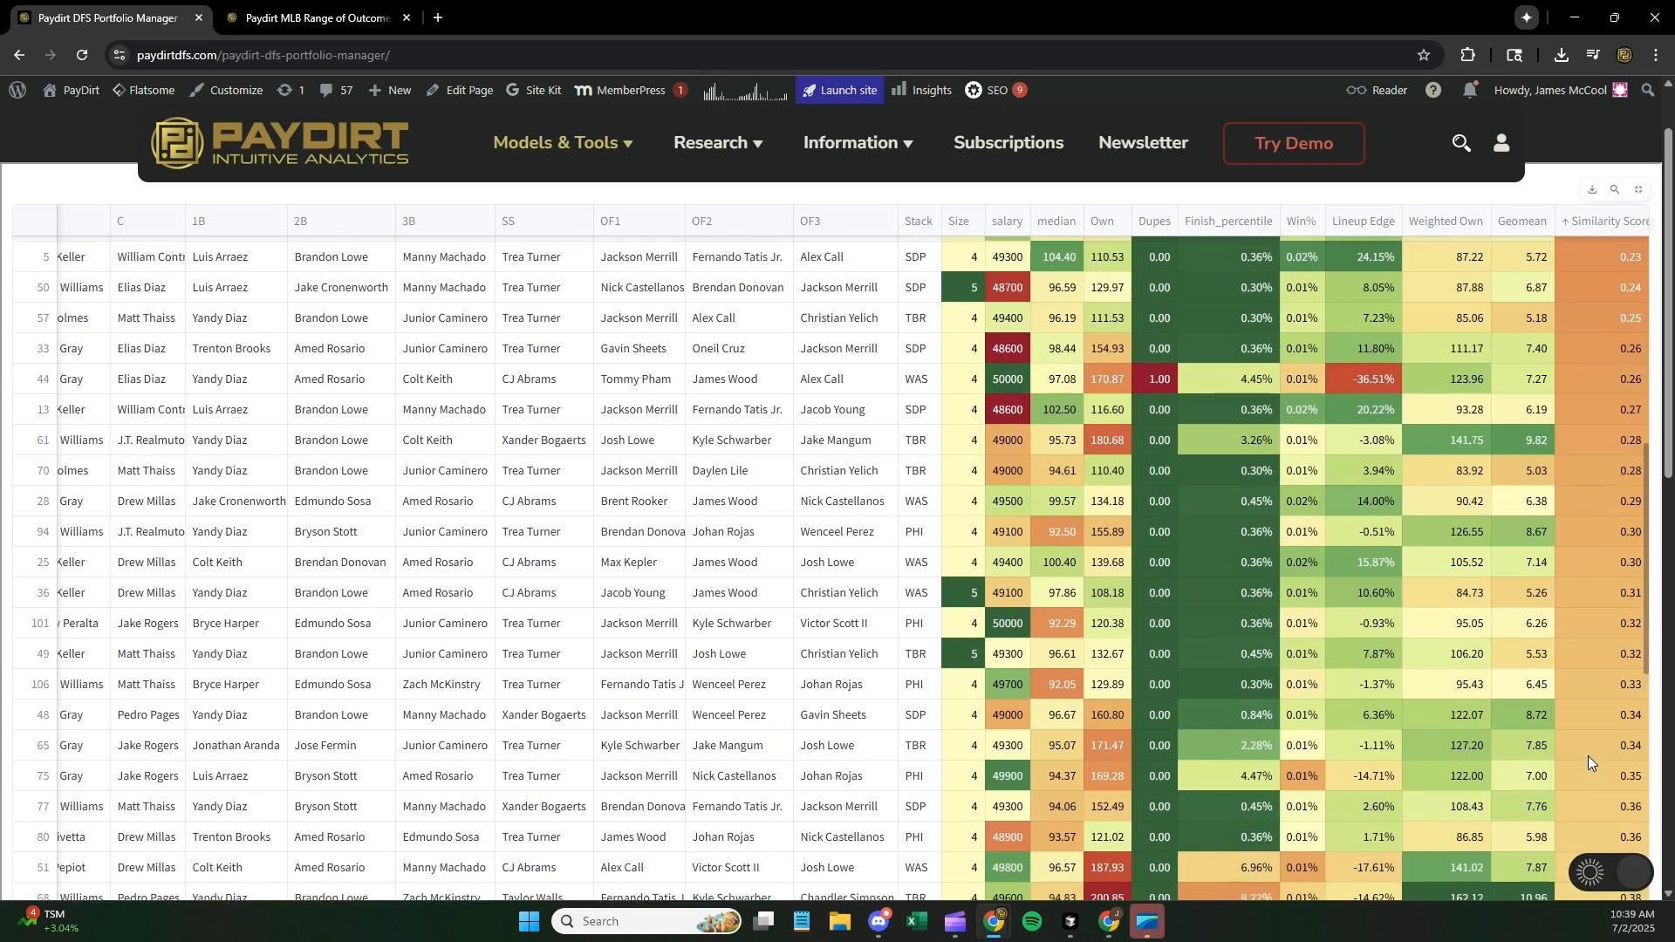
pyautogui.scroll(2, 1634, 371)
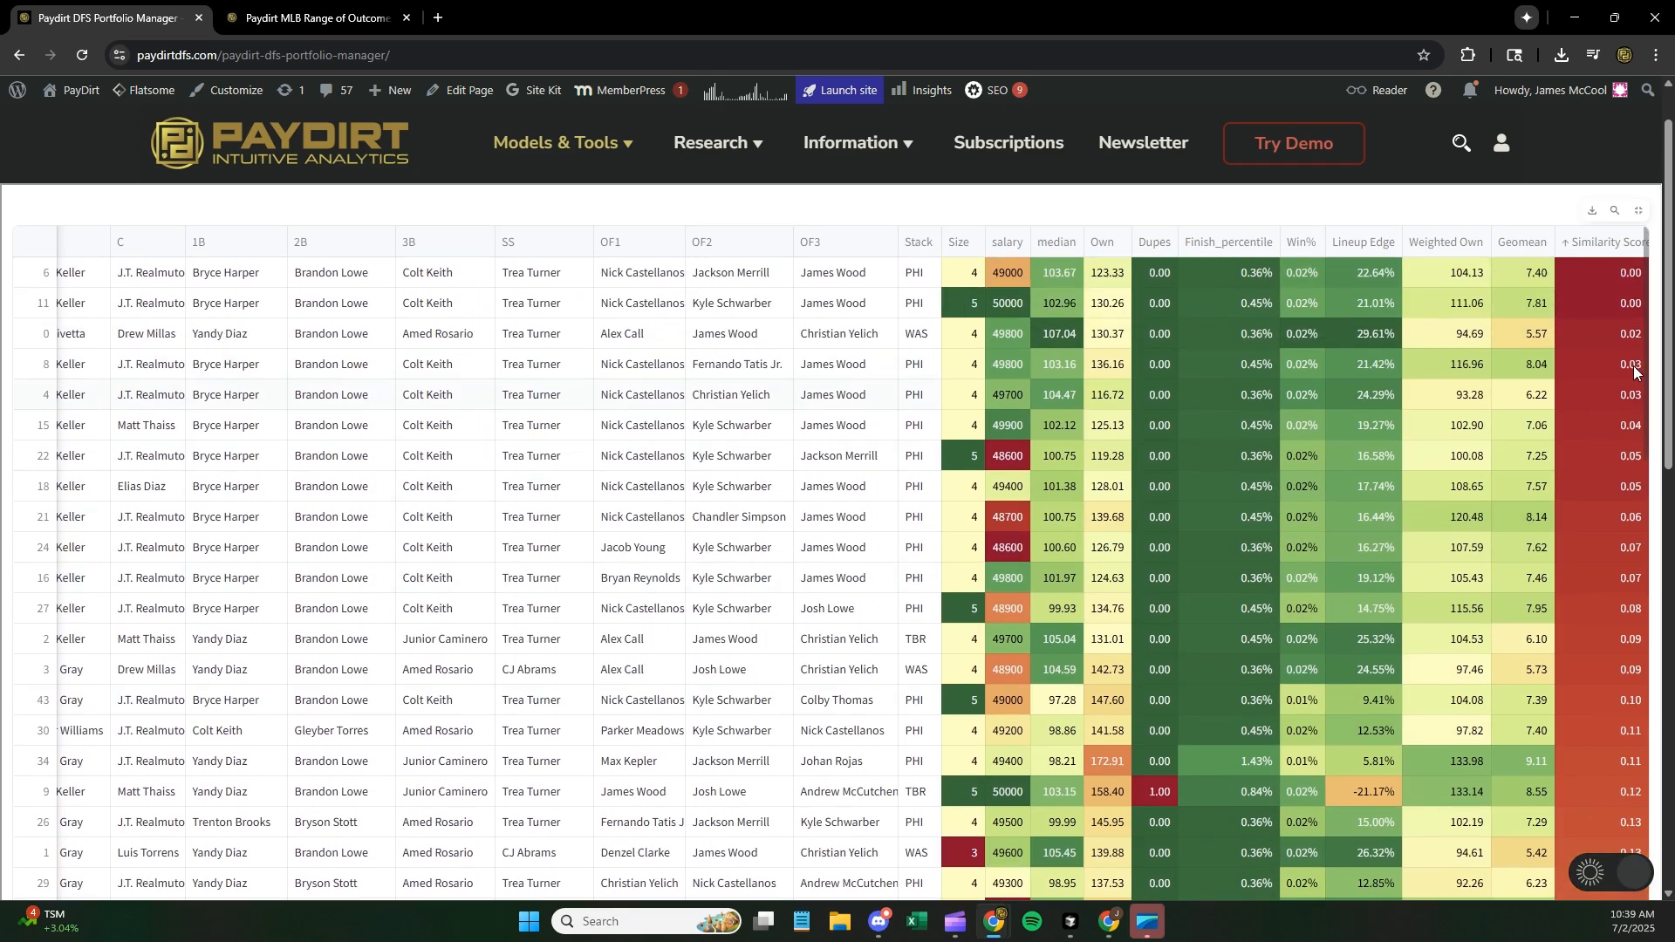
pyautogui.click(1637, 319)
pyautogui.scroll(-1, 1616, 253)
pyautogui.scroll(-2, 1616, 253)
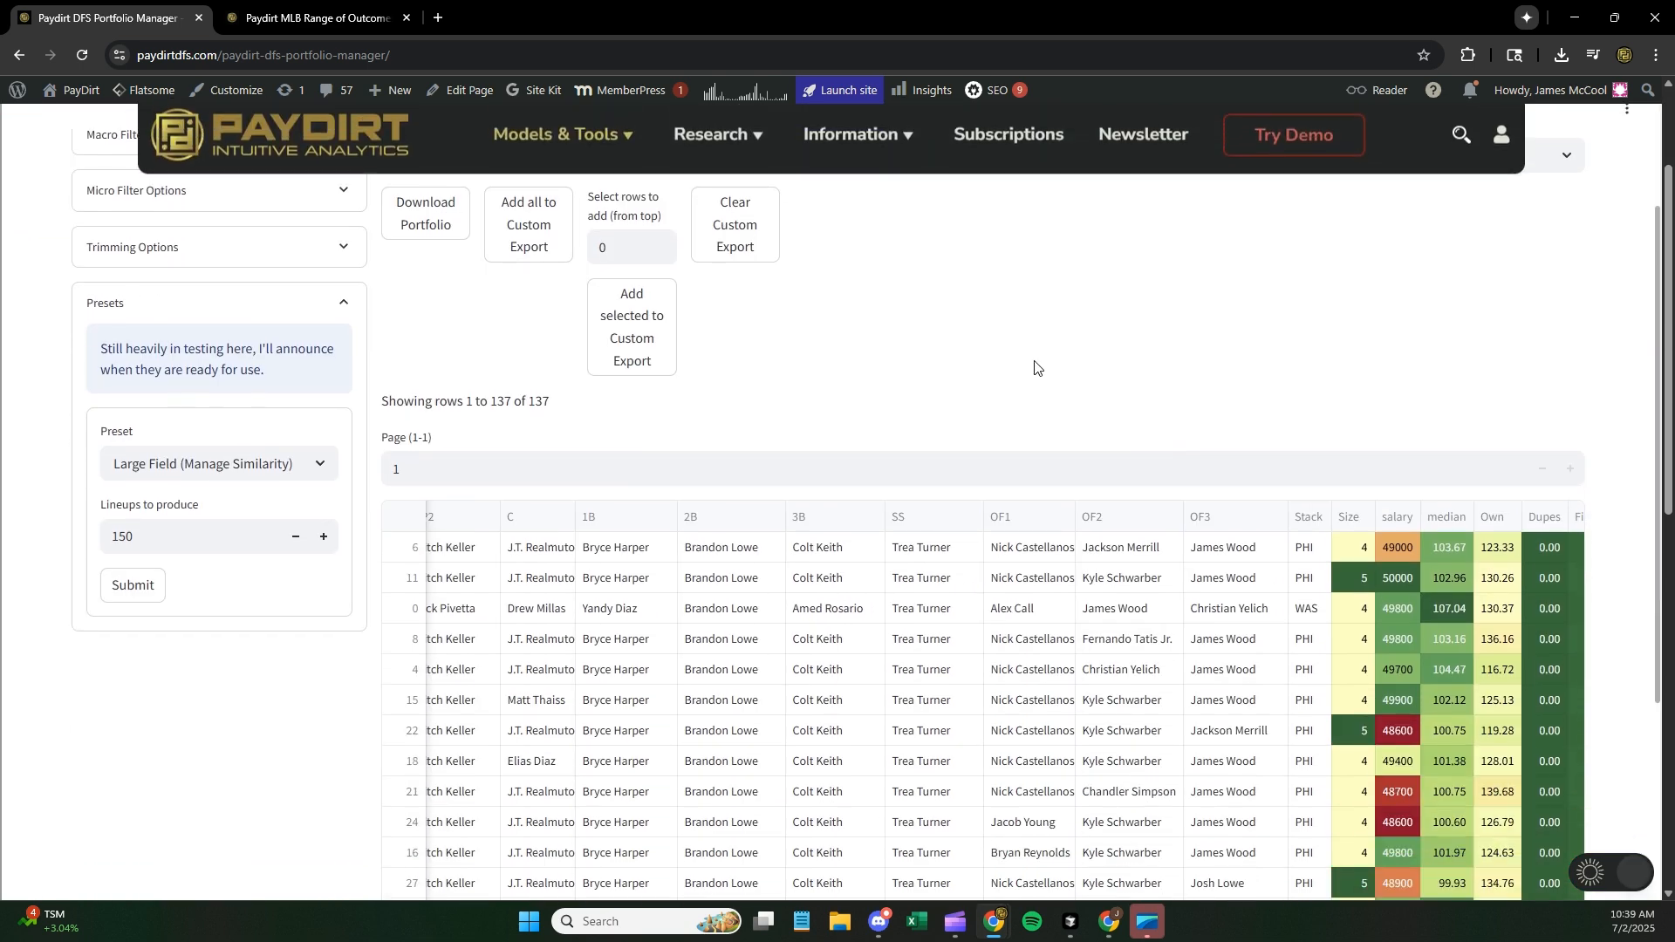
pyautogui.scroll(-1, 53, 558)
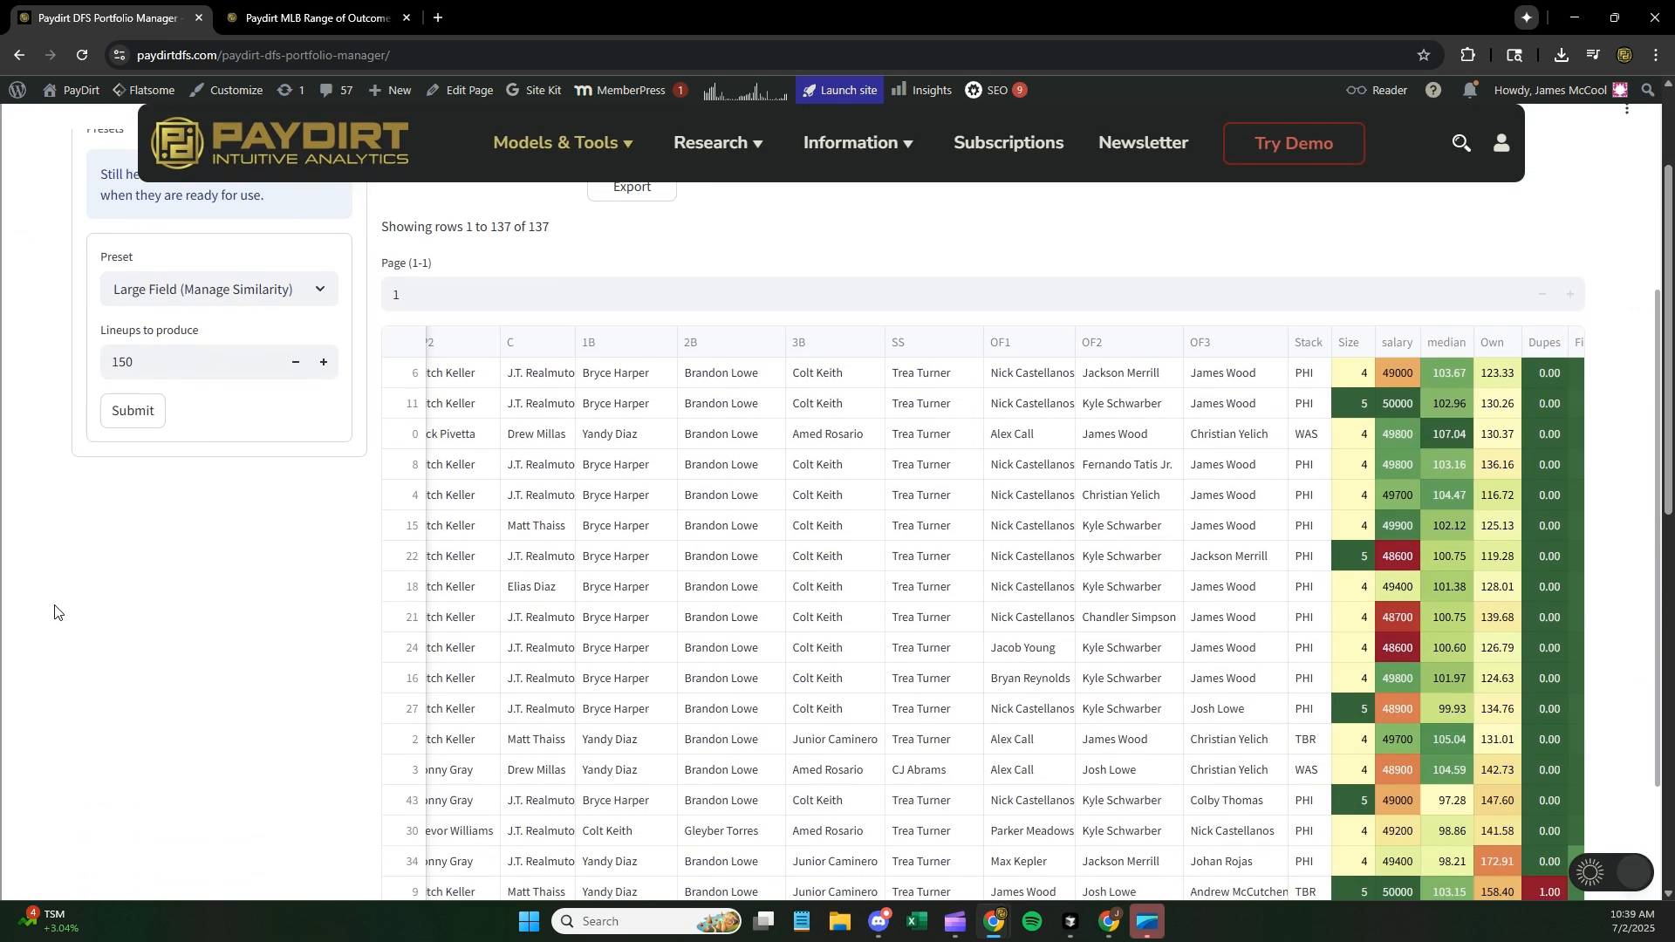
# - Examine the Player Summary and Stack Summary of the Large Field (Manage Similarity) portfolio
pyautogui.scroll(-5, 54, 609)
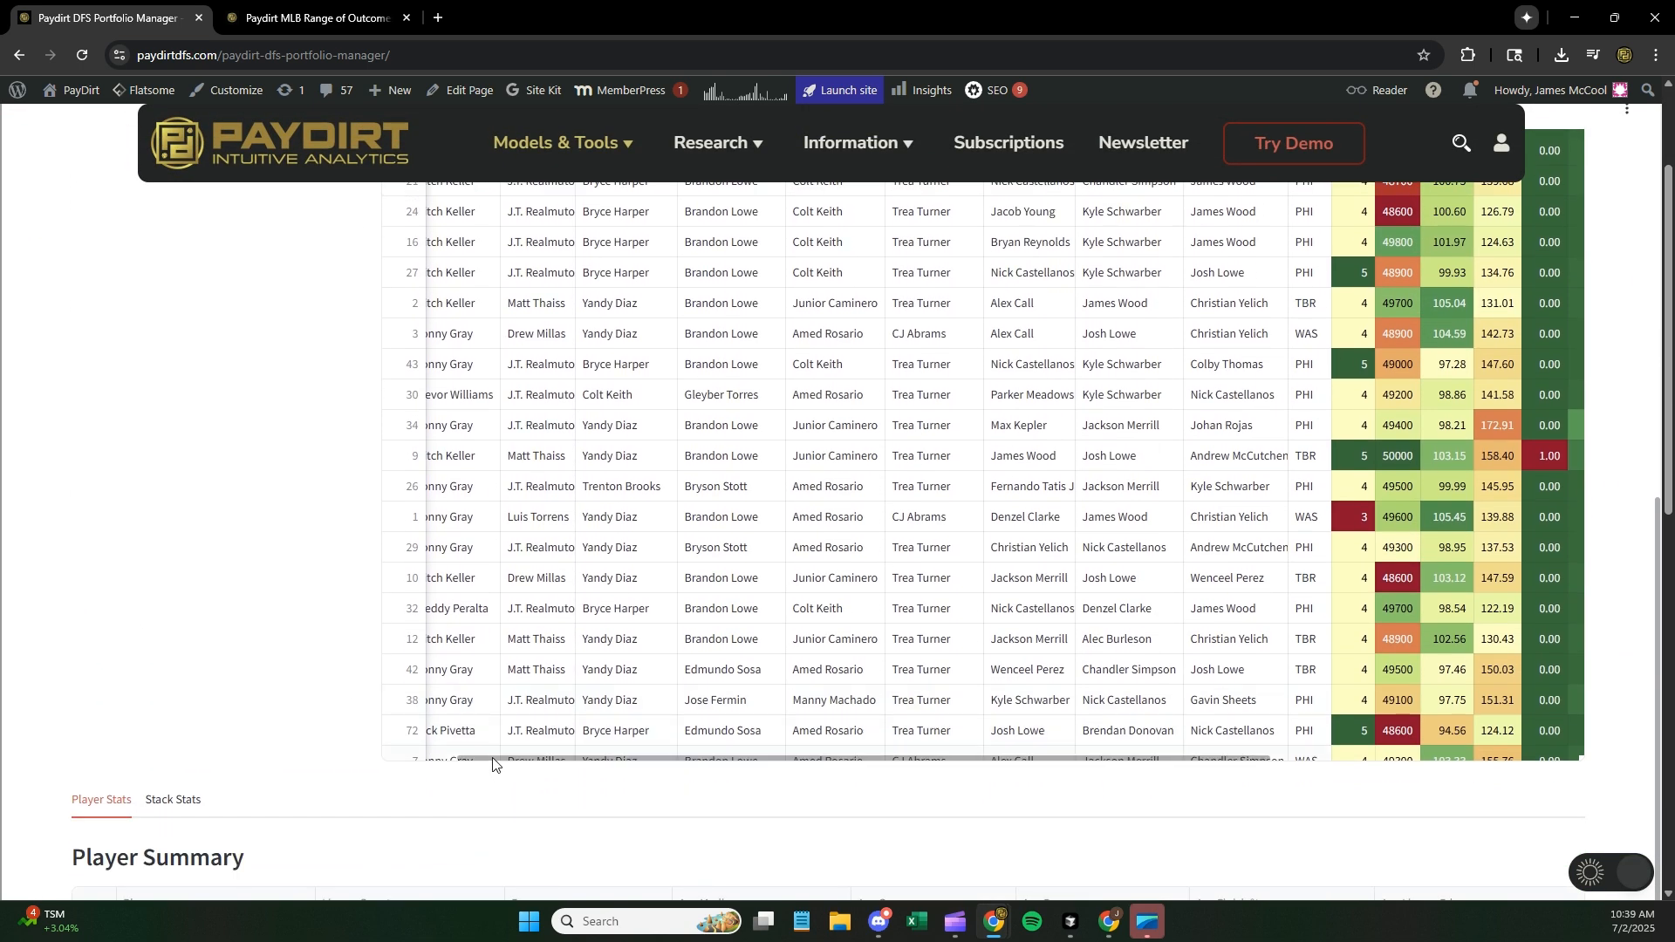
pyautogui.moveTo(489, 763); pyautogui.dragTo(64, 699)
pyautogui.scroll(-3, 25, 714)
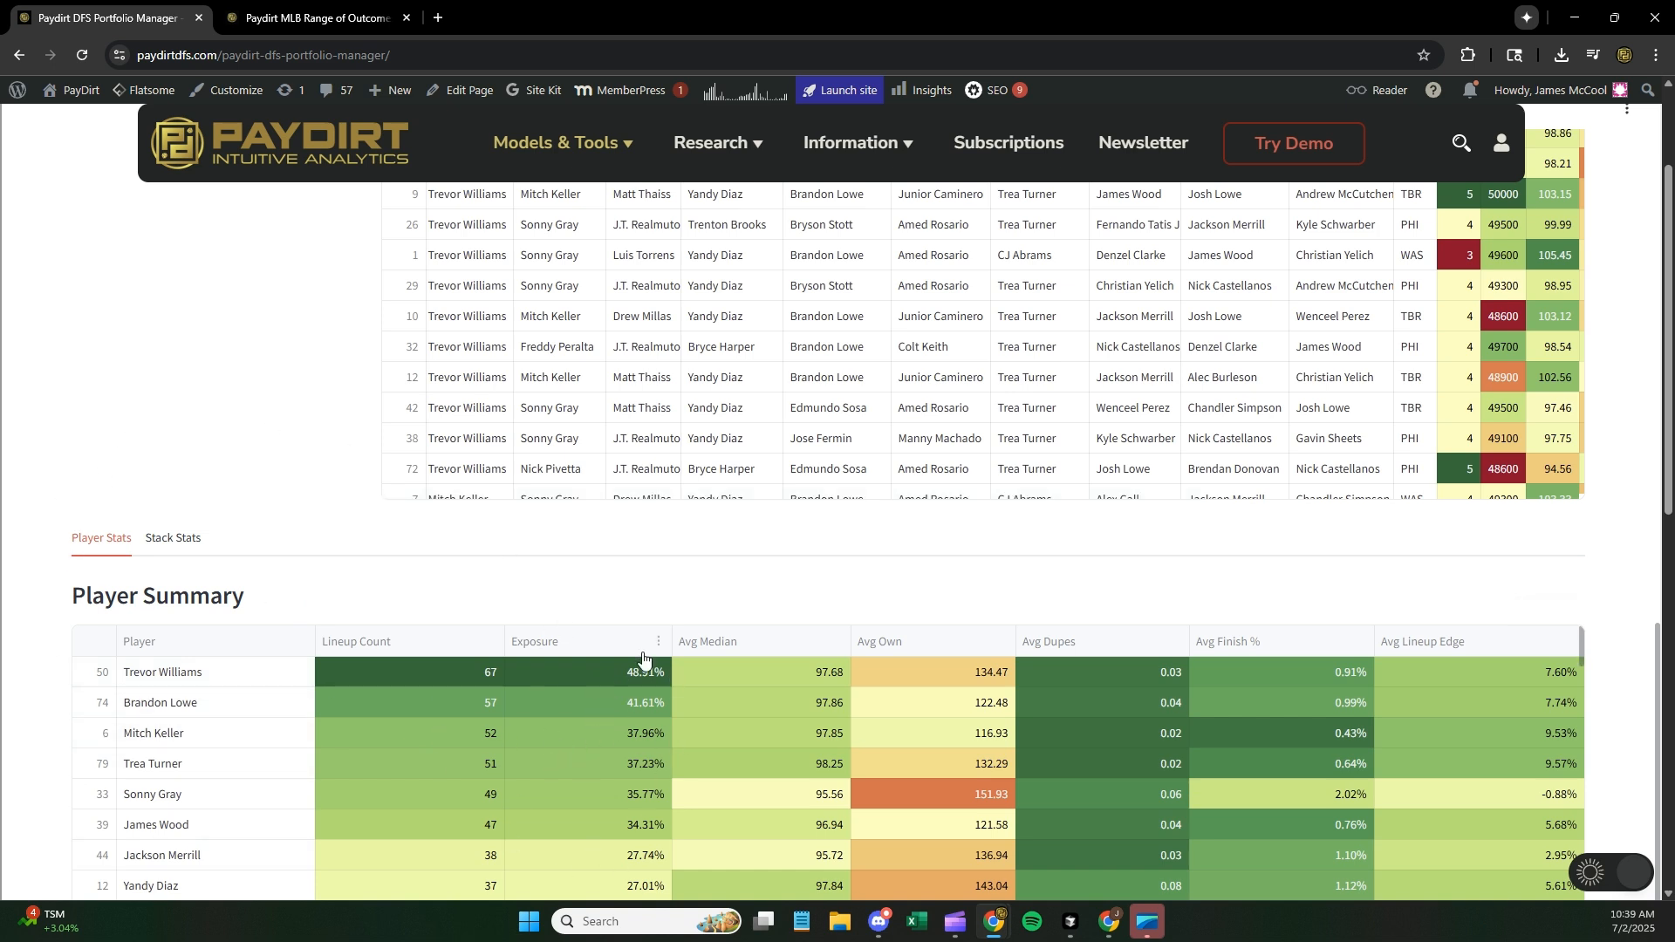
pyautogui.click(173, 548)
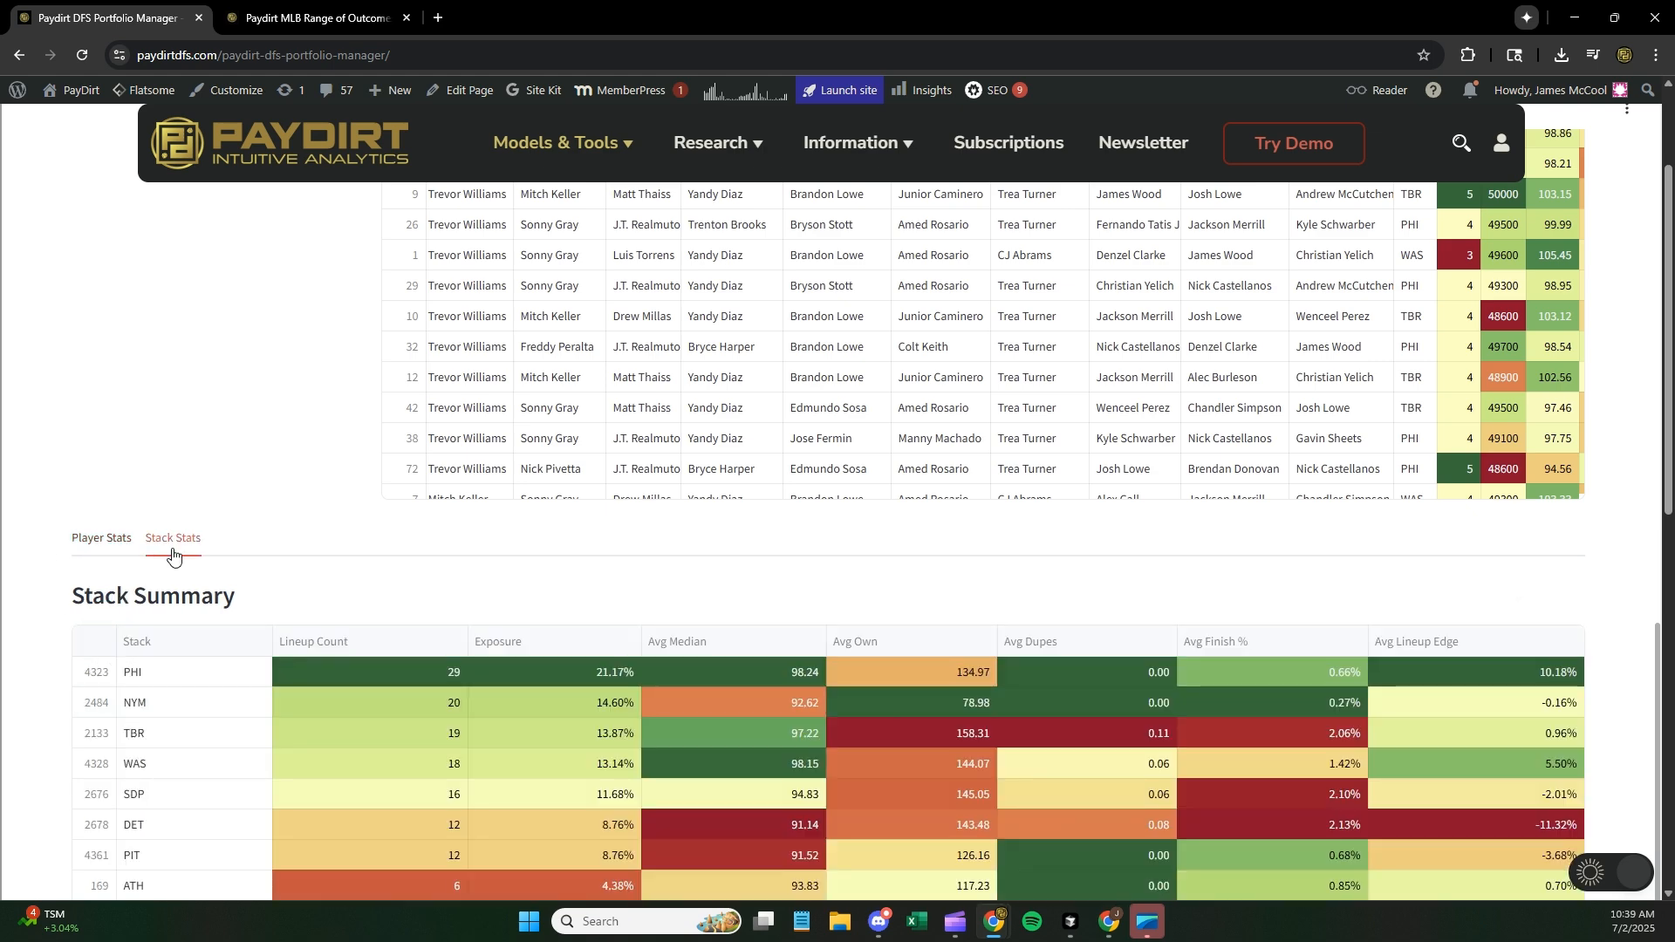
pyautogui.scroll(-3, 485, 745)
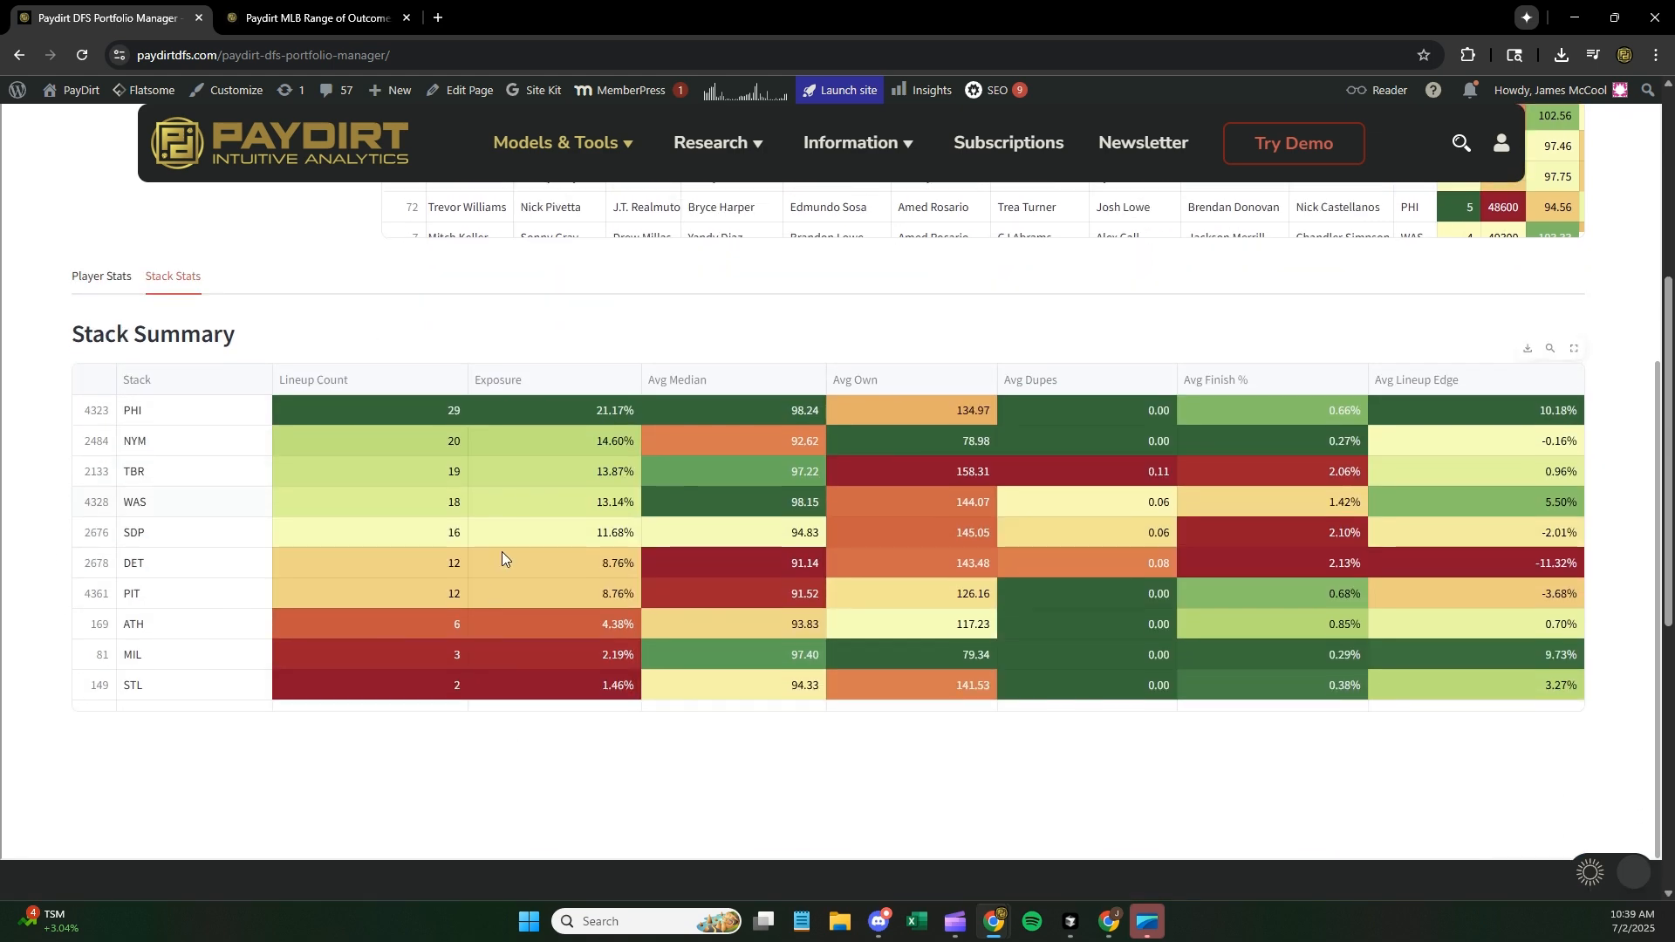
pyautogui.scroll(-2, 295, 576)
pyautogui.scroll(9, 7, 540)
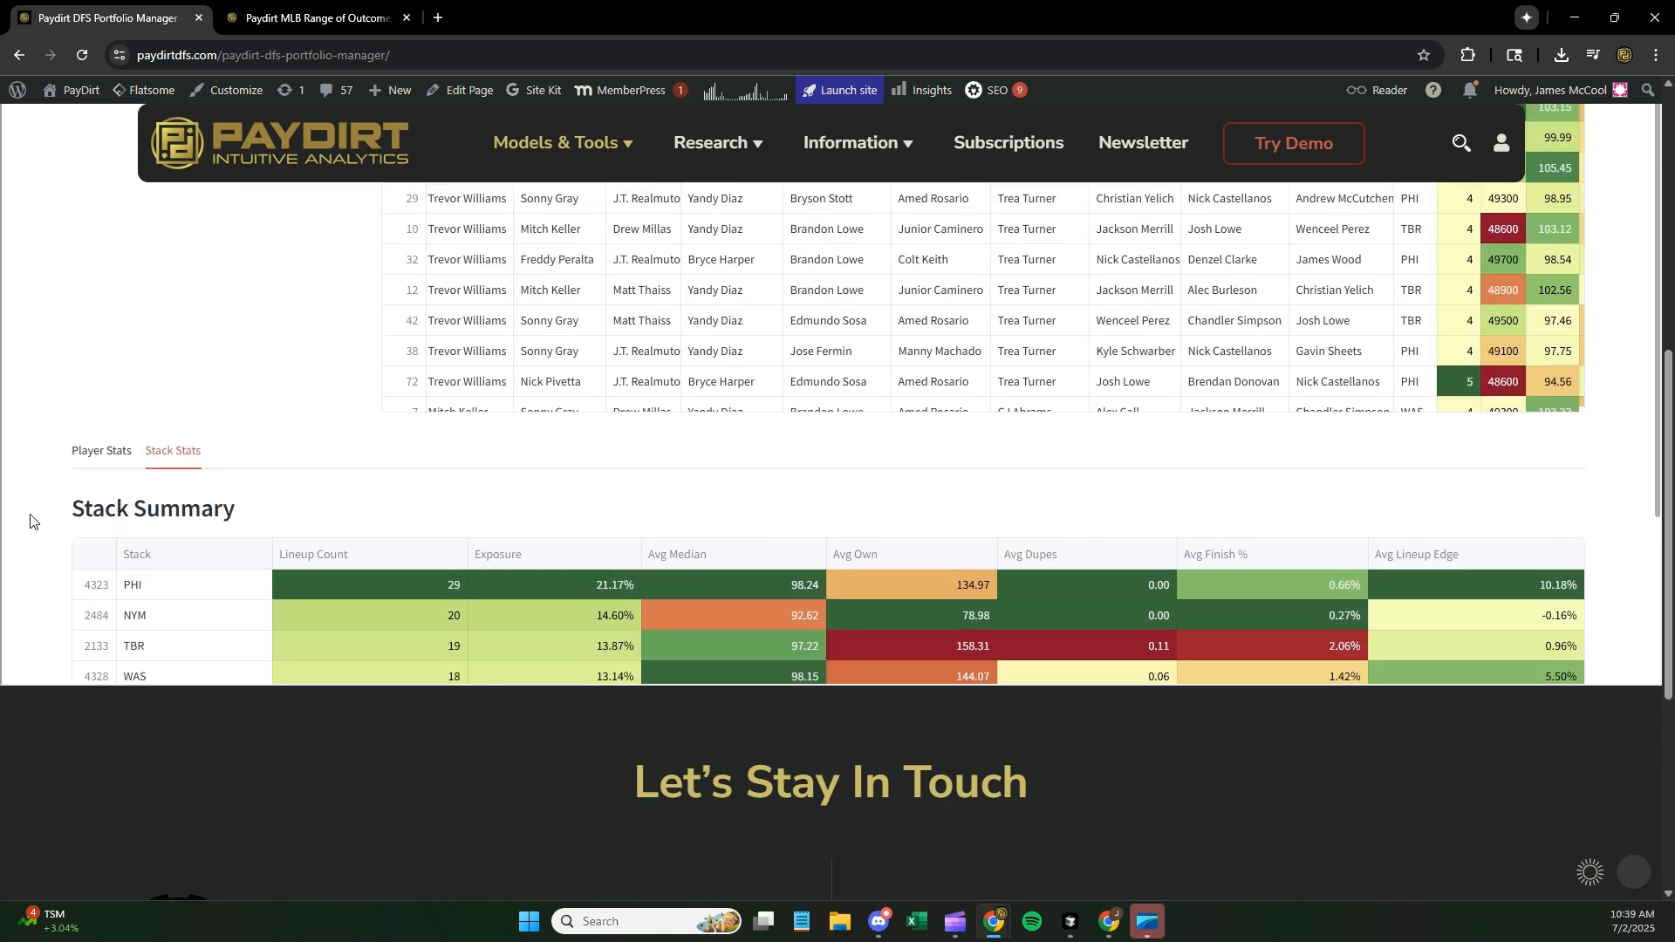
# - Reset the portfolio and select the Hedge Chalk (Manage Leverage) preset
pyautogui.scroll(8, 159, 787)
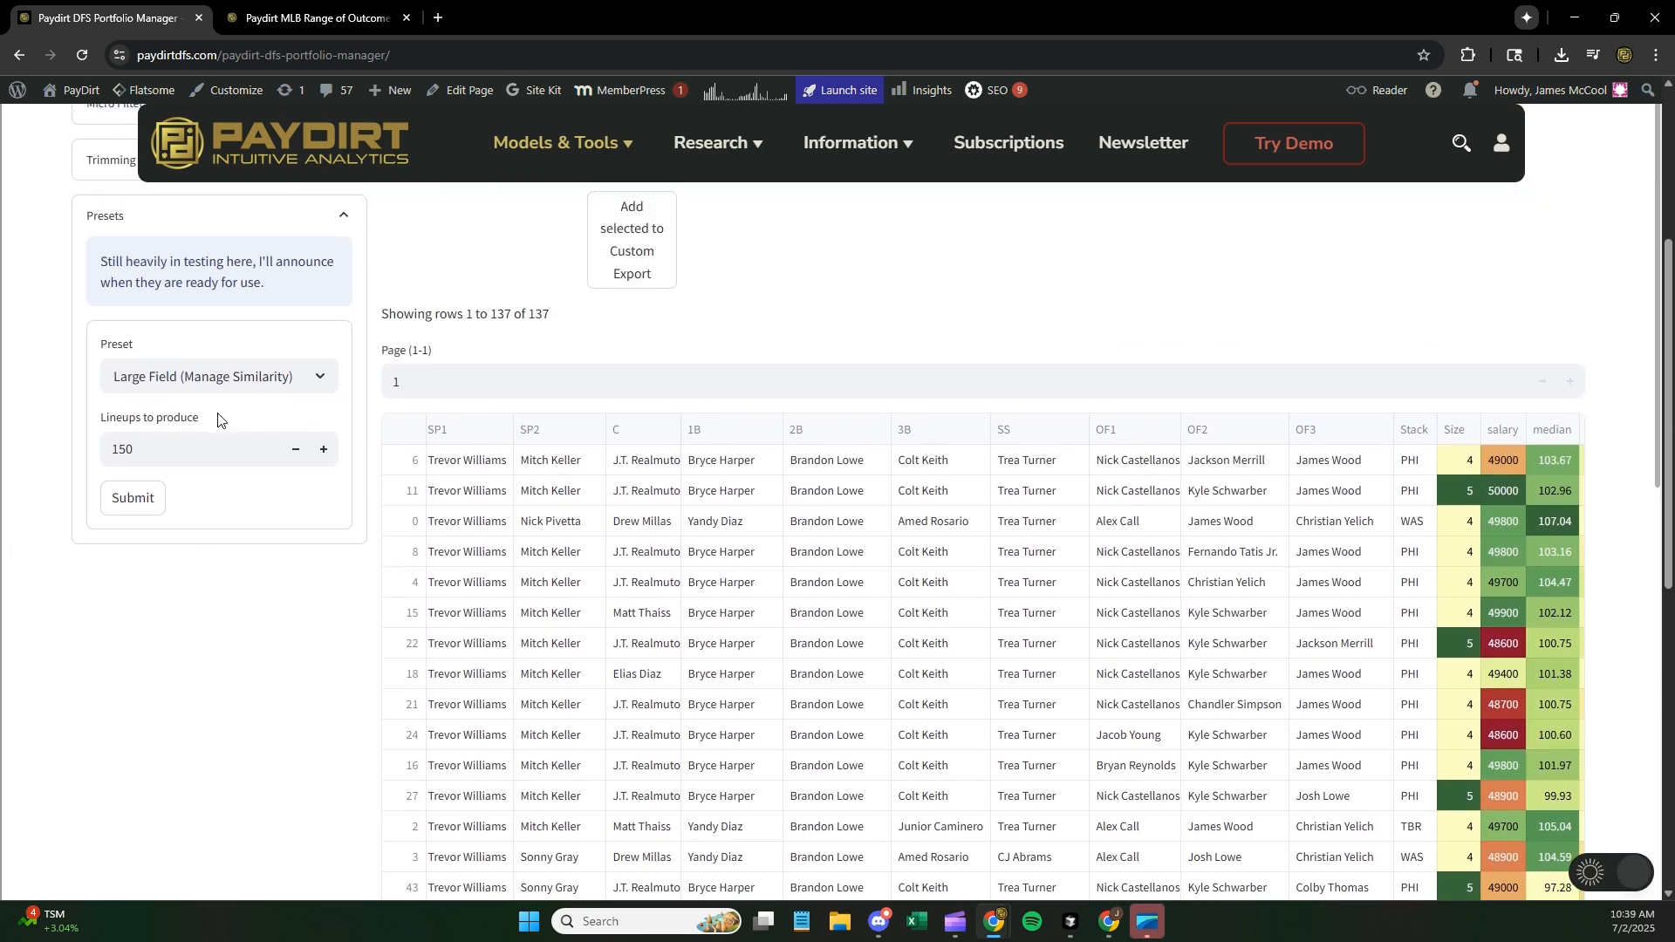
pyautogui.scroll(1, 145, 418)
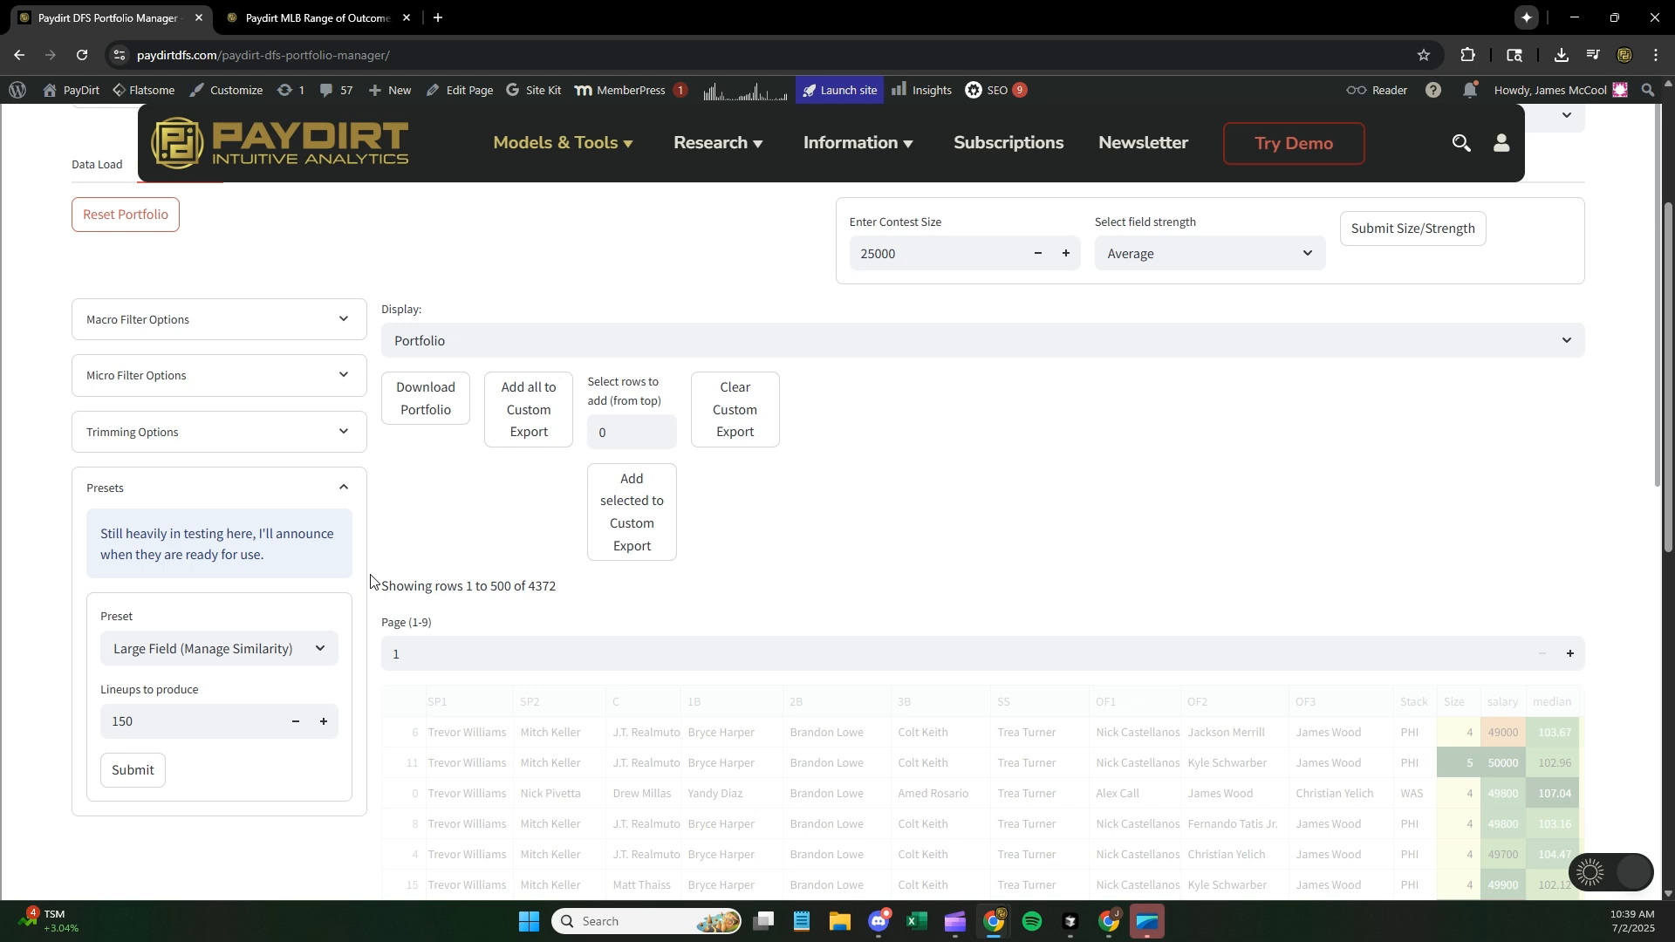
pyautogui.click(270, 649)
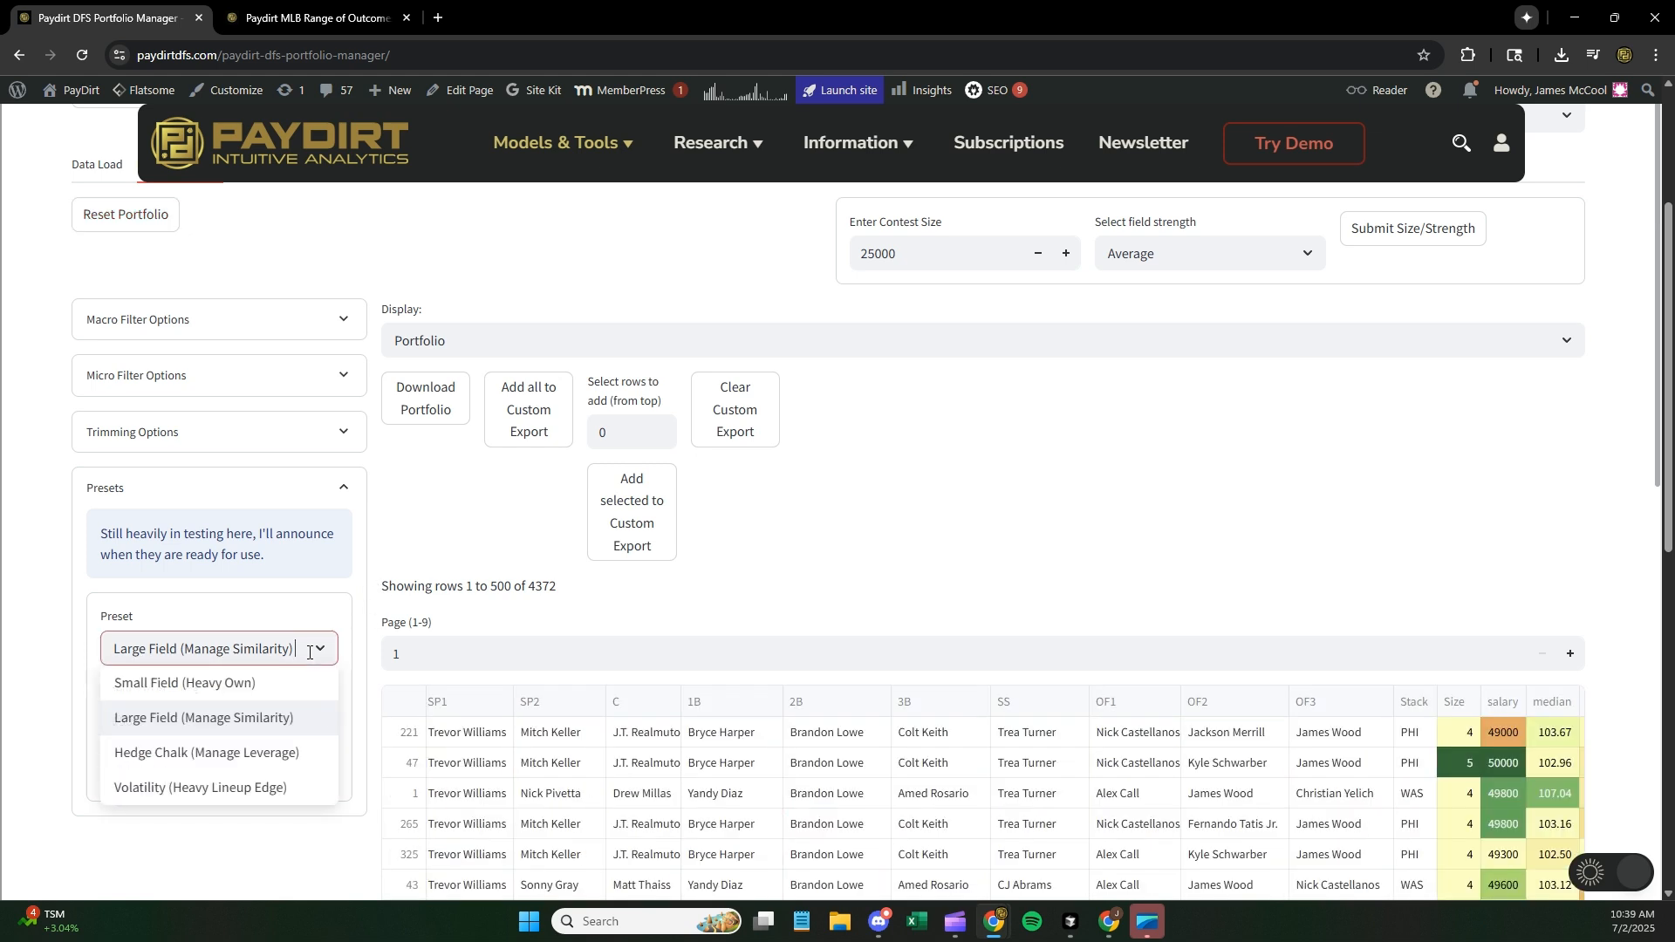
pyautogui.click(272, 753)
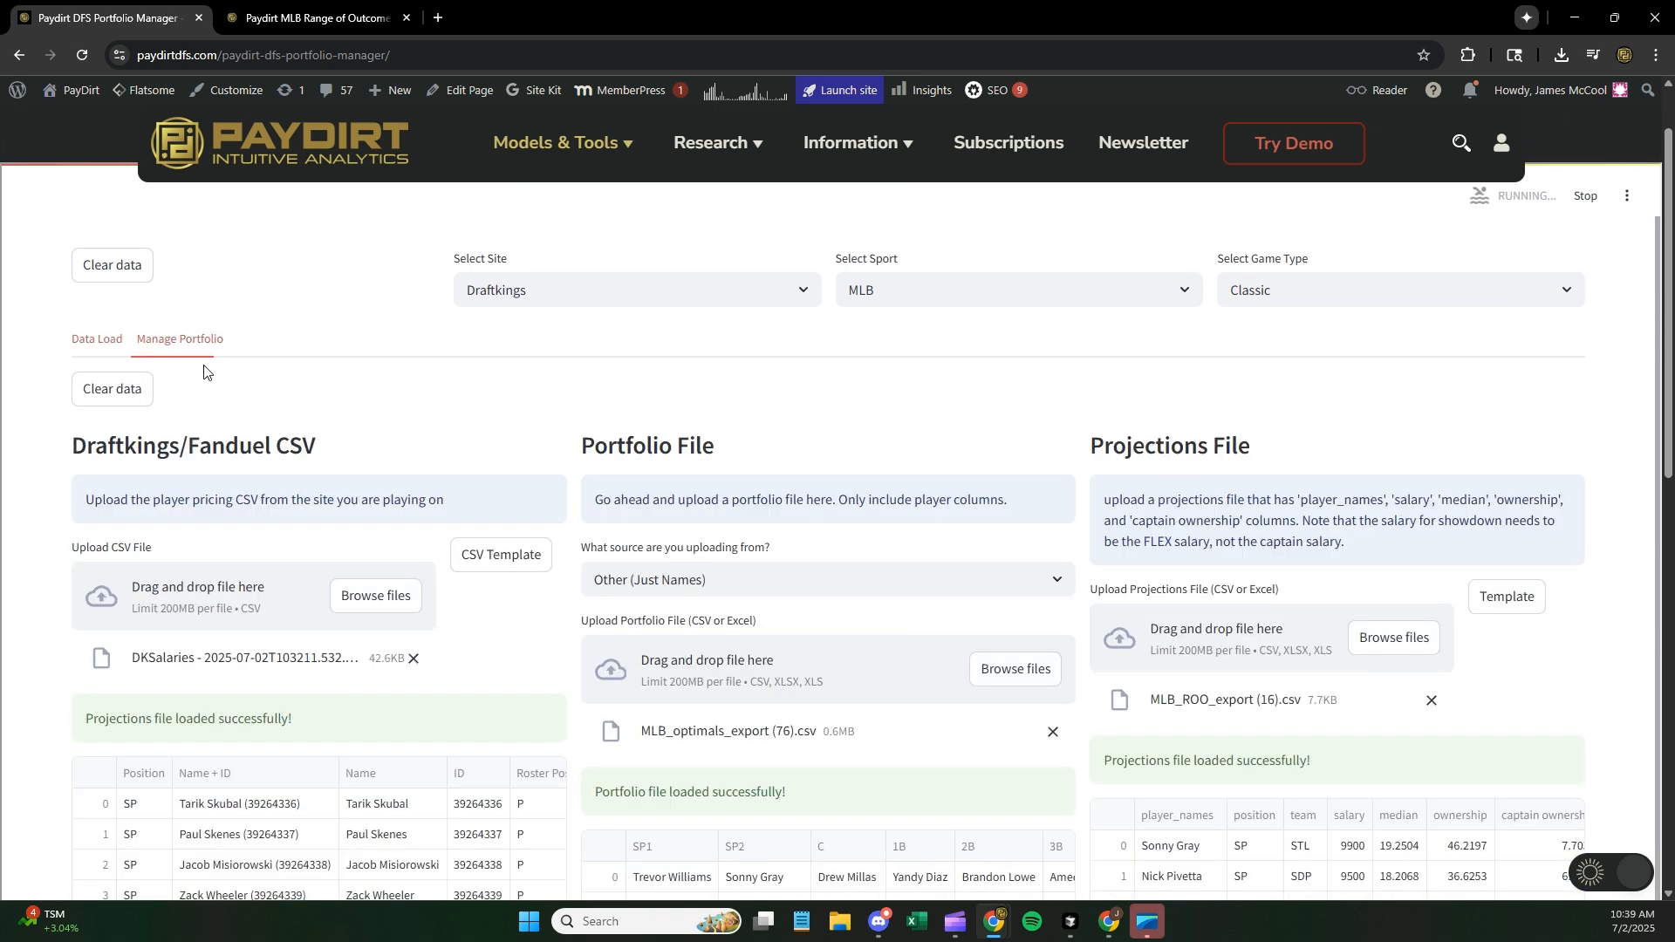
# - Return from the data loading page to the portfolio management page with its preset settings
pyautogui.scroll(-3, 1483, 643)
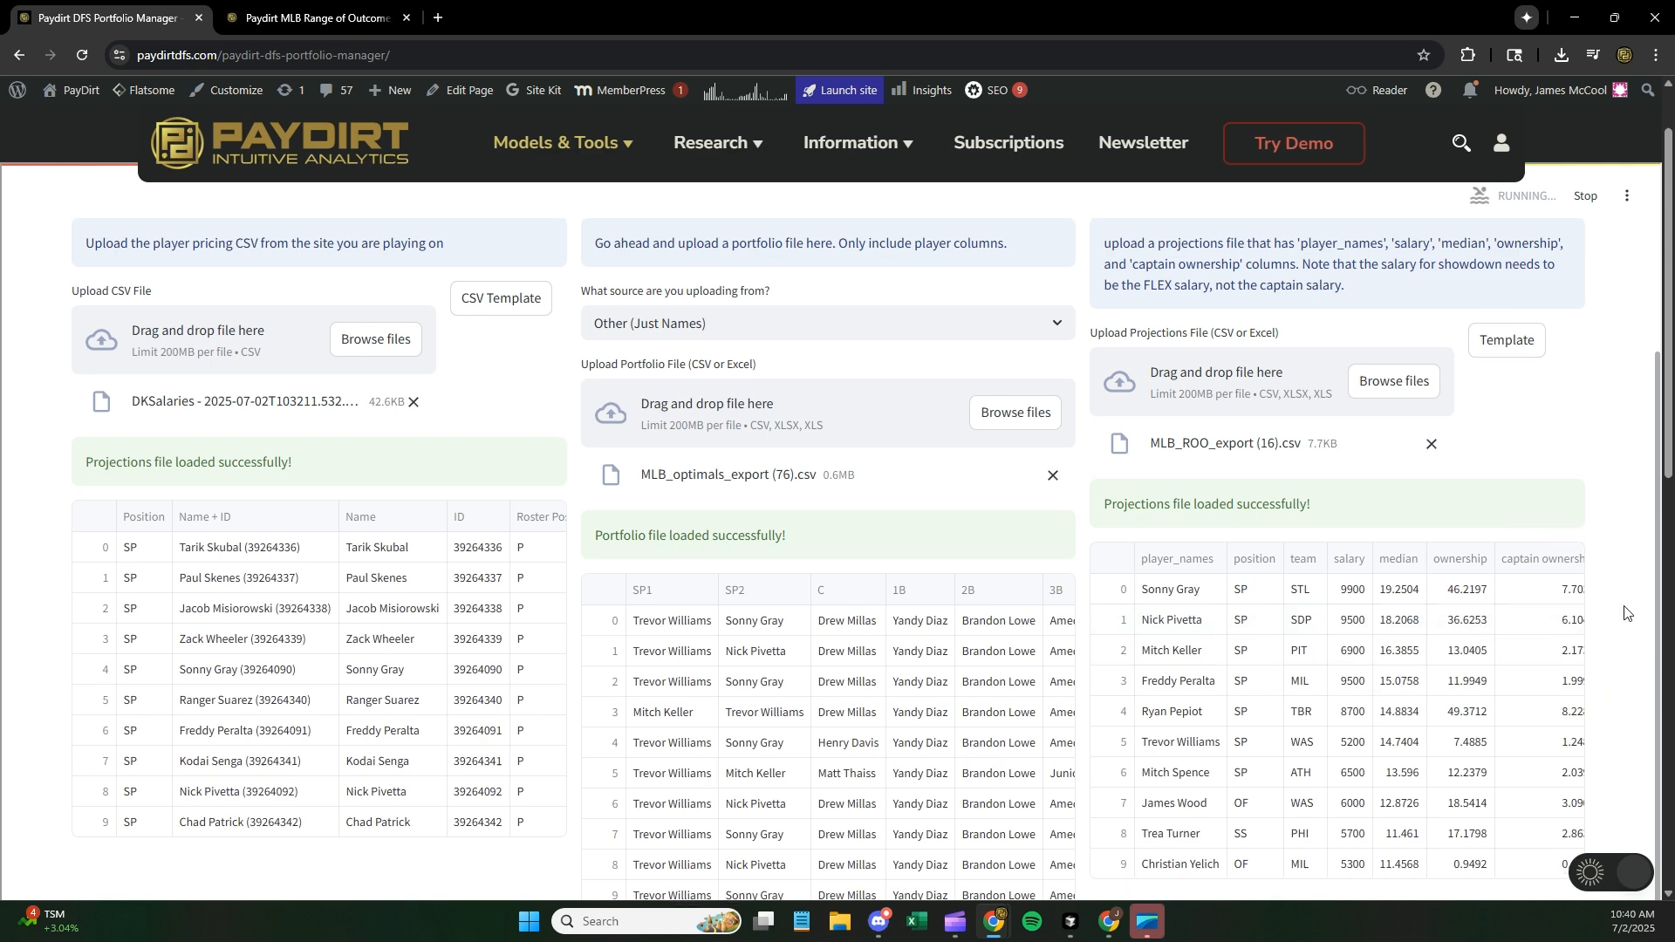
pyautogui.scroll(2, 1625, 614)
pyautogui.click(179, 252)
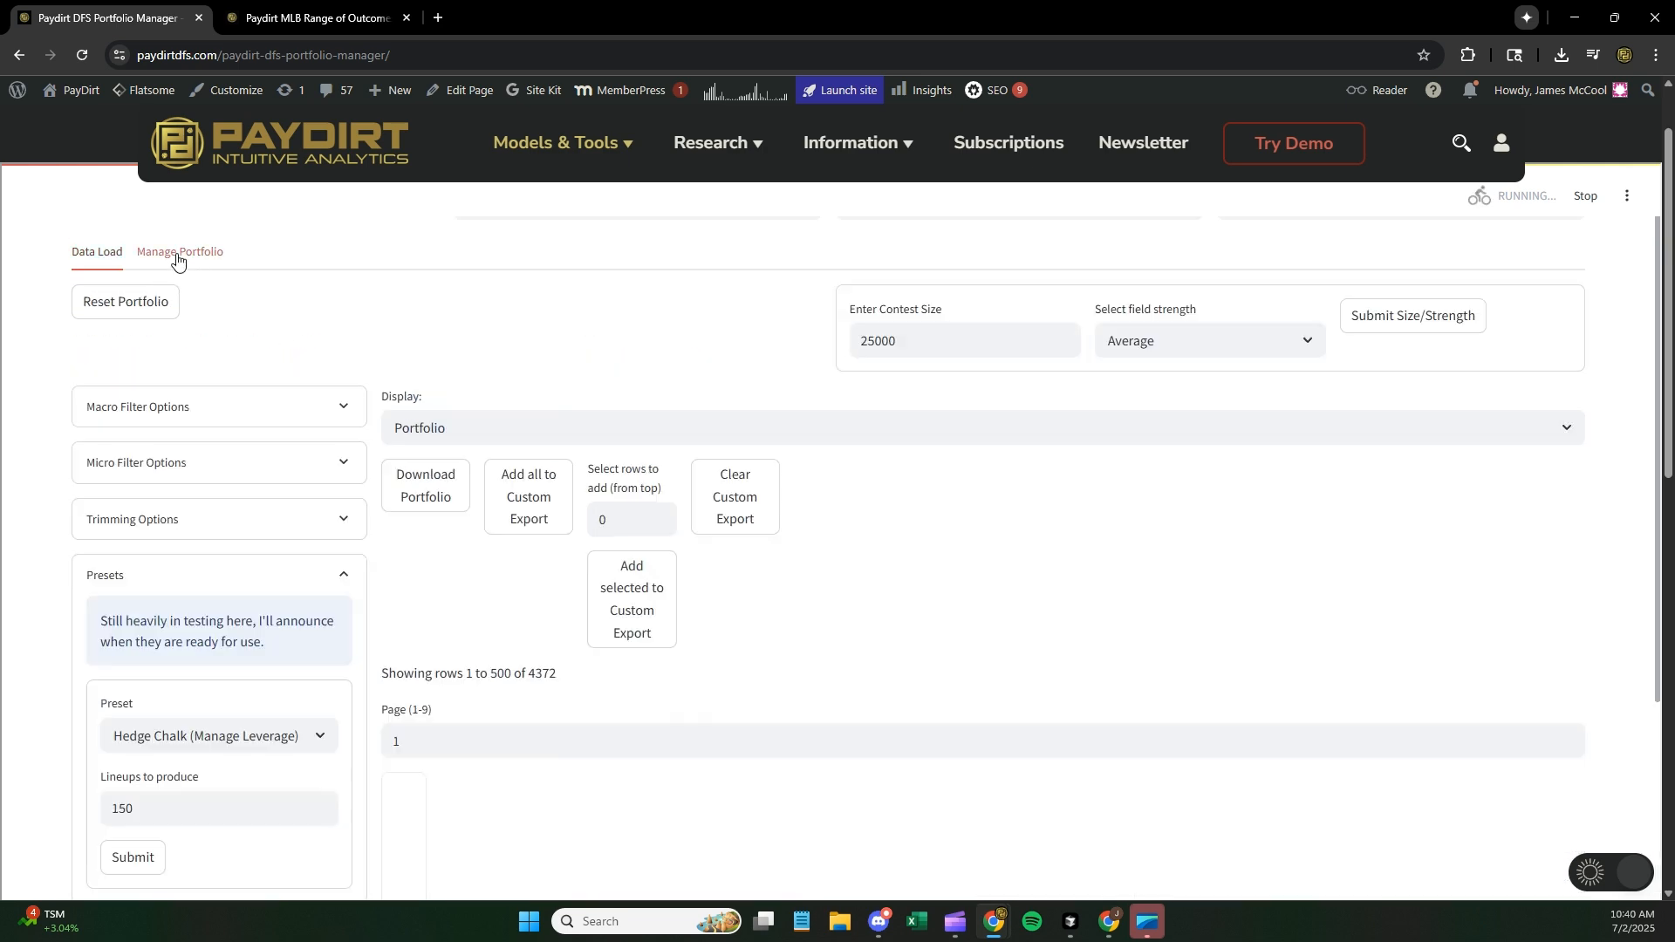
pyautogui.scroll(-3, 40, 428)
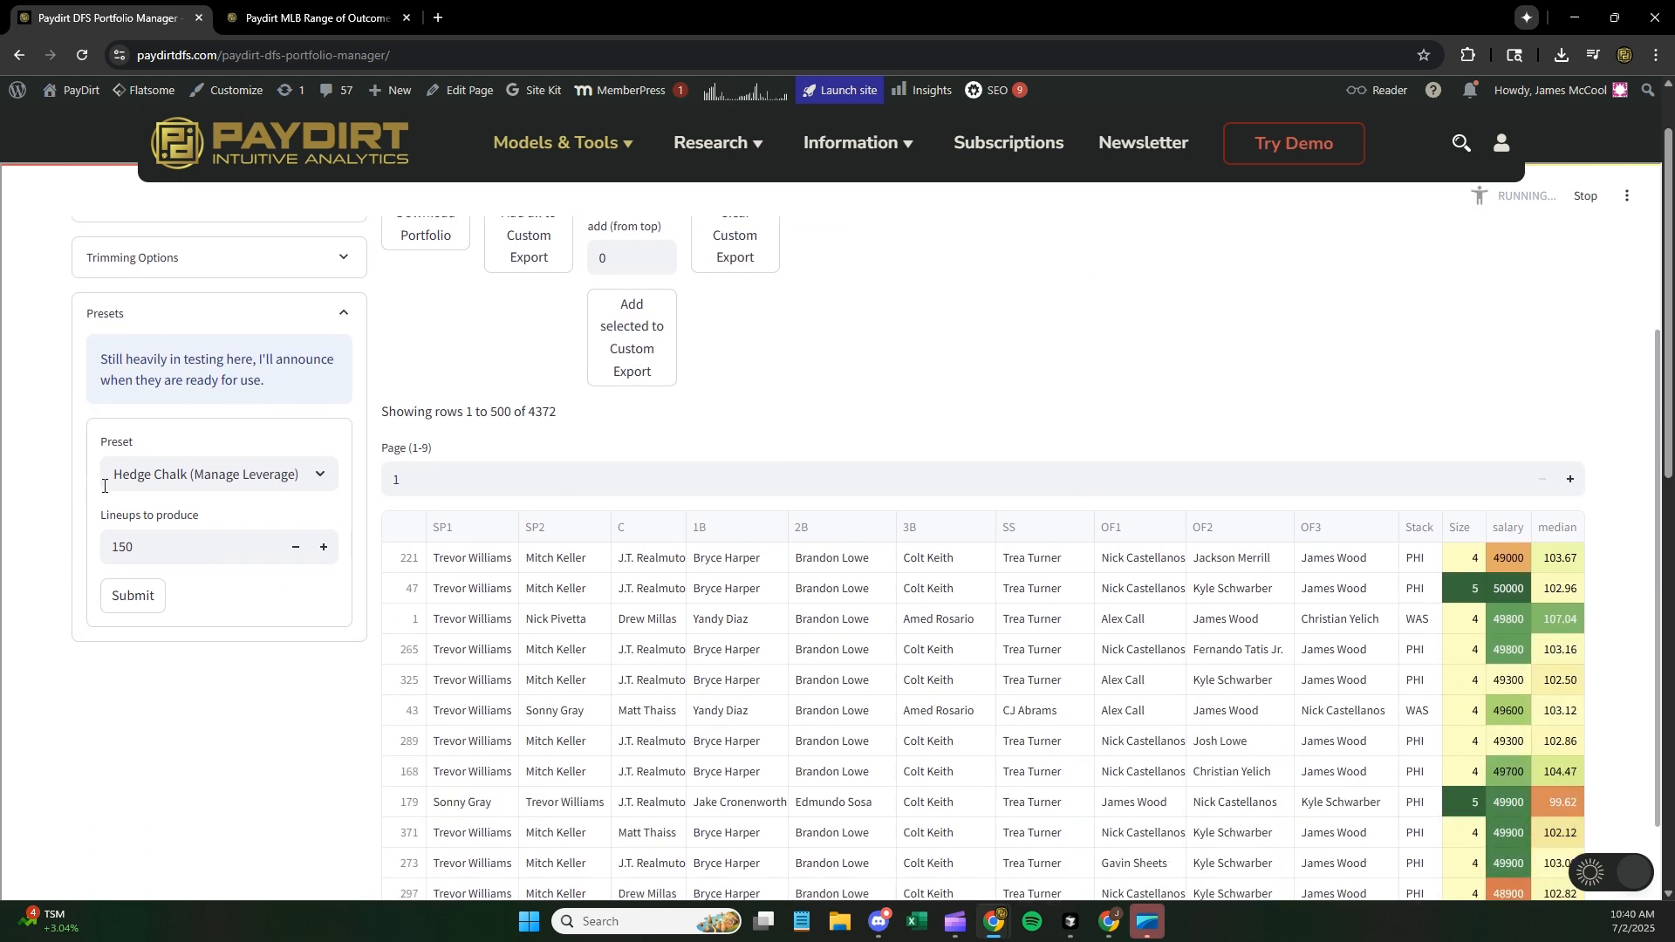
# - Examine the available presets, the Trimming Options and the Micro Filter Options without changing any of them
pyautogui.click(258, 485)
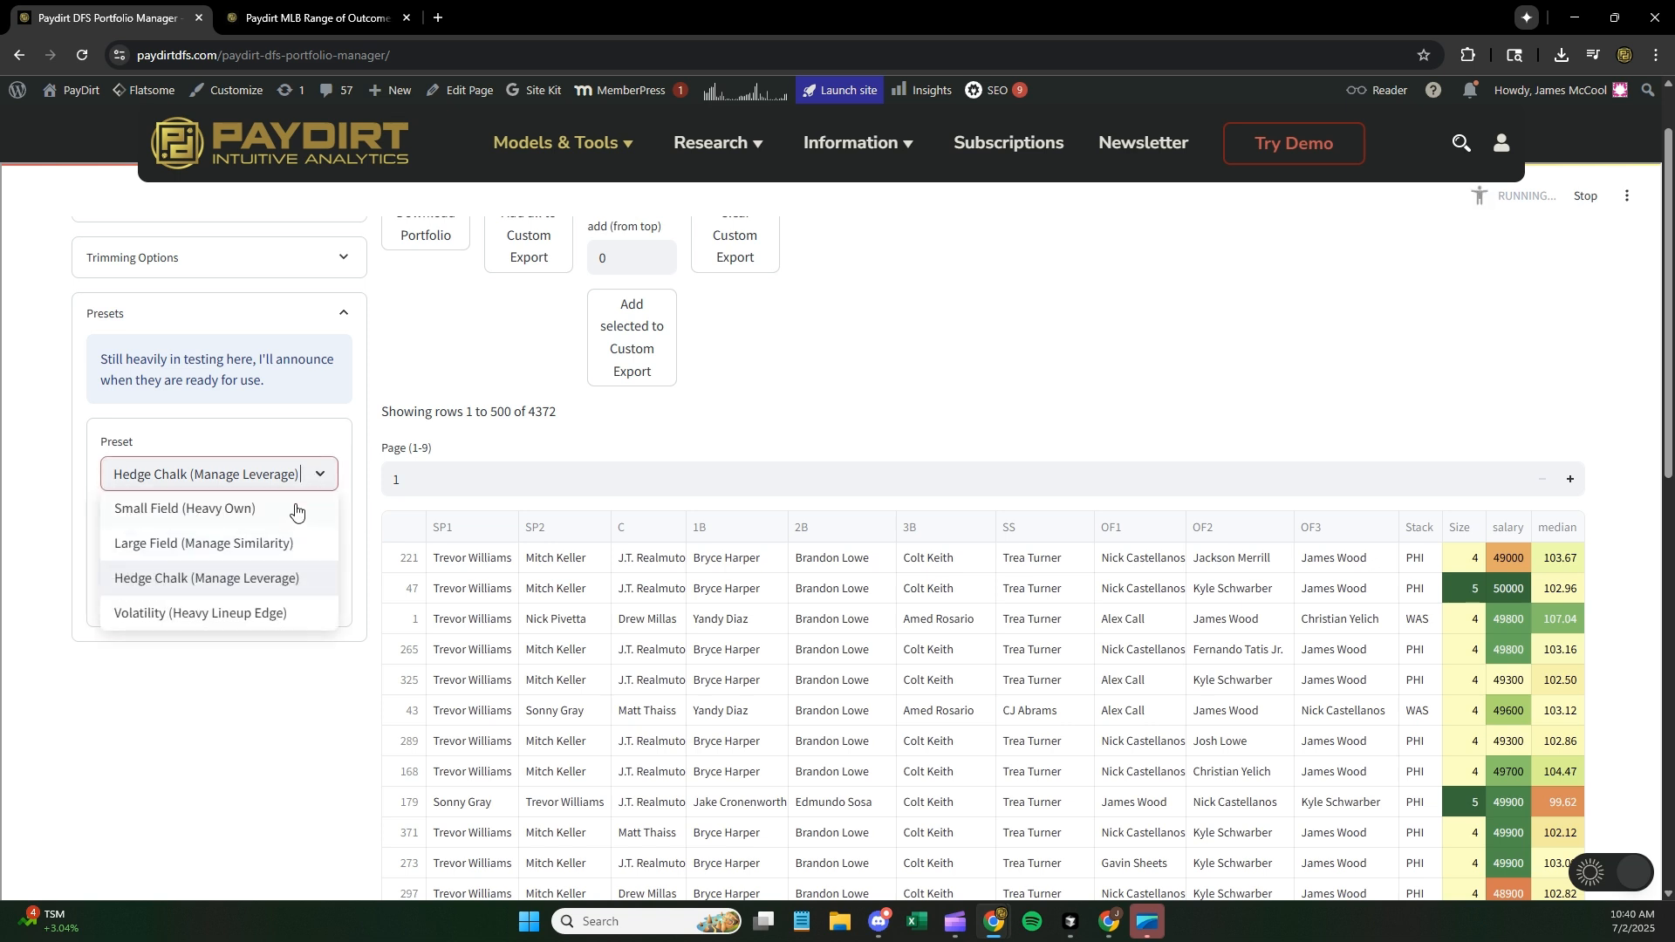
pyautogui.click(349, 534)
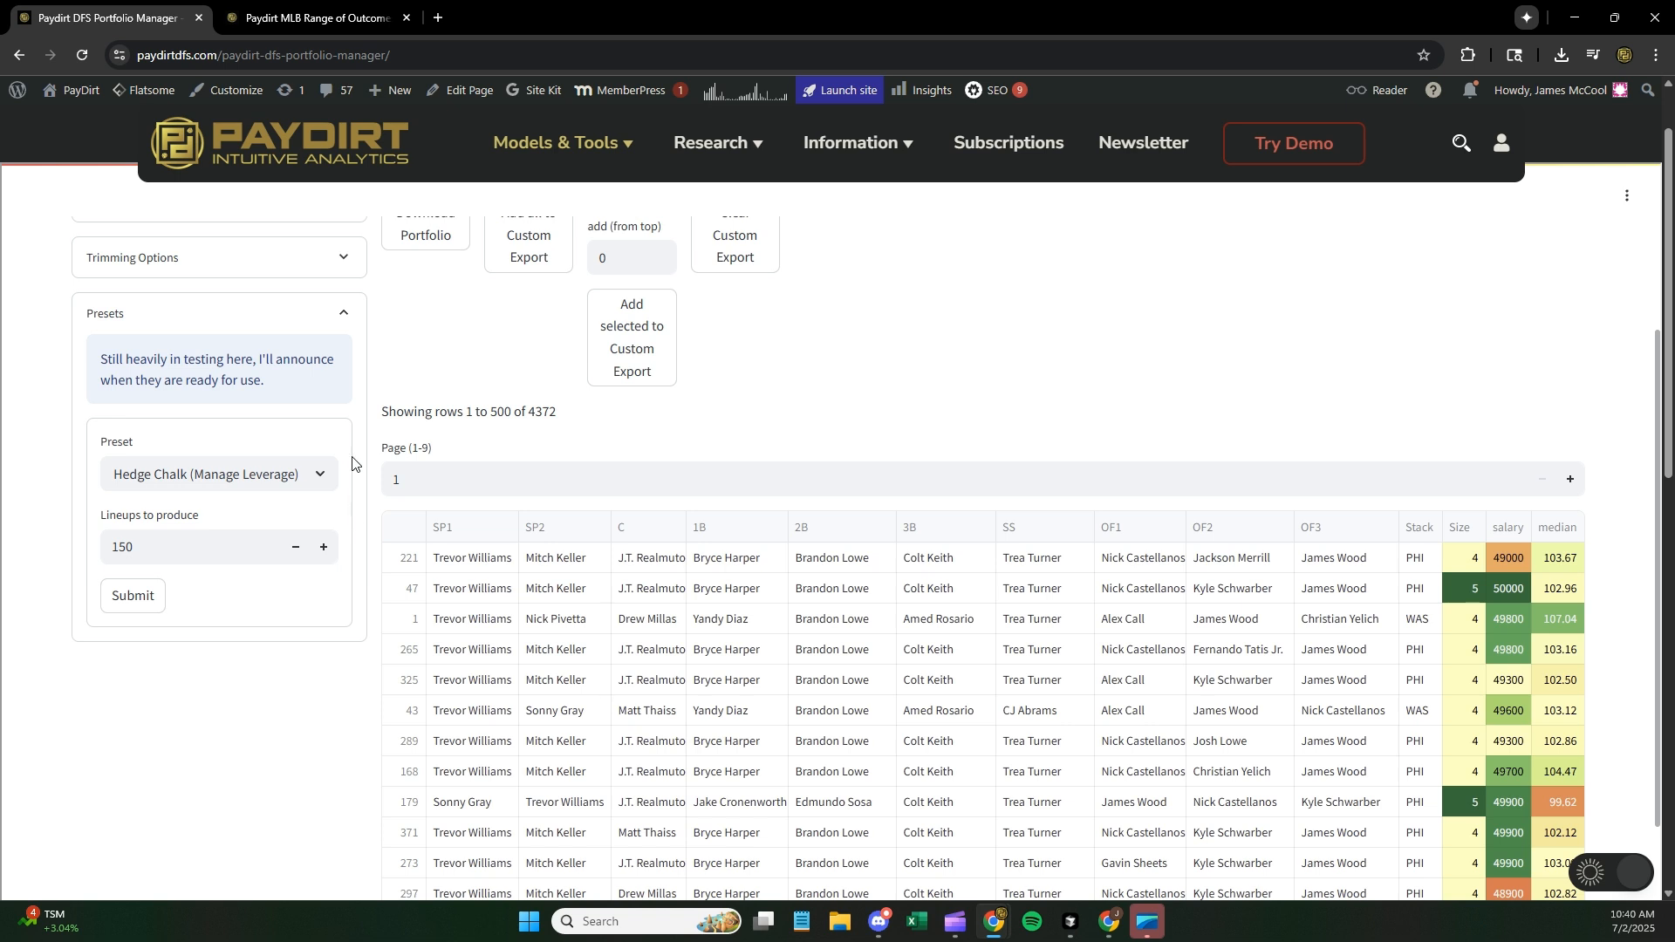
pyautogui.click(286, 260)
pyautogui.click(286, 266)
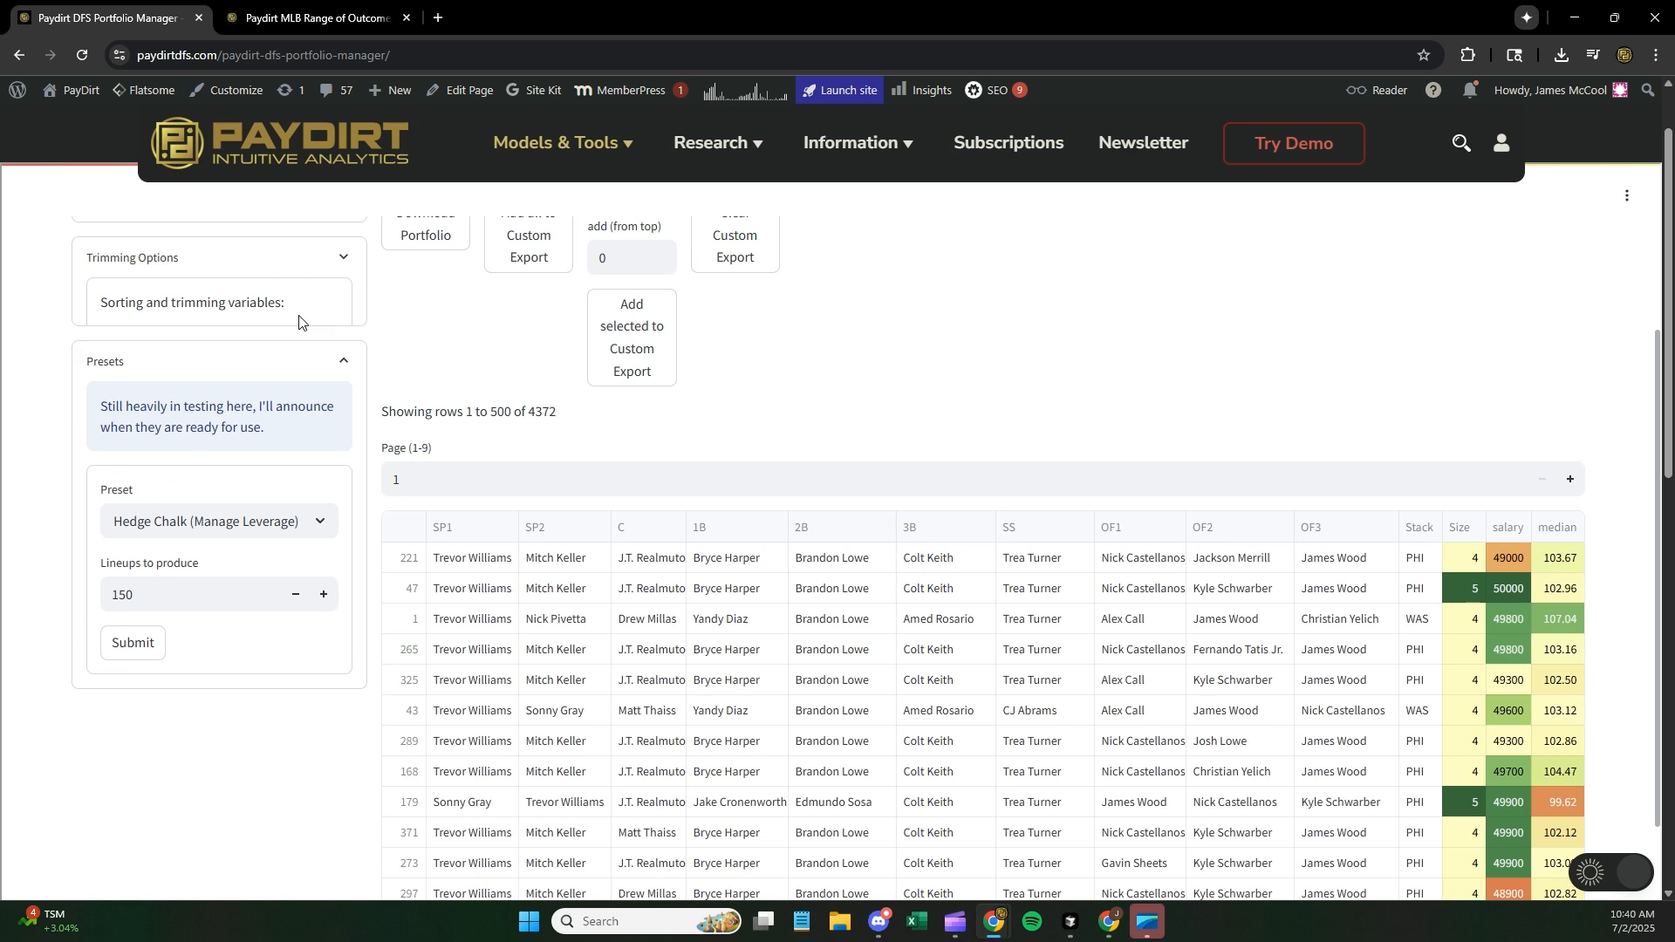
pyautogui.click(236, 290)
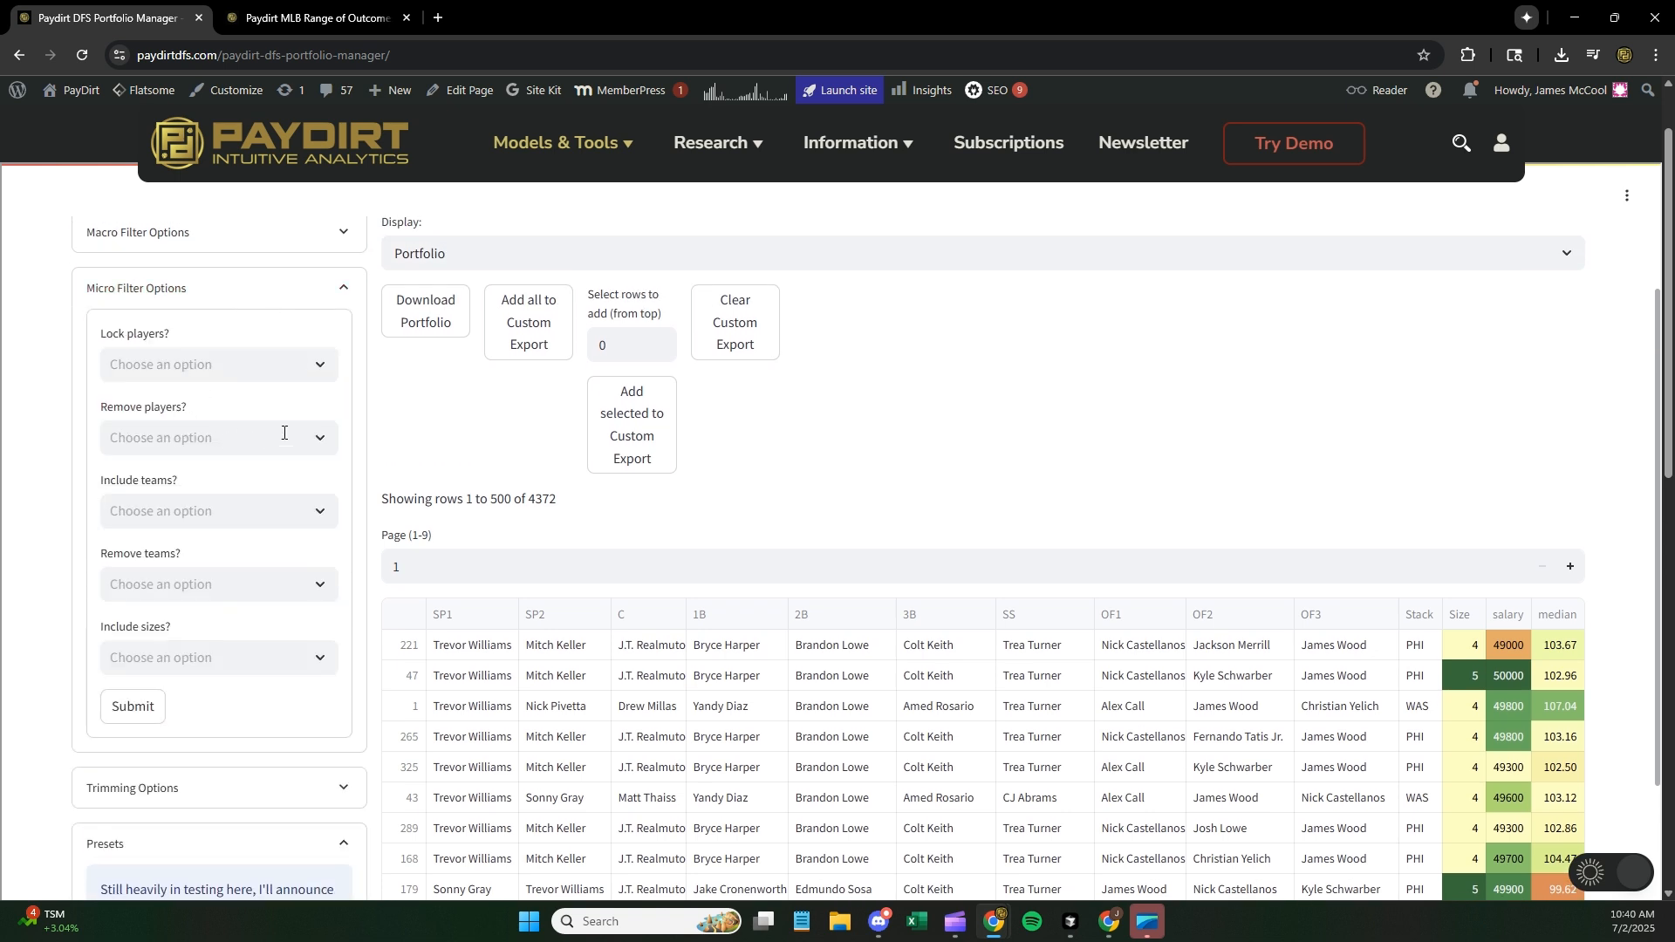
pyautogui.click(340, 288)
pyautogui.click(232, 565)
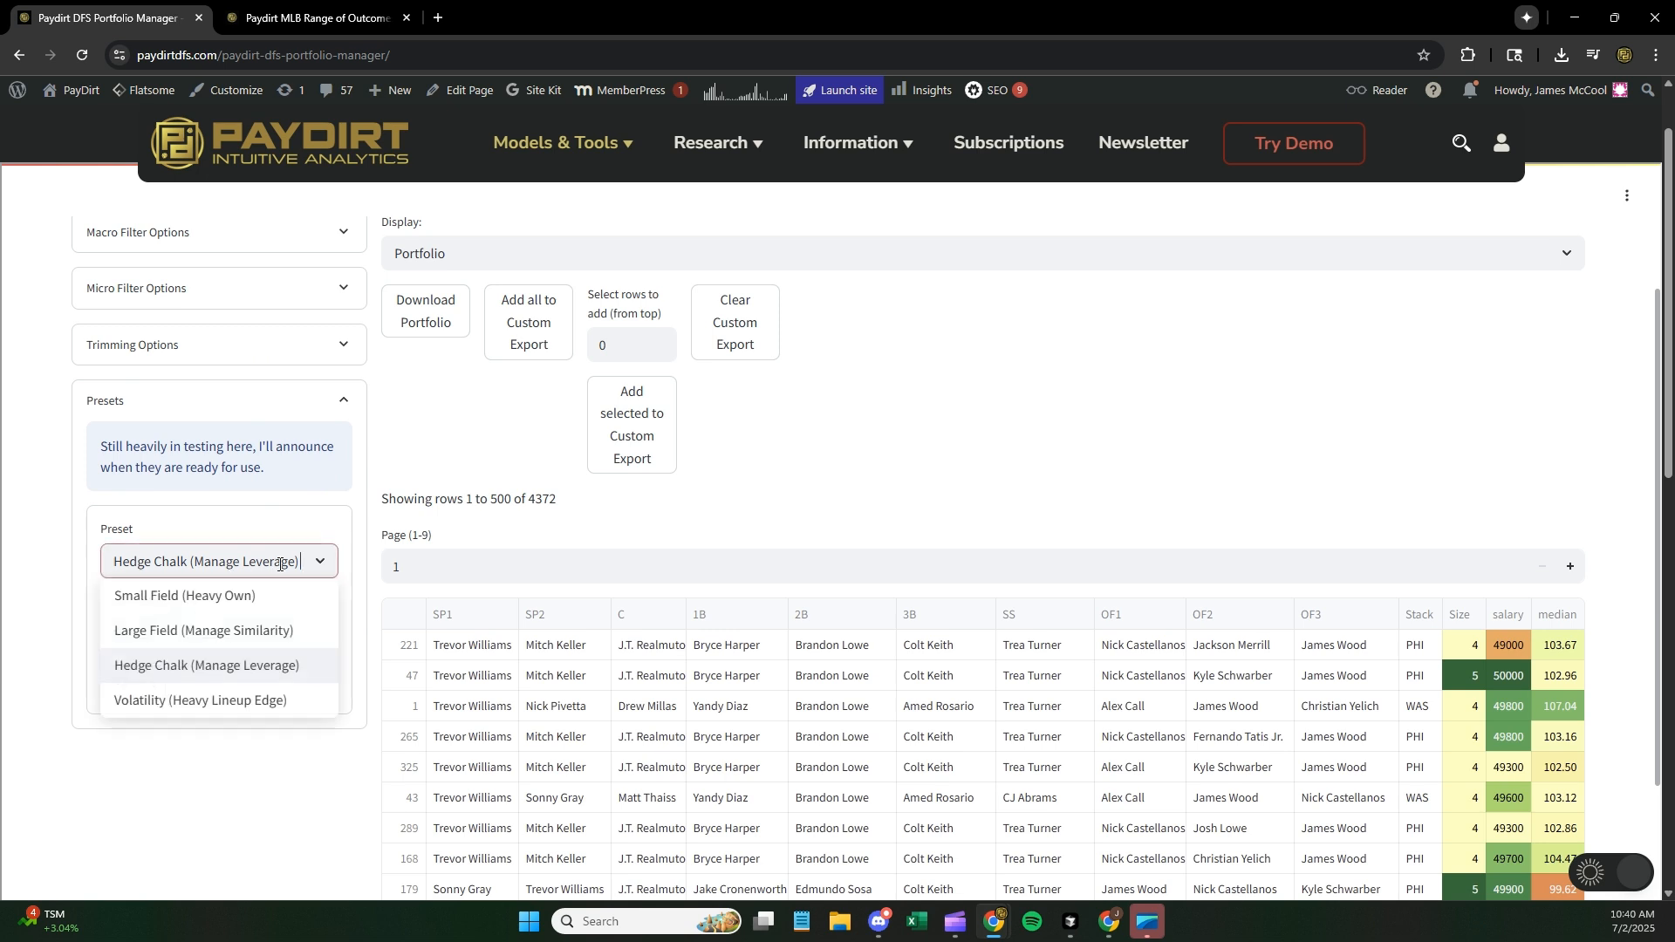
pyautogui.click(334, 403)
pyautogui.click(253, 301)
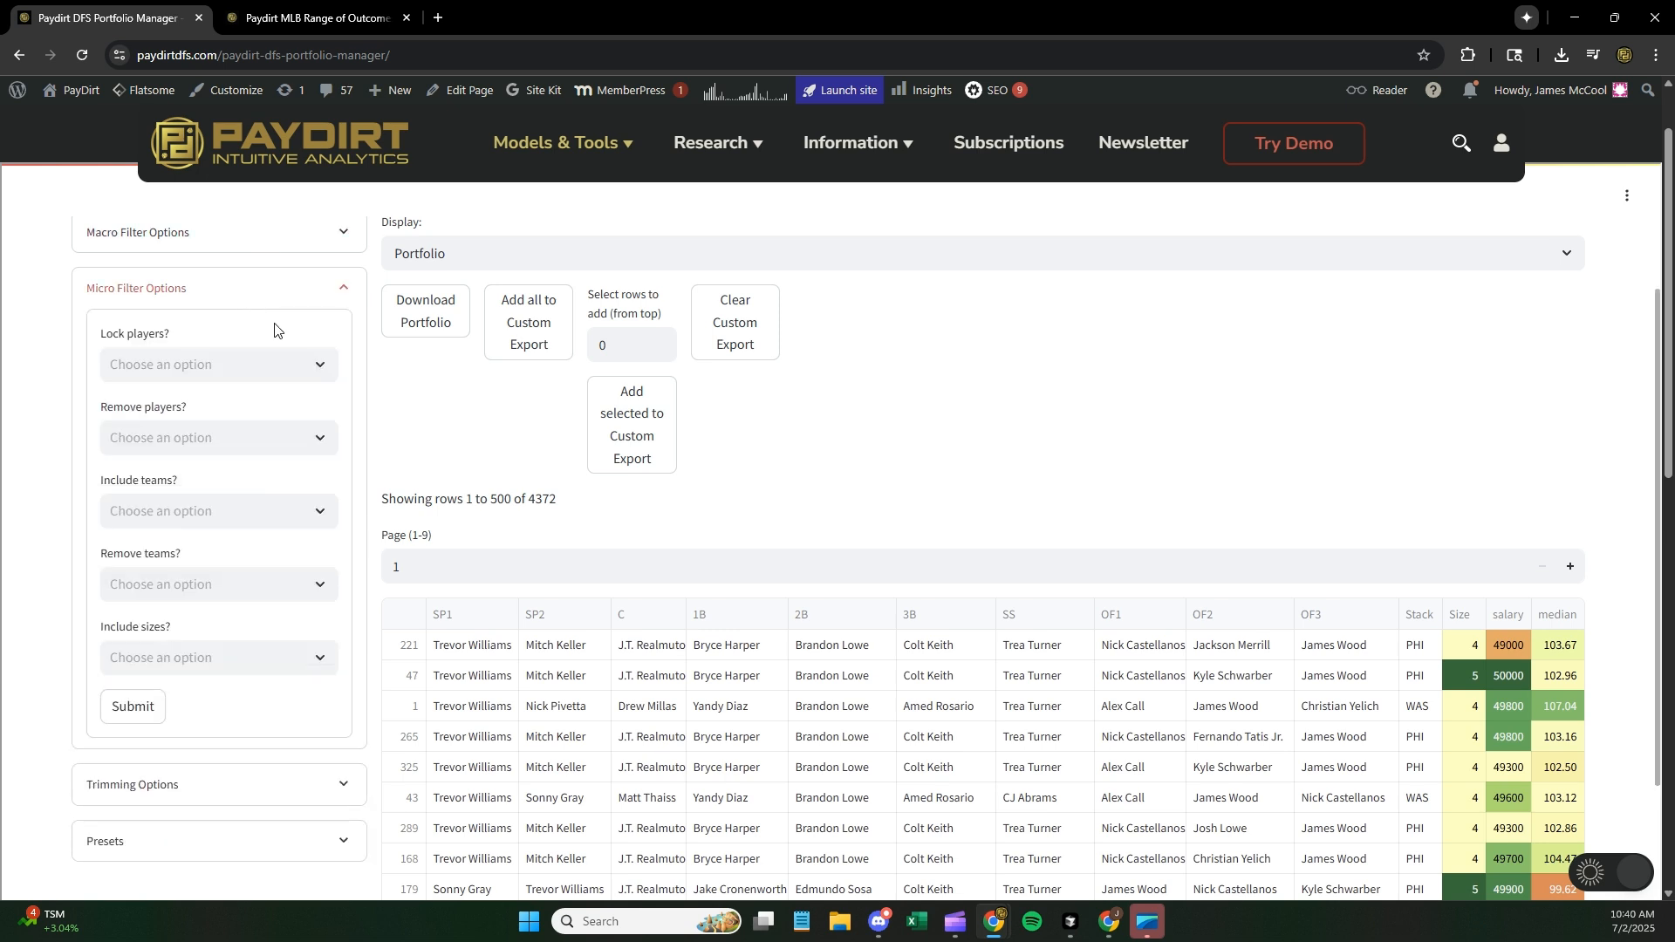
pyautogui.click(300, 297)
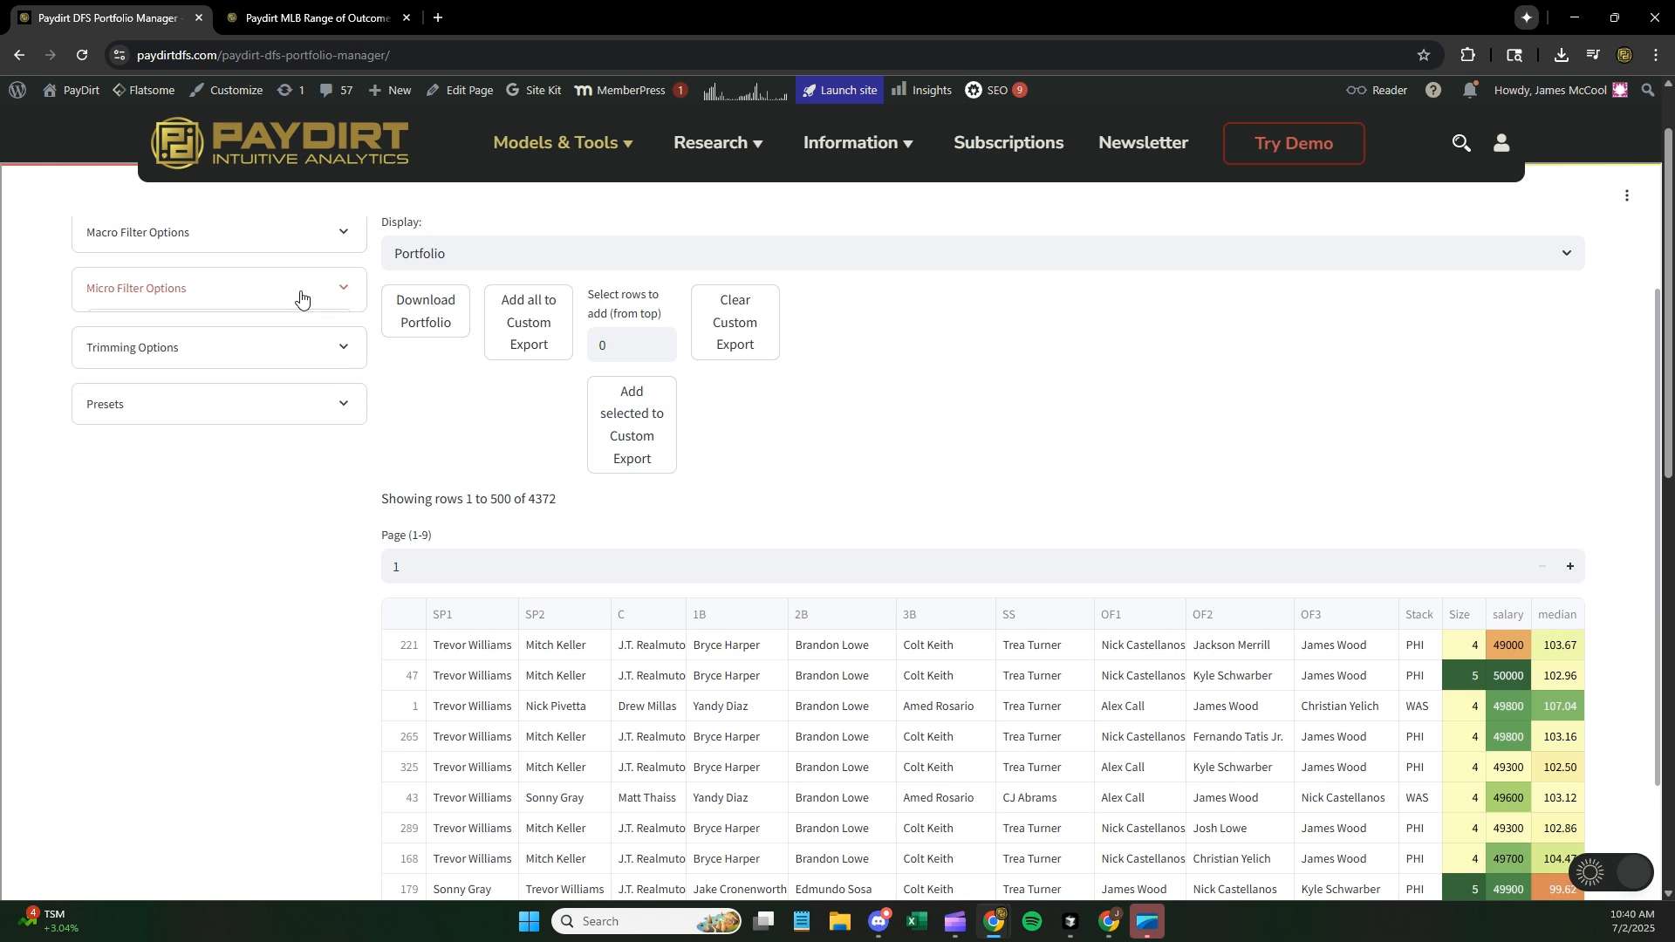
pyautogui.click(258, 411)
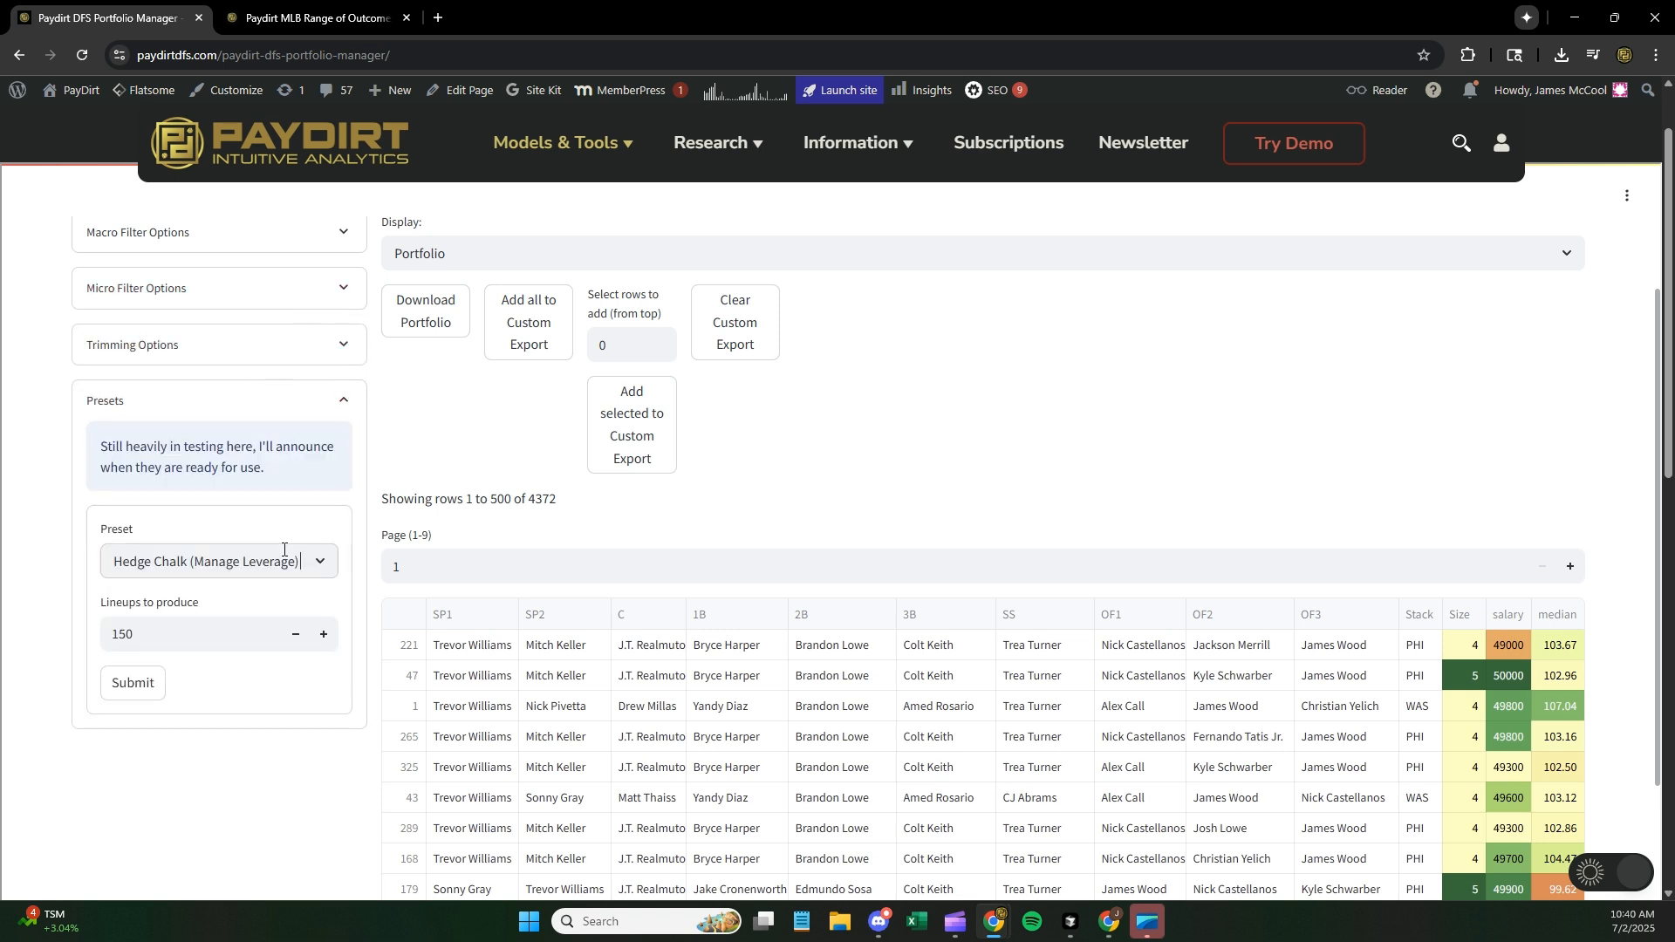
pyautogui.click(209, 561)
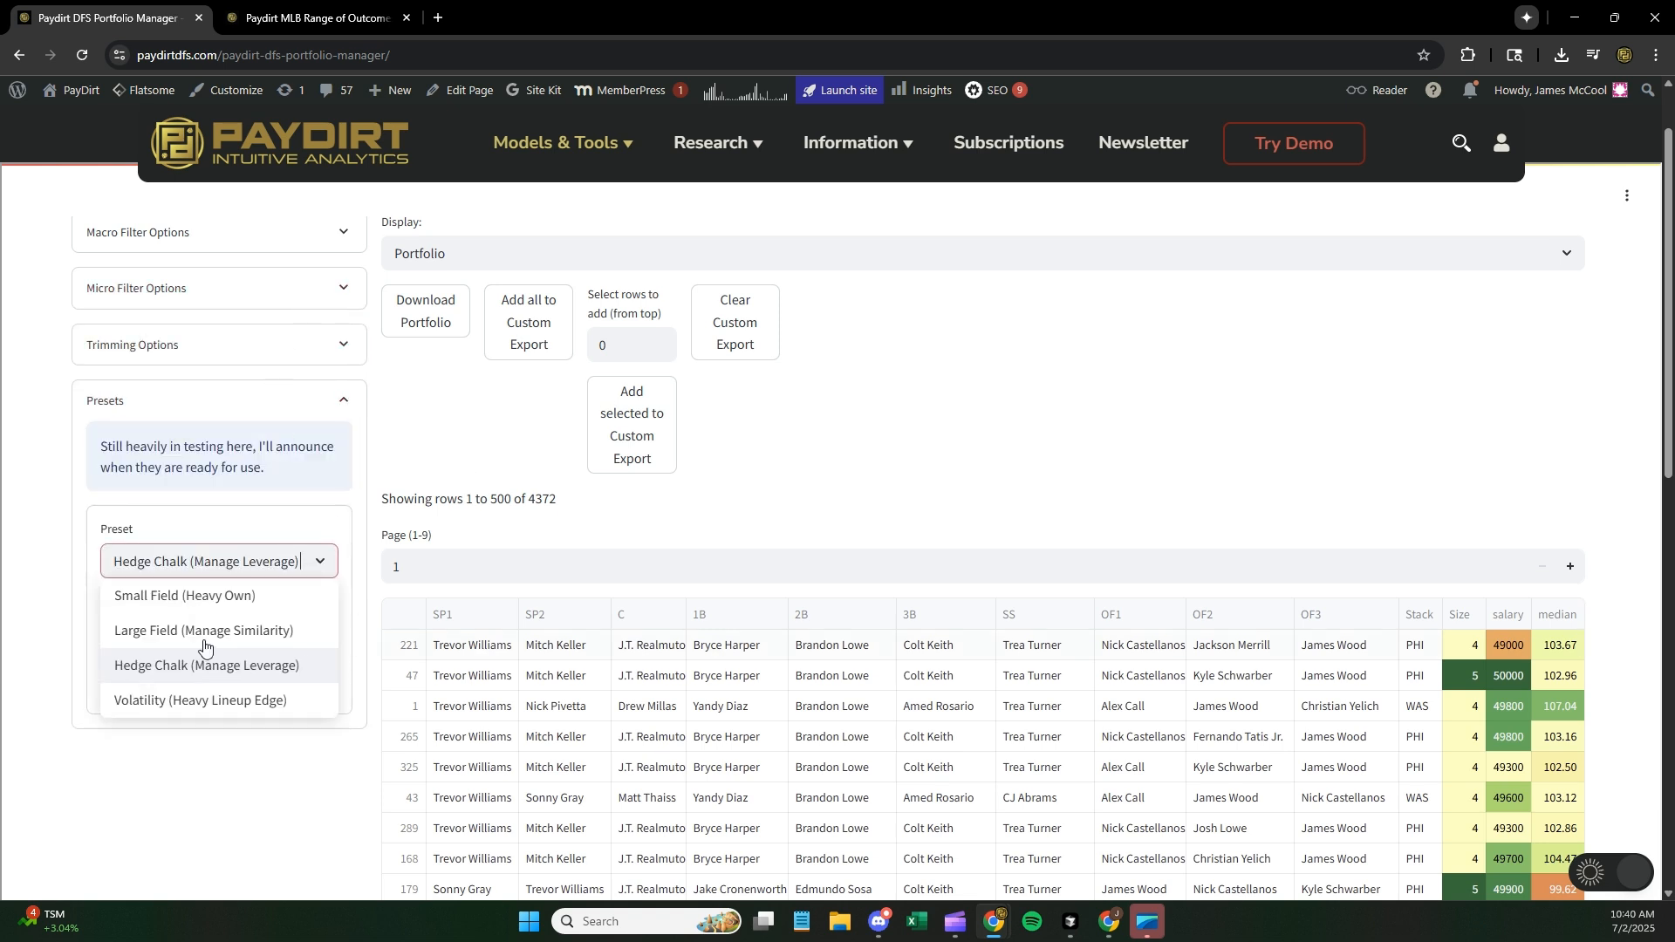
pyautogui.click(351, 529)
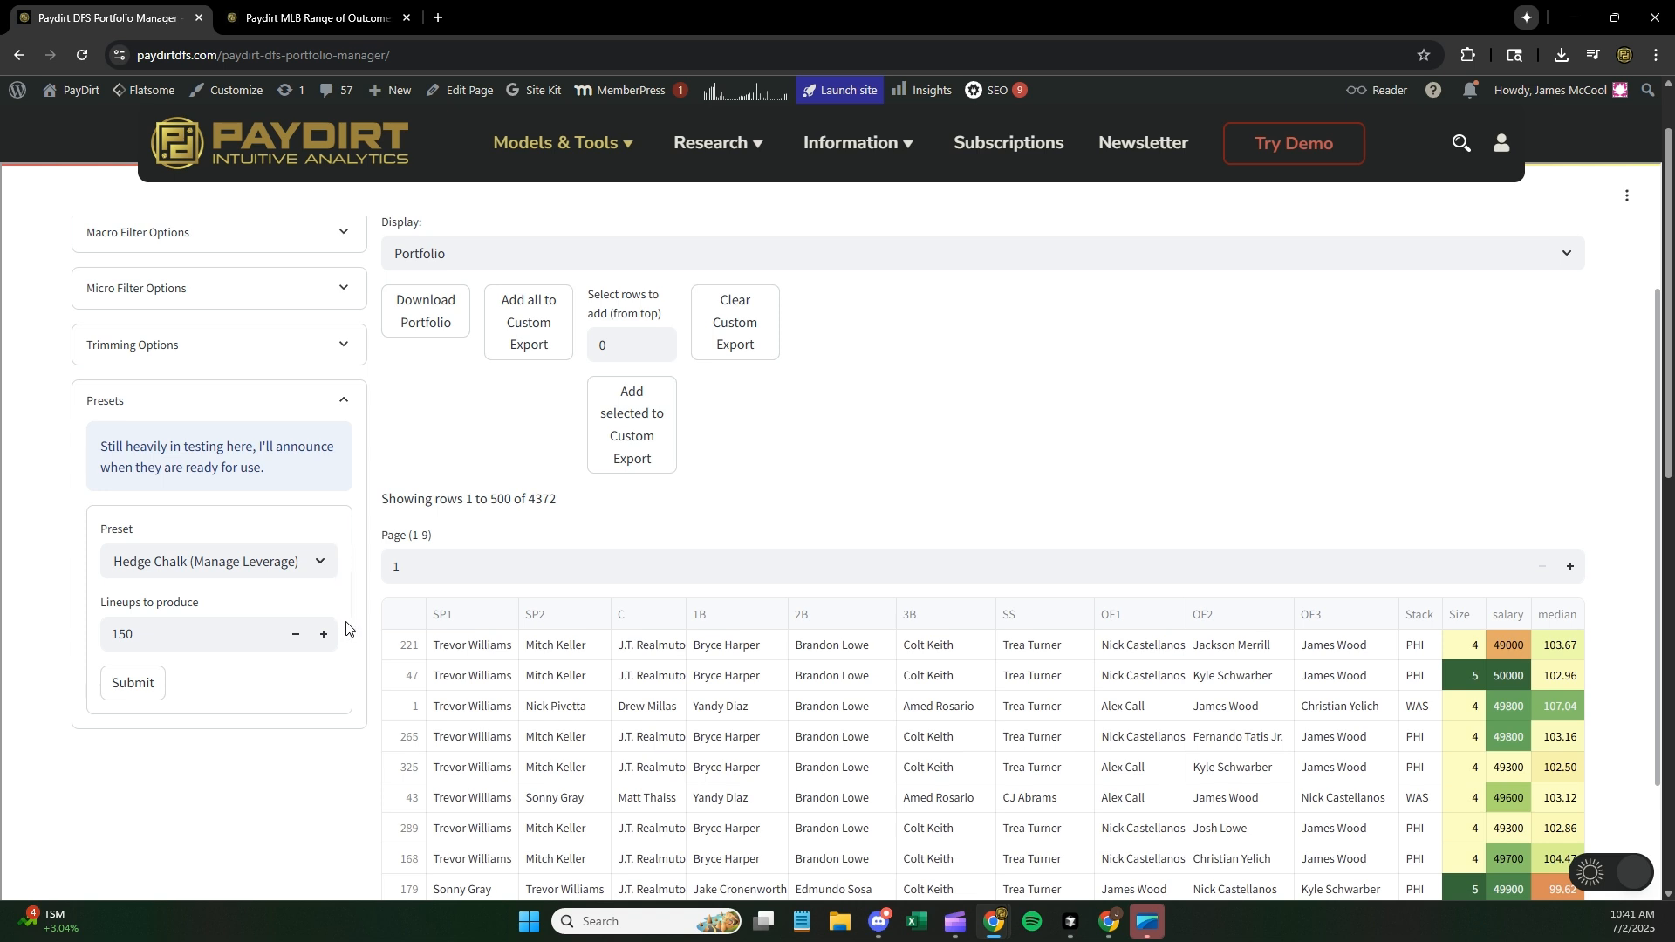
# - Apply the Hedge Chalk (Manage Leverage) preset with 150 lineups to produce, and enlarge the resulting lineup table
pyautogui.click(142, 681)
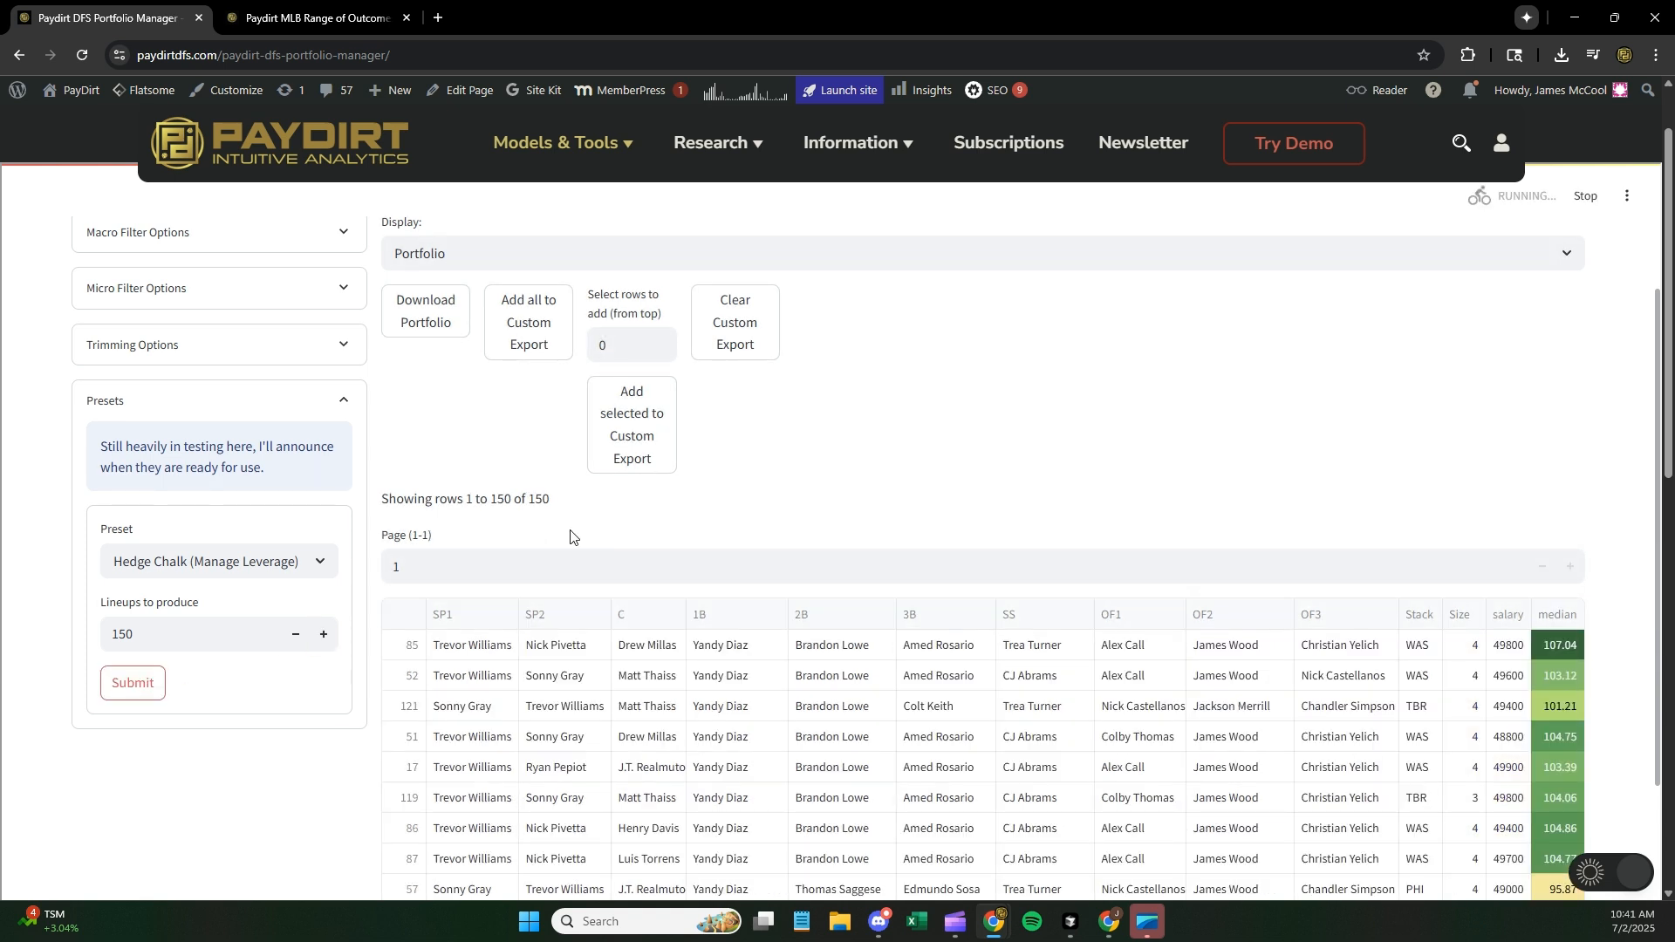
pyautogui.scroll(-3, 283, 760)
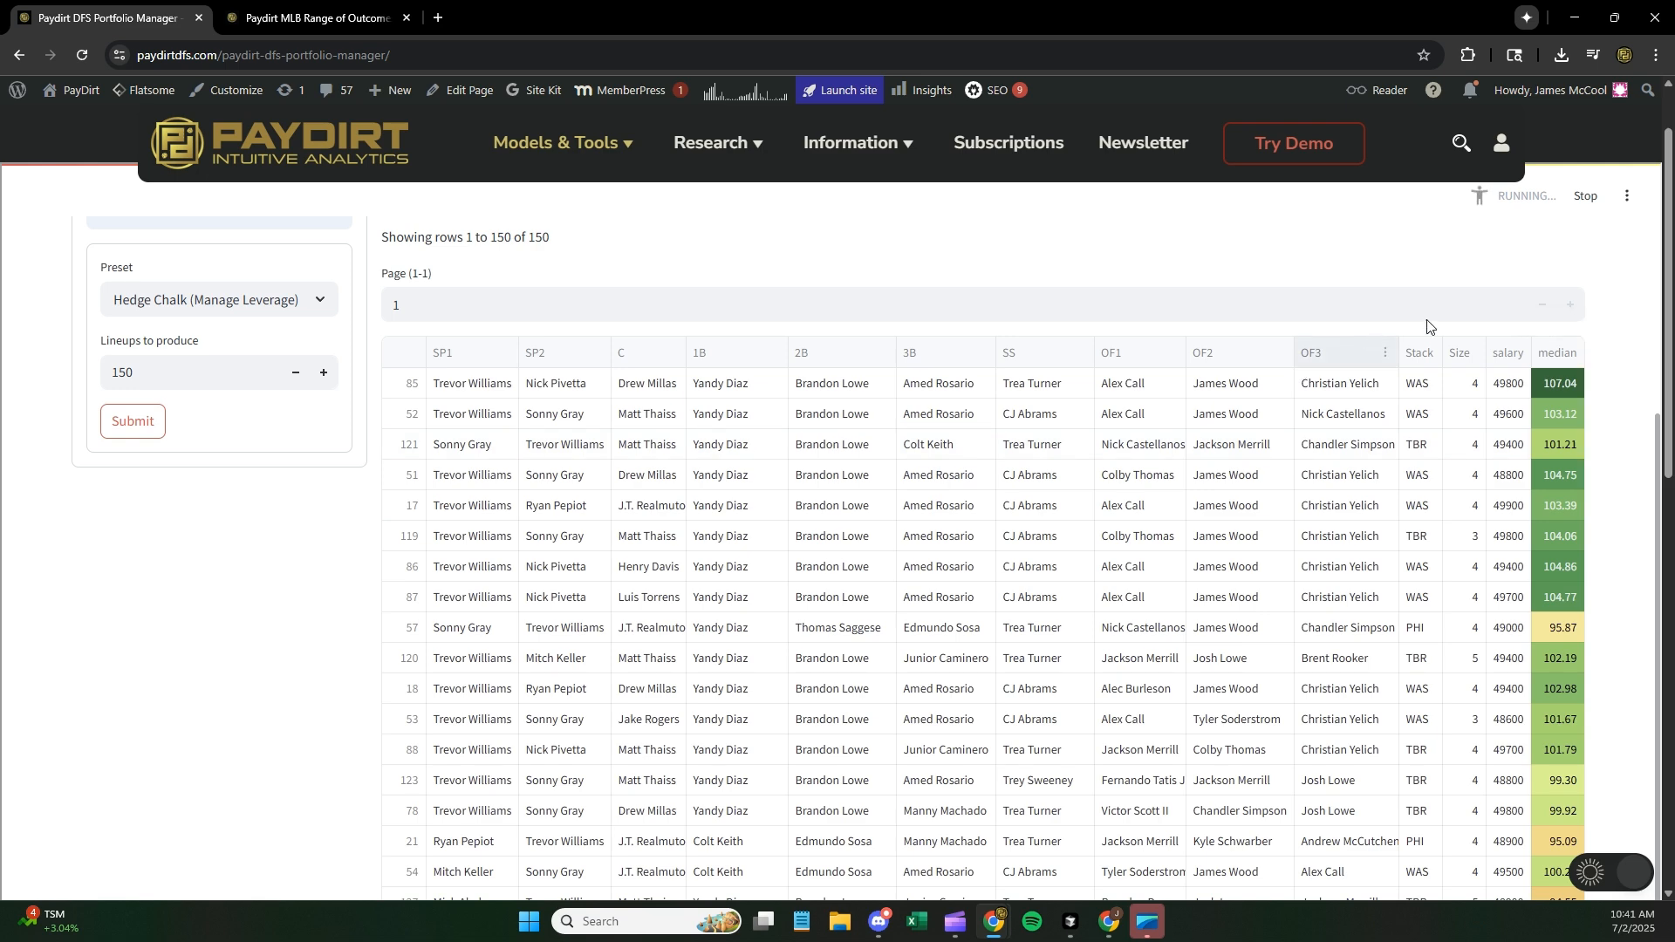
pyautogui.click(1576, 321)
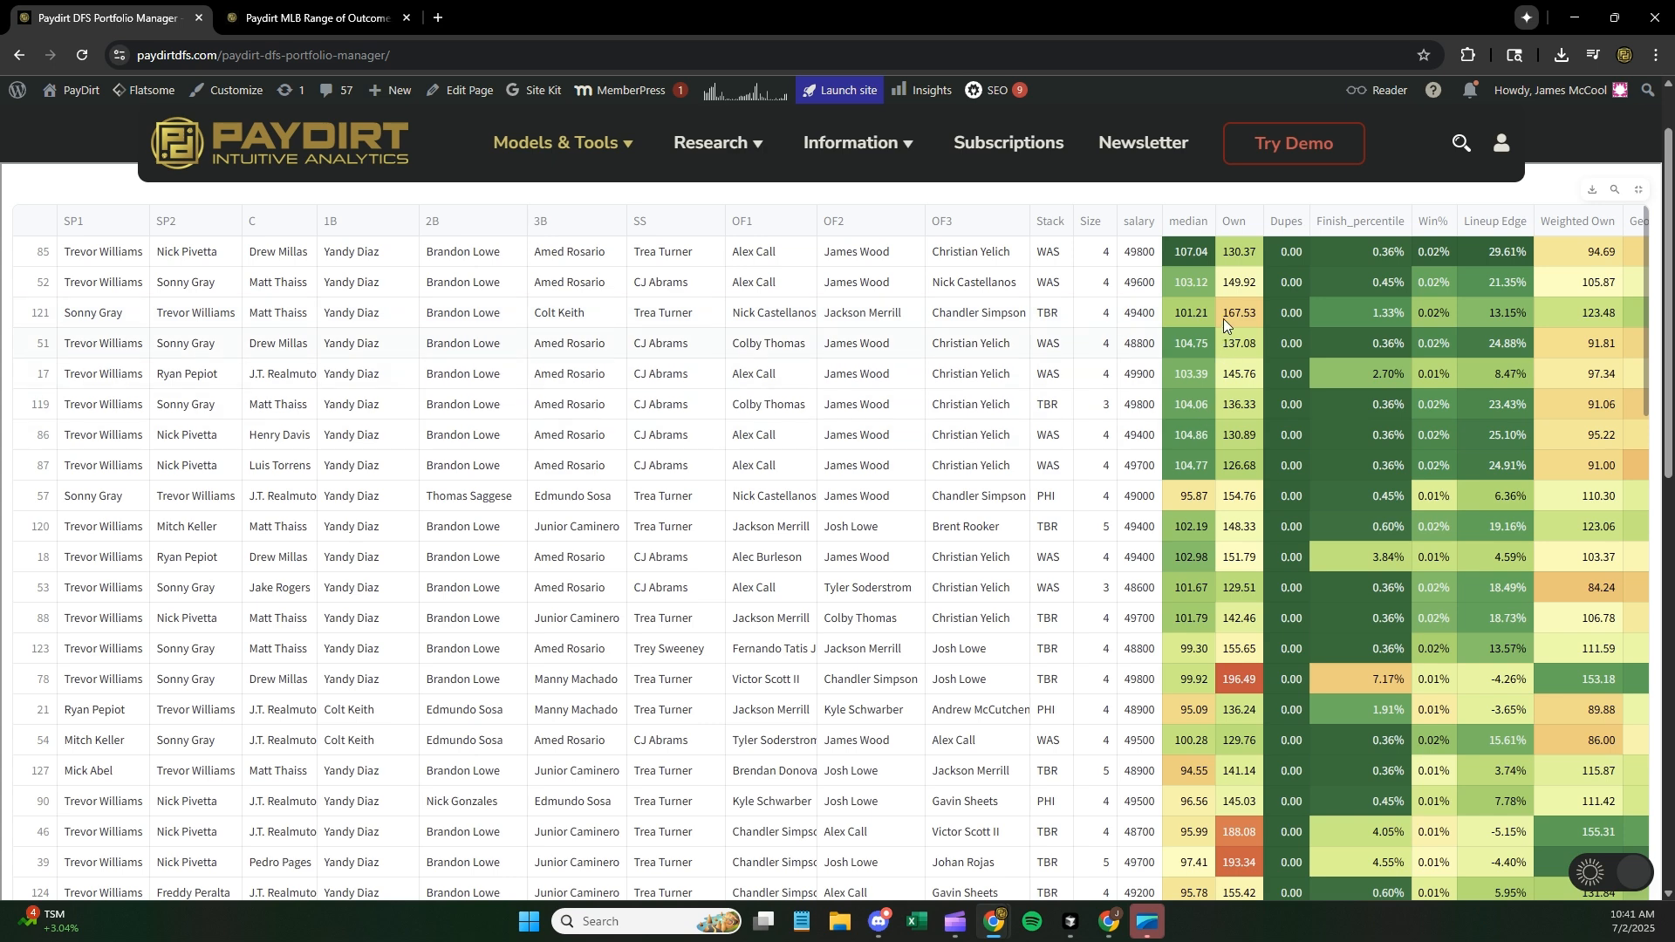
# - Examine the median and ownership values of the Hedge Chalk lineups, and return the table to its normal size
pyautogui.scroll(-2, 1192, 359)
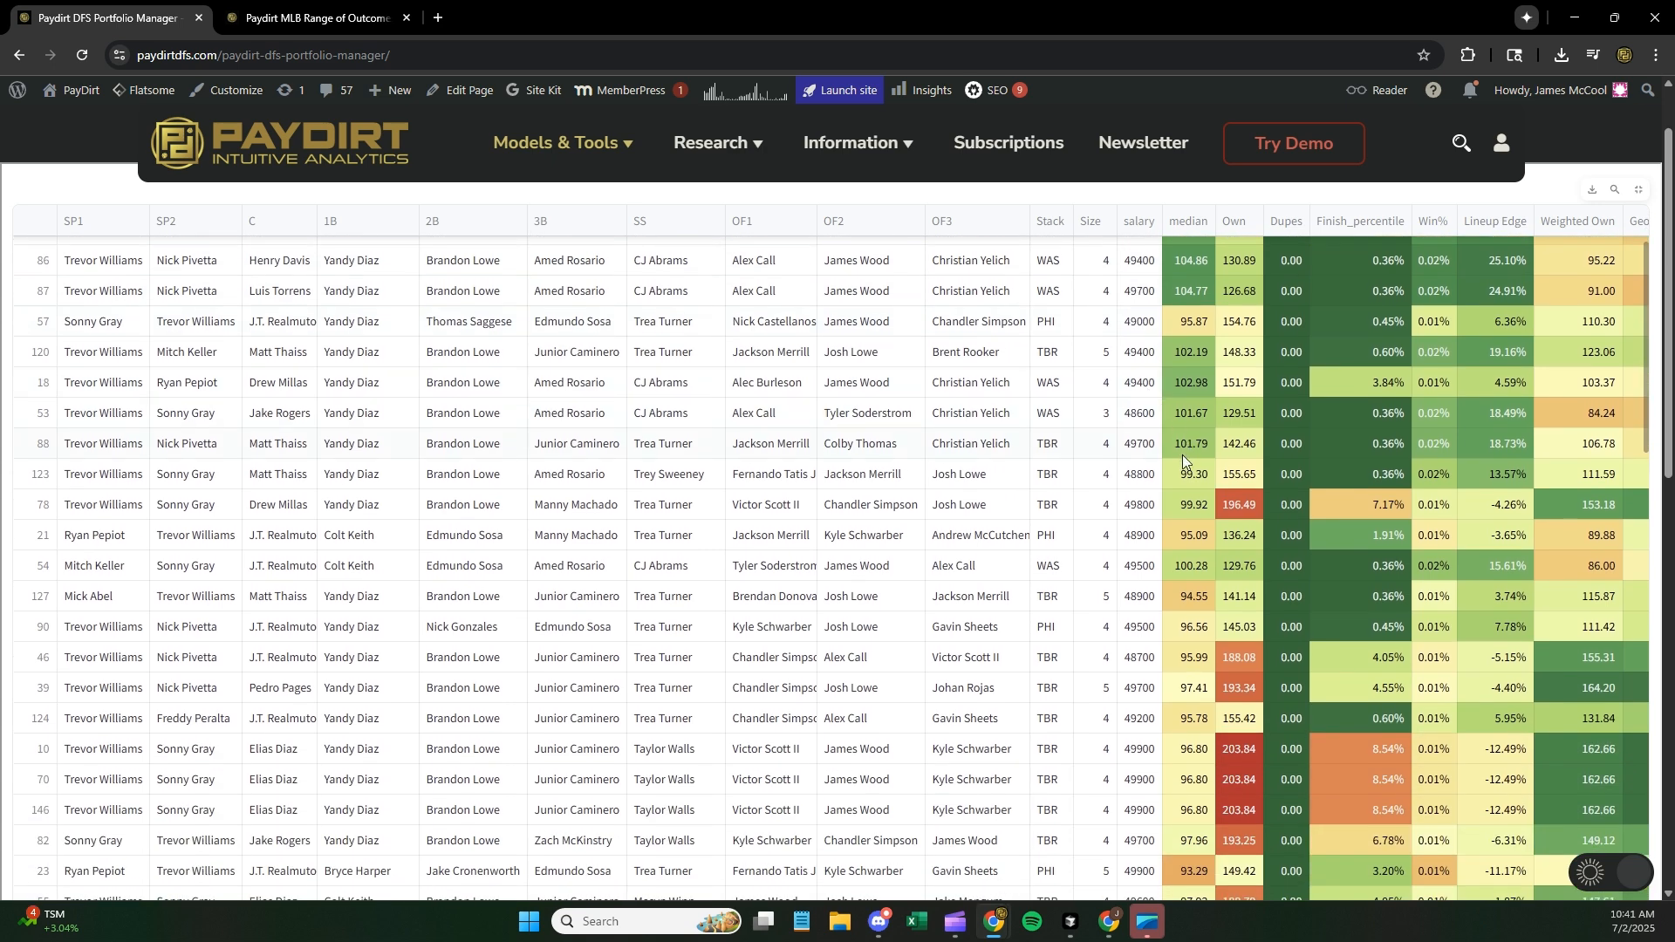
pyautogui.scroll(2, 1184, 460)
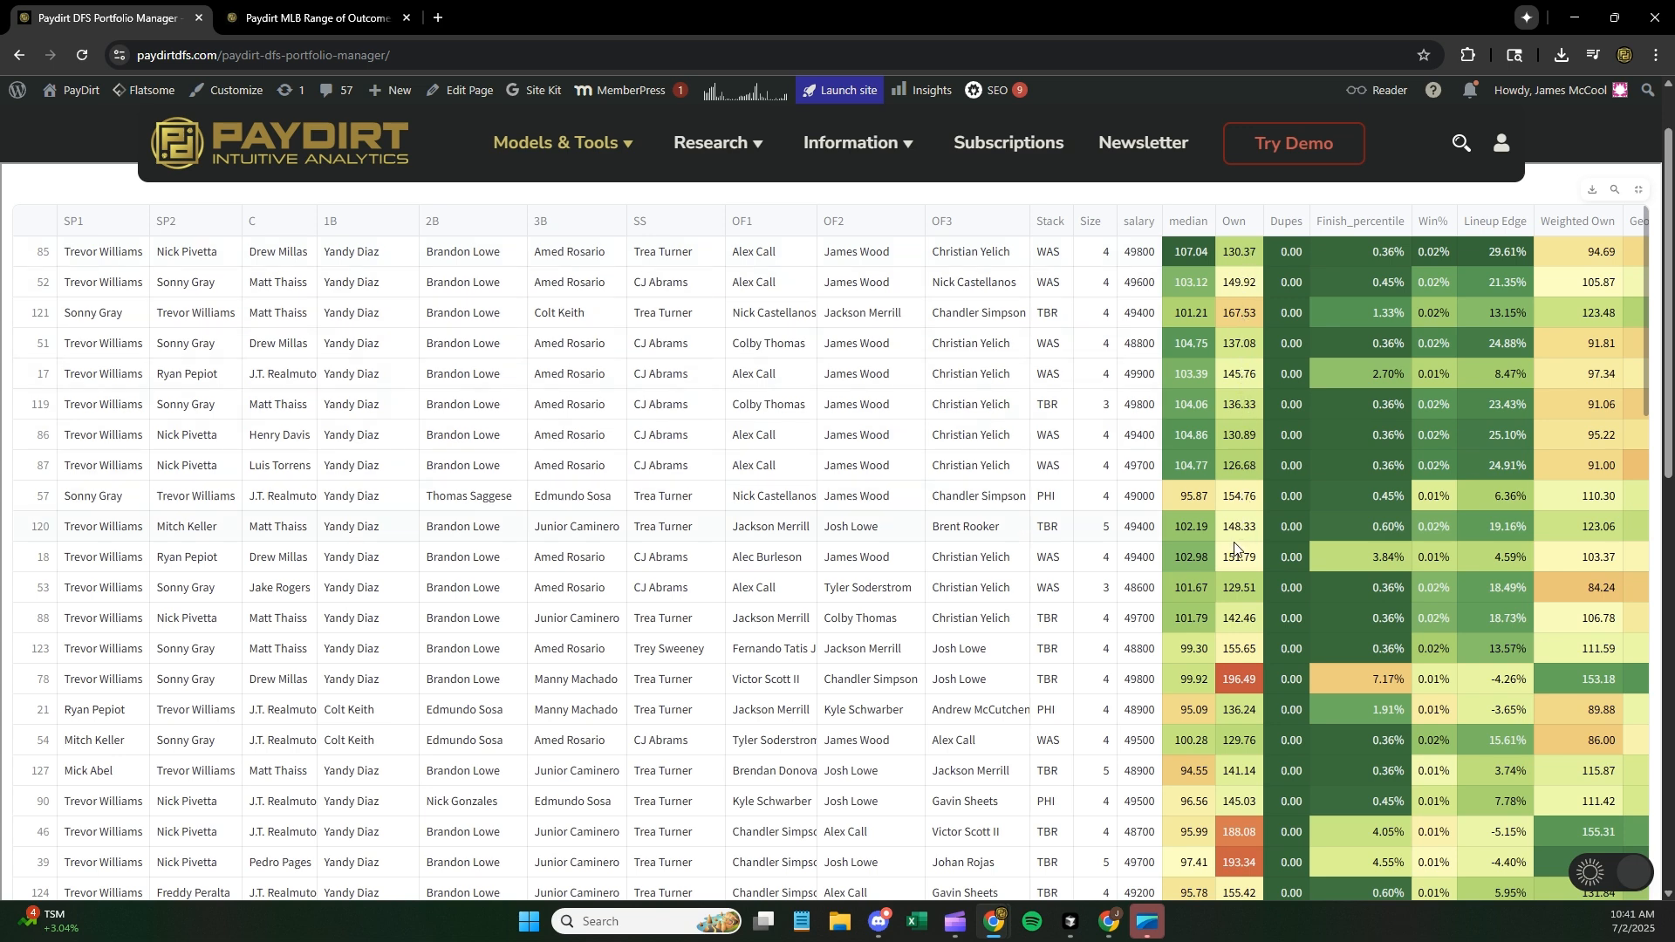
pyautogui.scroll(-3, 1235, 646)
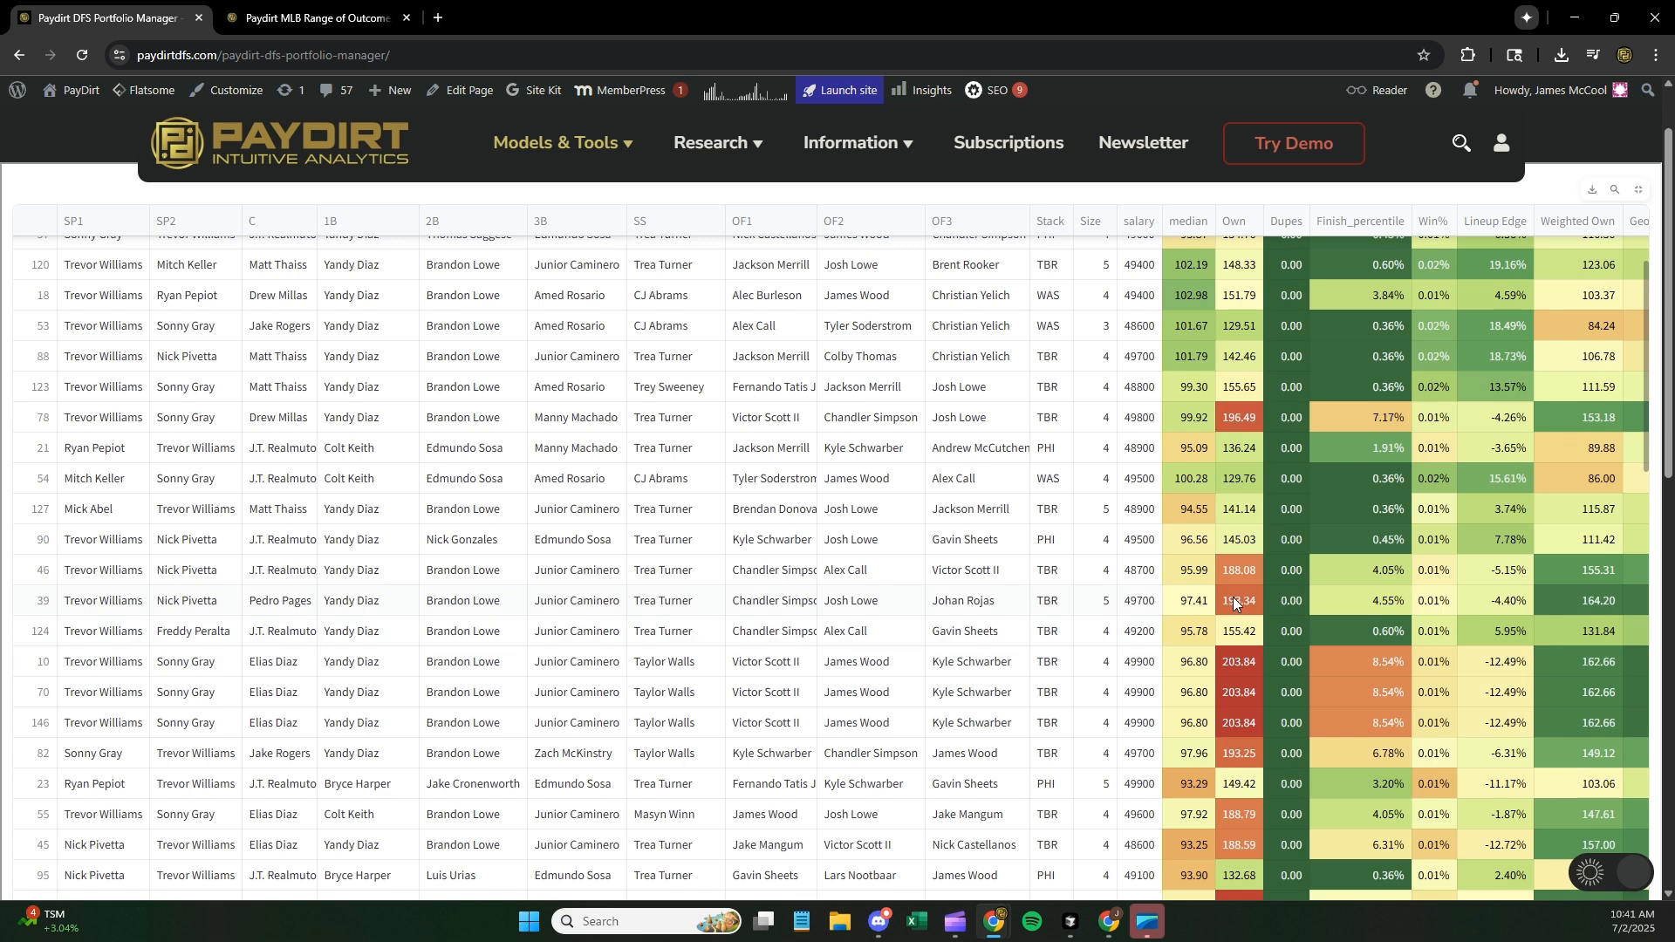
pyautogui.scroll(5, 1218, 545)
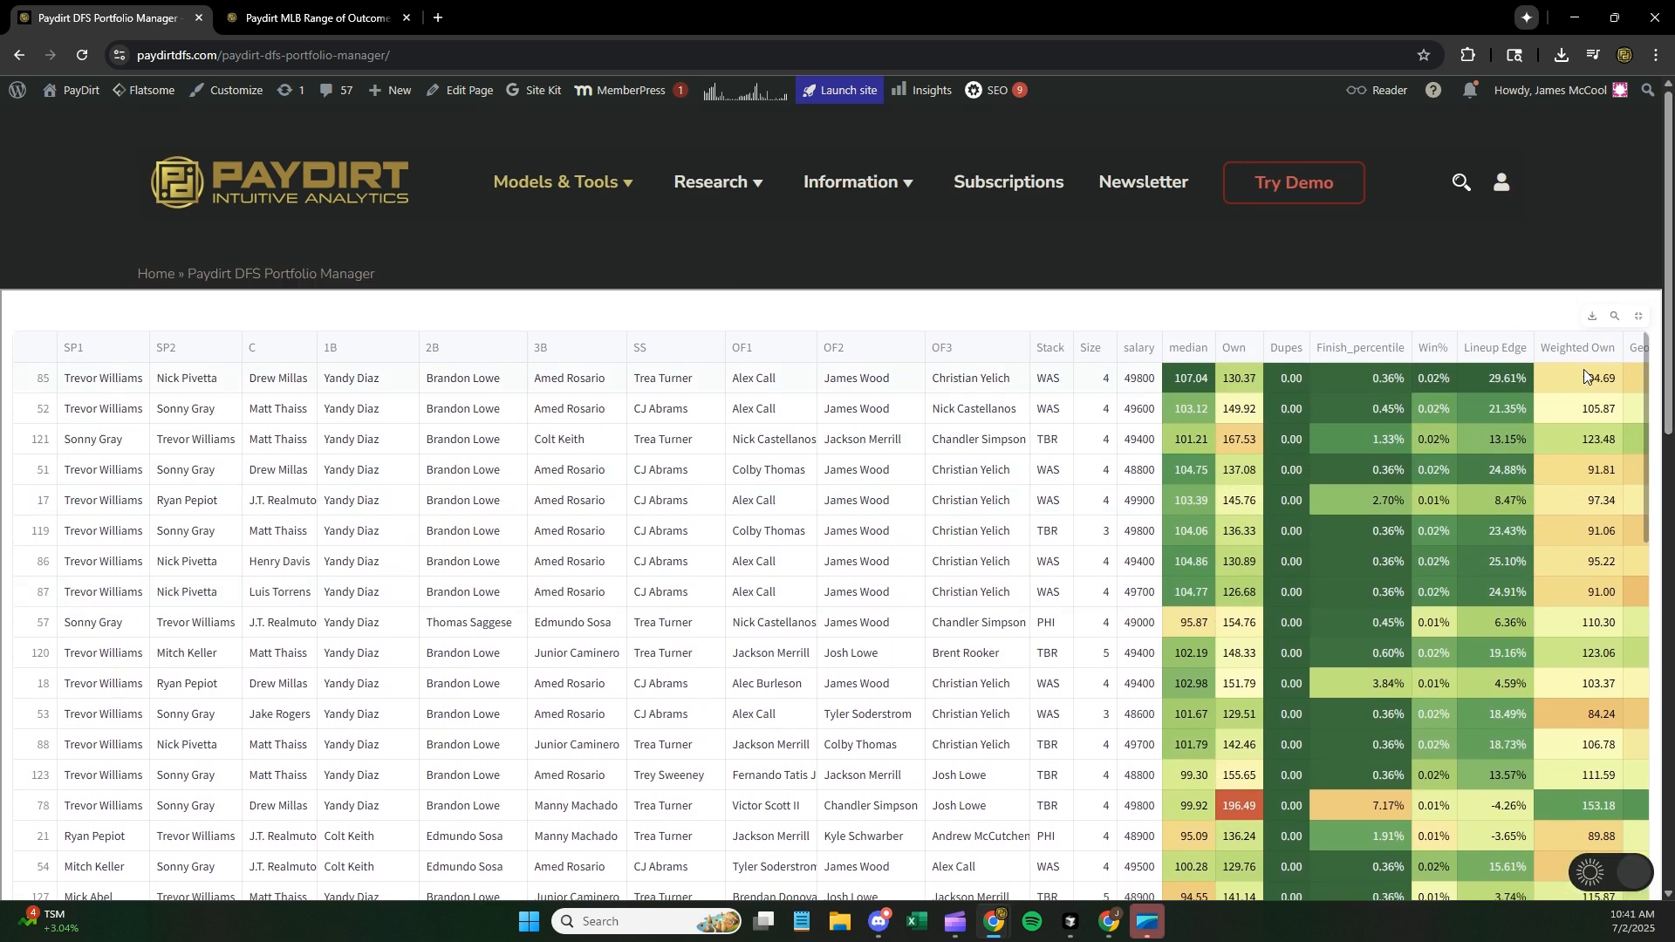
pyautogui.click(1640, 316)
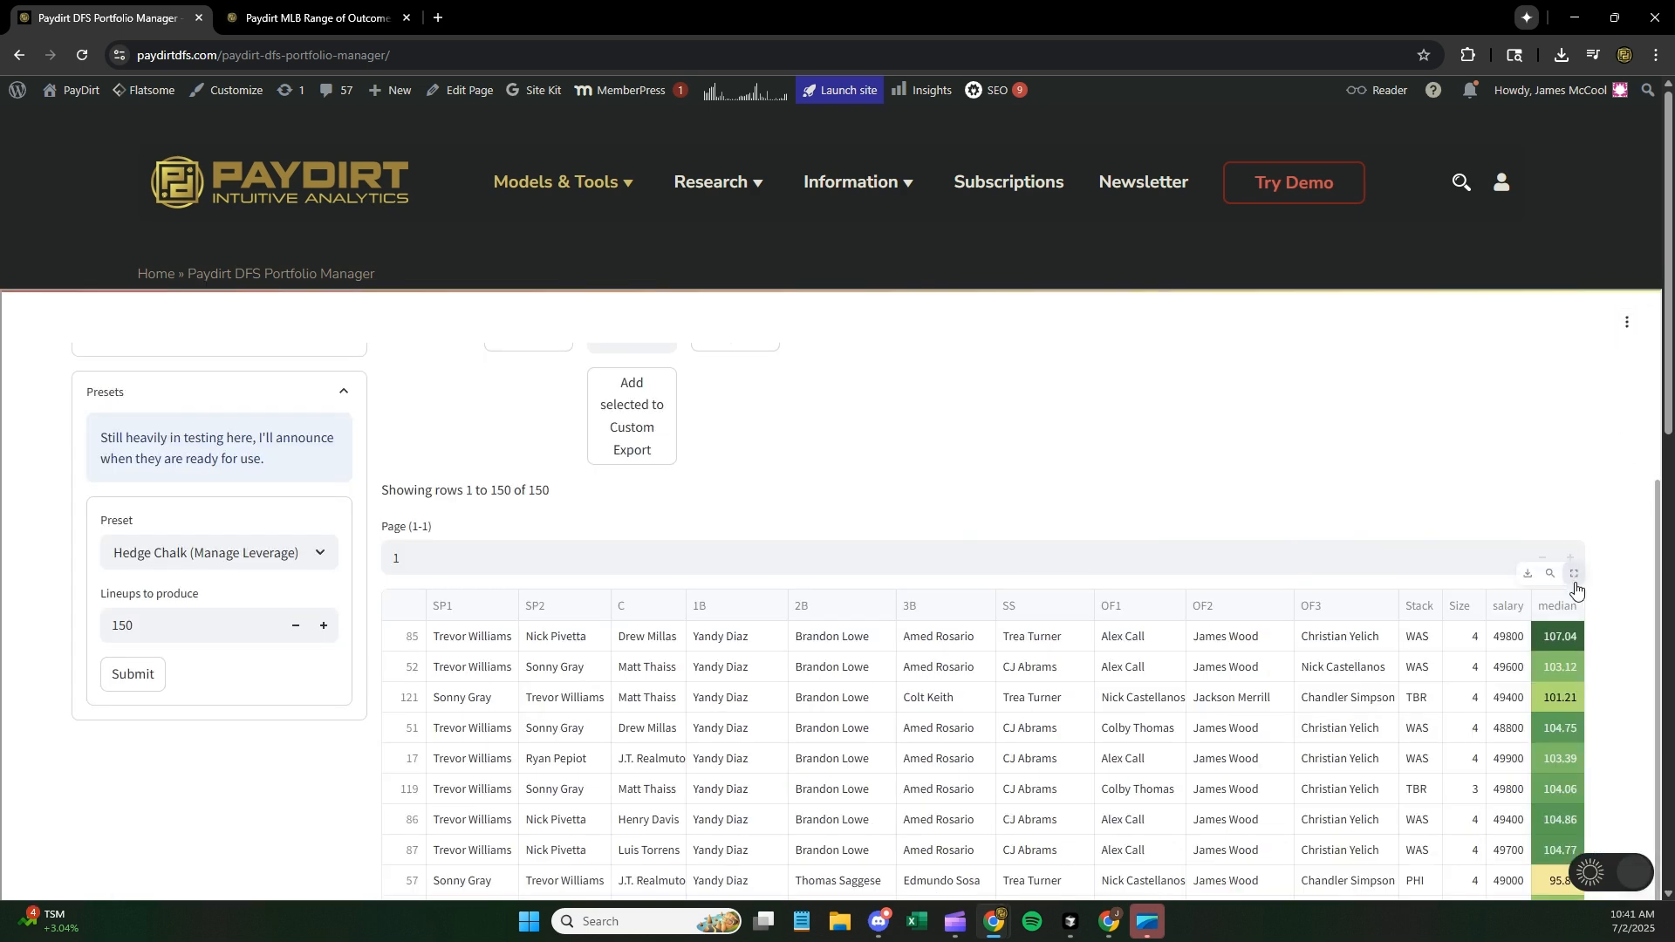
# - Clear the Similarity Score sorting in the enlarged lineup table, and return the table to its normal size
pyautogui.click(1571, 573)
pyautogui.scroll(-3, 1571, 639)
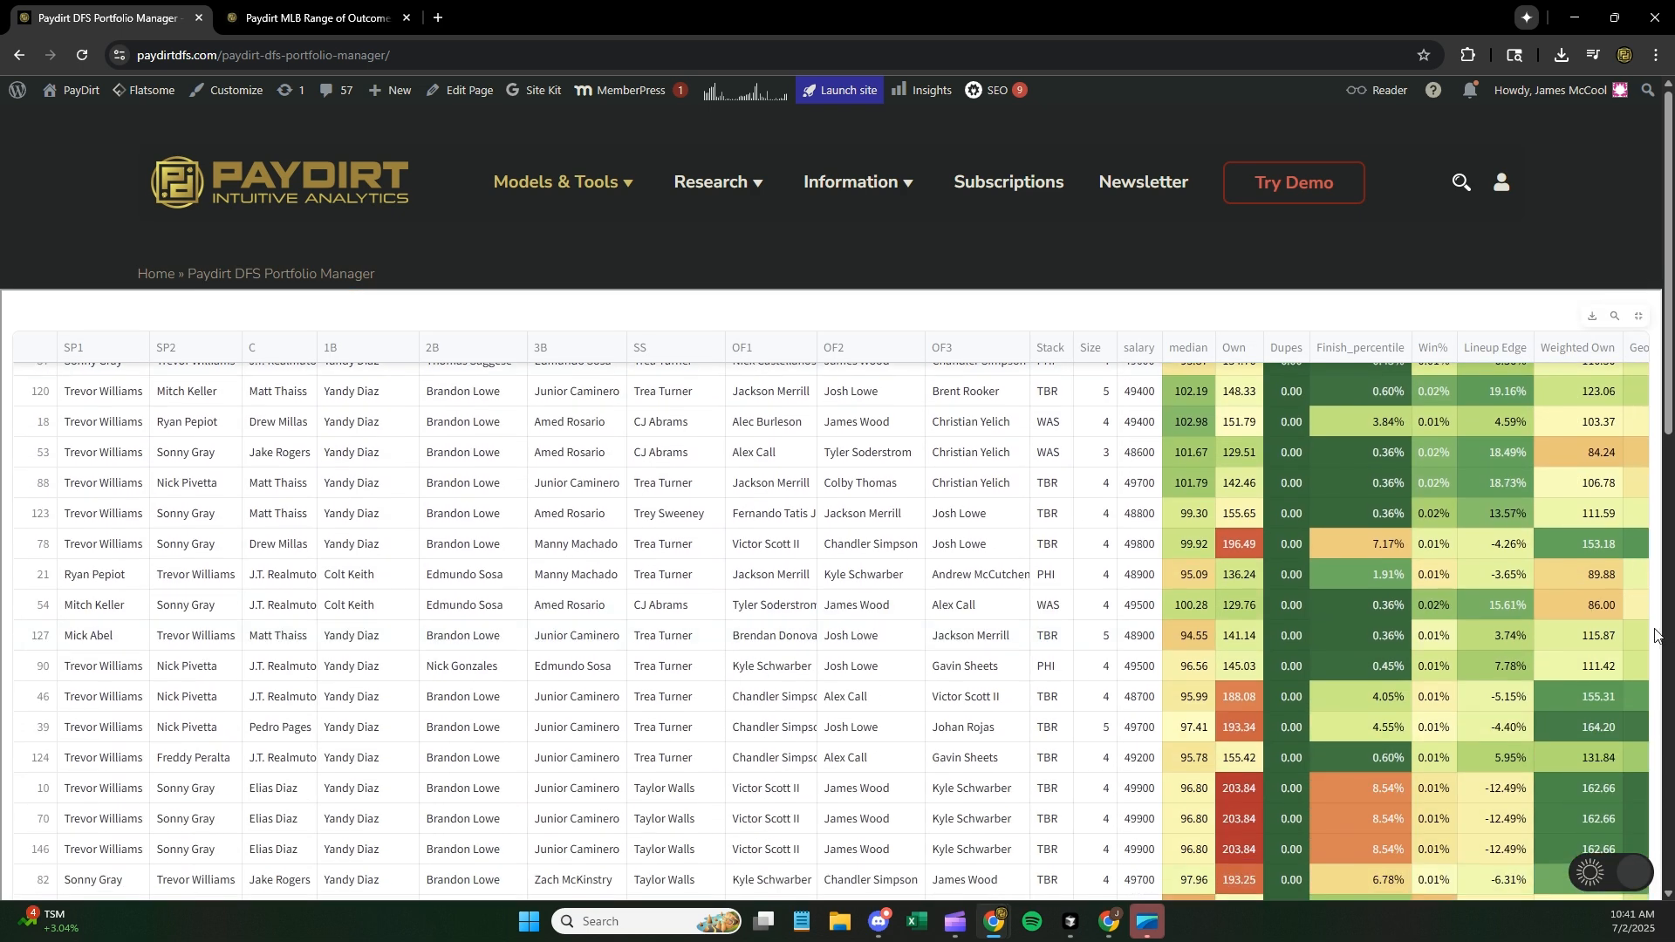
pyautogui.scroll(-5, 1655, 635)
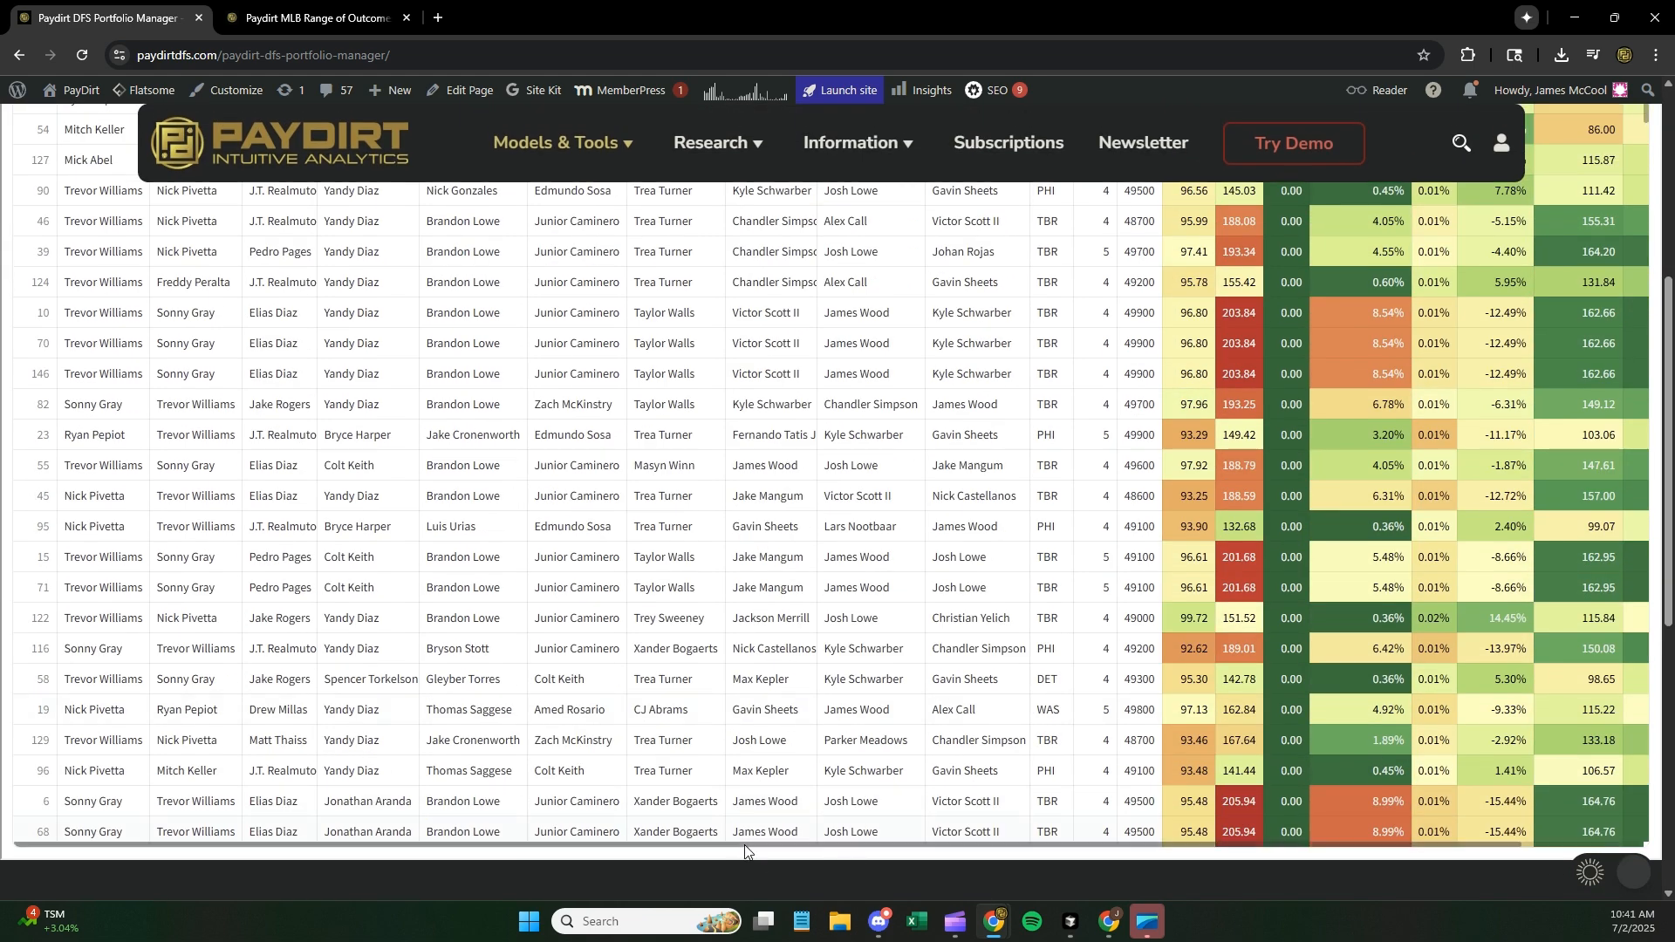
pyautogui.moveTo(745, 844); pyautogui.dragTo(1004, 846)
pyautogui.scroll(9, 1376, 511)
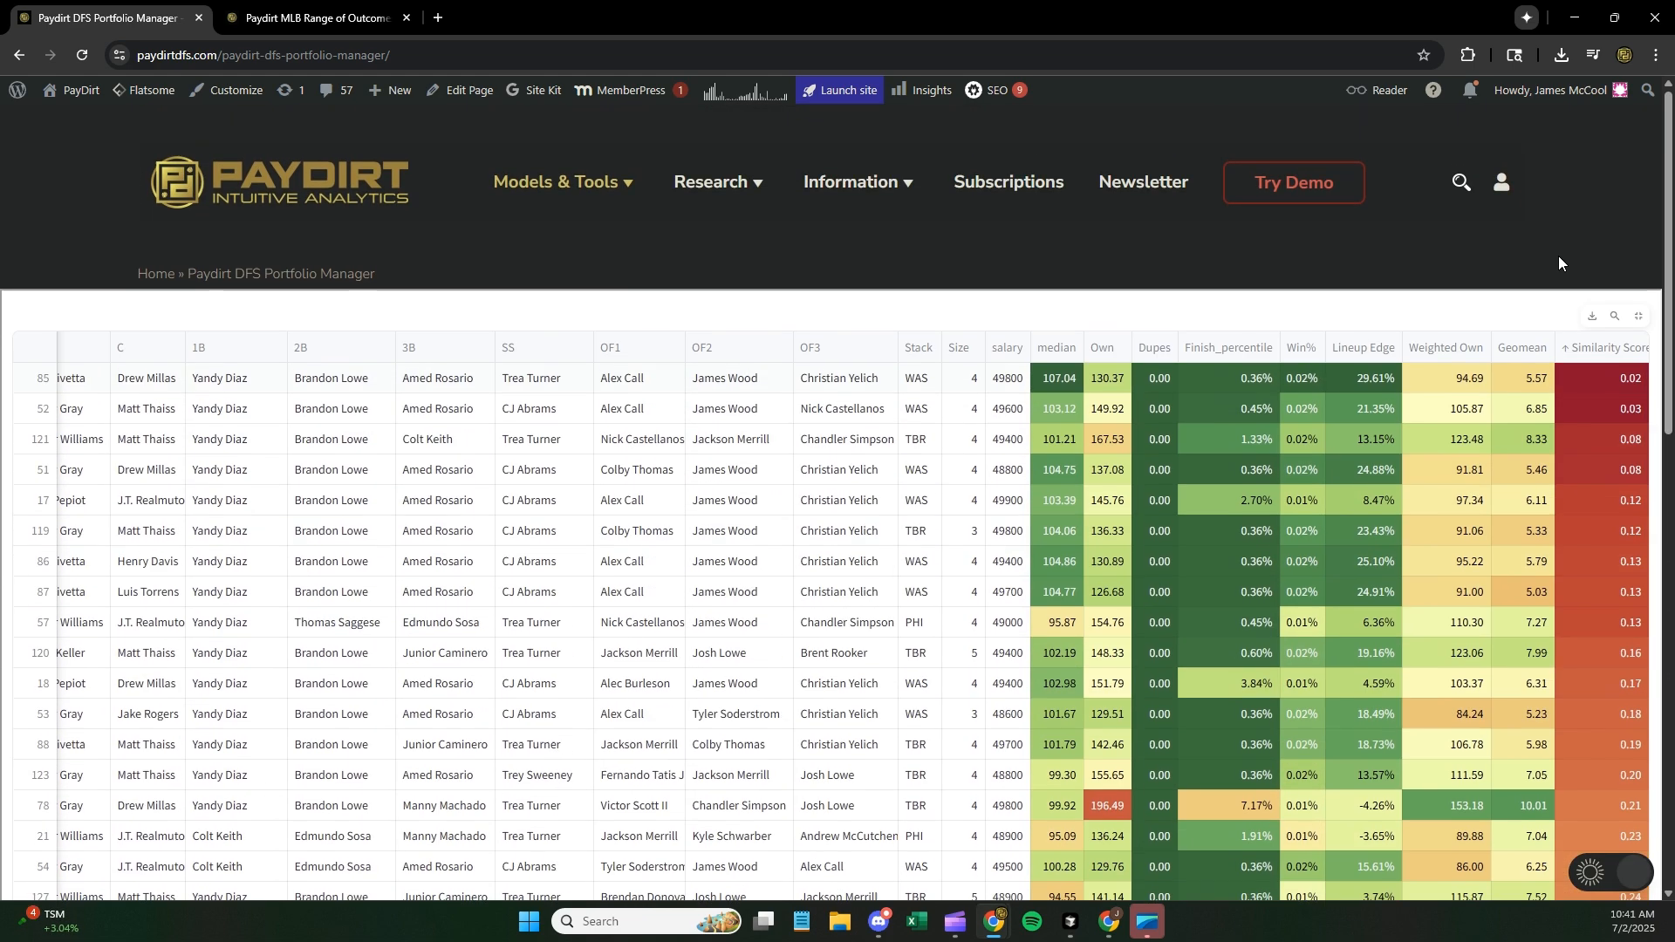
pyautogui.click(1592, 348)
pyautogui.click(1591, 347)
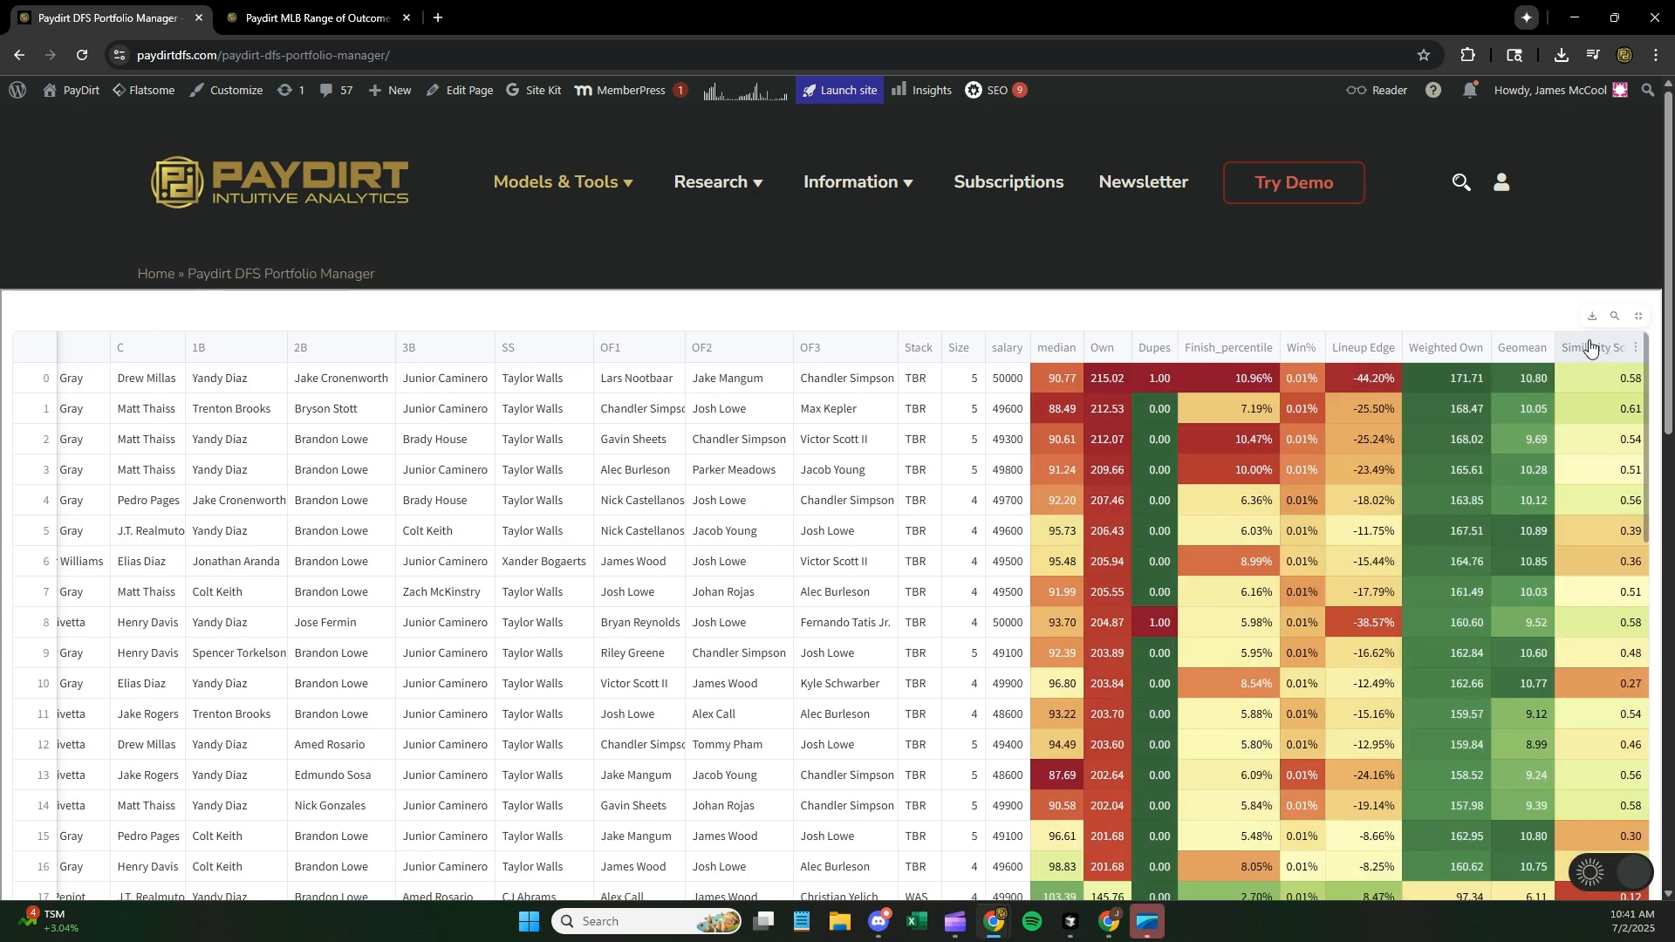
pyautogui.click(1638, 317)
pyautogui.scroll(-1, 1526, 441)
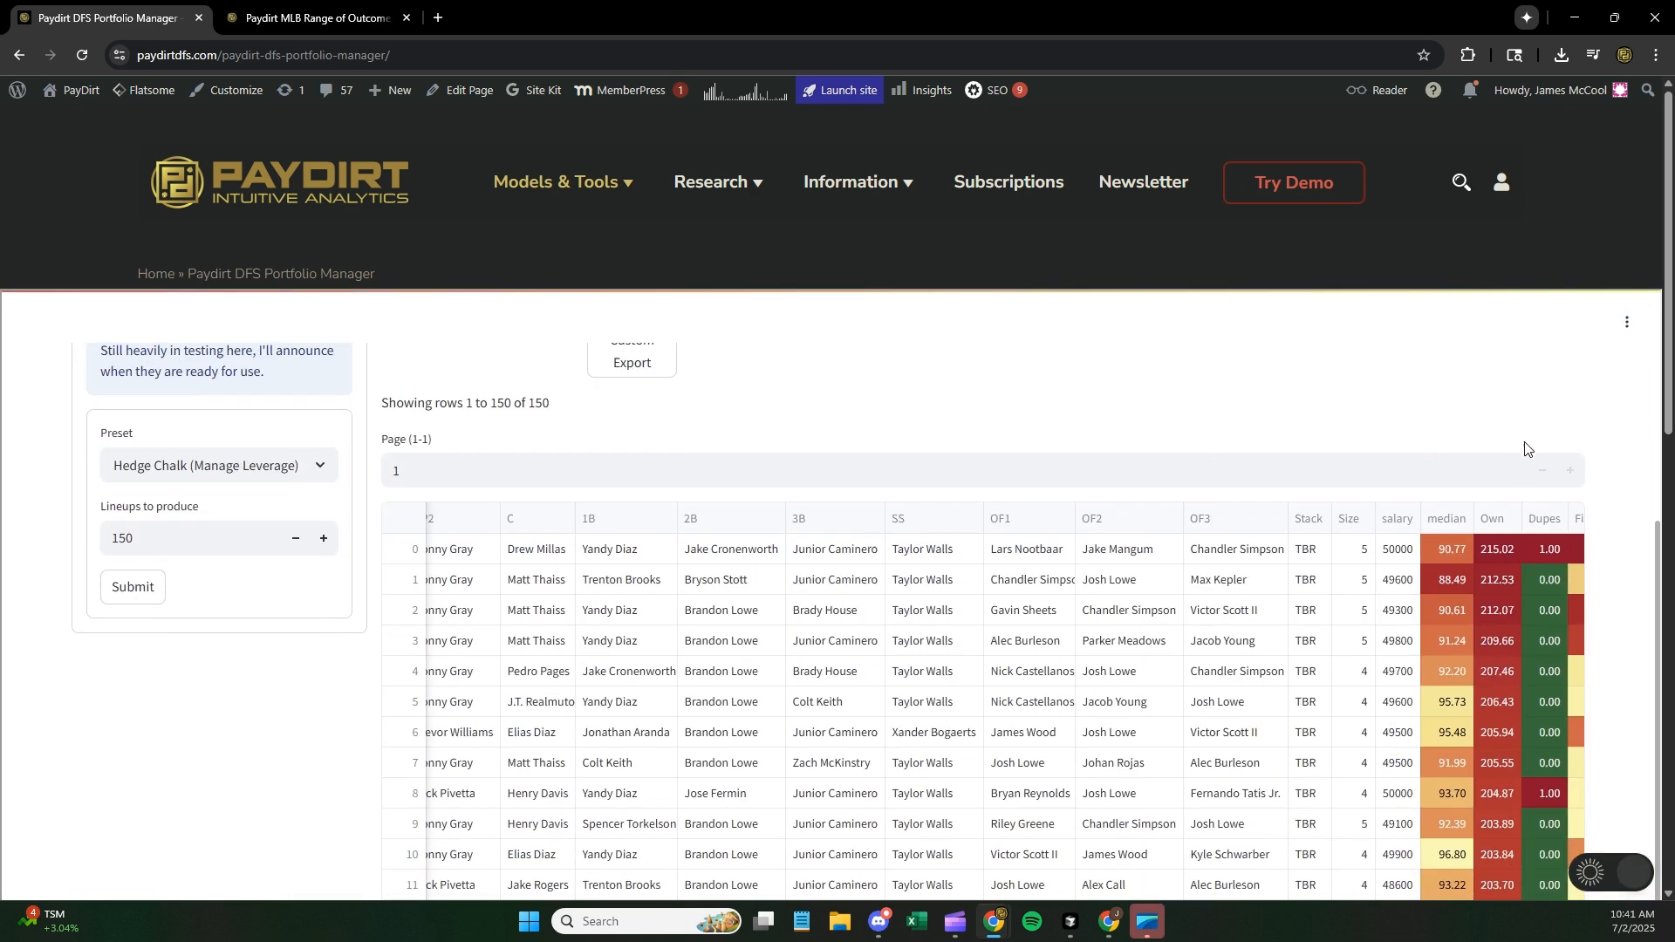
# - Bring the lineup table back to its leftmost columns and first rows, and enlarge it
pyautogui.scroll(-6, 1526, 450)
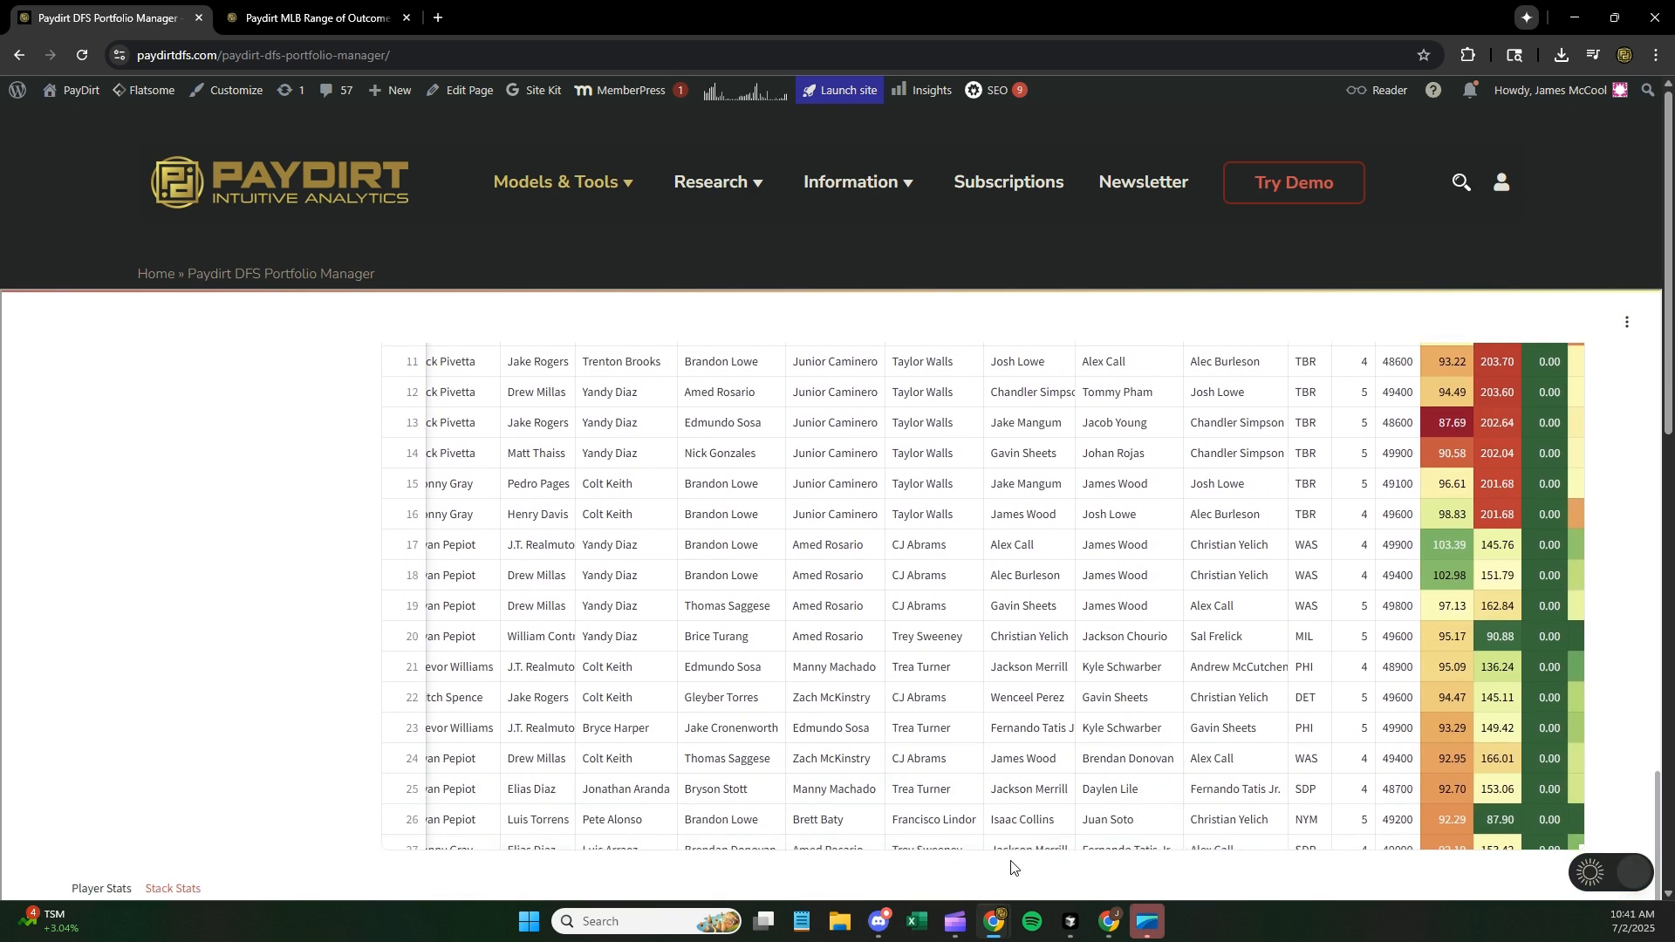
pyautogui.moveTo(858, 847); pyautogui.dragTo(783, 849)
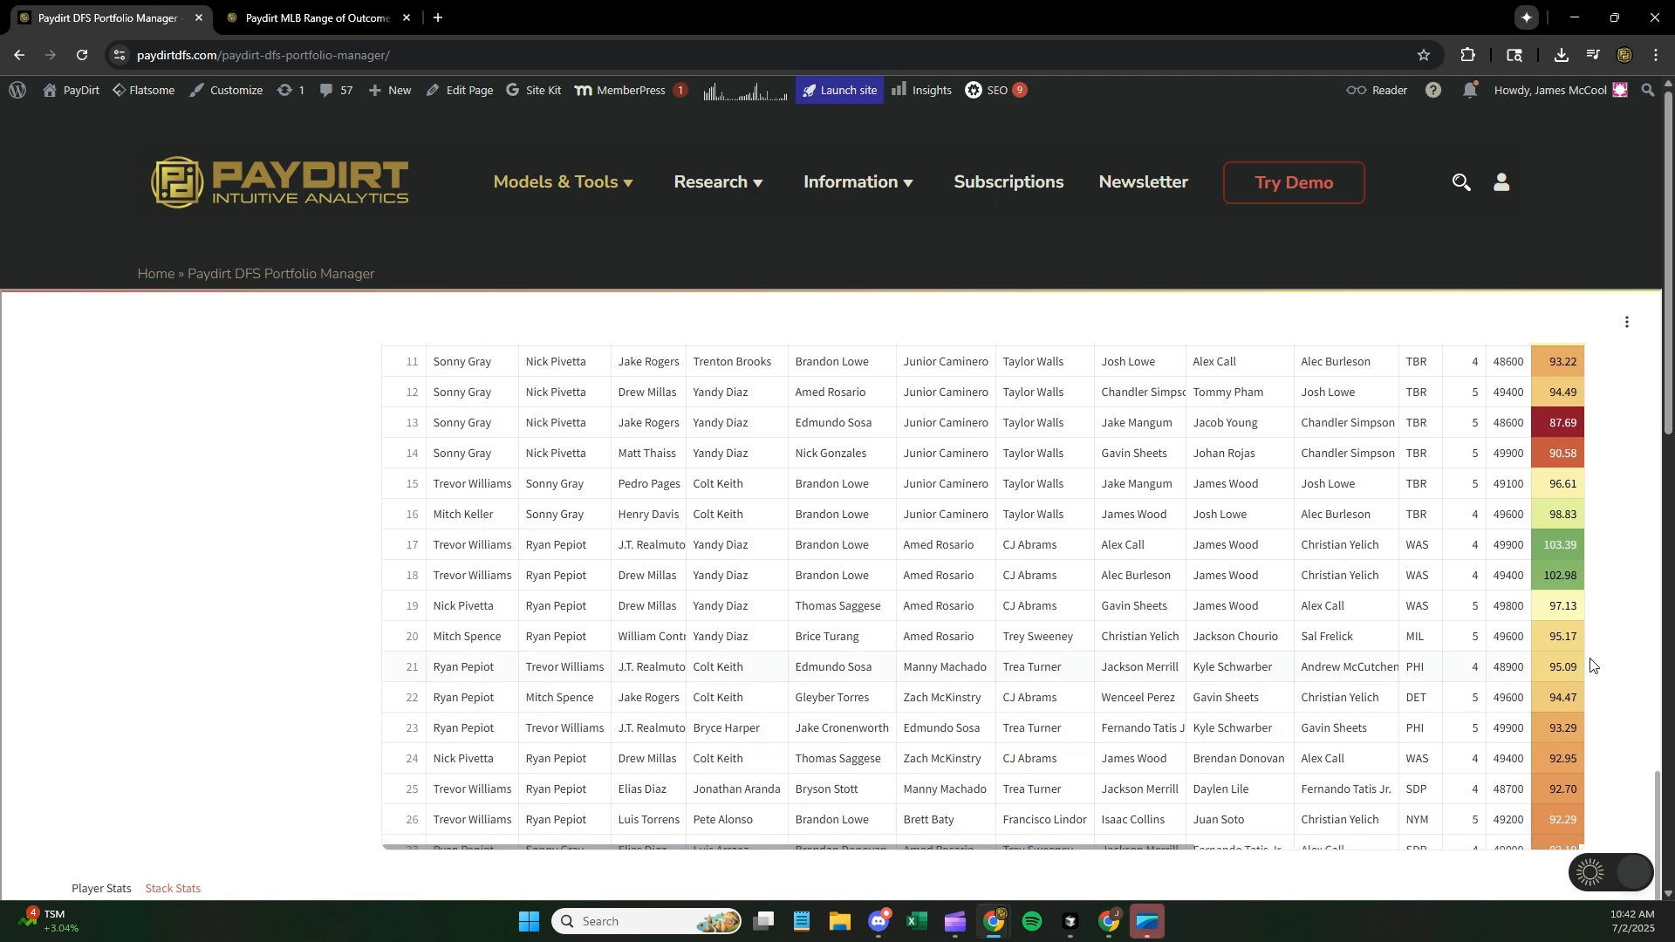
pyautogui.scroll(2, 1632, 596)
pyautogui.scroll(2, 1633, 603)
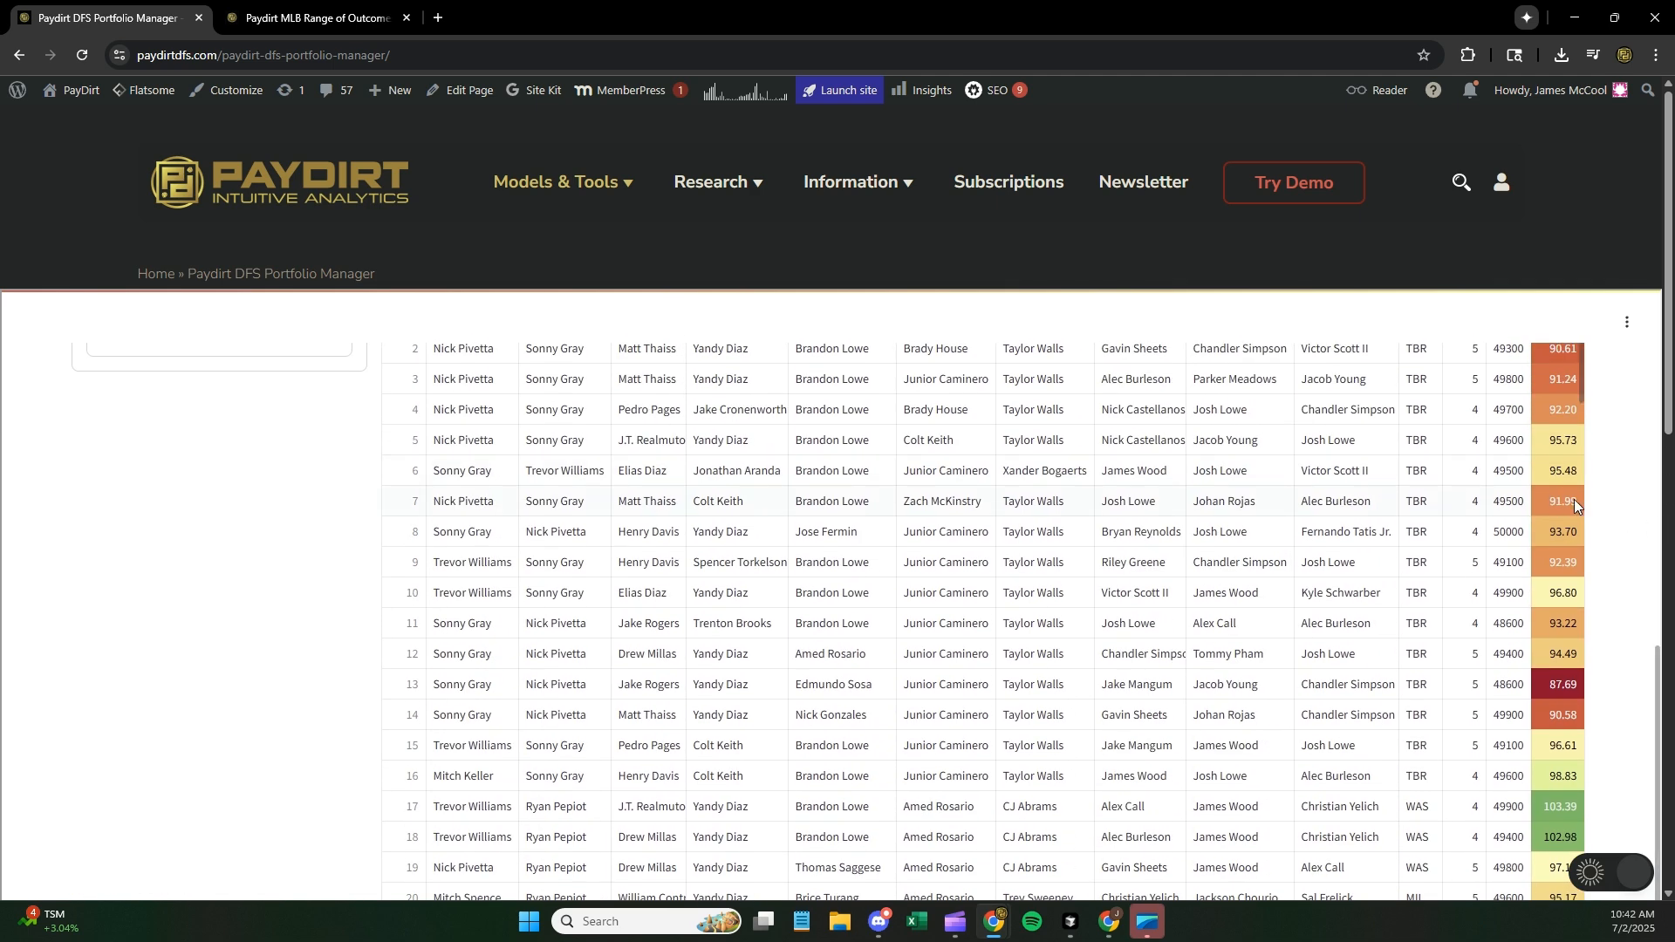
pyautogui.scroll(4, 1576, 367)
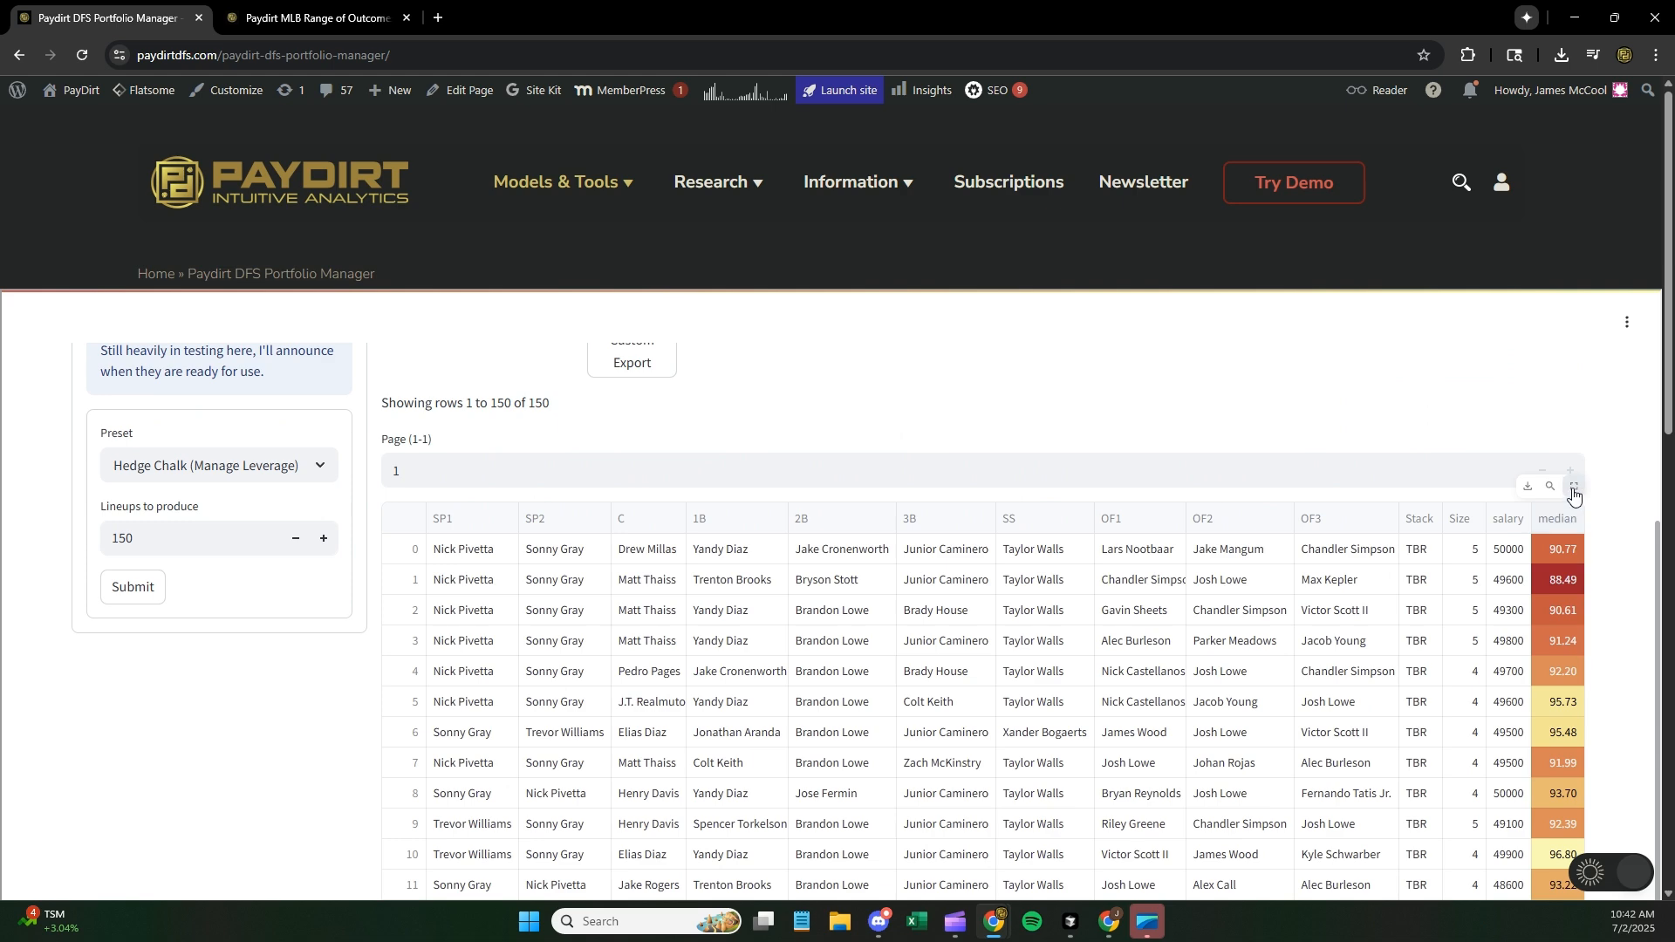
pyautogui.click(1573, 490)
# - Examine the stacks, medians and ownership of all Hedge Chalk lineups down to the last row, and return the table to its normal size
pyautogui.scroll(-1, 1257, 306)
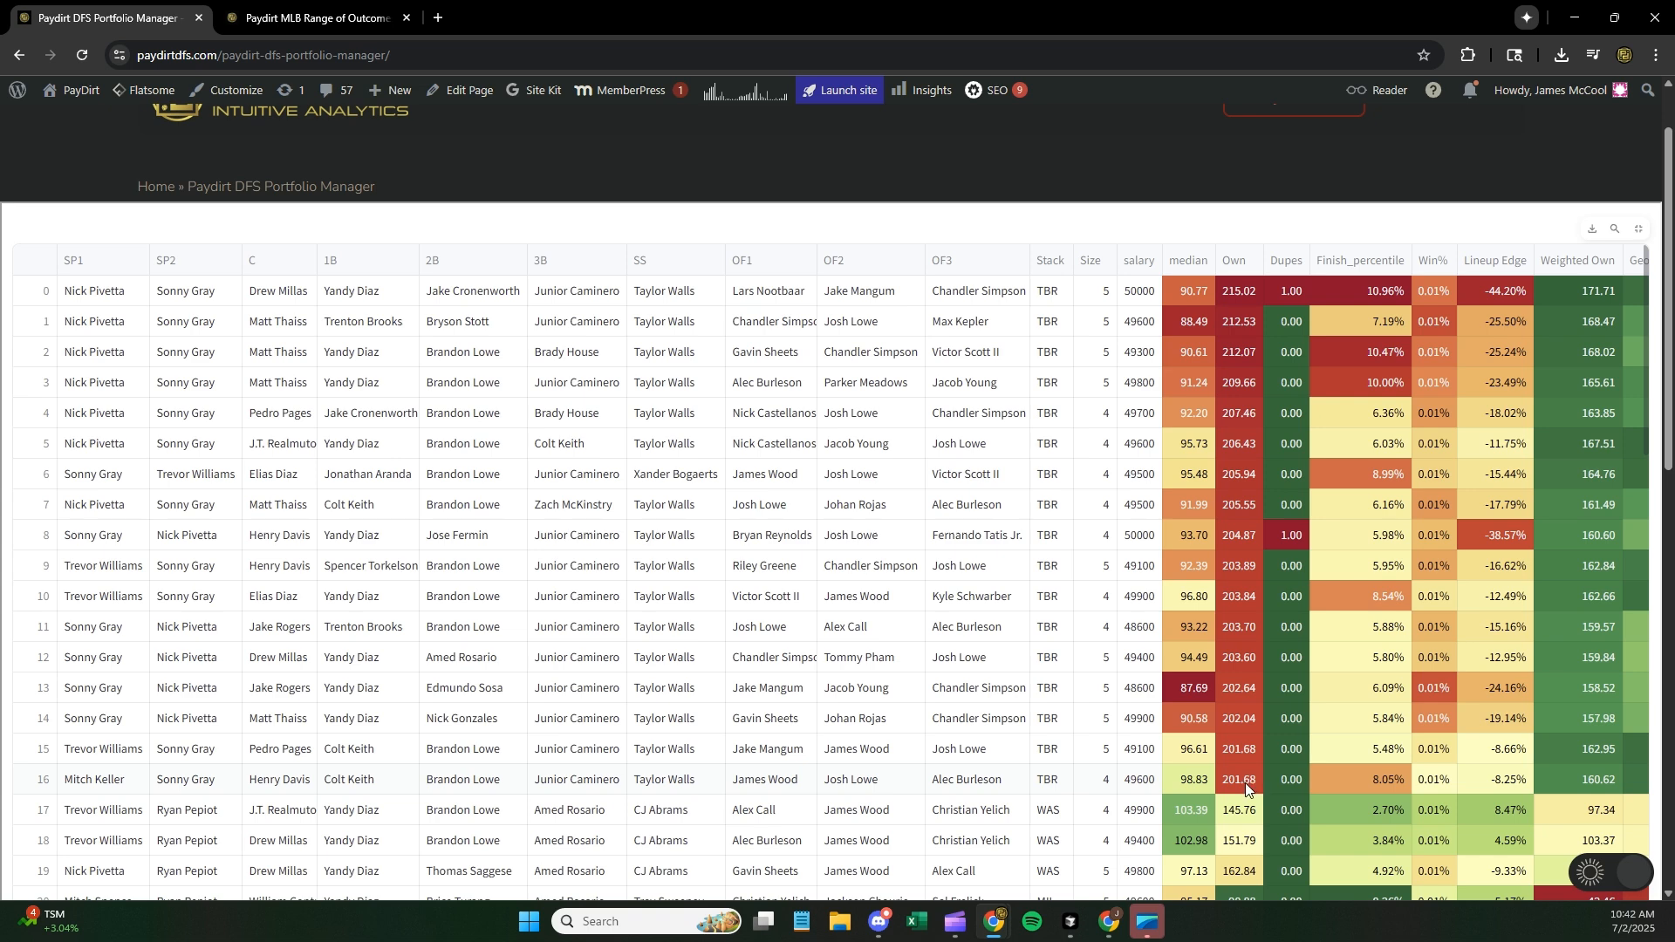
pyautogui.scroll(-5, 1248, 786)
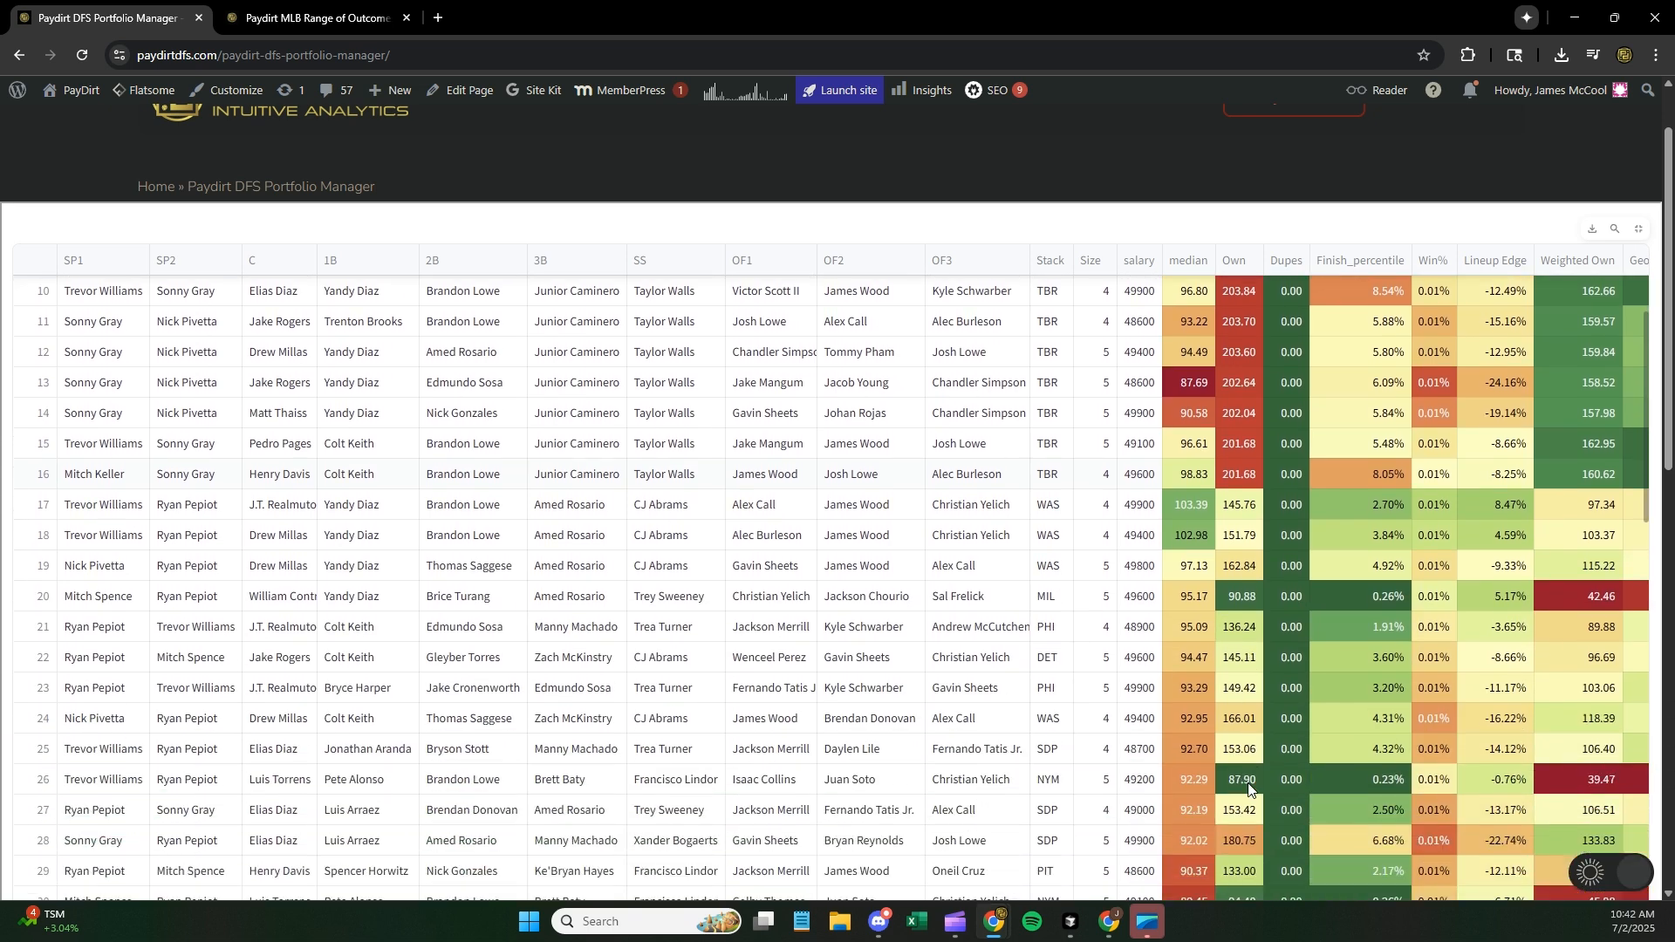
pyautogui.scroll(-1, 1248, 790)
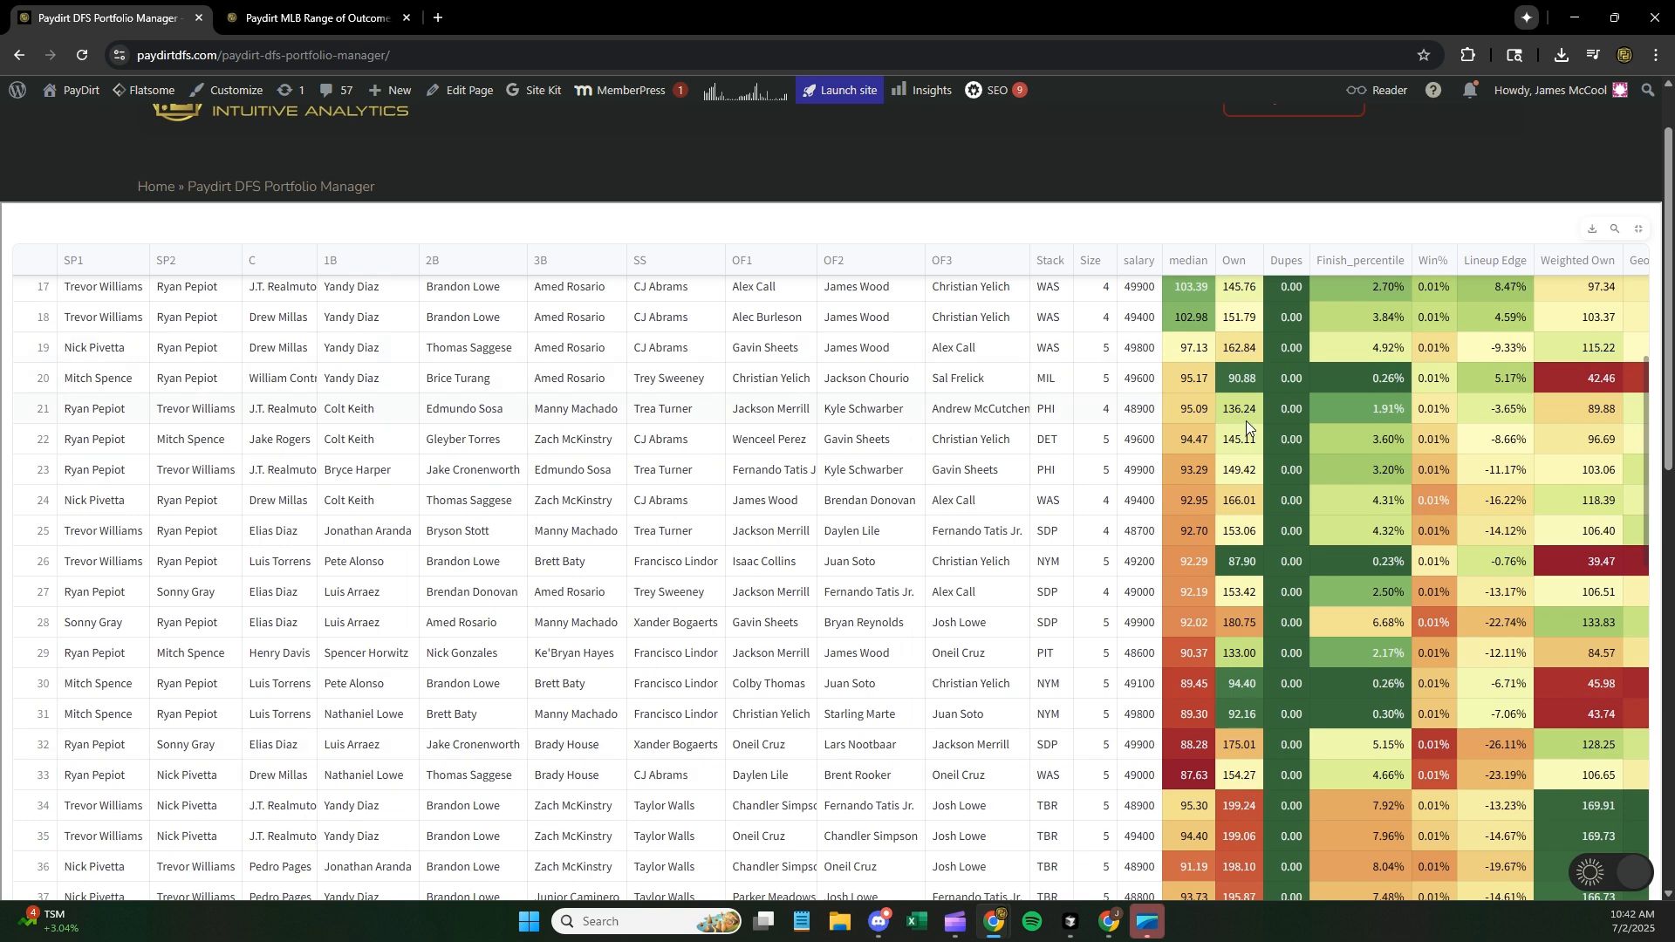
pyautogui.scroll(1, 1247, 415)
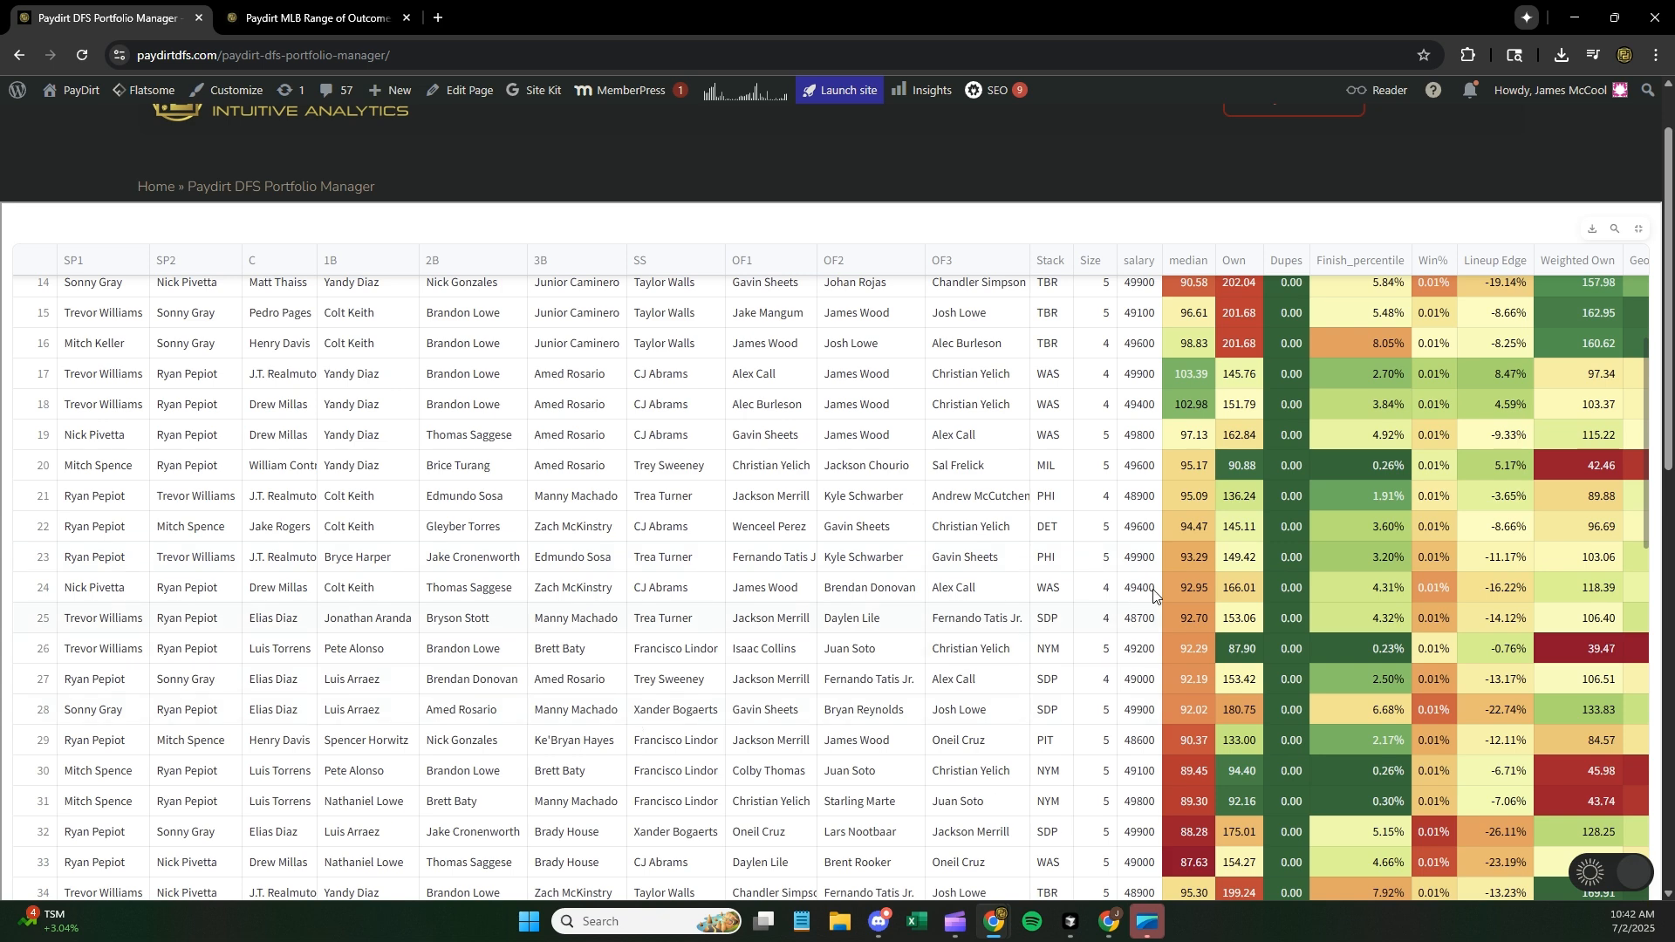
pyautogui.scroll(-5, 1238, 494)
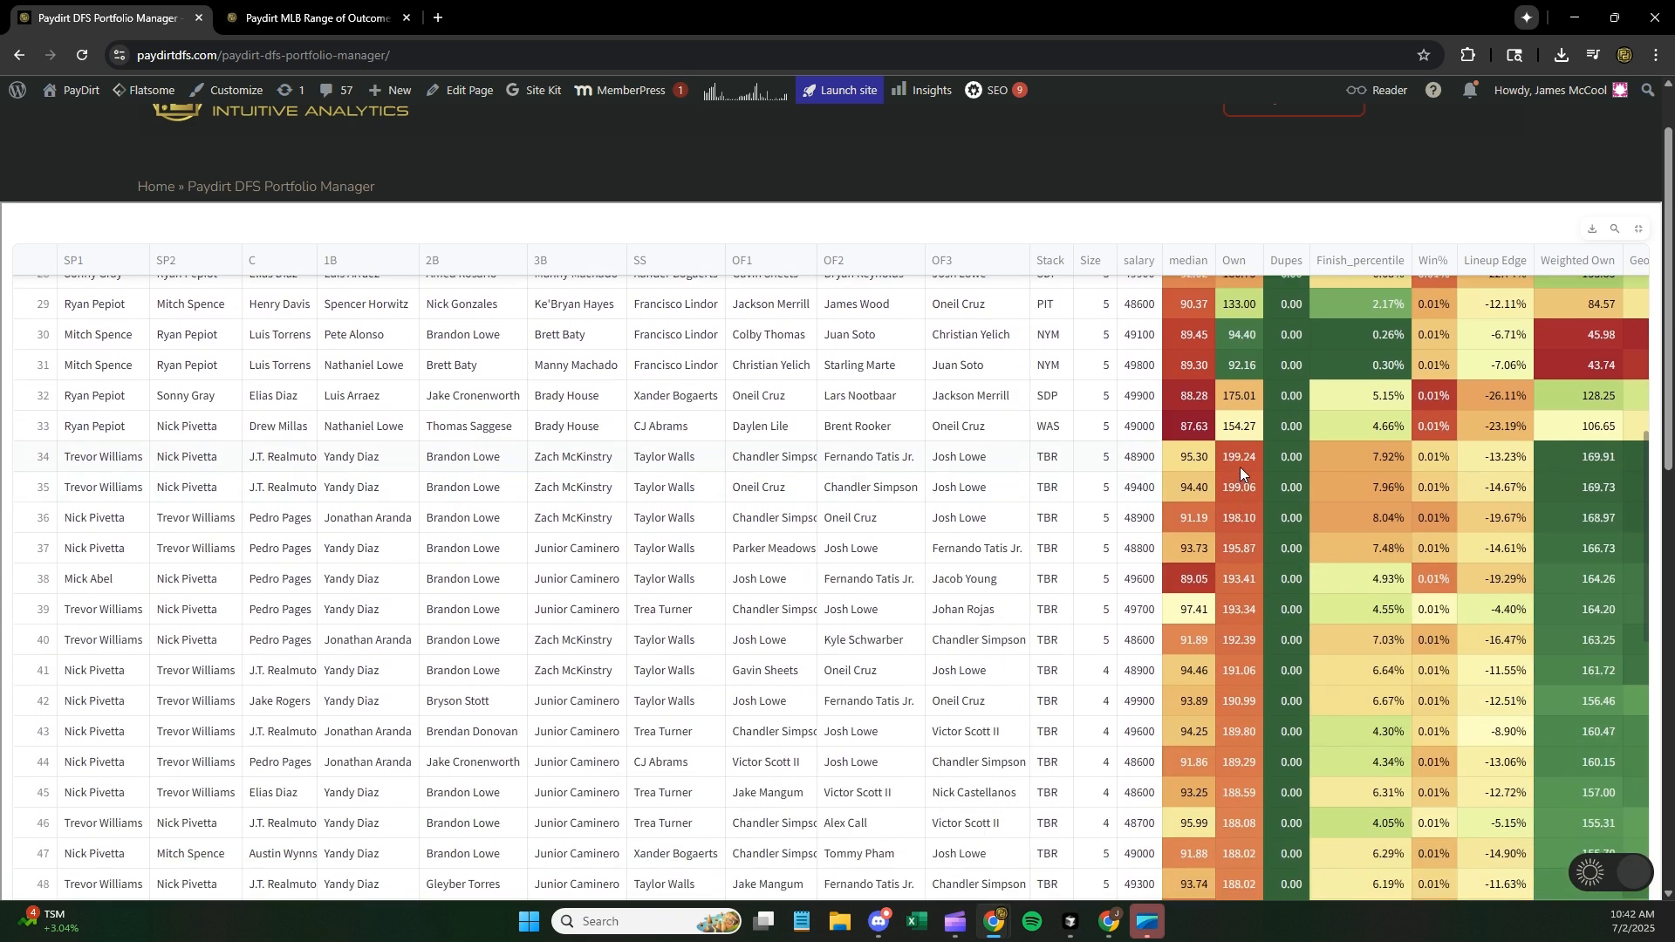
pyautogui.scroll(-1, 1239, 466)
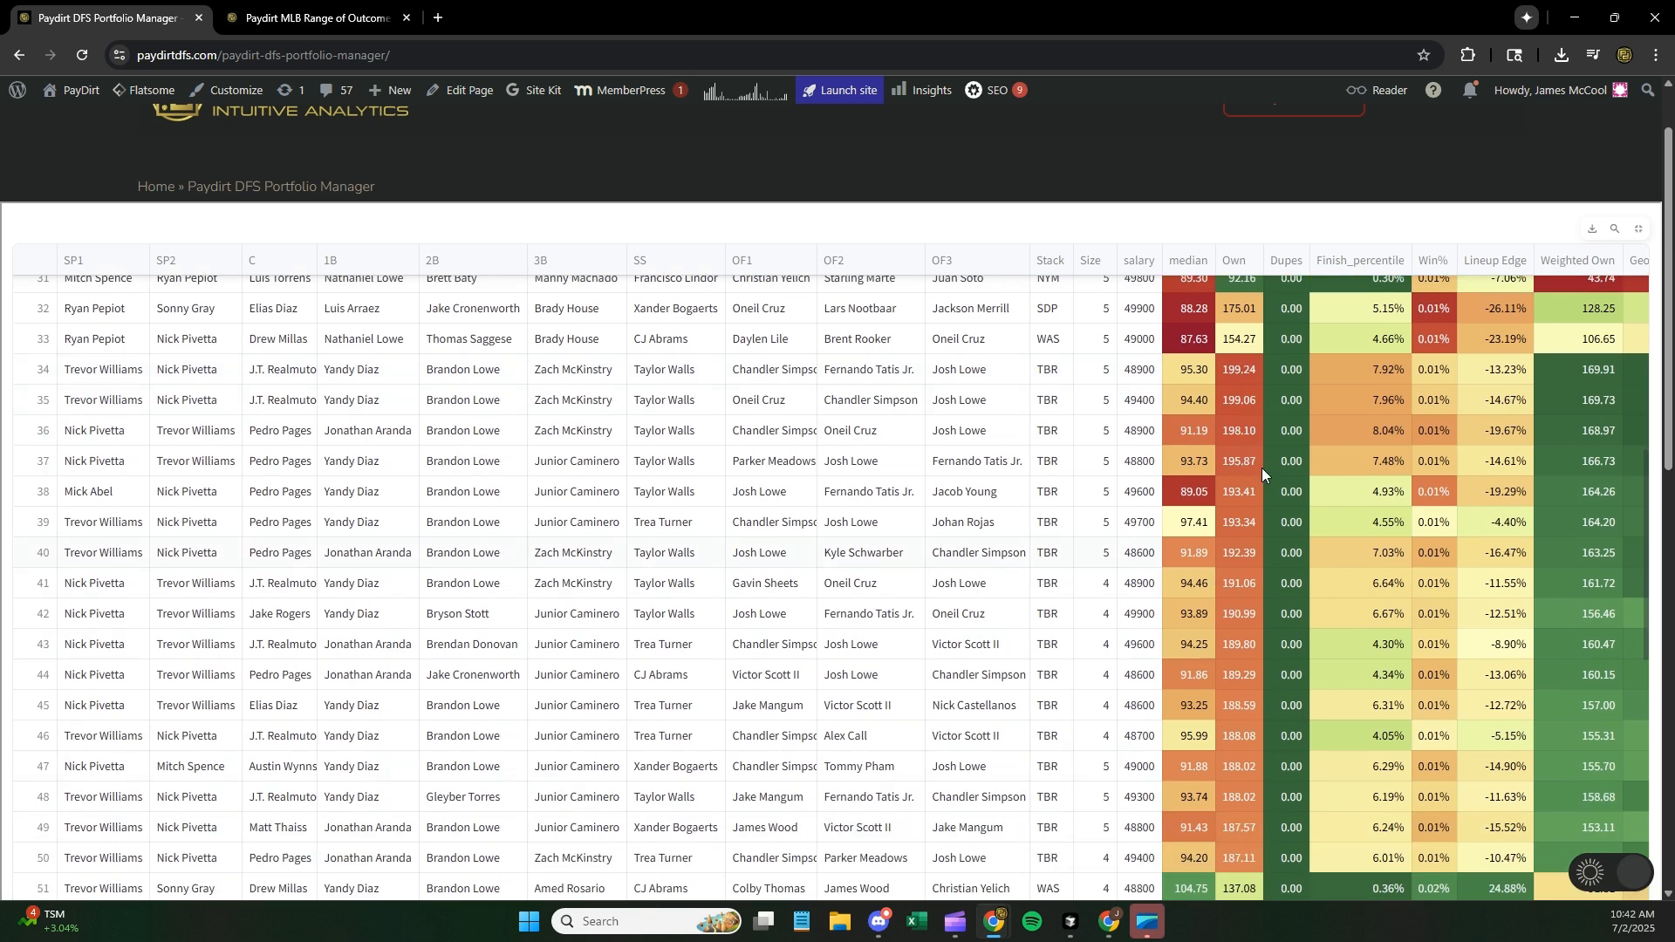
pyautogui.scroll(-6, 1253, 513)
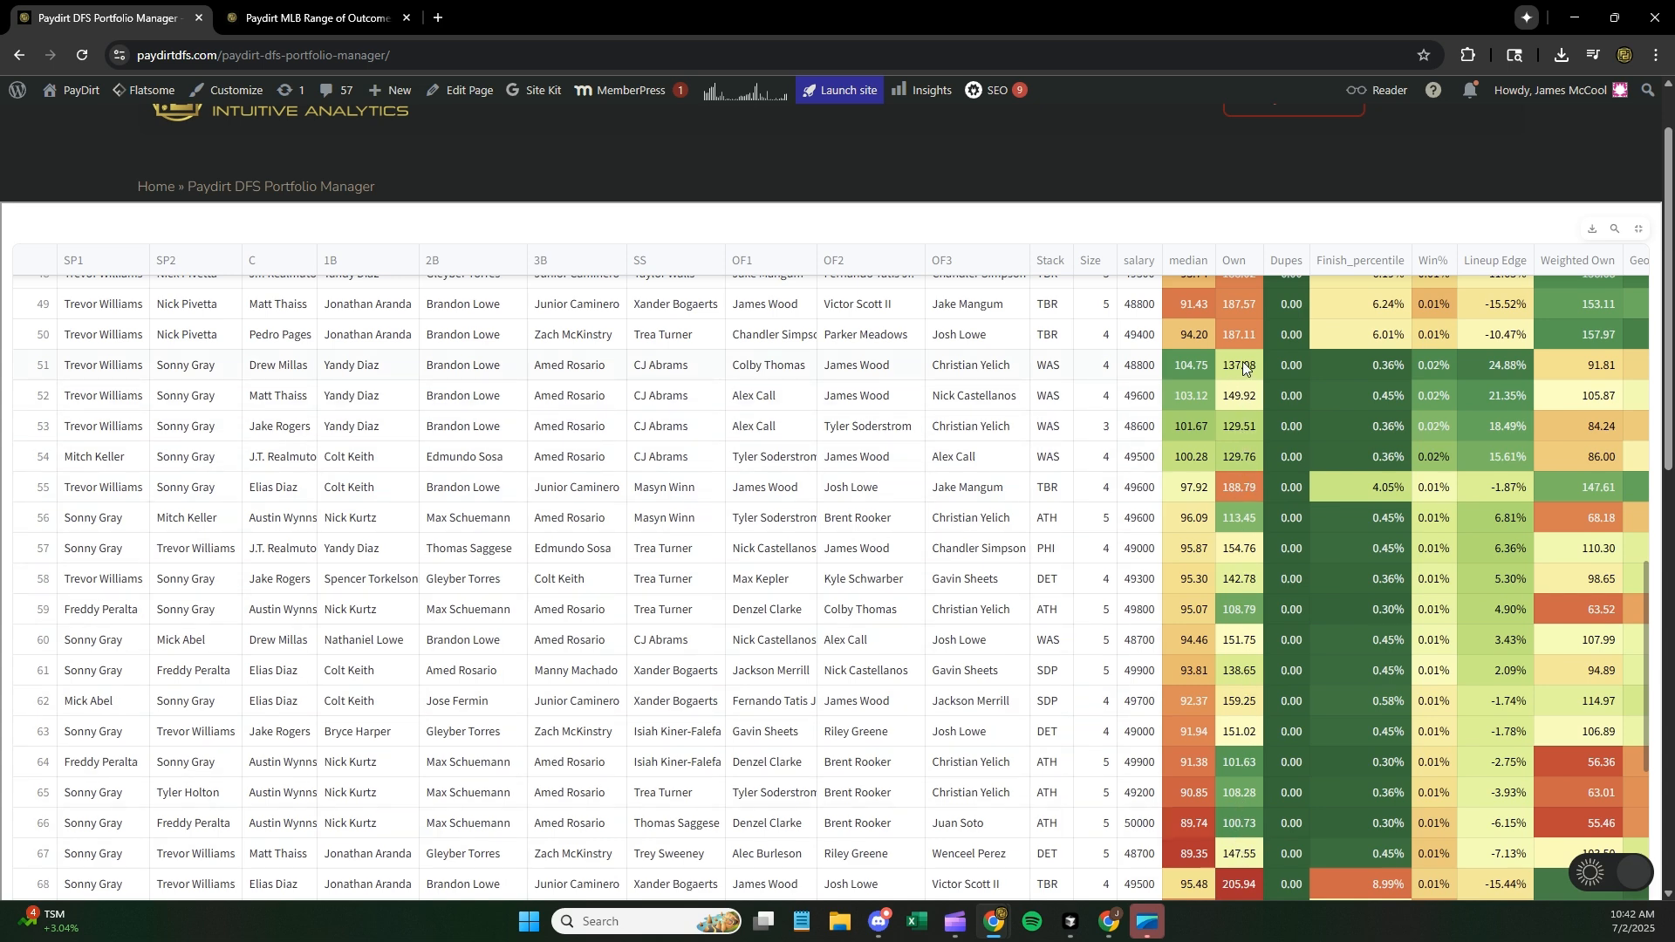
pyautogui.scroll(-4, 1250, 859)
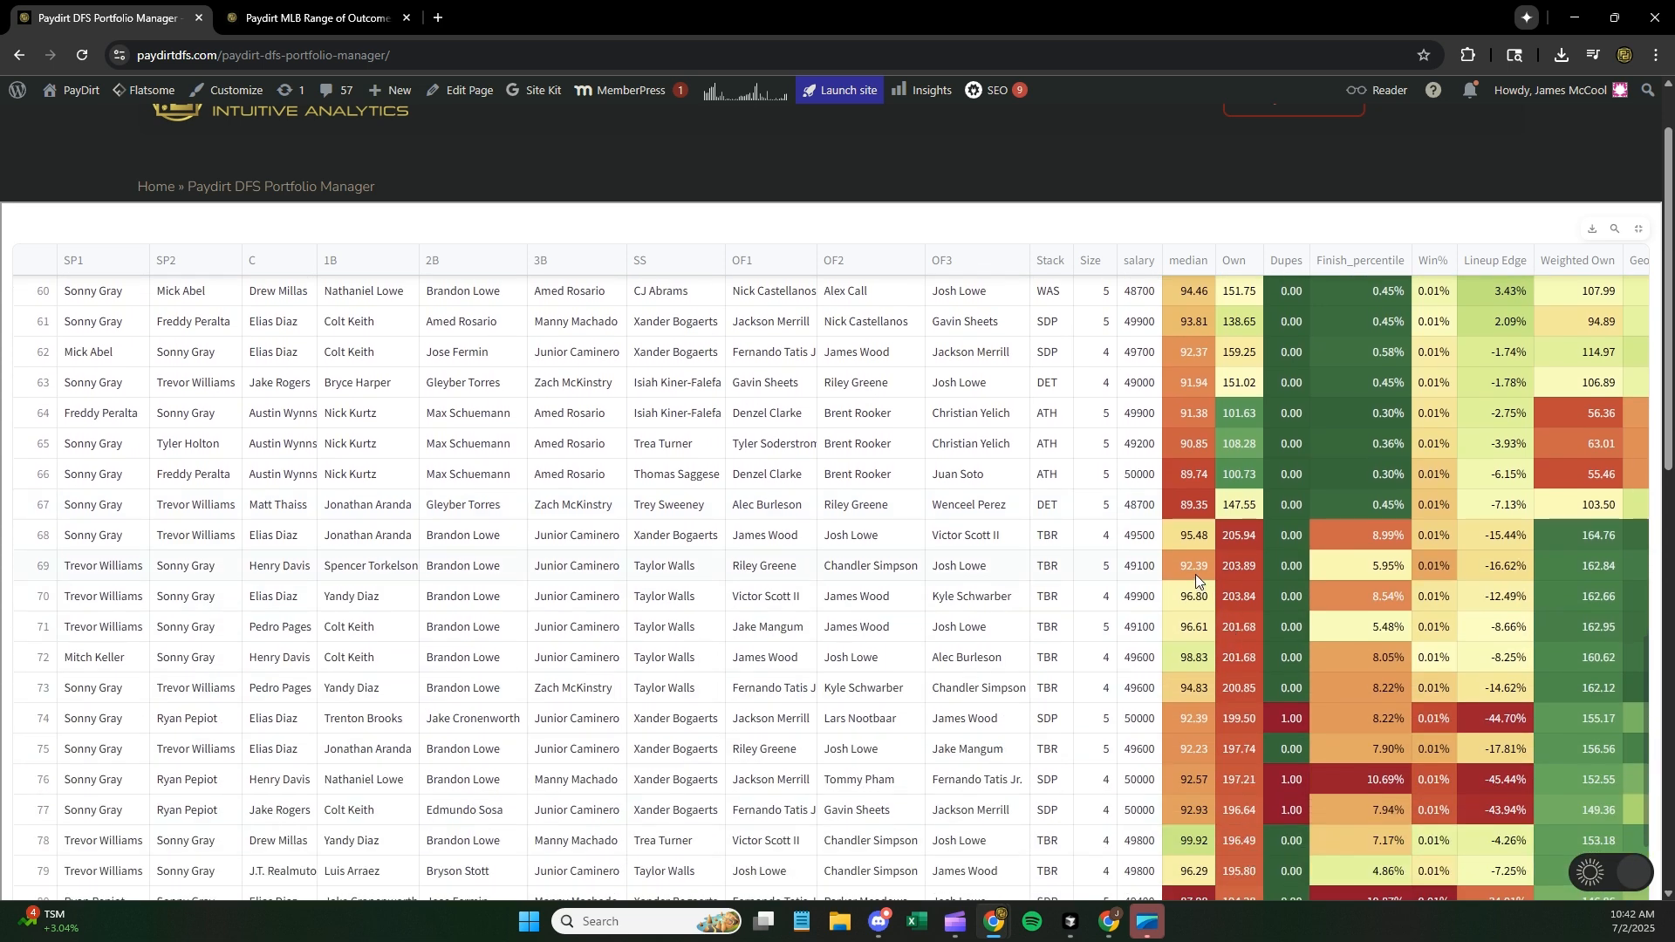
pyautogui.scroll(-1, 1213, 576)
pyautogui.scroll(-1, 1222, 454)
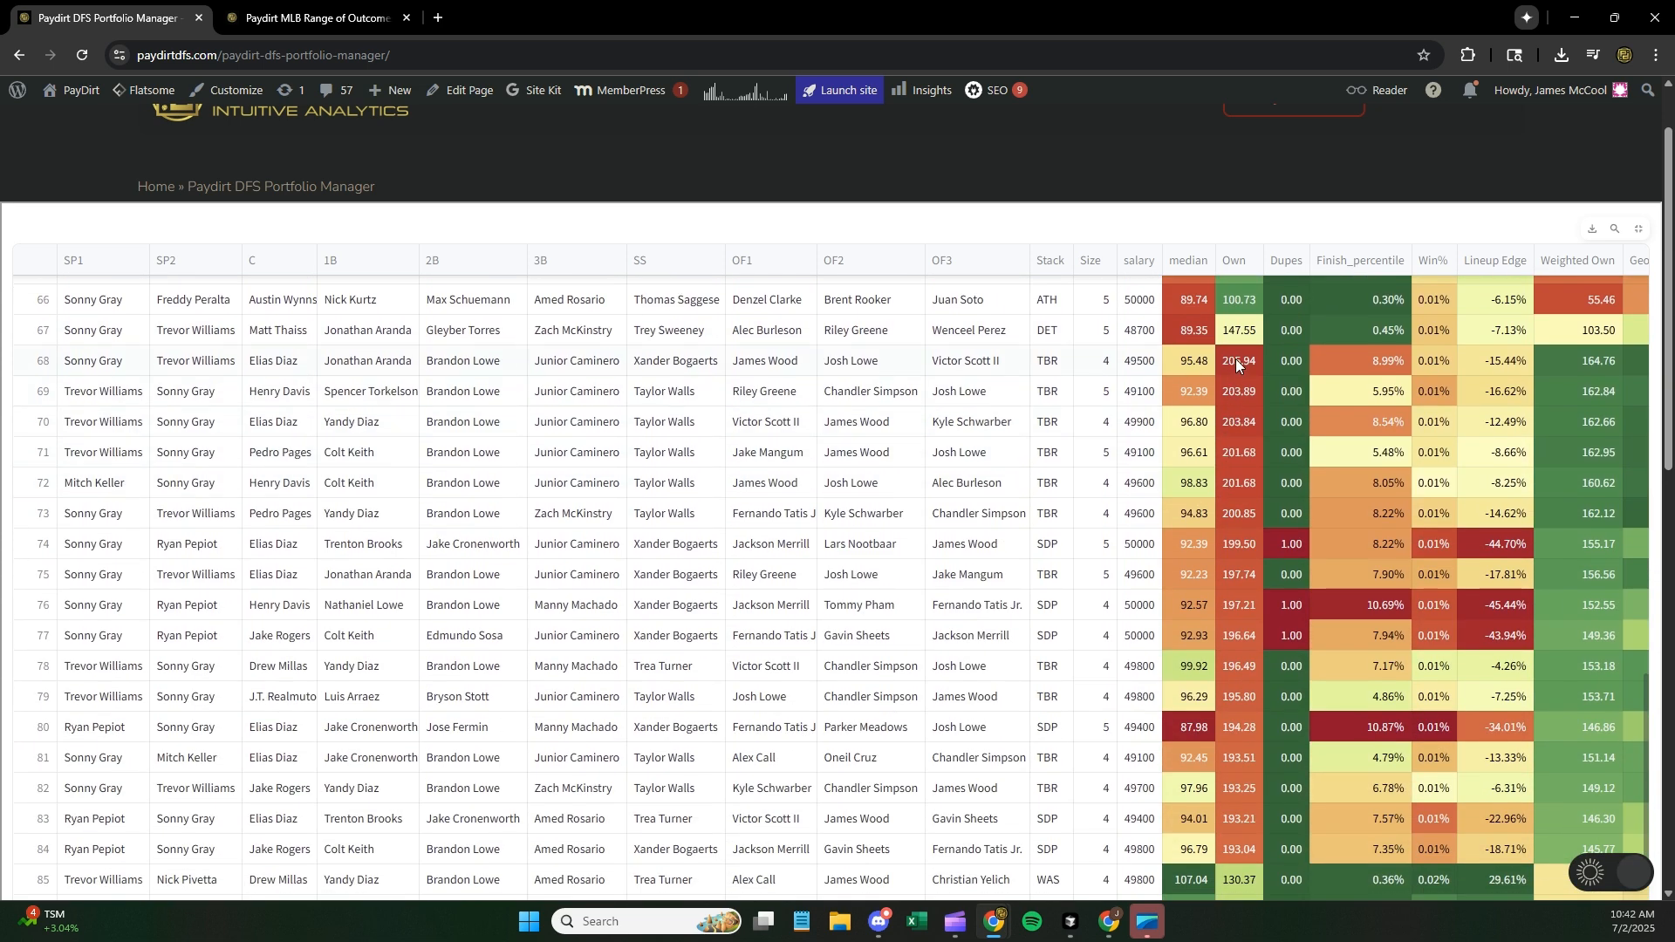
pyautogui.scroll(-2, 1248, 839)
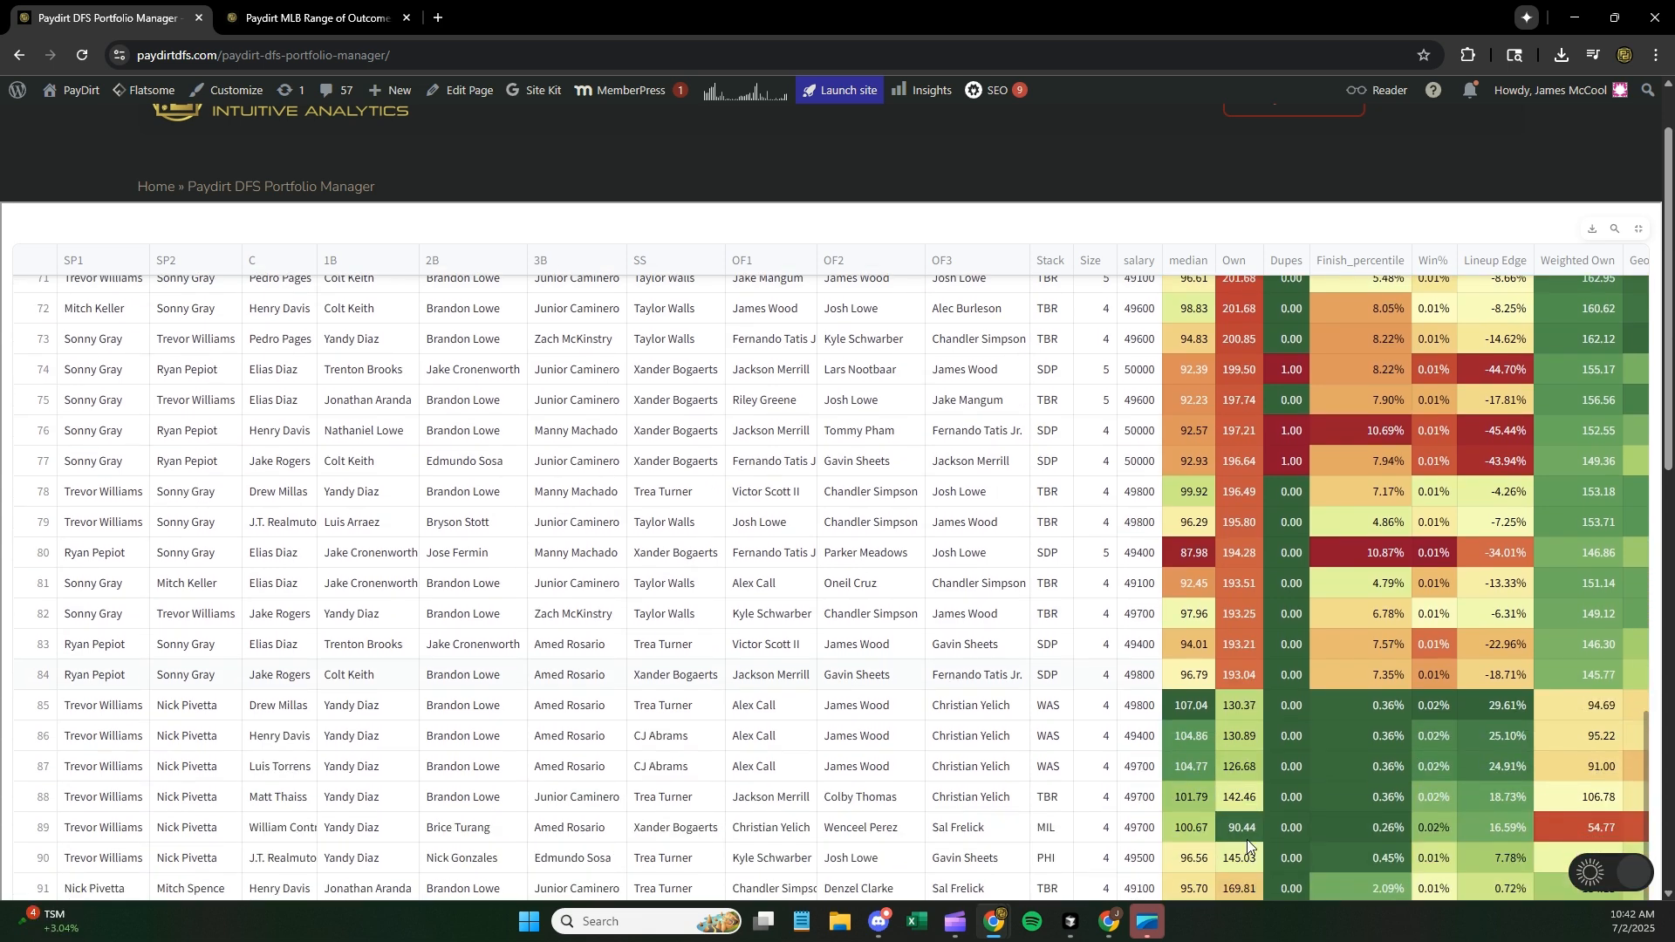
pyautogui.scroll(-4, 1248, 842)
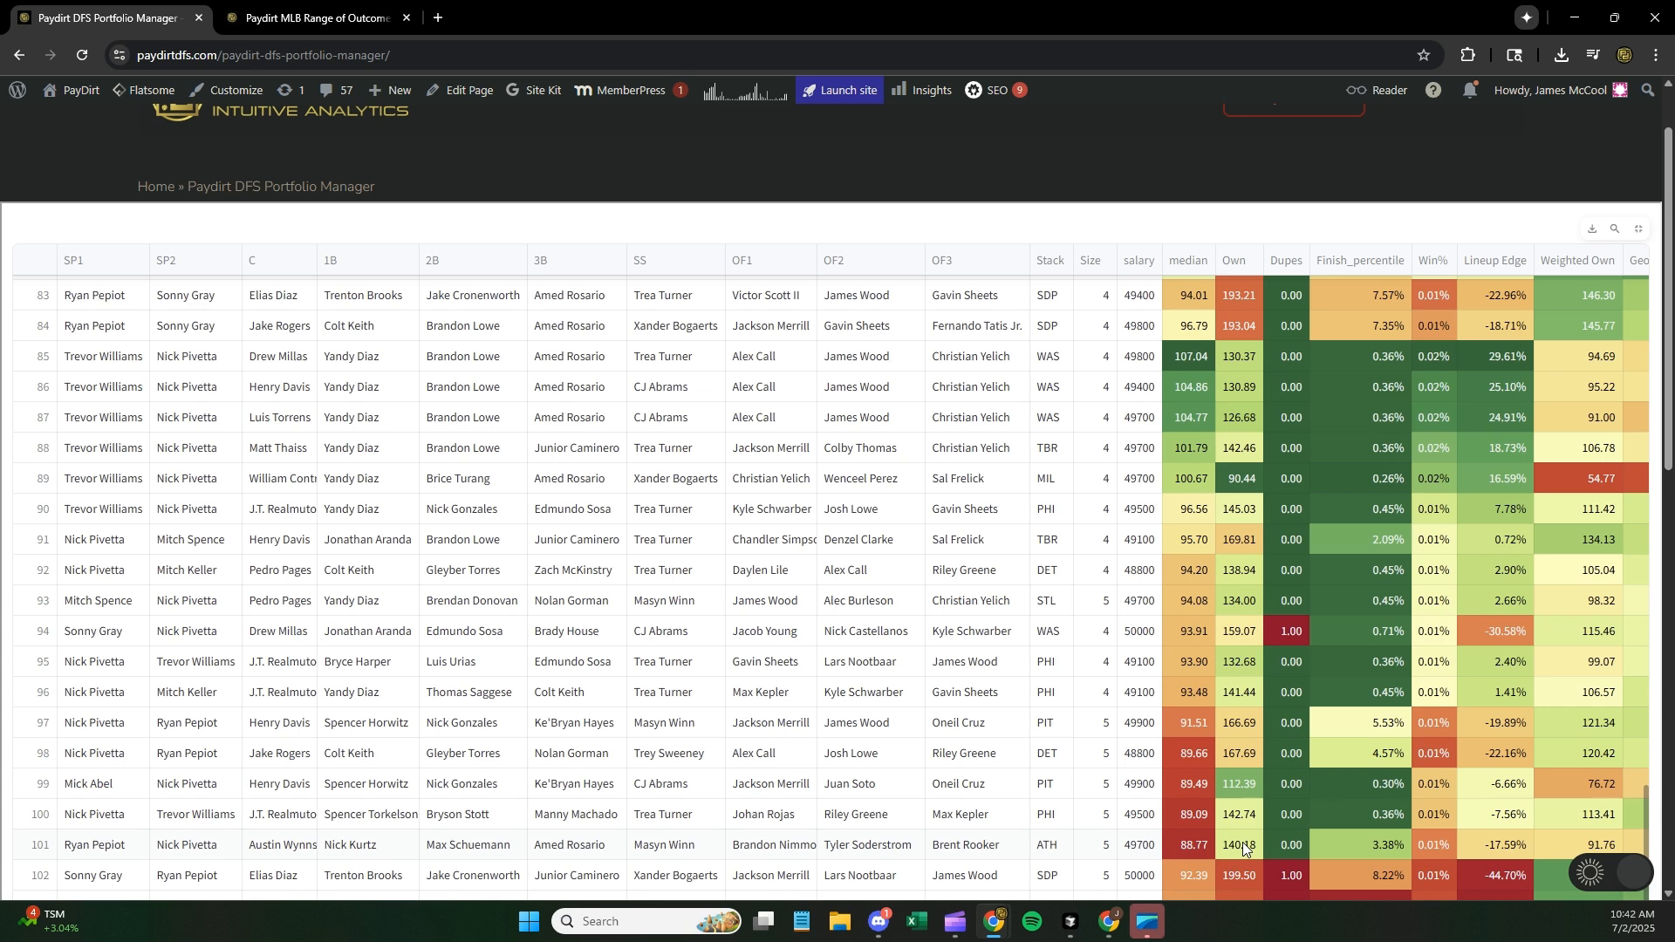
pyautogui.scroll(-3, 1242, 841)
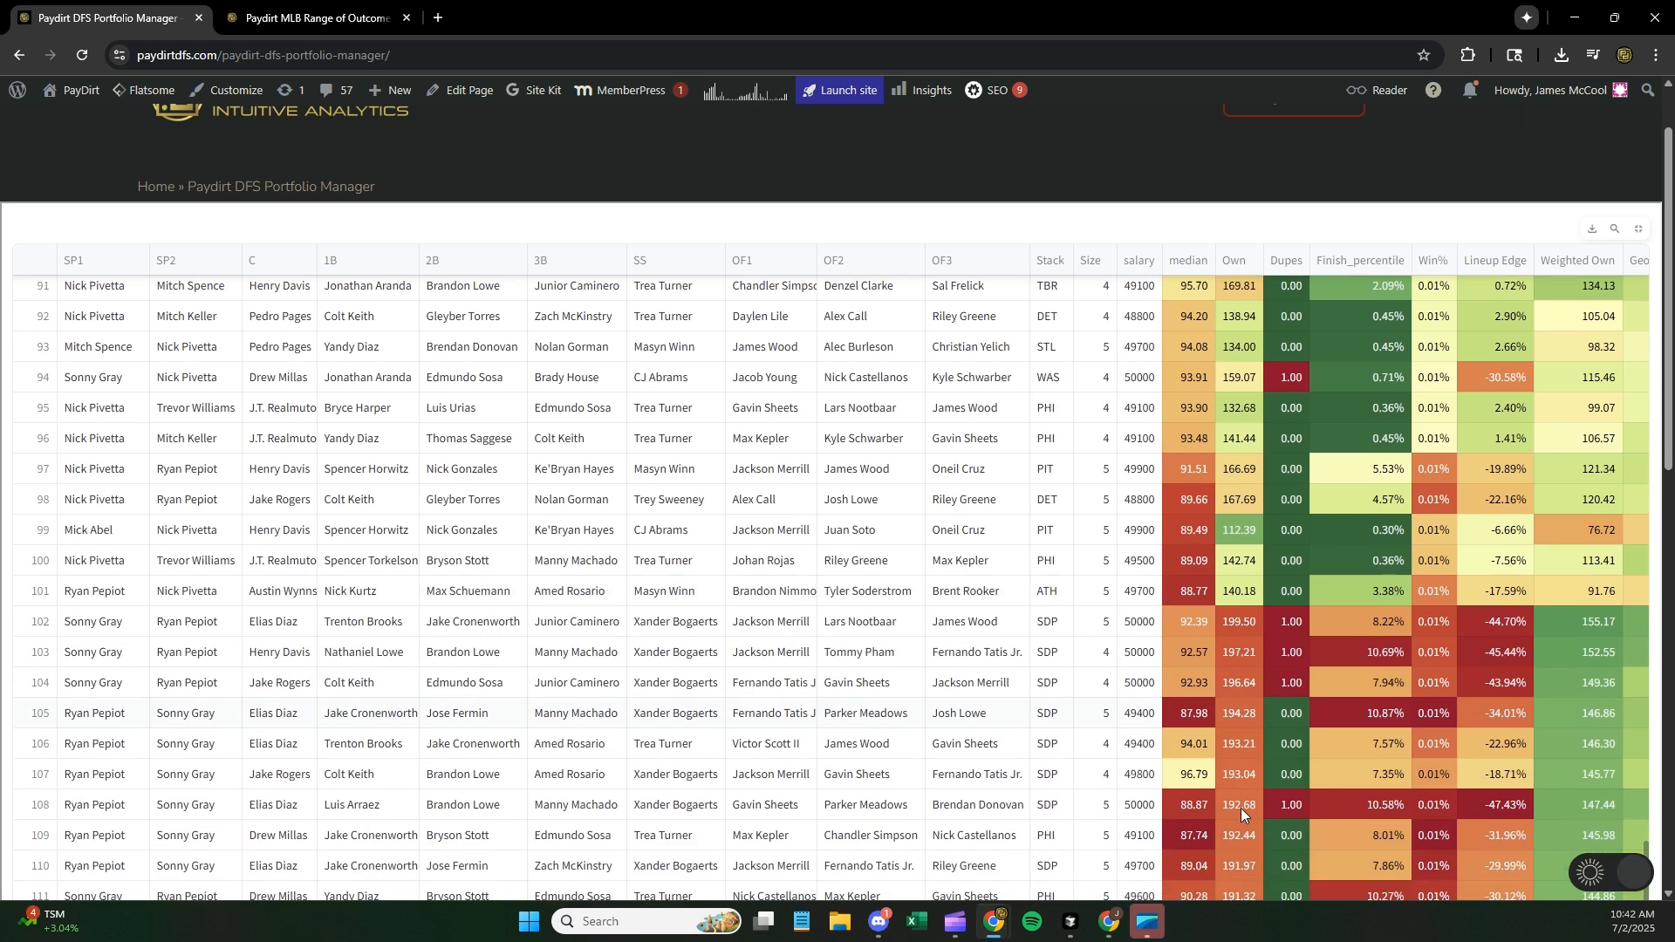
pyautogui.scroll(-2, 1241, 789)
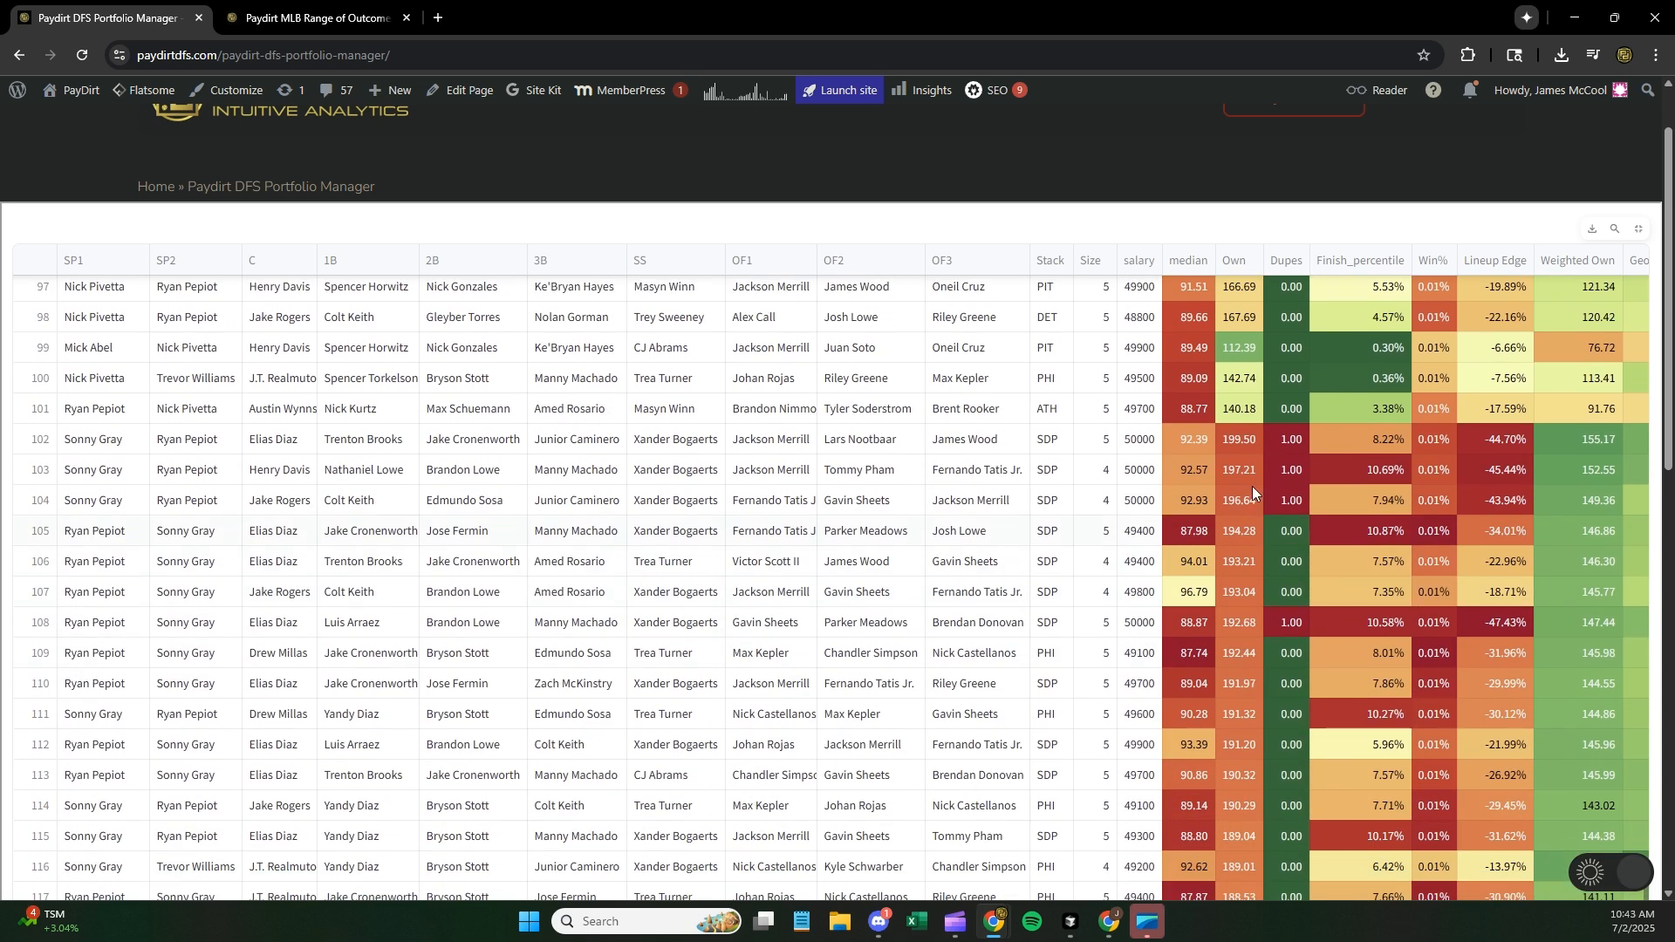
pyautogui.scroll(-4, 1239, 464)
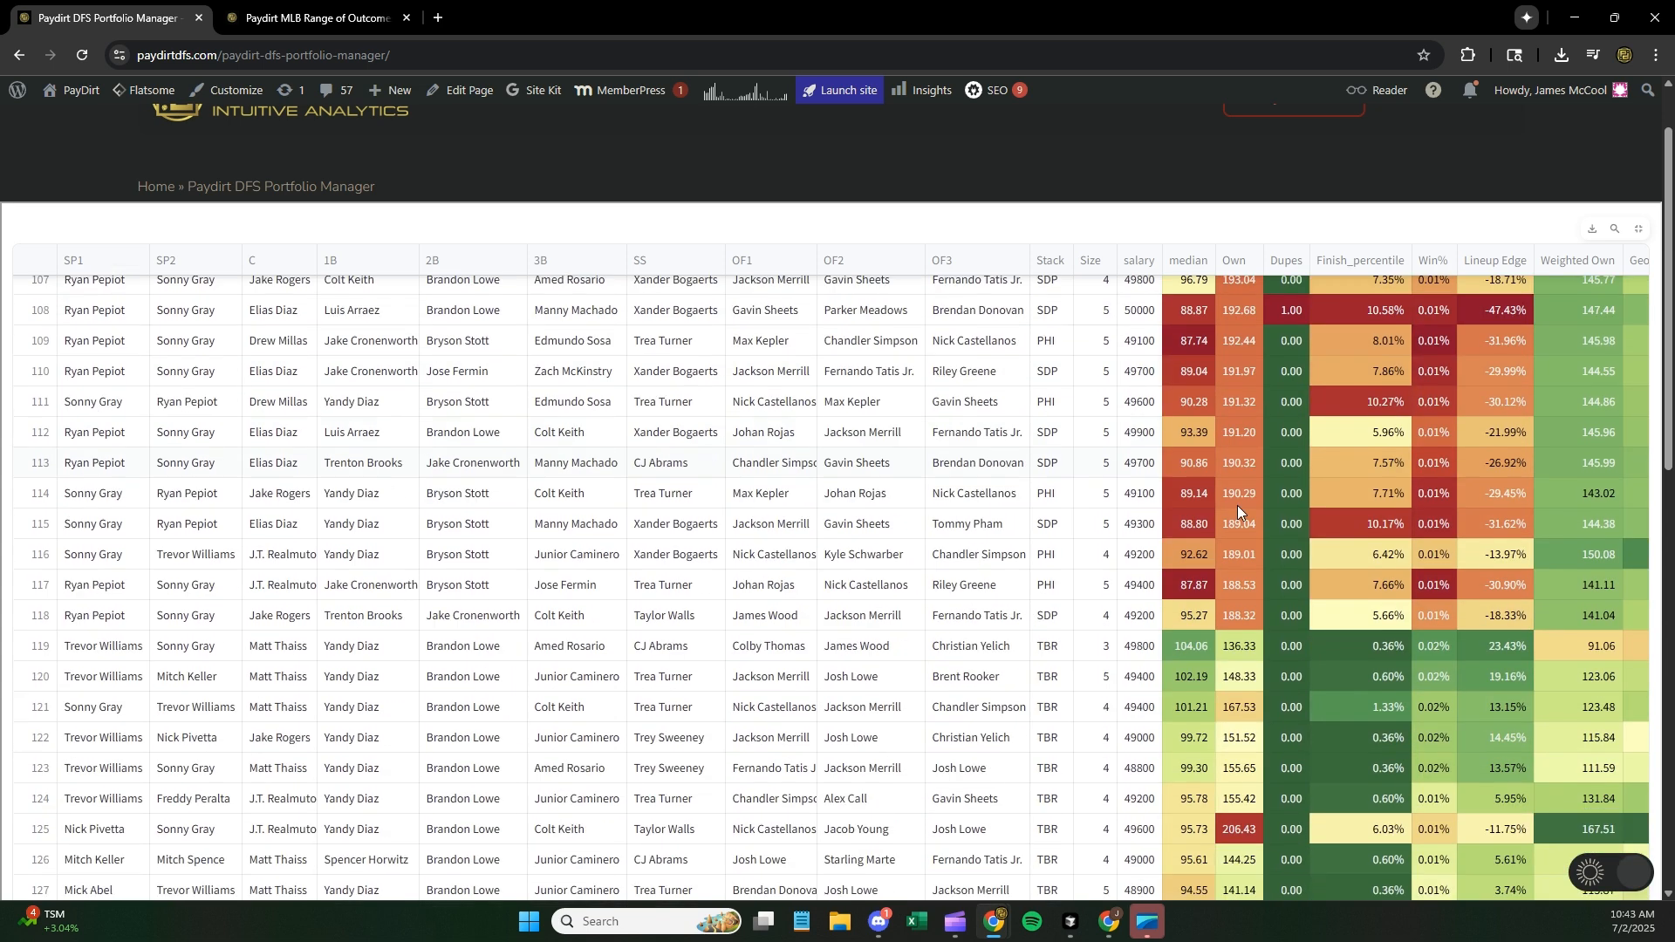
pyautogui.scroll(-5, 1241, 620)
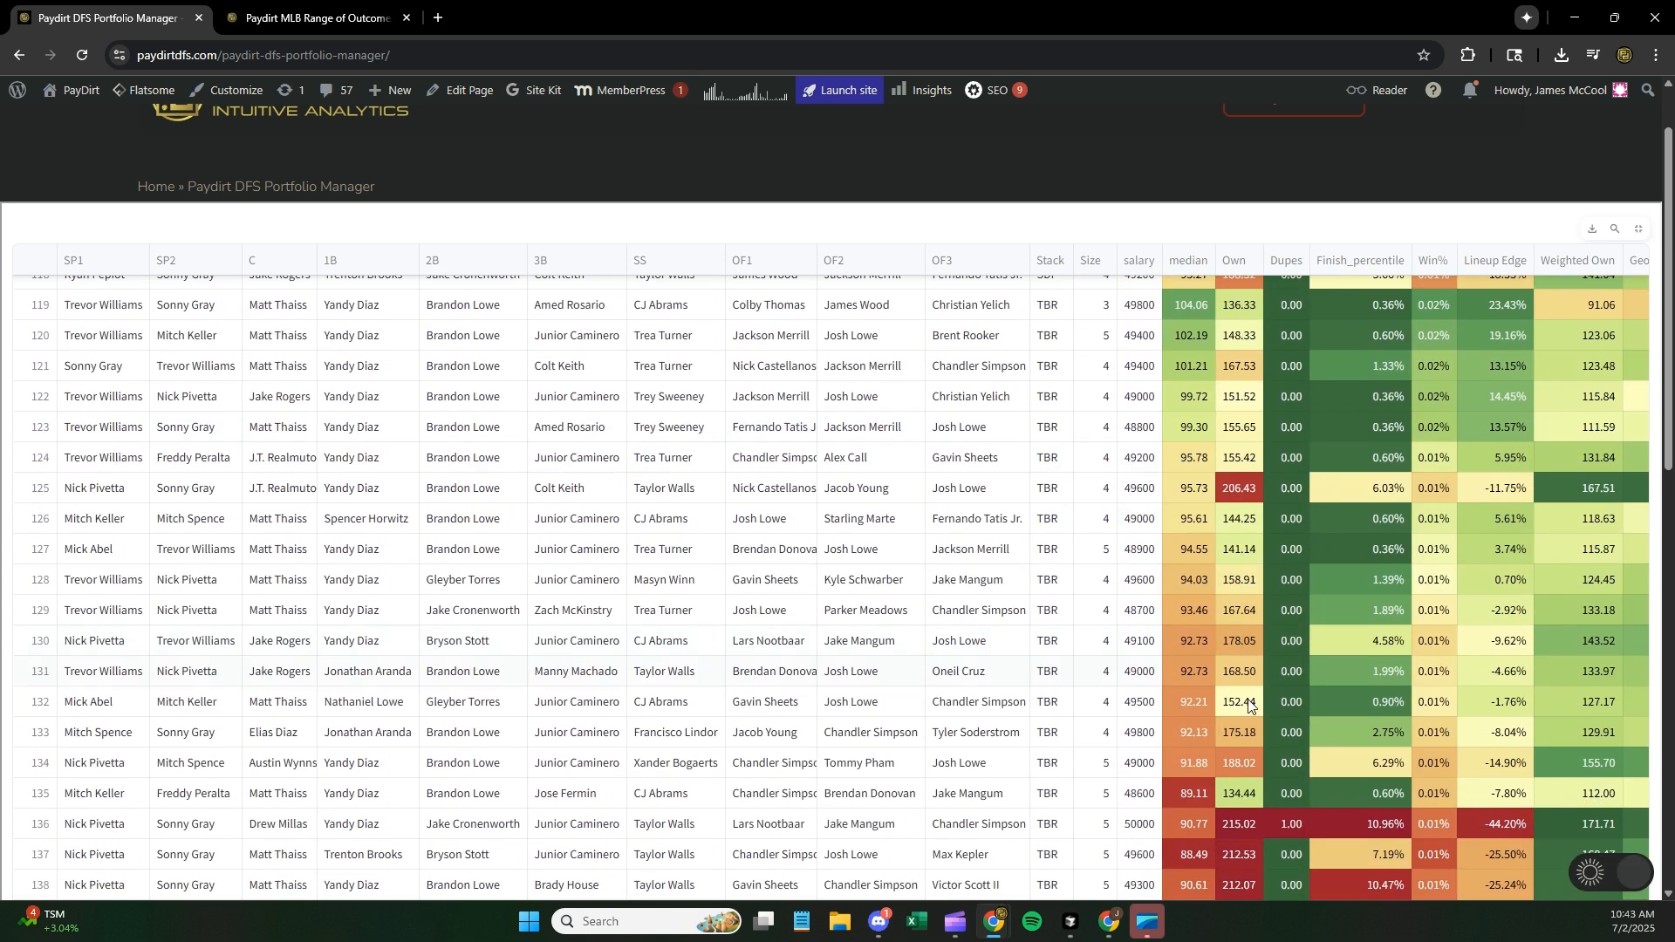
pyautogui.scroll(-3, 1240, 711)
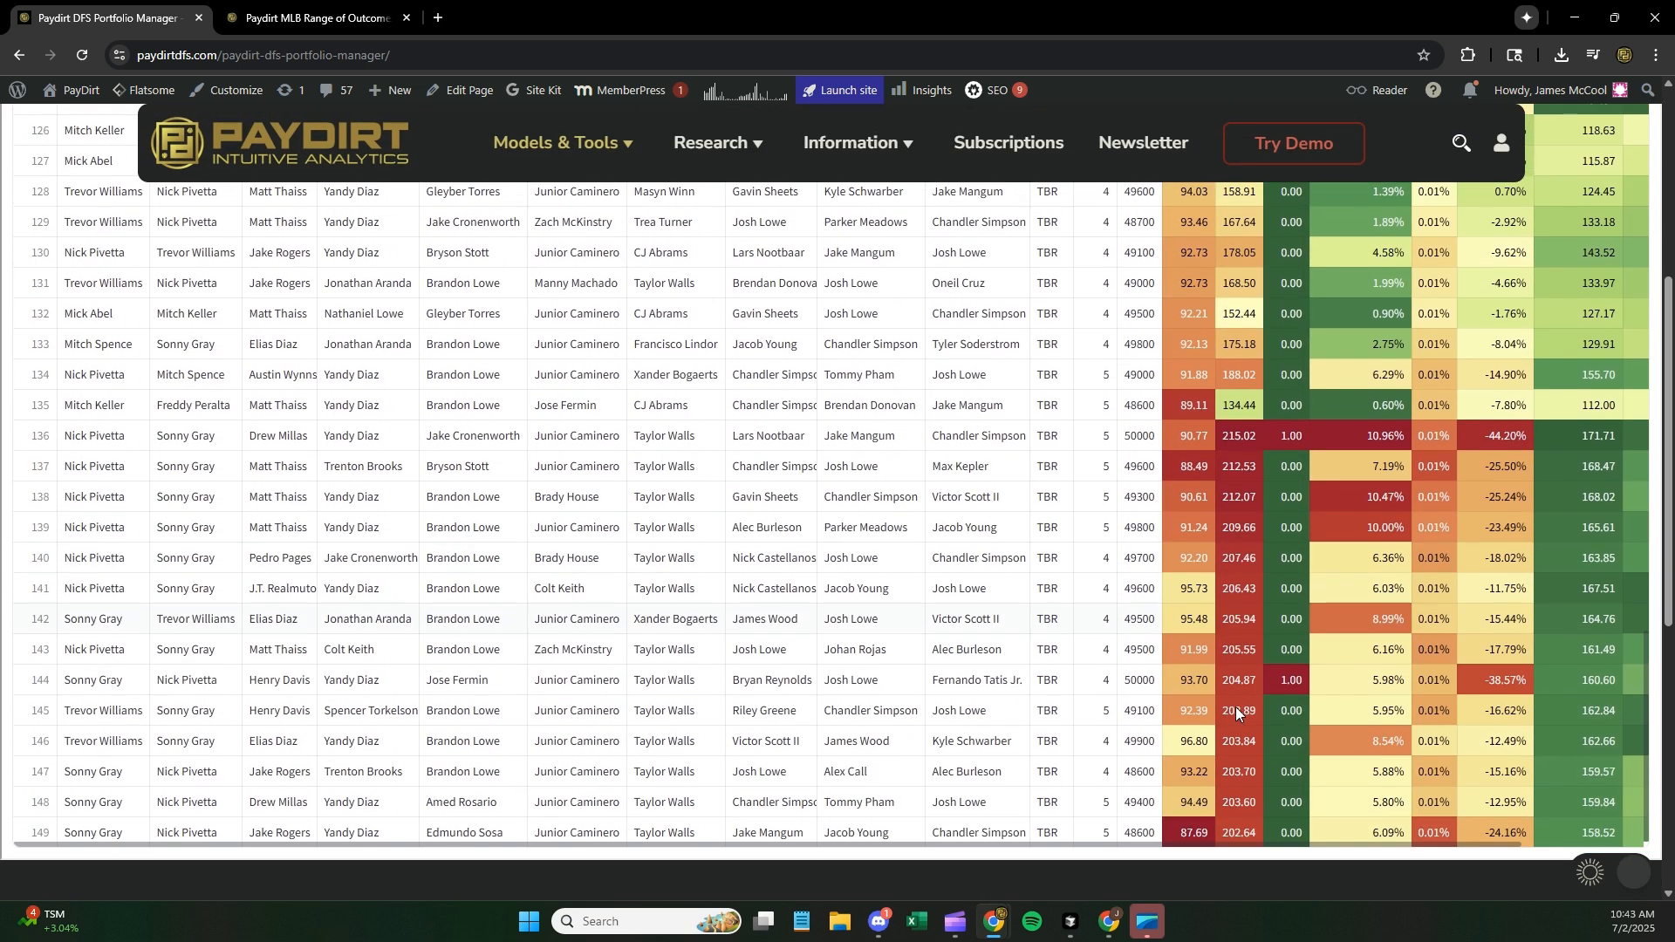
pyautogui.scroll(6, 1653, 680)
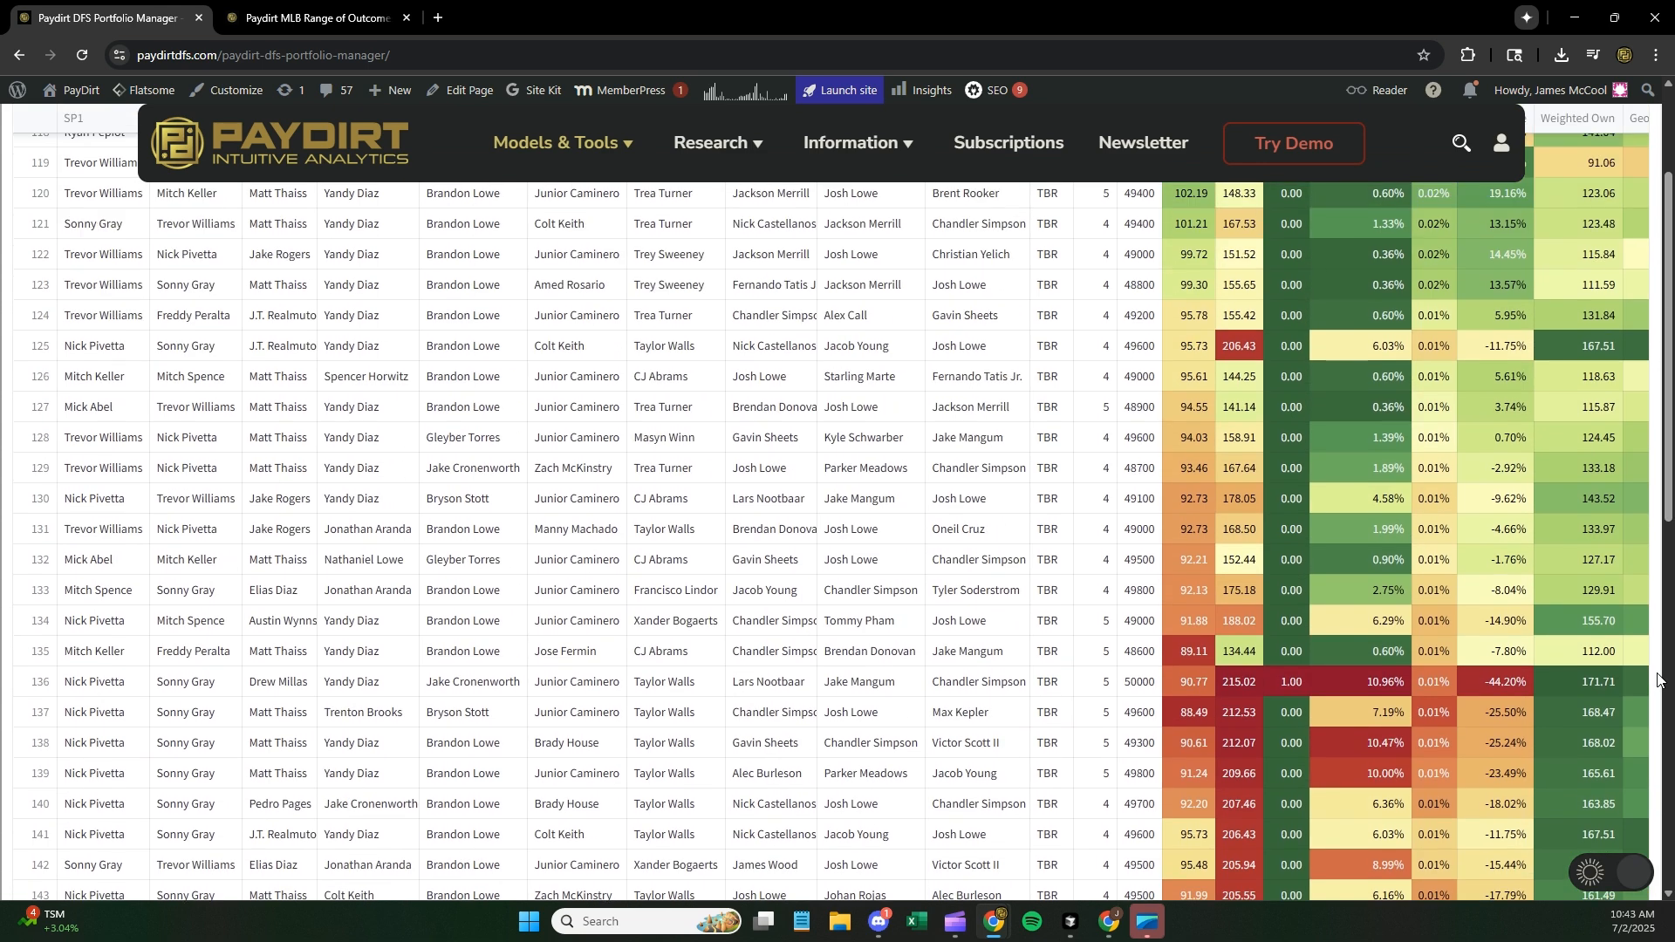
pyautogui.scroll(-1, 1658, 680)
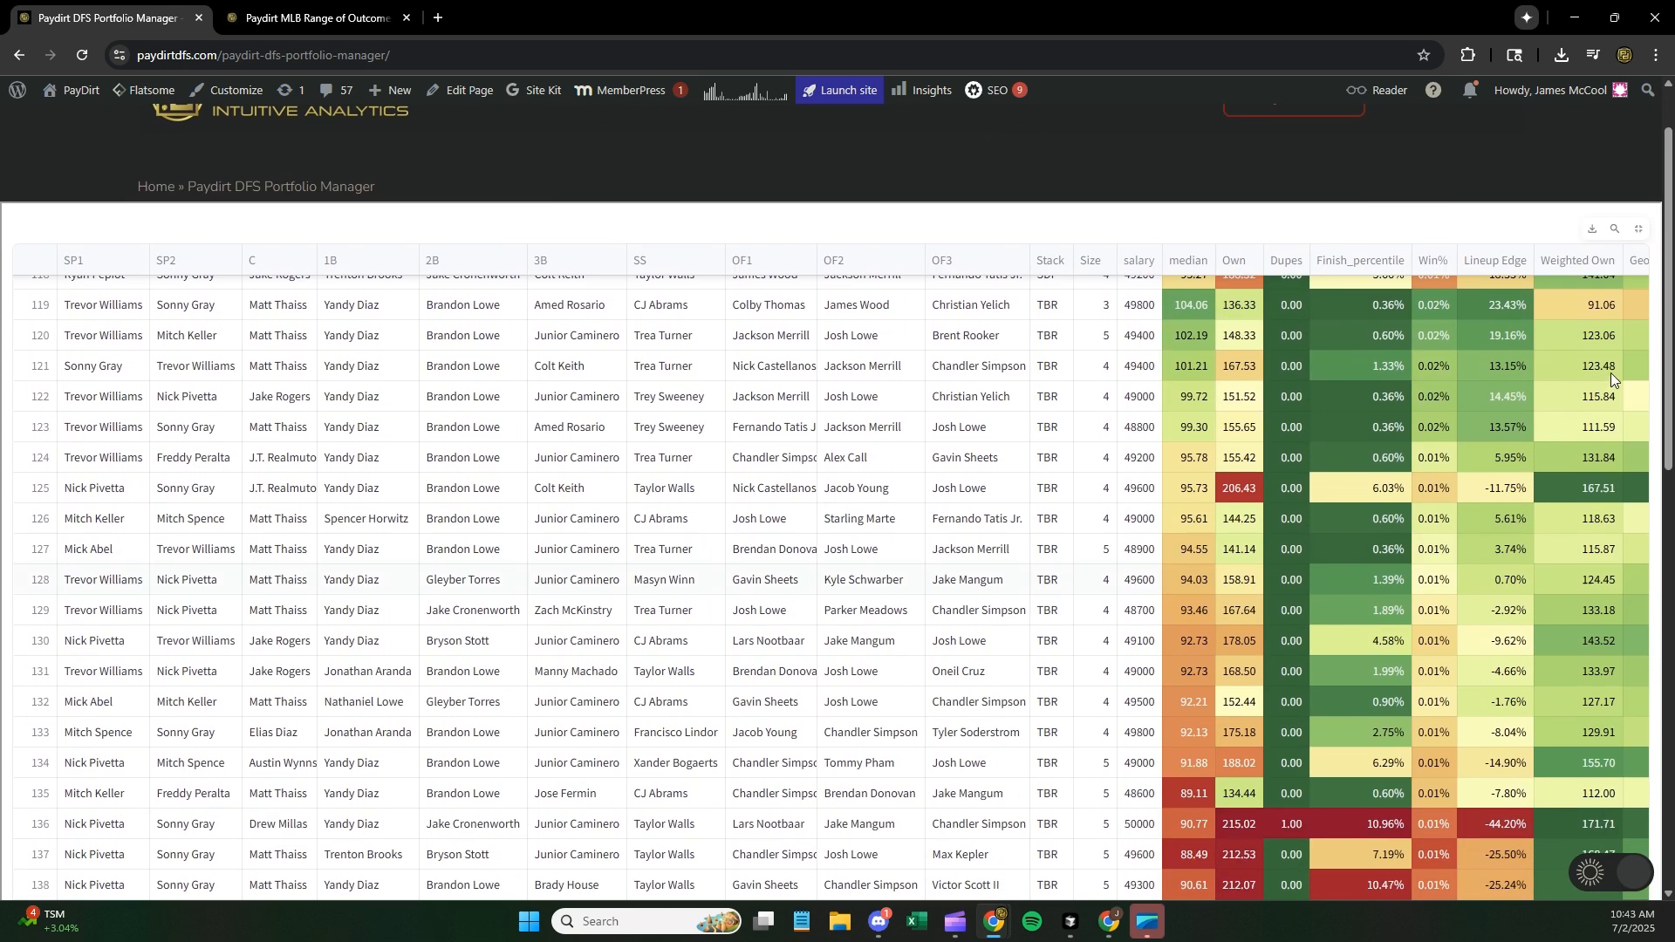
pyautogui.click(1639, 230)
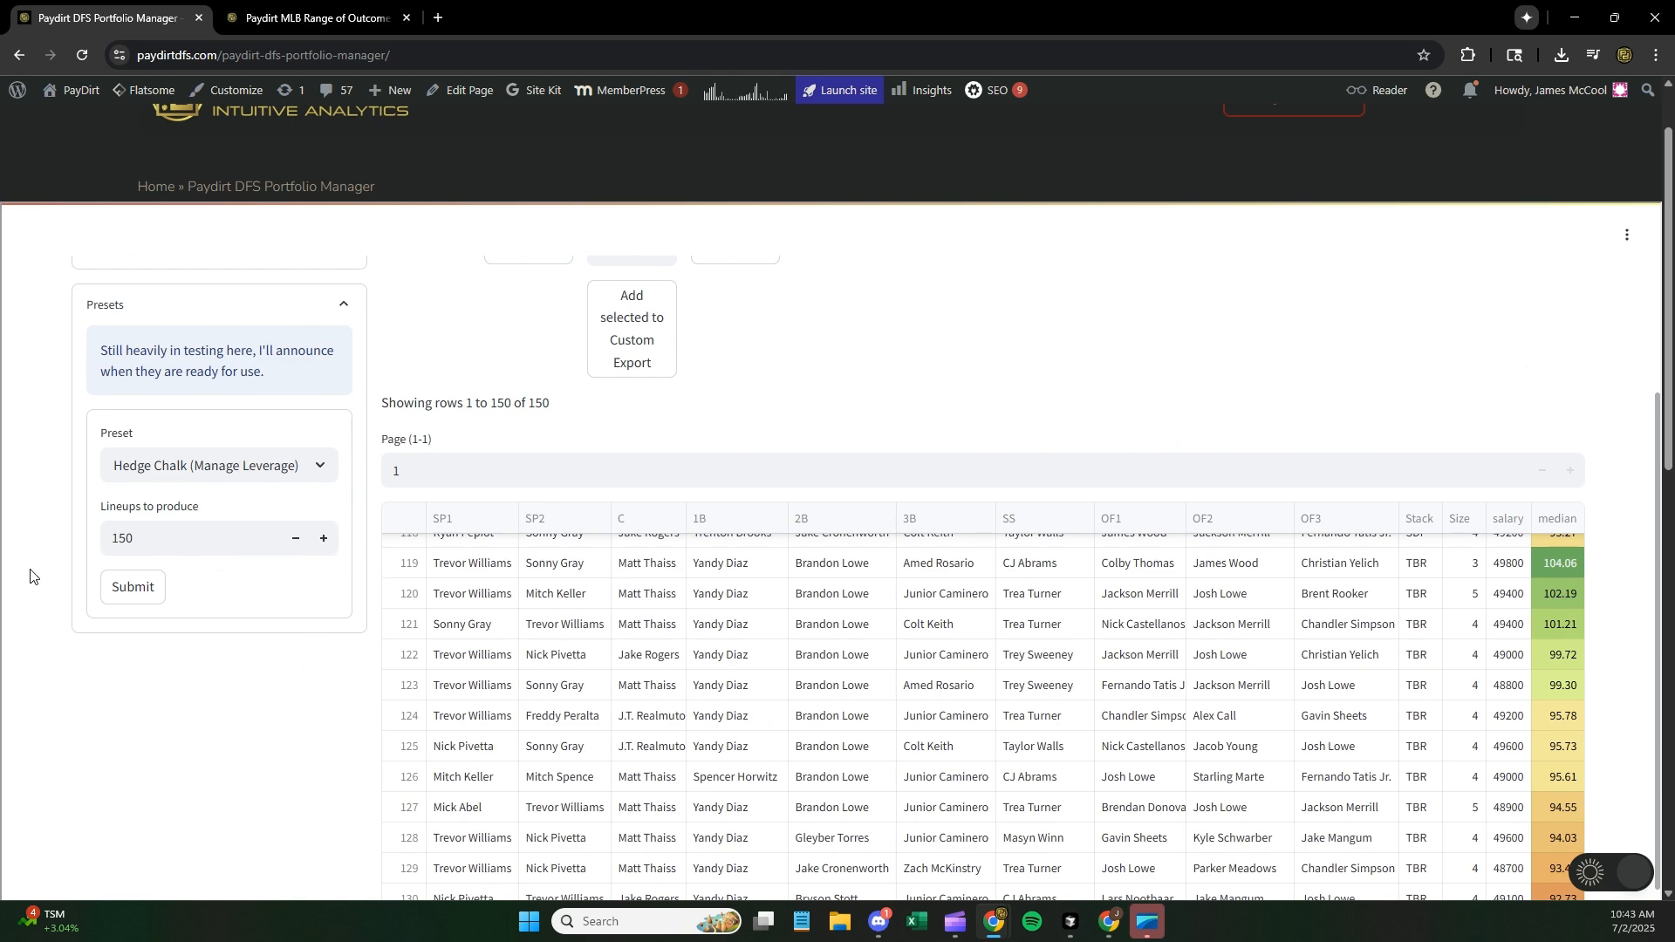
# - Review the Stack Summary for the Hedge Chalk portfolio, and show the Player Summary
pyautogui.scroll(-6, 18, 586)
pyautogui.scroll(-2, 17, 589)
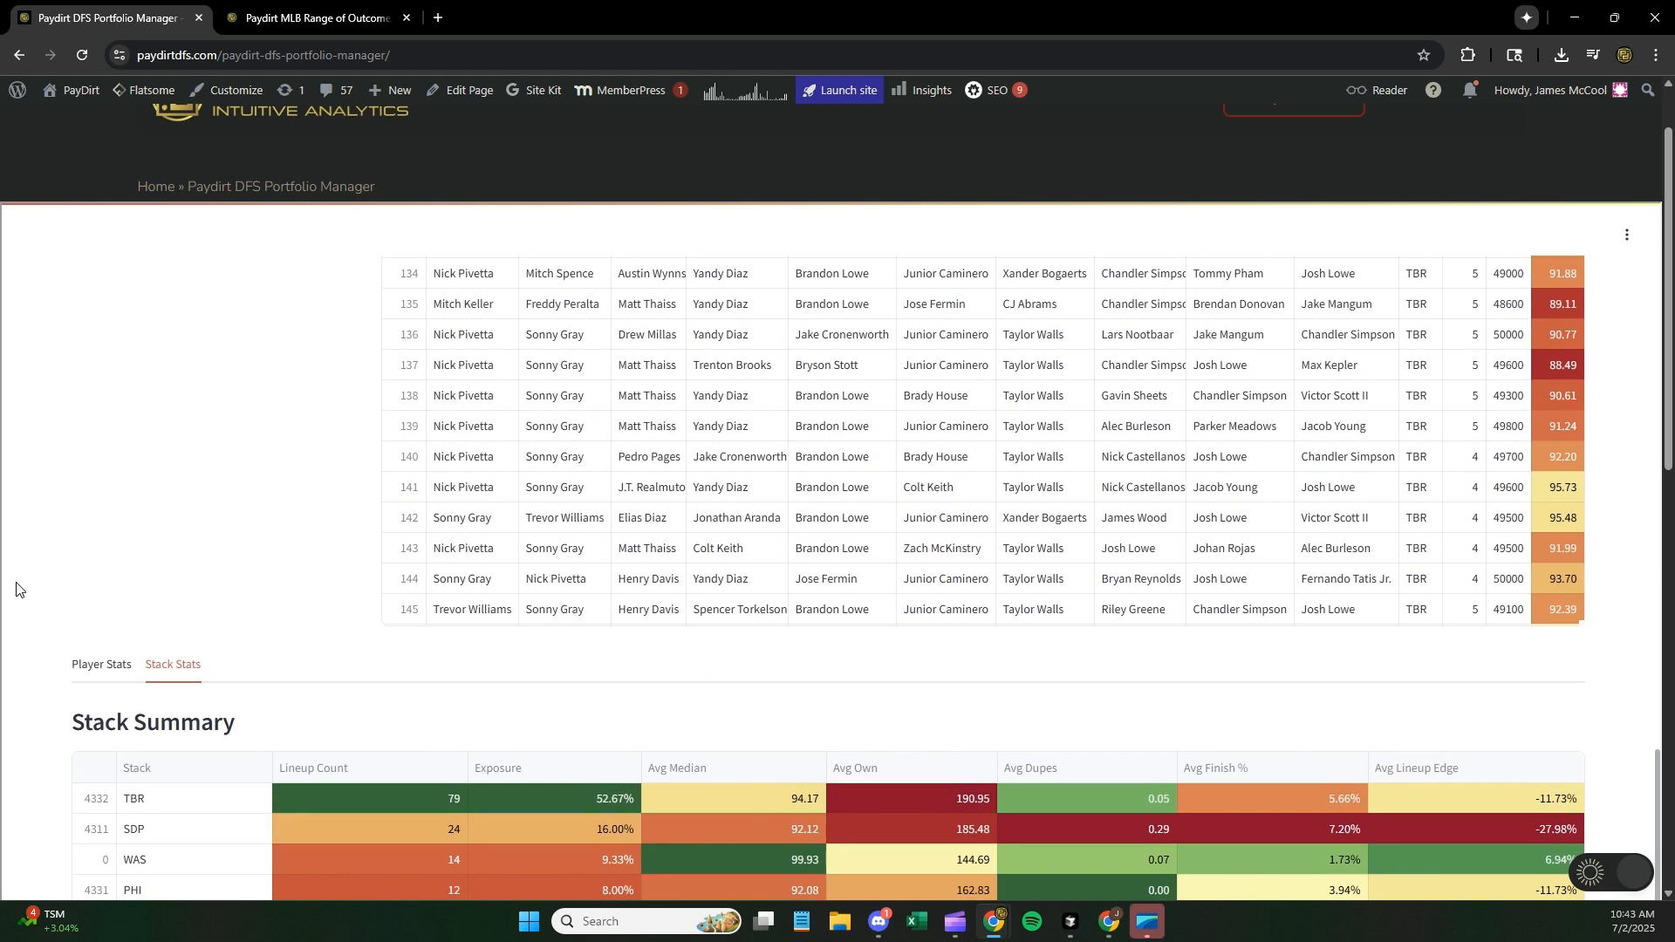
pyautogui.scroll(-3, 32, 665)
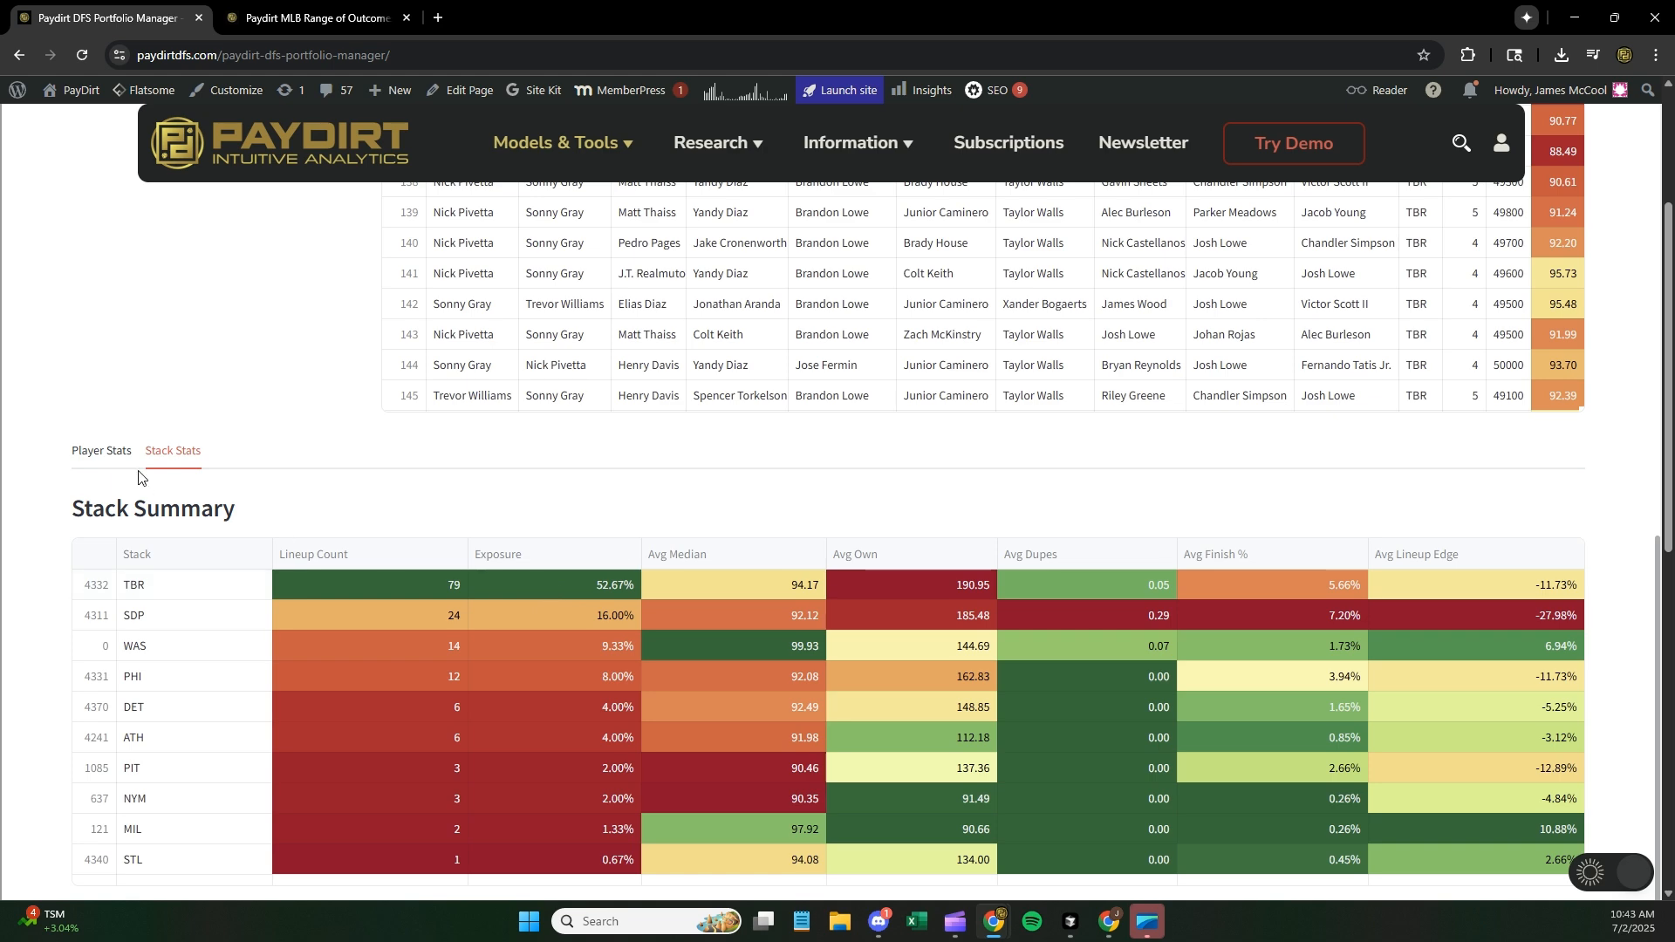
pyautogui.click(99, 451)
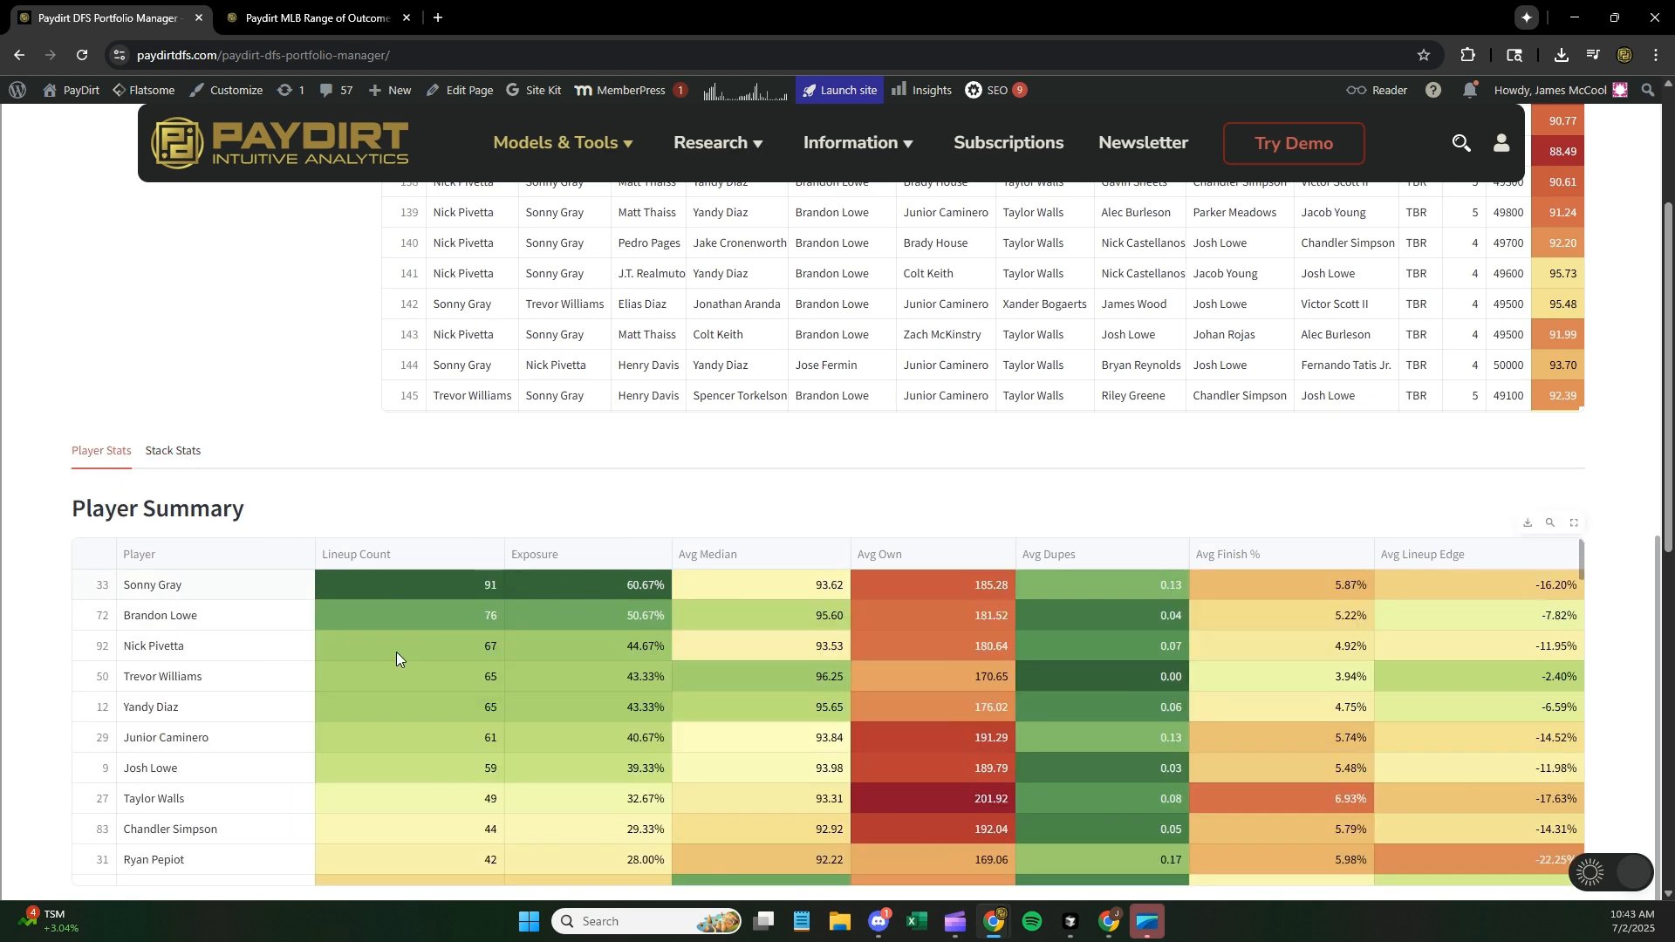
# - Reset the portfolio to discard the Hedge Chalk selection and restore the full set of lineups
pyautogui.scroll(6, 35, 618)
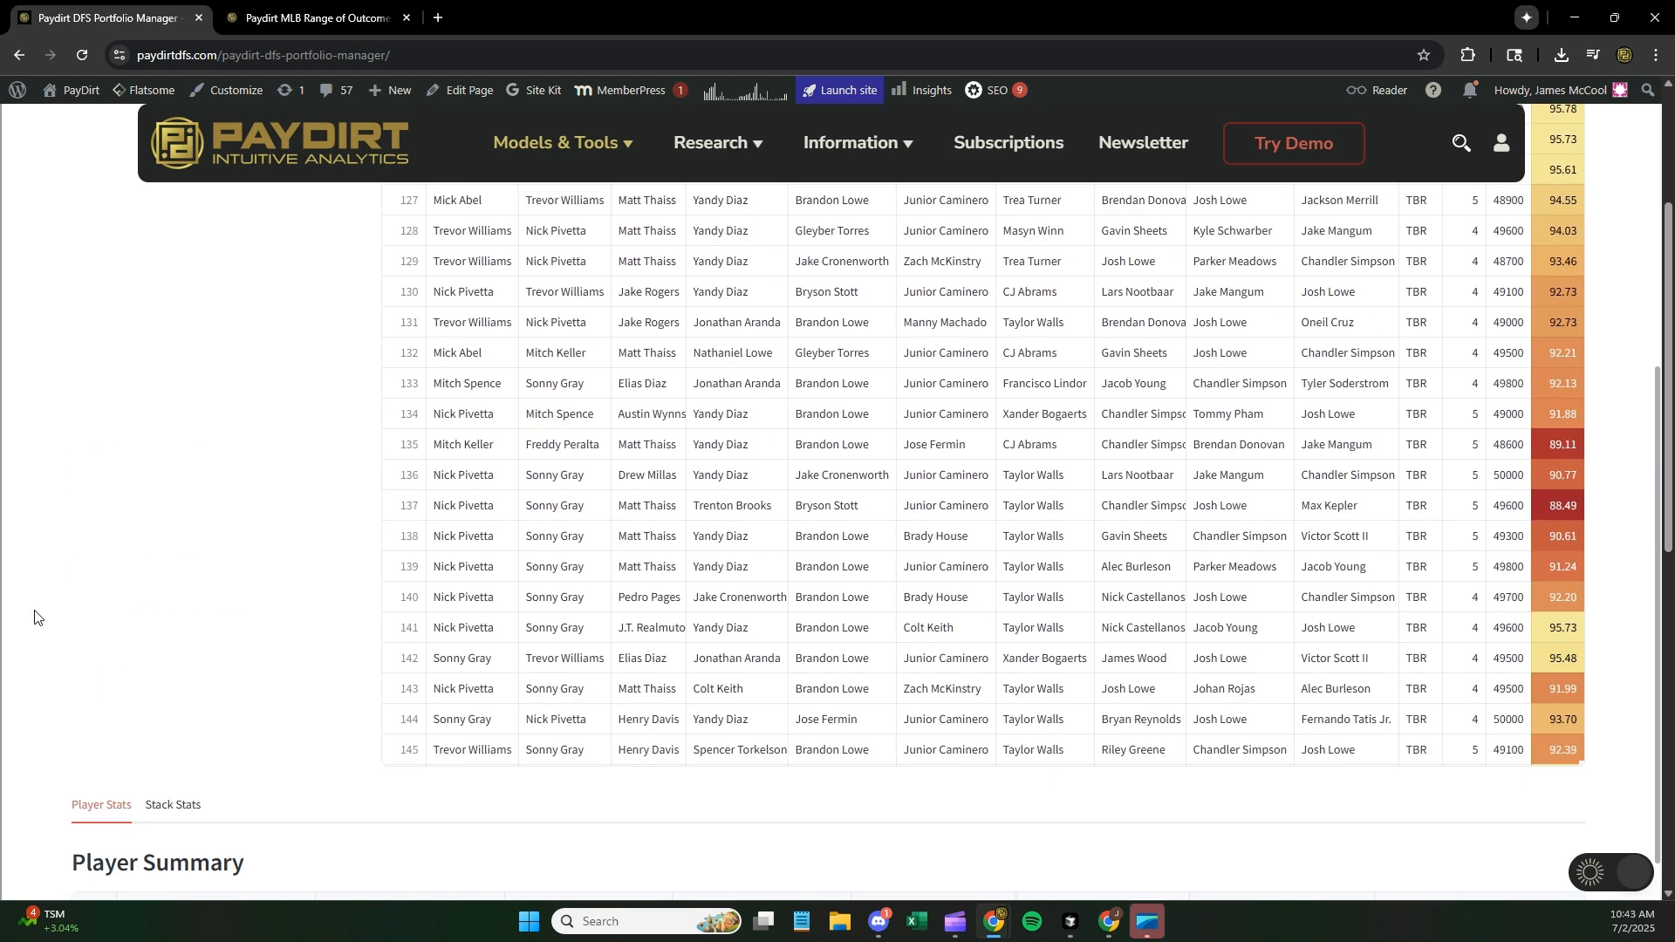
pyautogui.scroll(6, 35, 618)
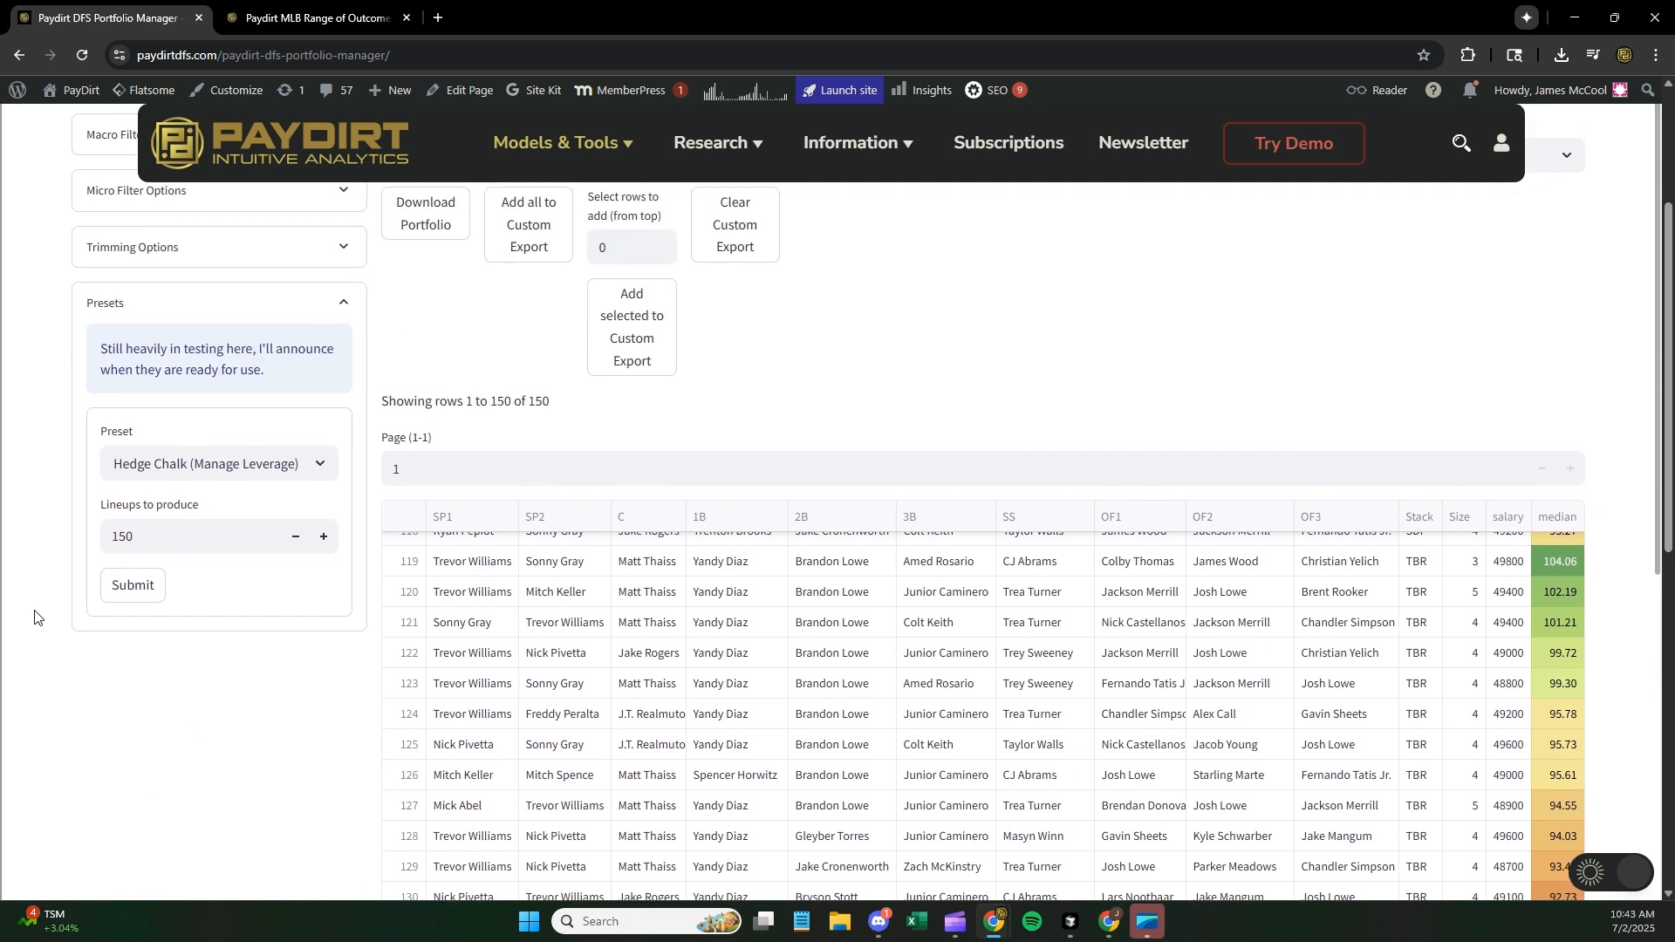
pyautogui.scroll(1, 34, 608)
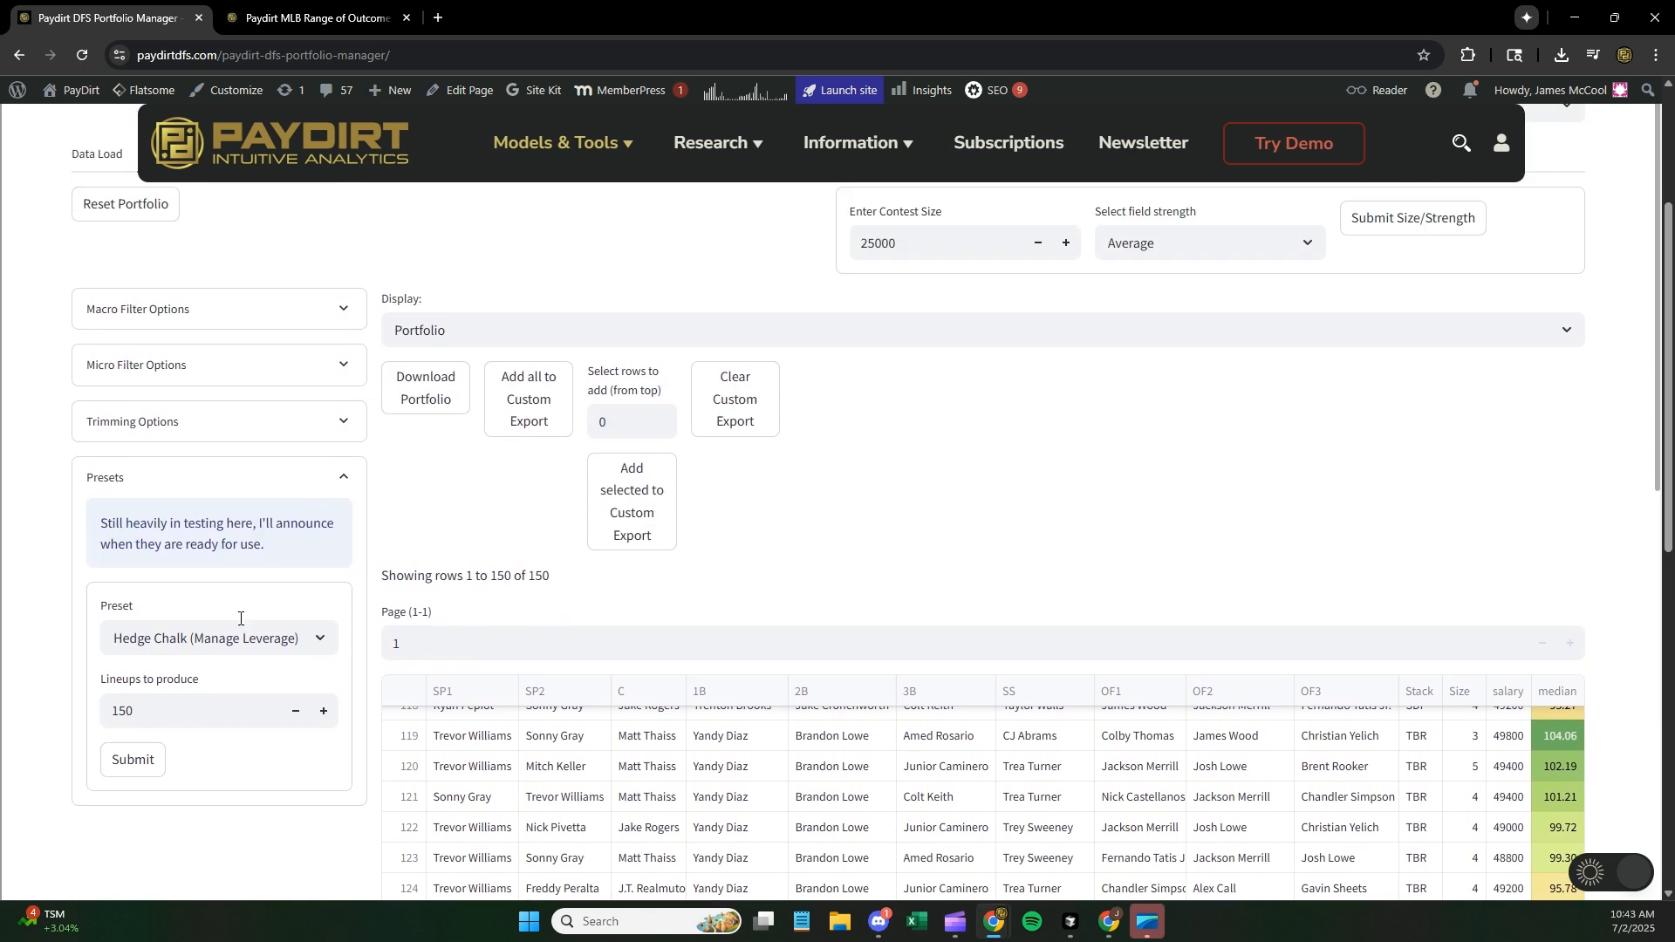
pyautogui.click(124, 213)
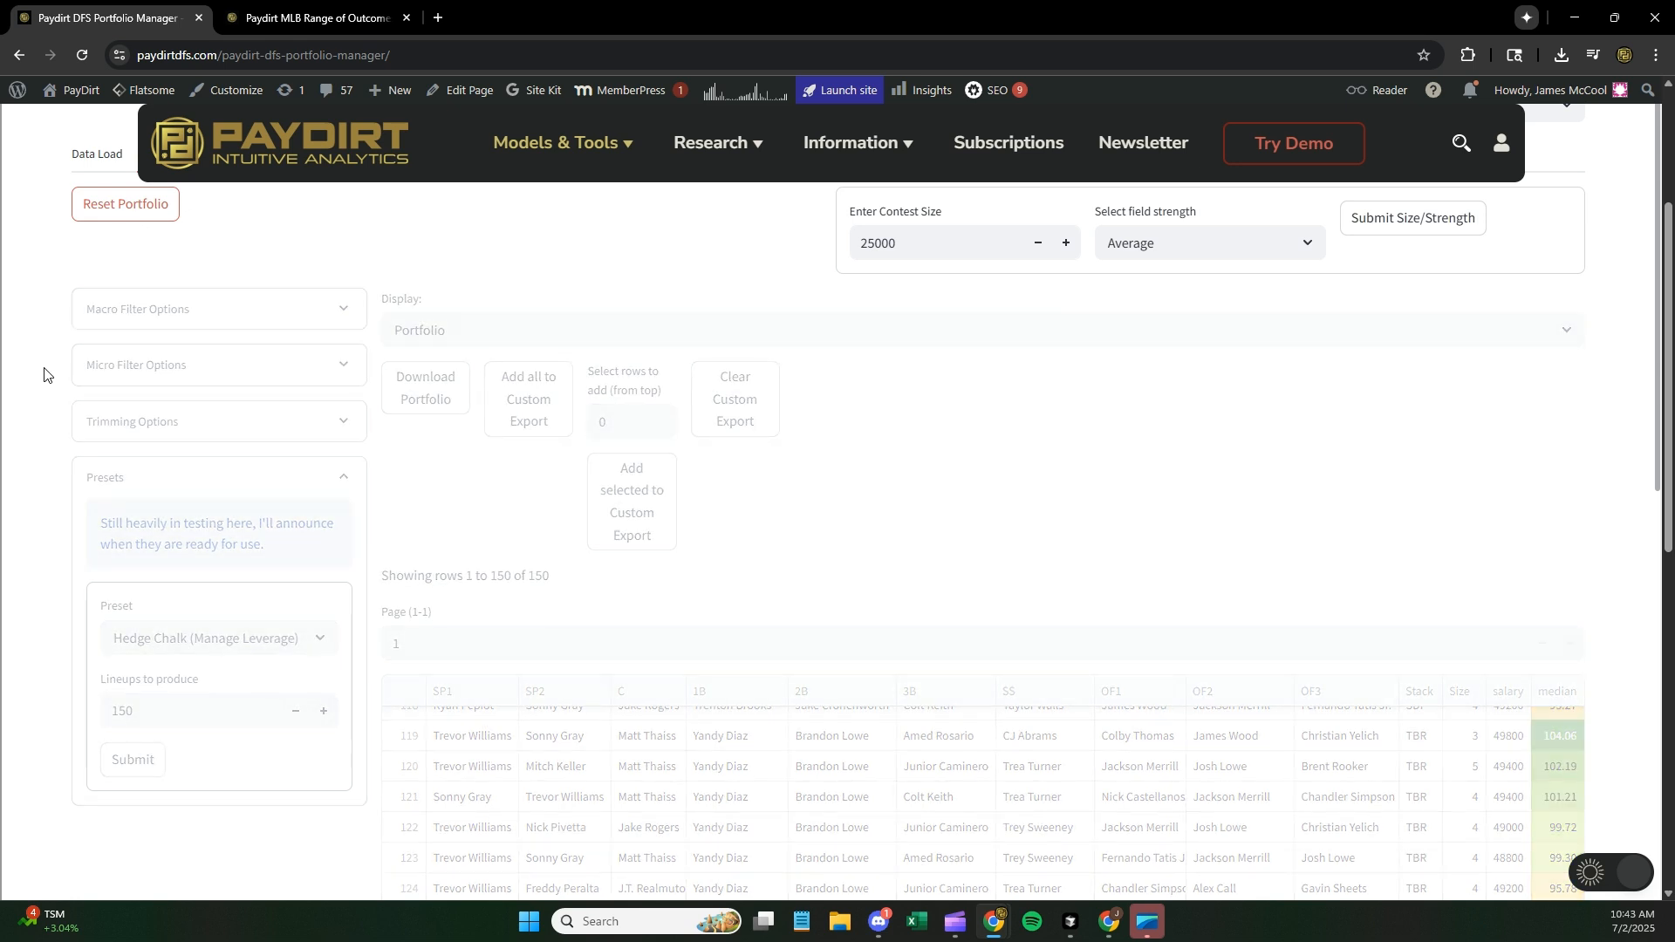
# - Choose the Volatility (Heavy Lineup Edge) preset without submitting it
pyautogui.scroll(-1, 37, 563)
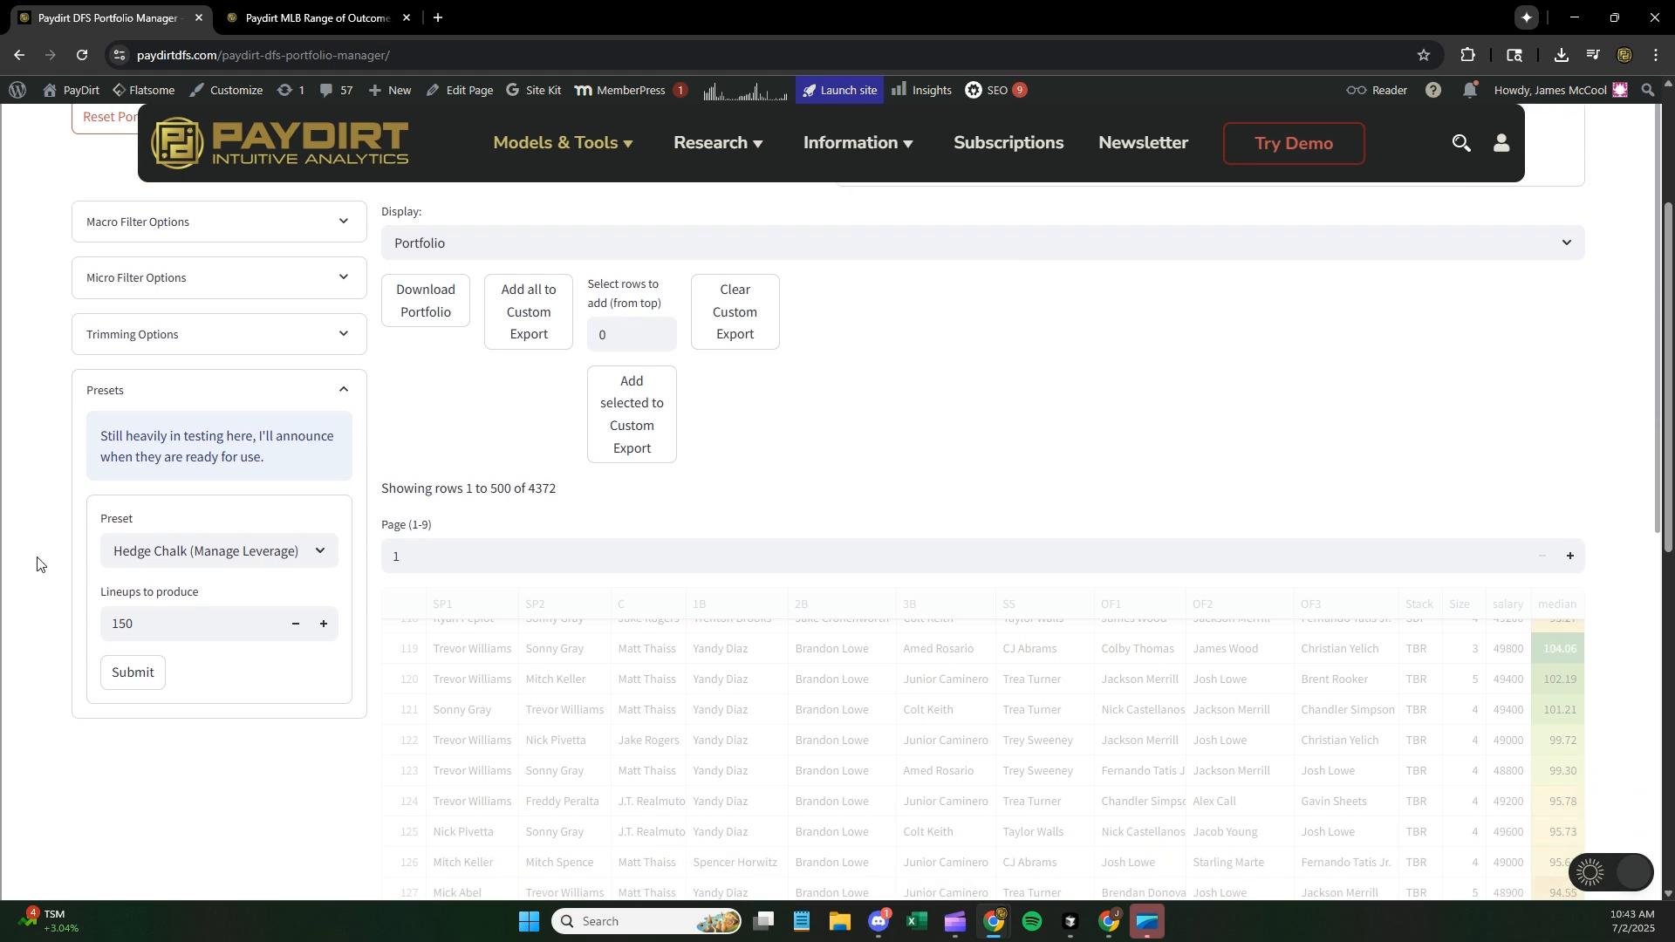
pyautogui.click(280, 551)
pyautogui.click(247, 692)
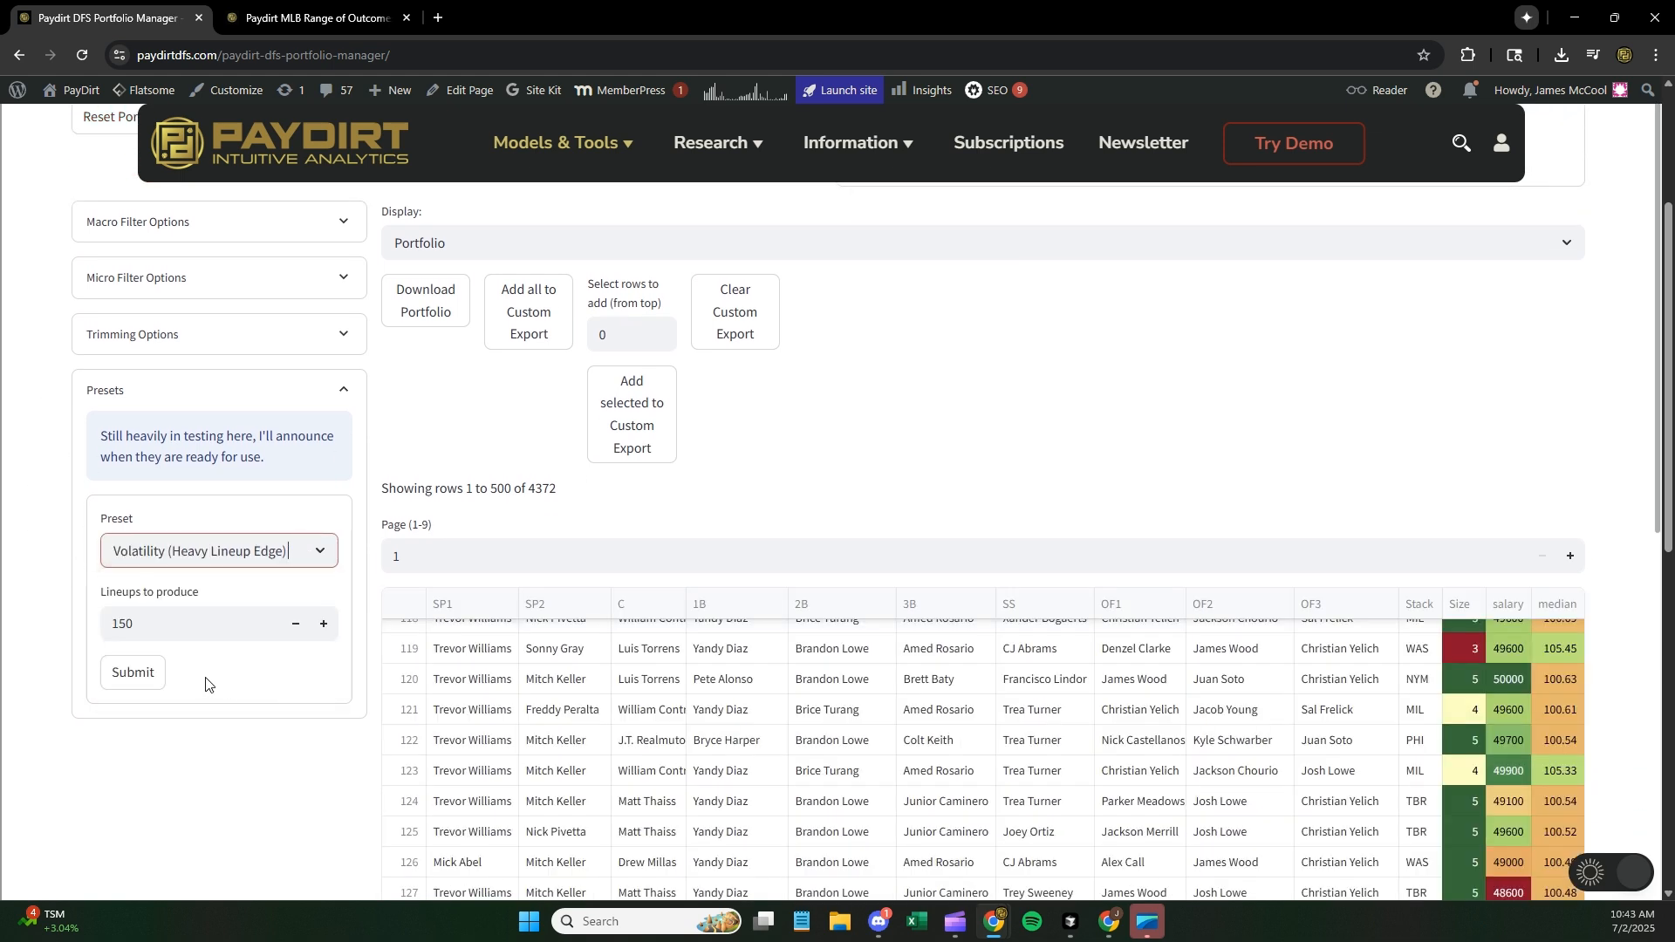
# - Look through the earlier rows of the reset lineup table, including their salary and median columns
pyautogui.scroll(-1, 327, 784)
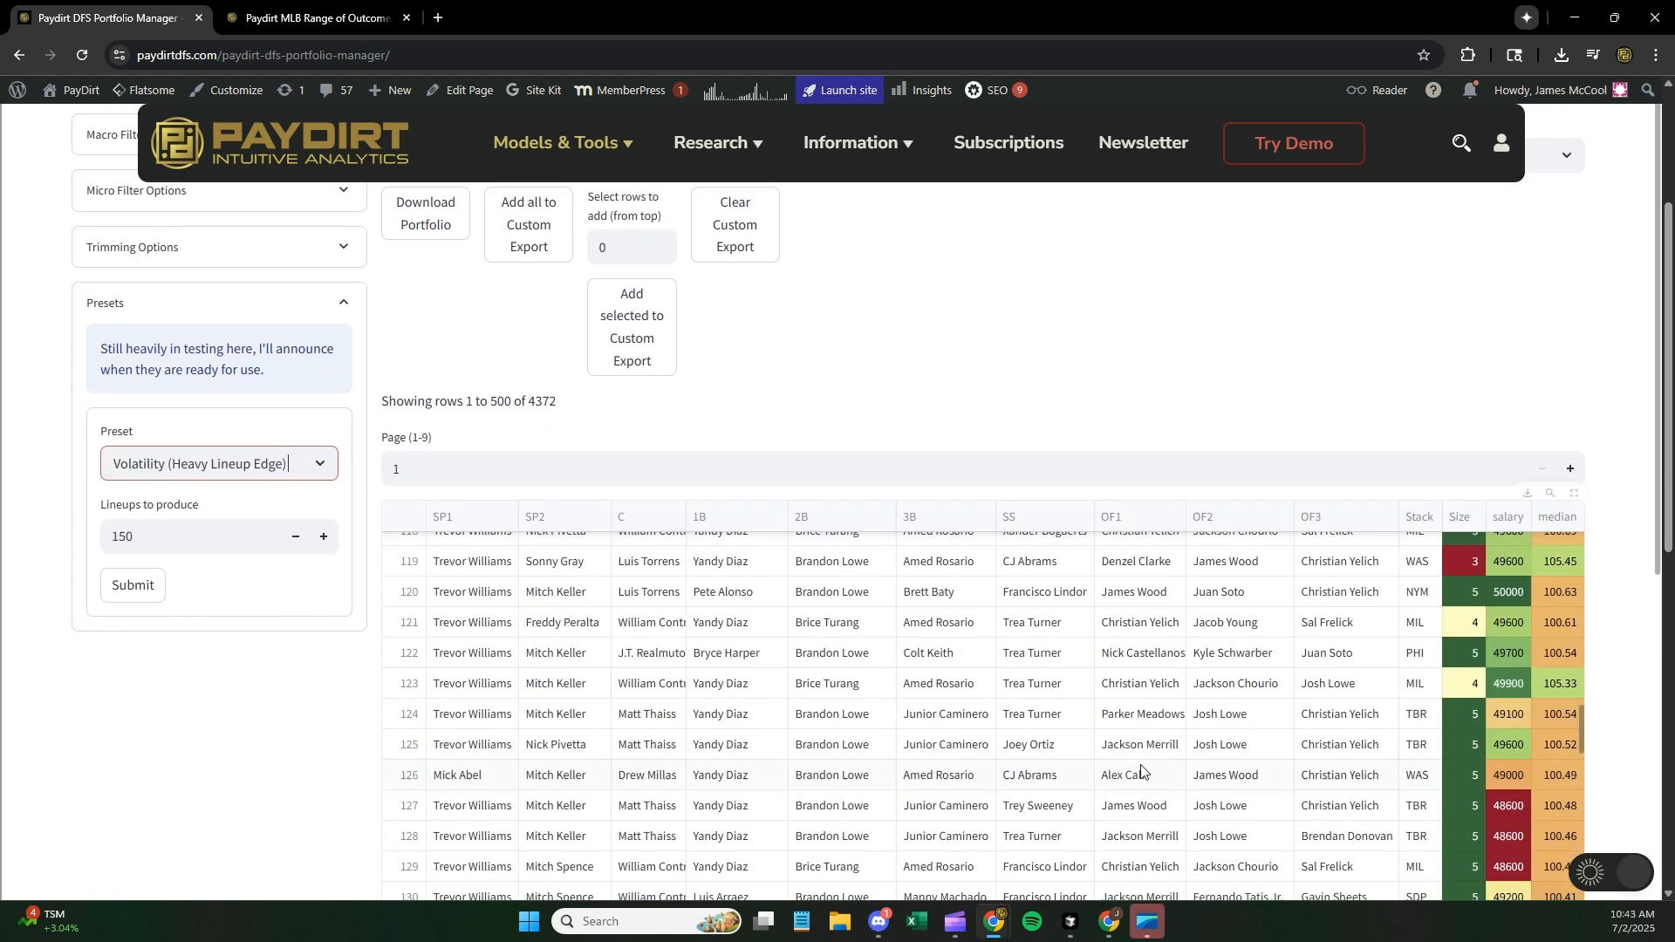
pyautogui.scroll(5, 1487, 653)
pyautogui.scroll(20, 1488, 668)
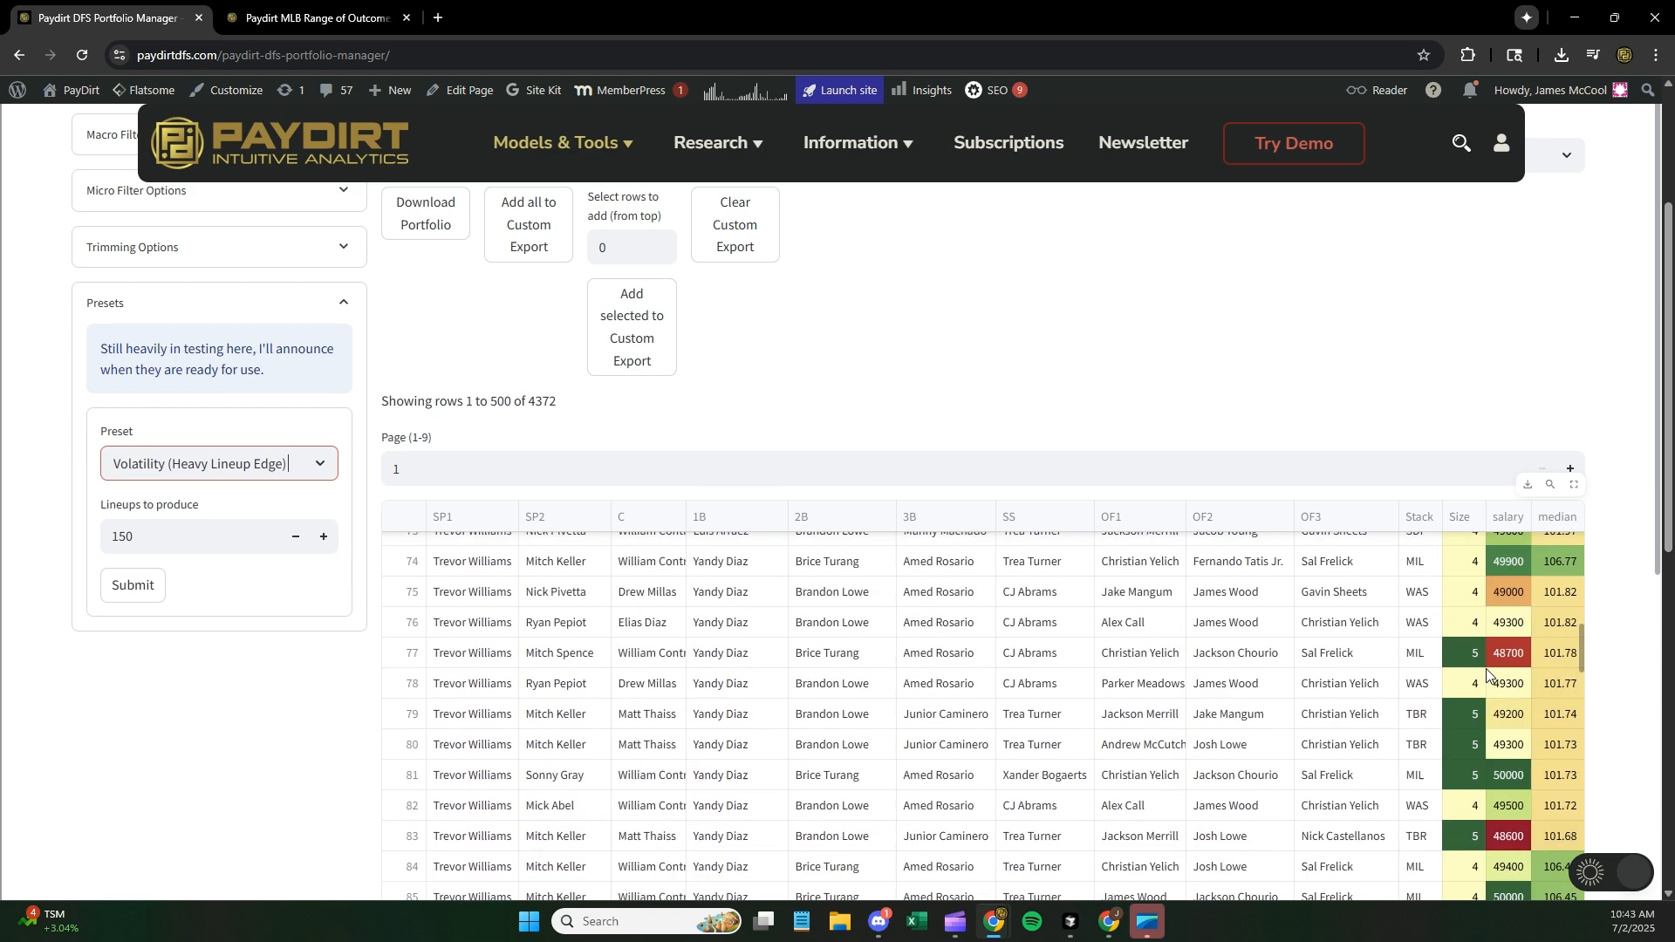
pyautogui.scroll(10, 1483, 682)
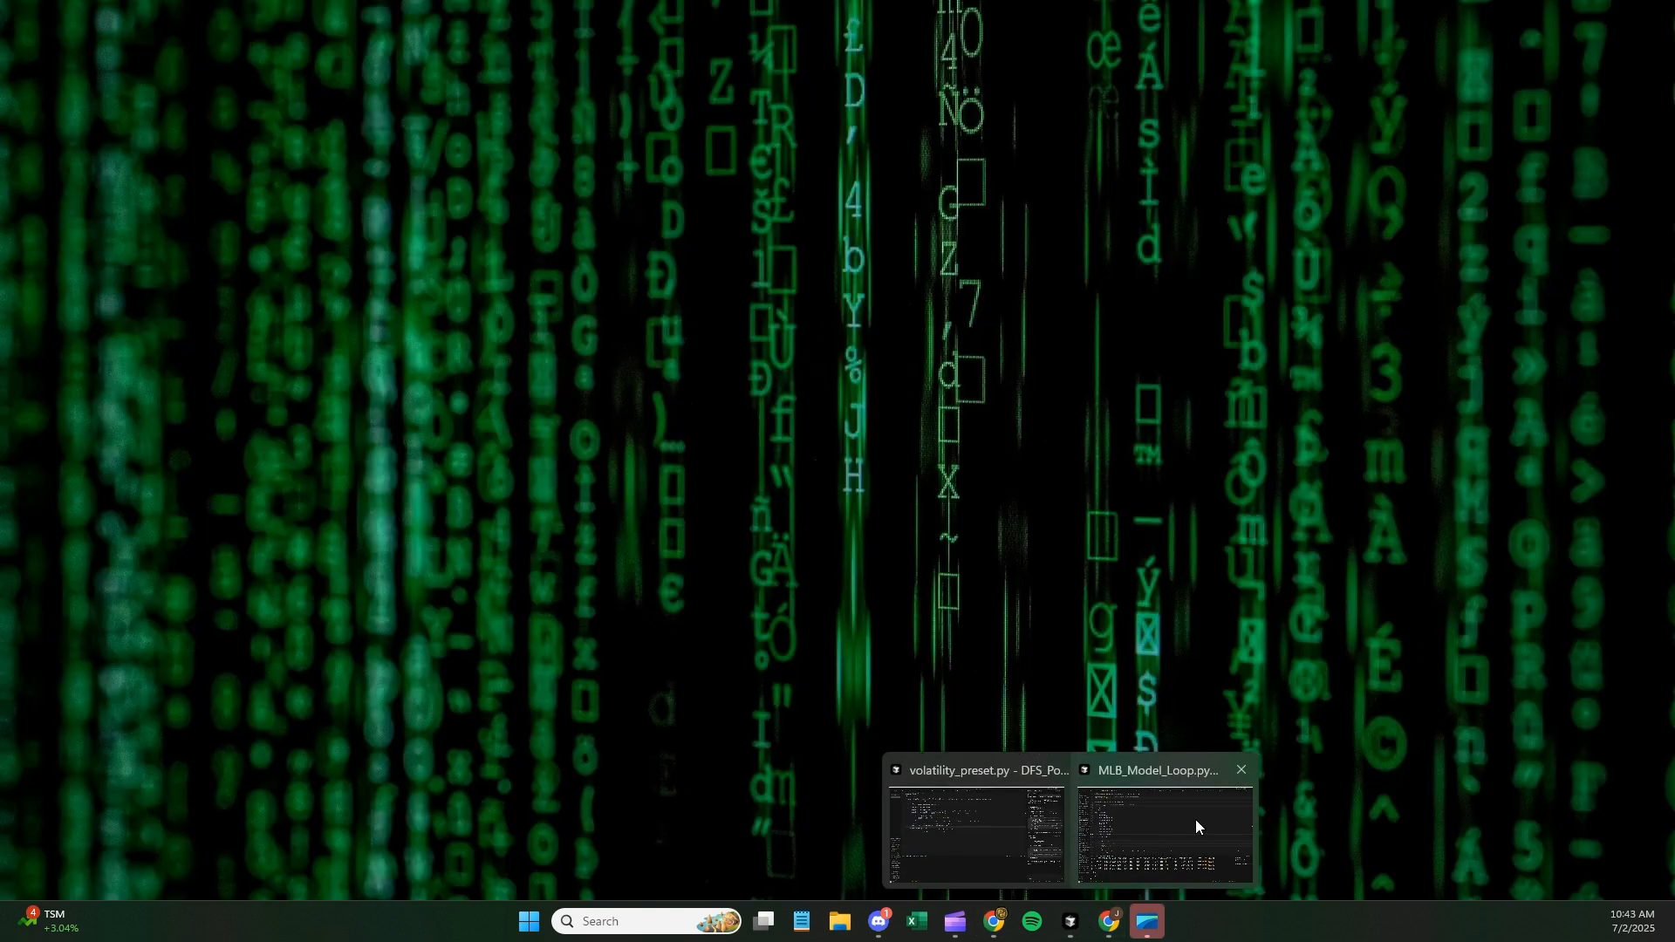
pyautogui.click(1192, 815)
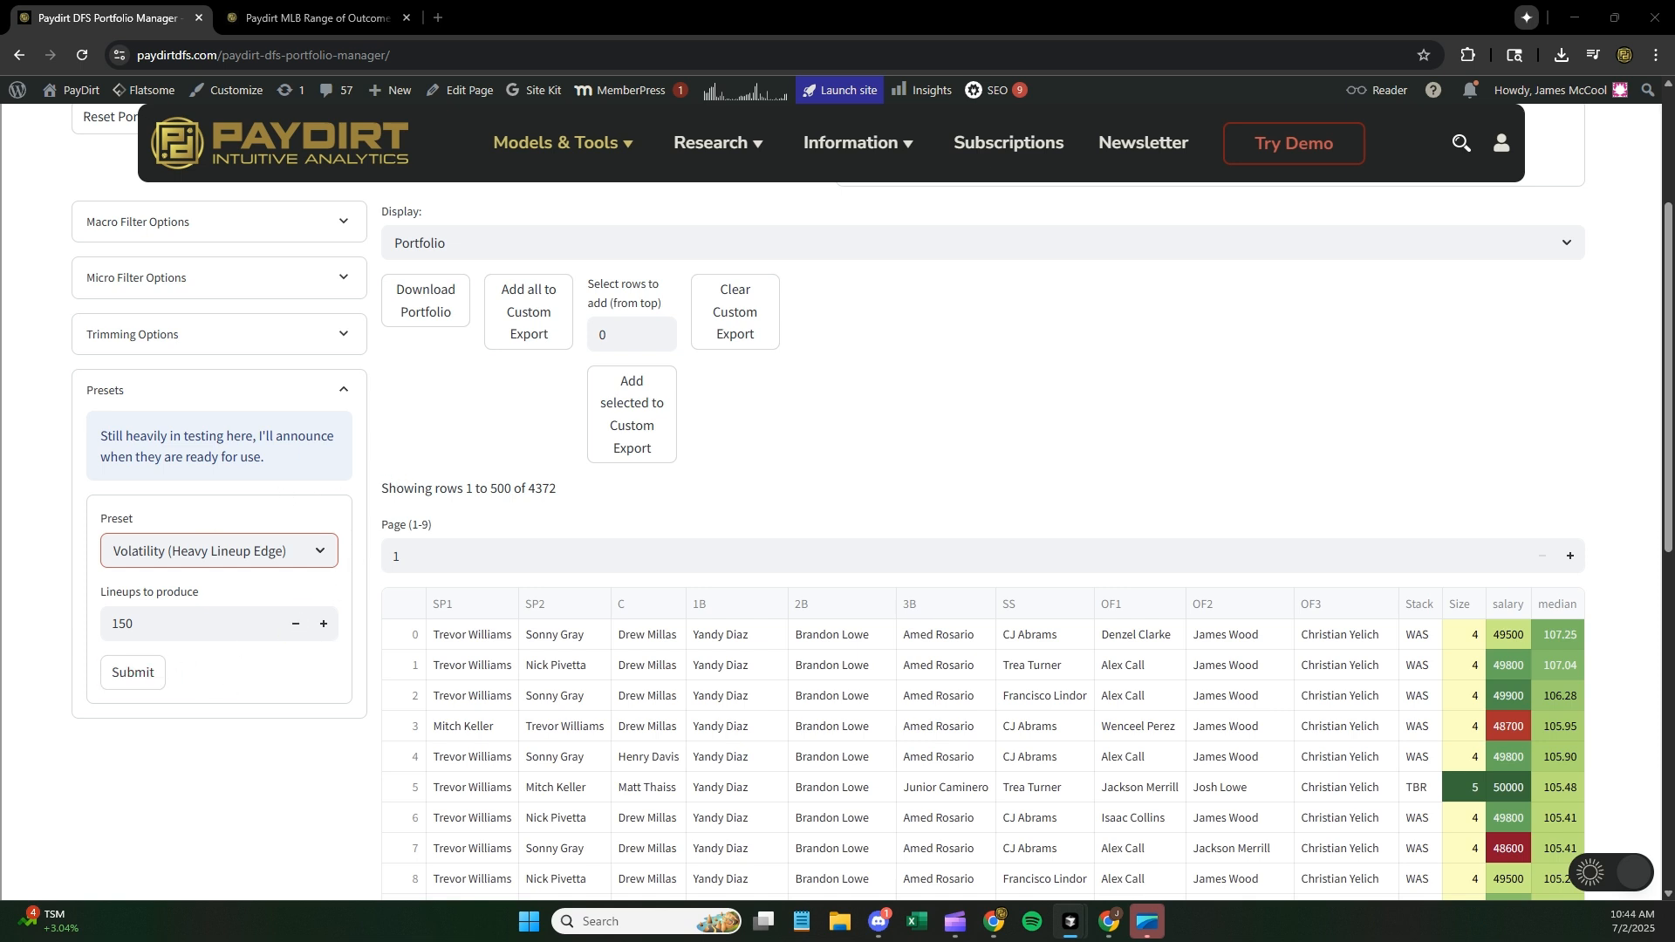
# - Submit the Volatility (Heavy Lineup Edge) preset with 150 lineups to produce, and bring up the resulting lineup table
pyautogui.click(130, 677)
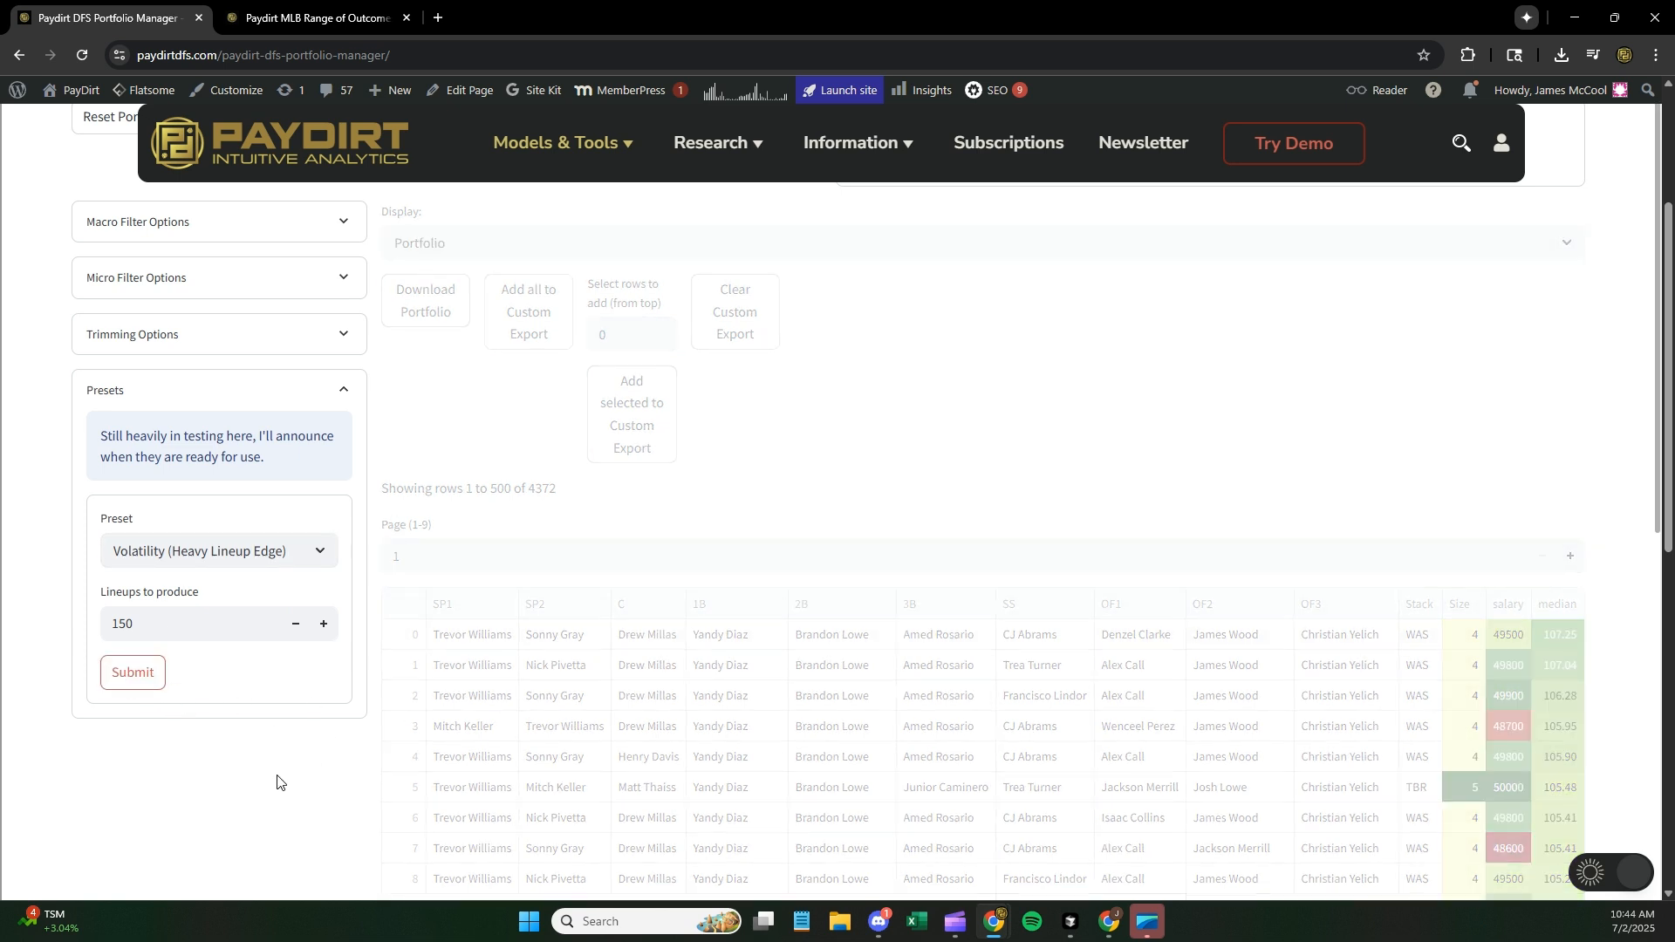
pyautogui.scroll(-3, 265, 761)
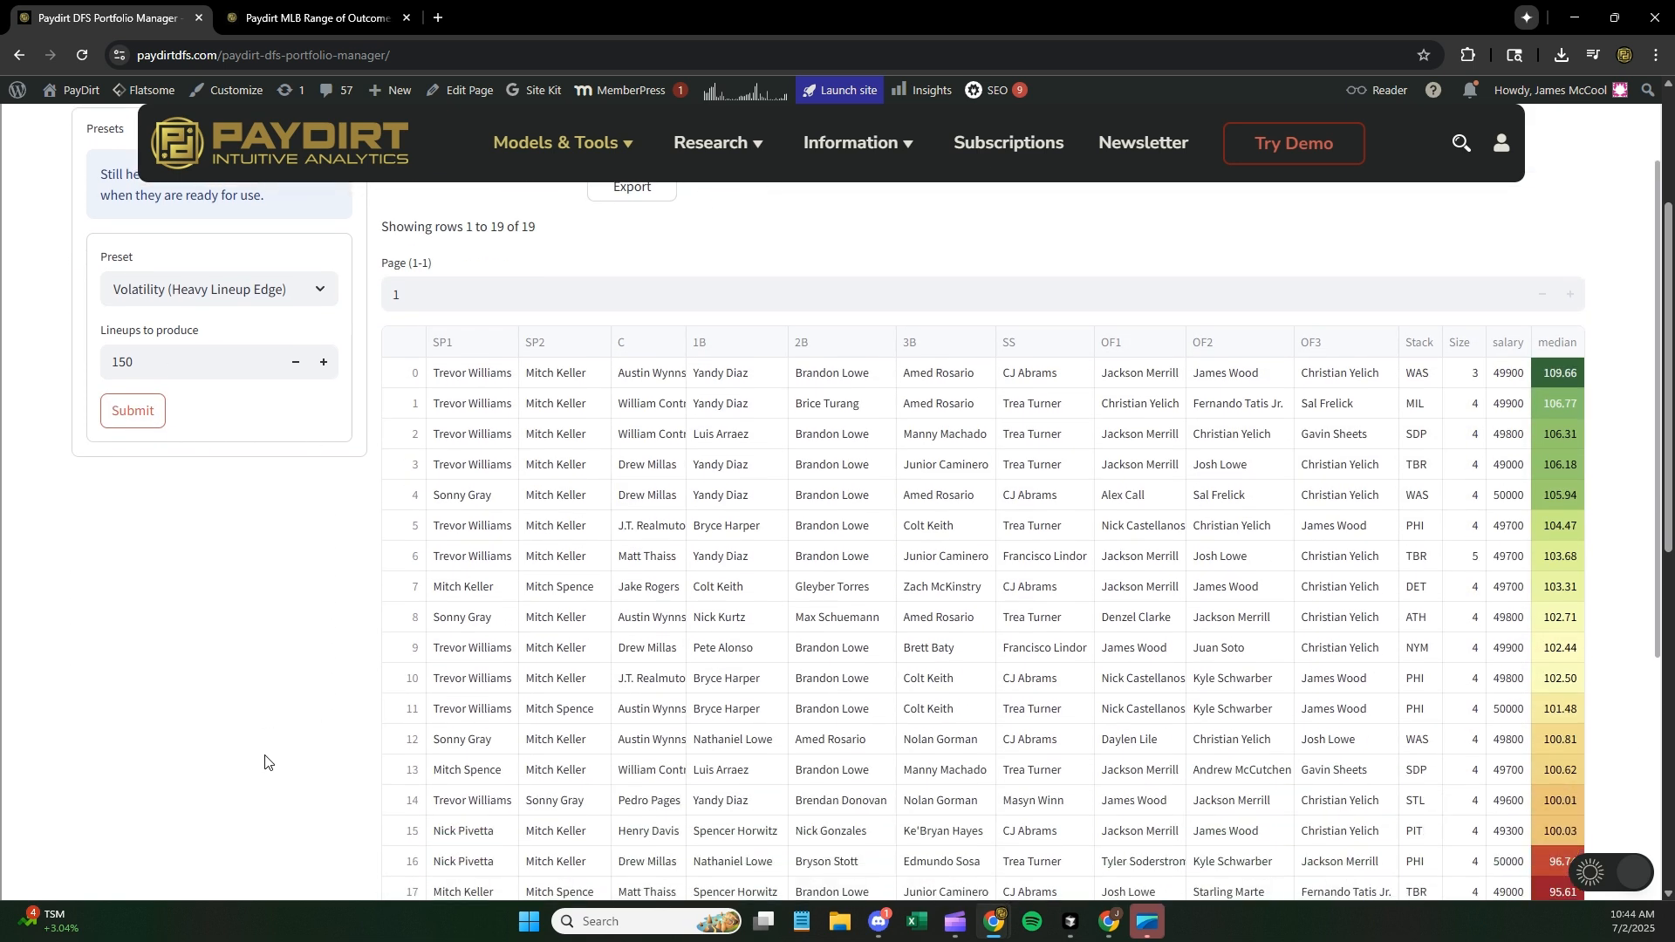
pyautogui.scroll(-1, 334, 650)
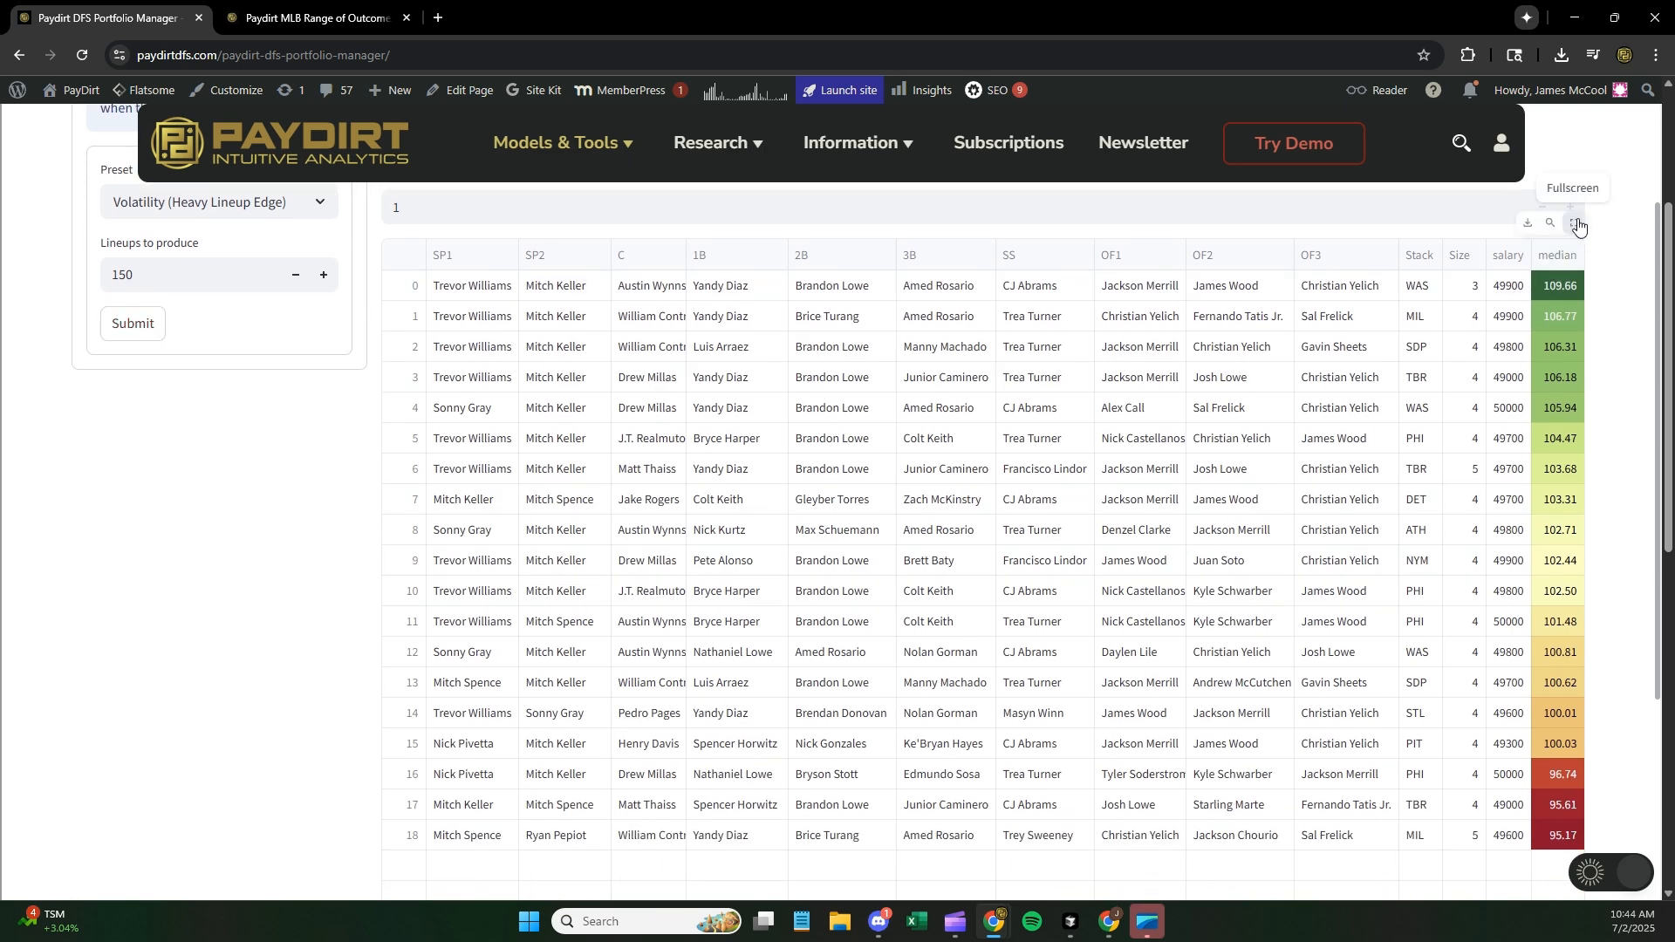
# - Examine the Volatility lineup table in full screen across to the Similarity Score column, and return to the normal view
pyautogui.click(1578, 225)
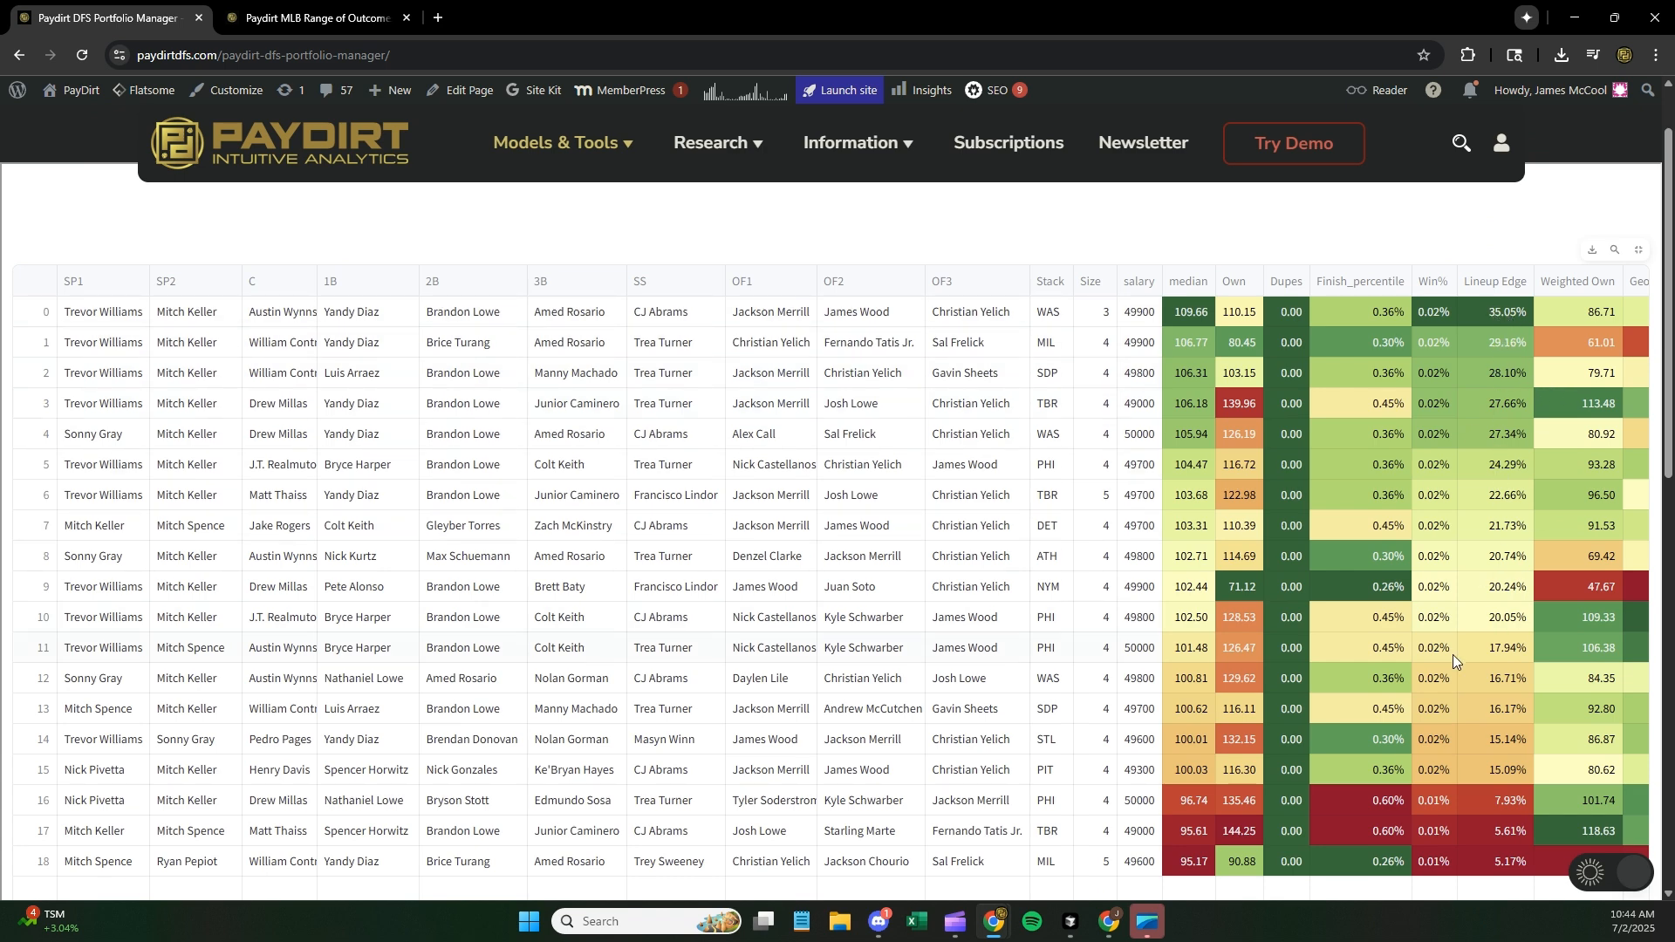
pyautogui.scroll(-6, 1571, 663)
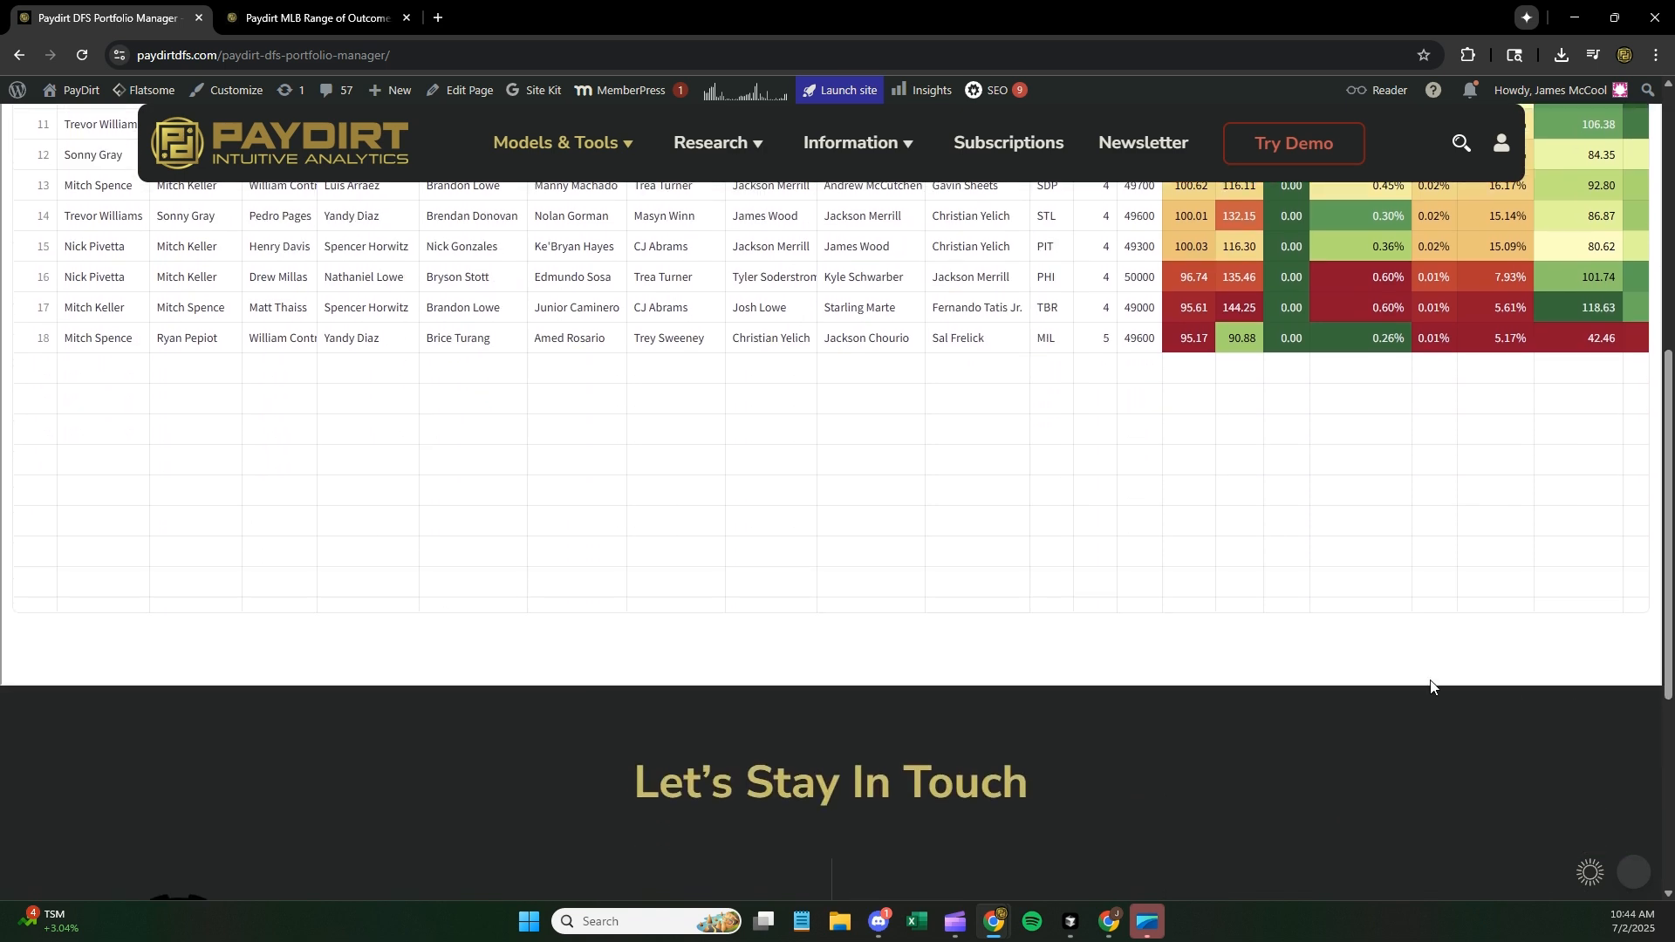
pyautogui.moveTo(1205, 615); pyautogui.dragTo(1510, 625)
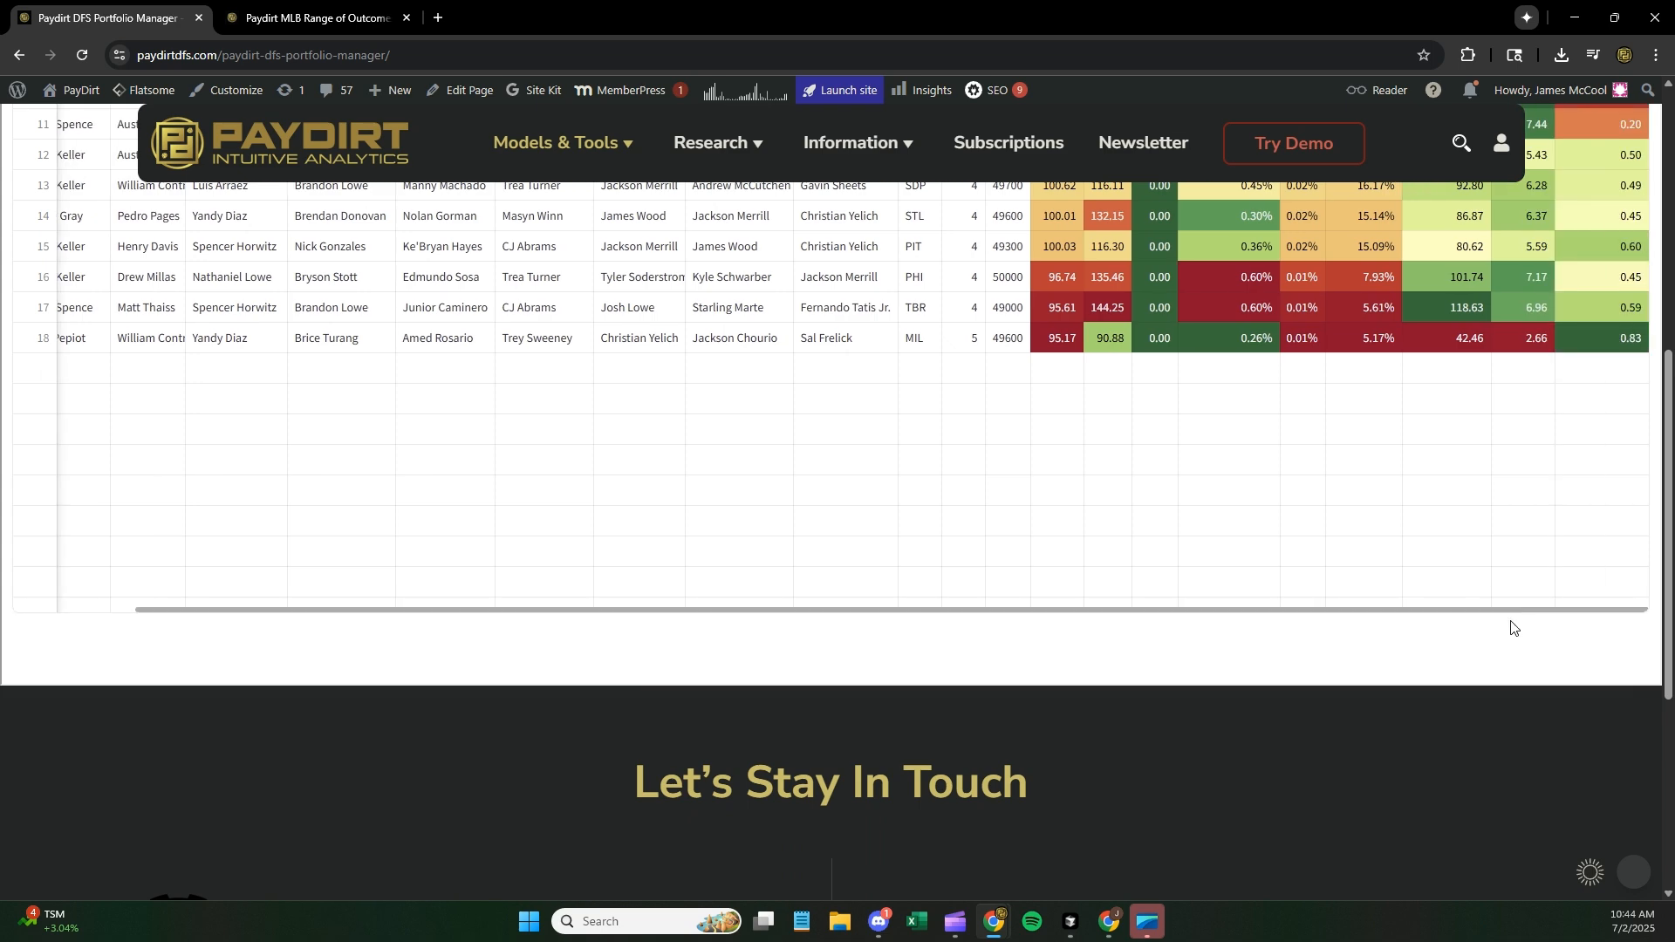
pyautogui.scroll(5, 1526, 668)
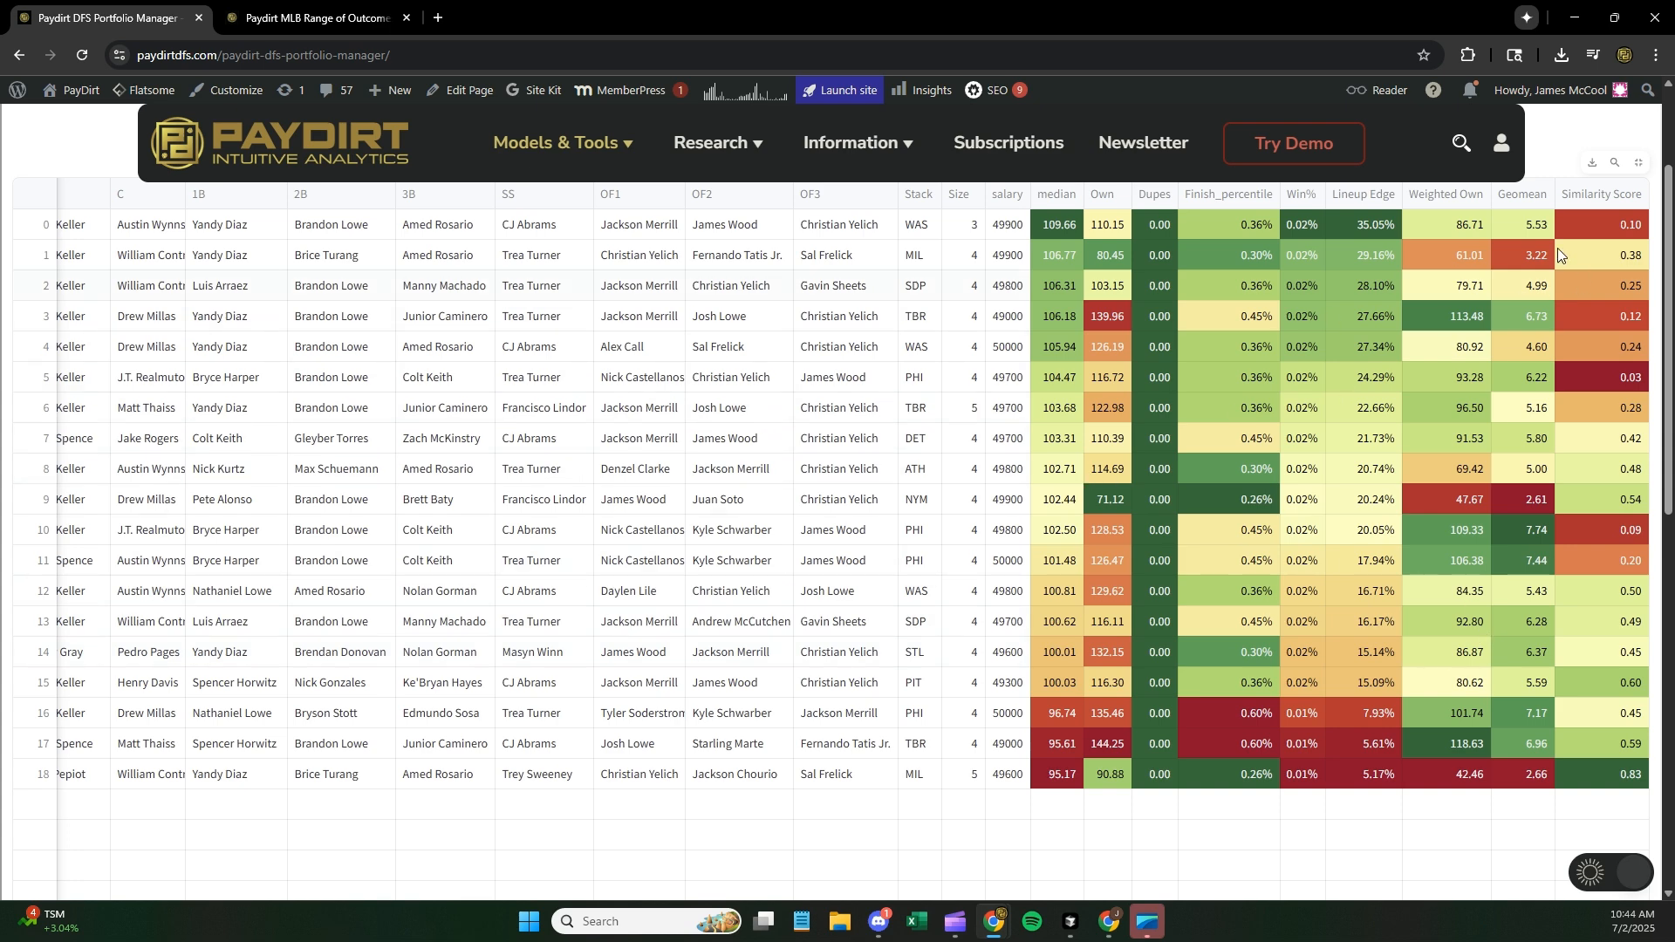
pyautogui.click(1640, 163)
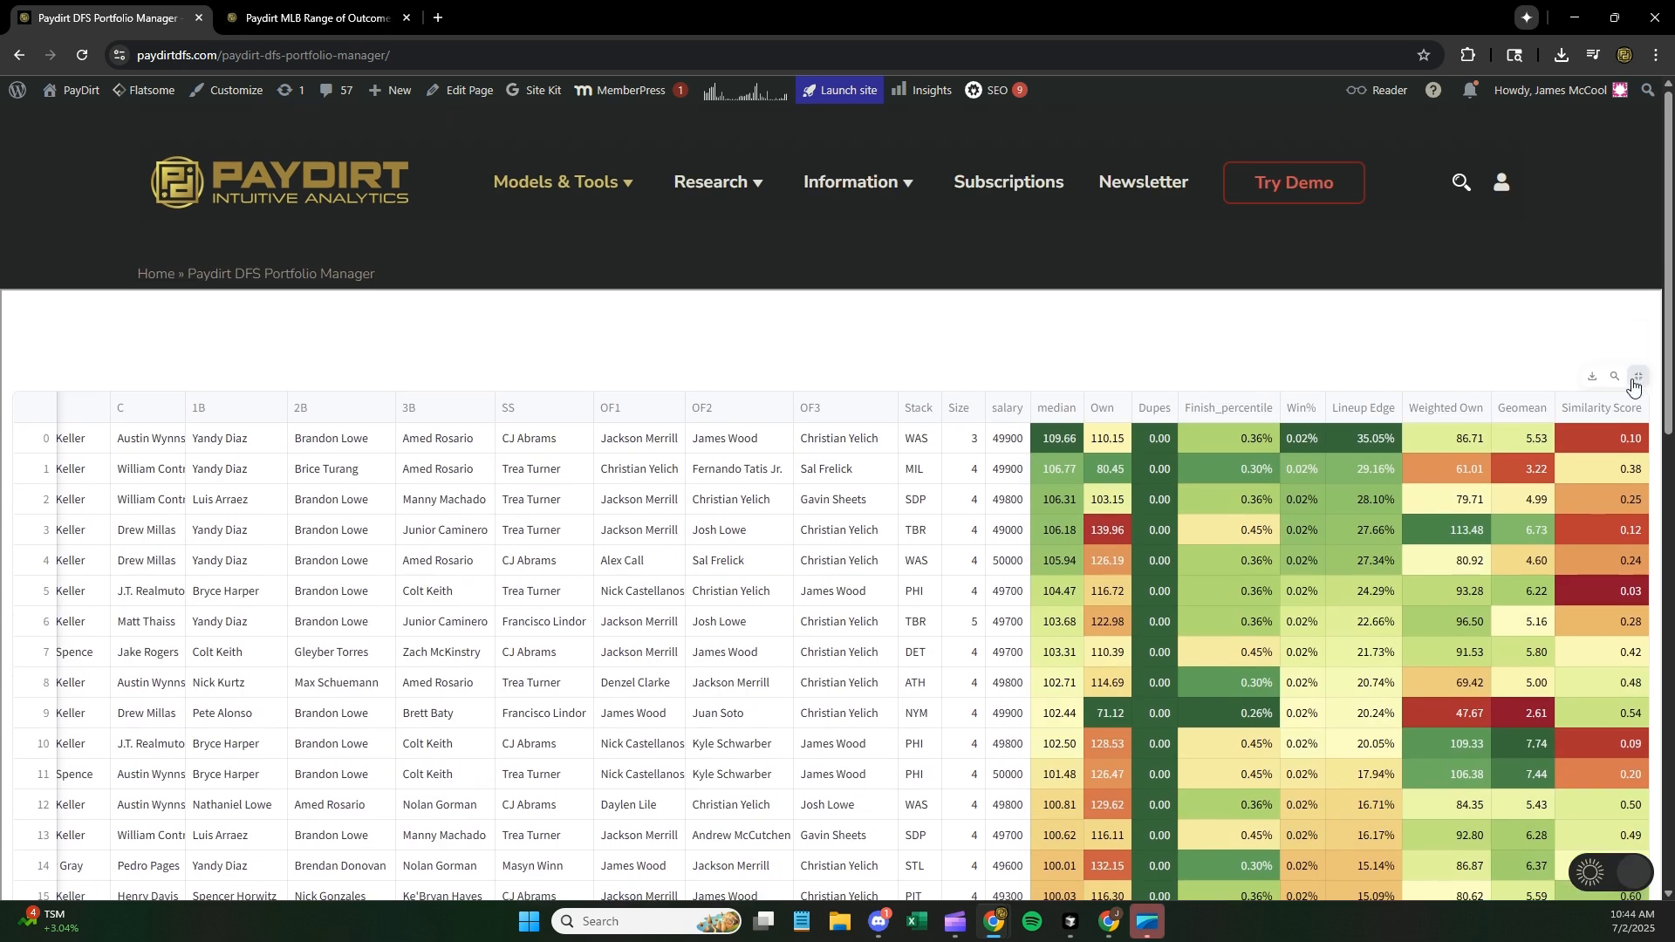
# - Review the available preset options without changing the Volatility (Heavy Lineup Edge) selection
pyautogui.scroll(-2, 1634, 471)
pyautogui.scroll(1, 1630, 468)
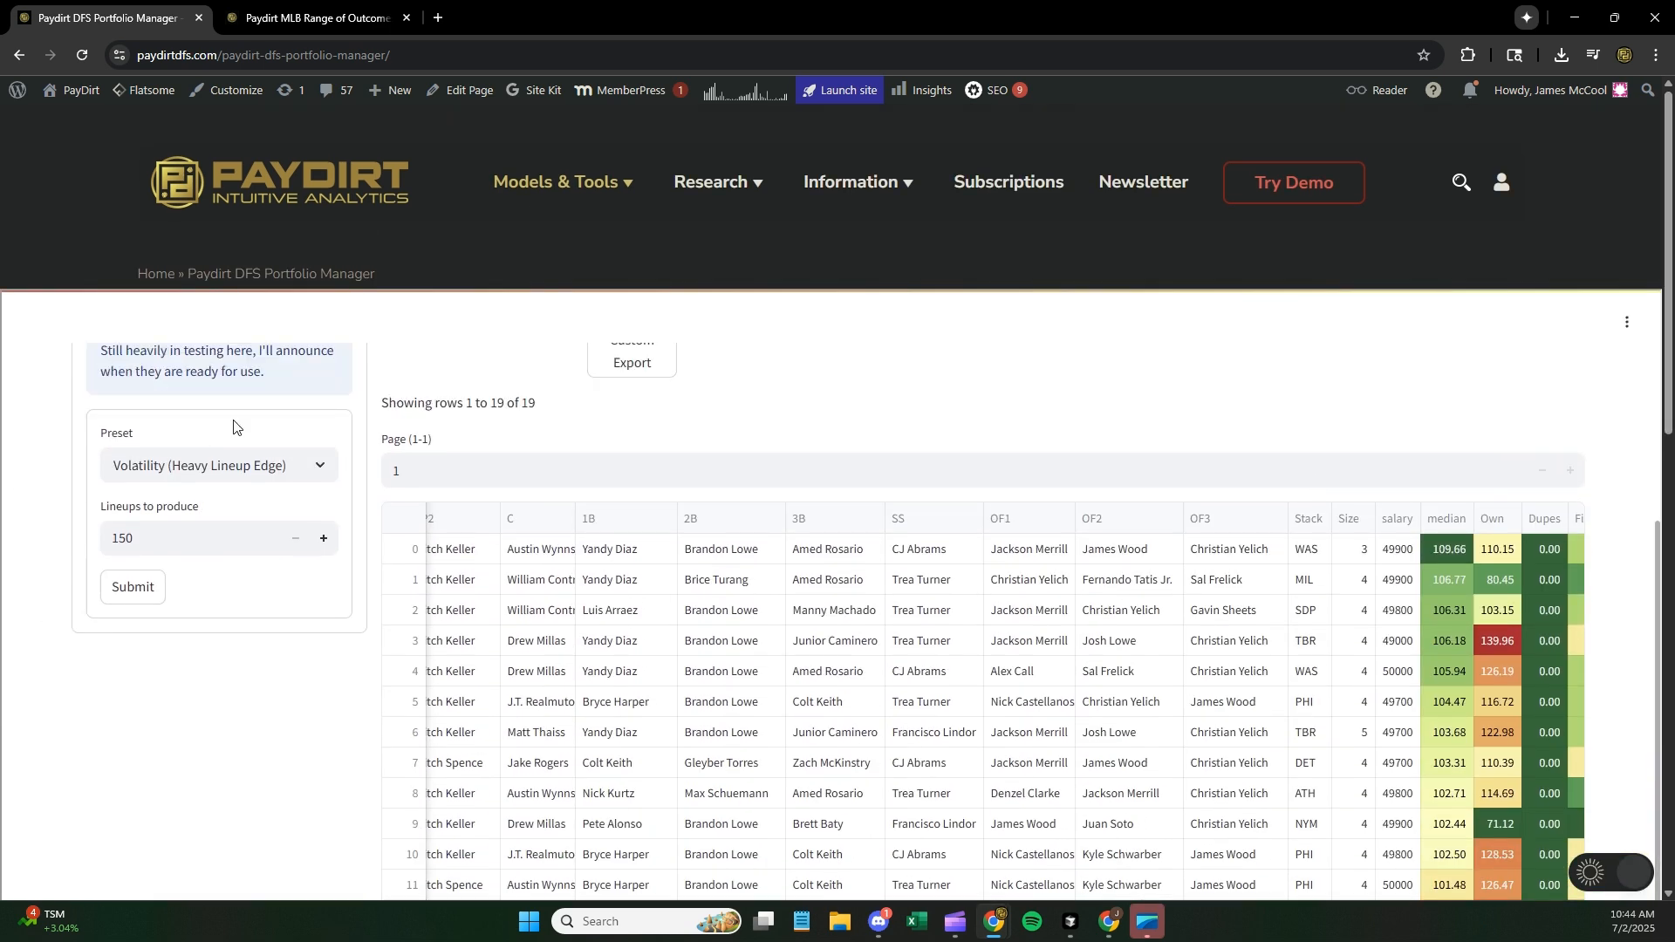
pyautogui.click(305, 467)
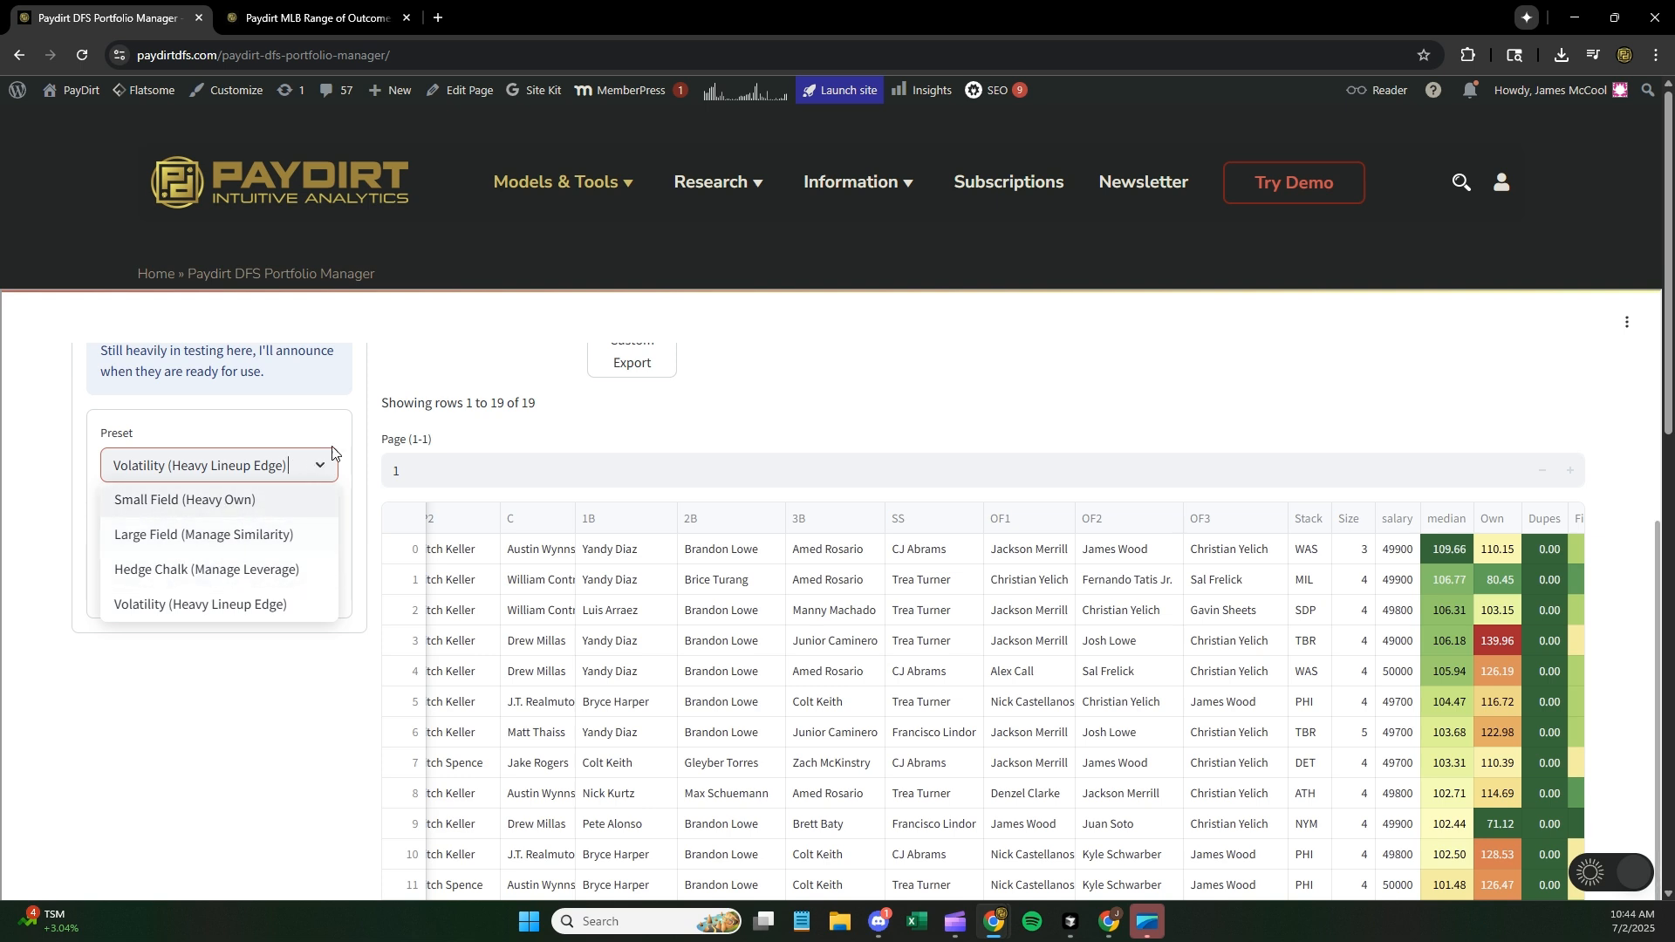
pyautogui.click(360, 420)
# - Reset the portfolio to discard the Volatility selection and restore the full set of lineups
pyautogui.scroll(4, 366, 447)
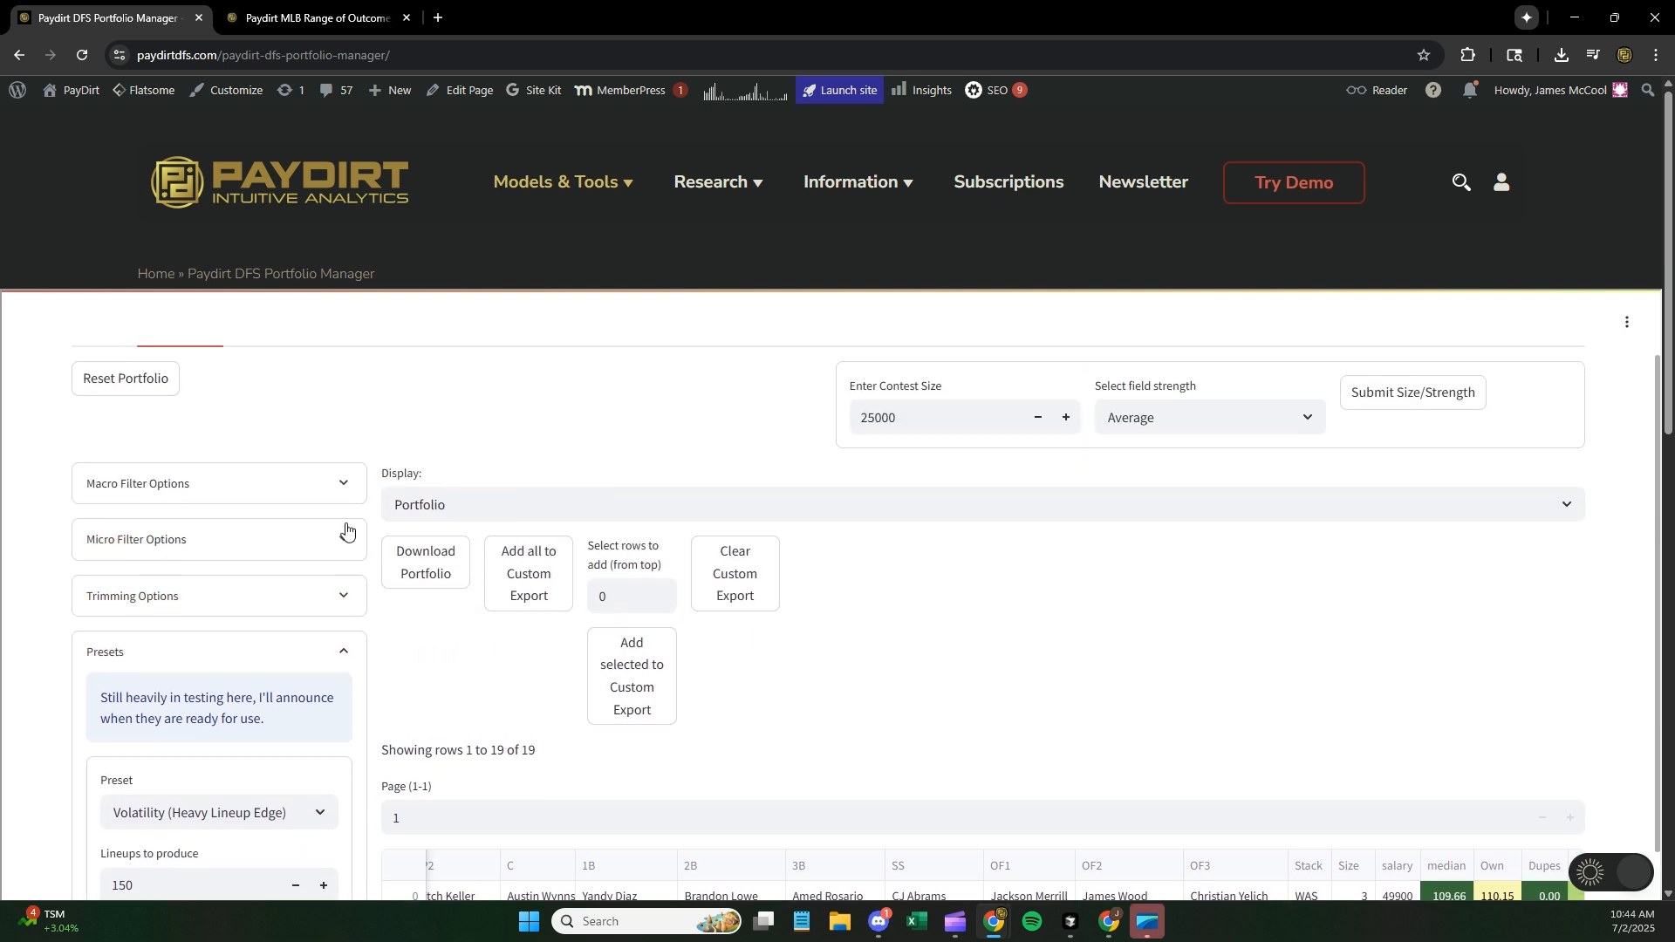
pyautogui.click(148, 391)
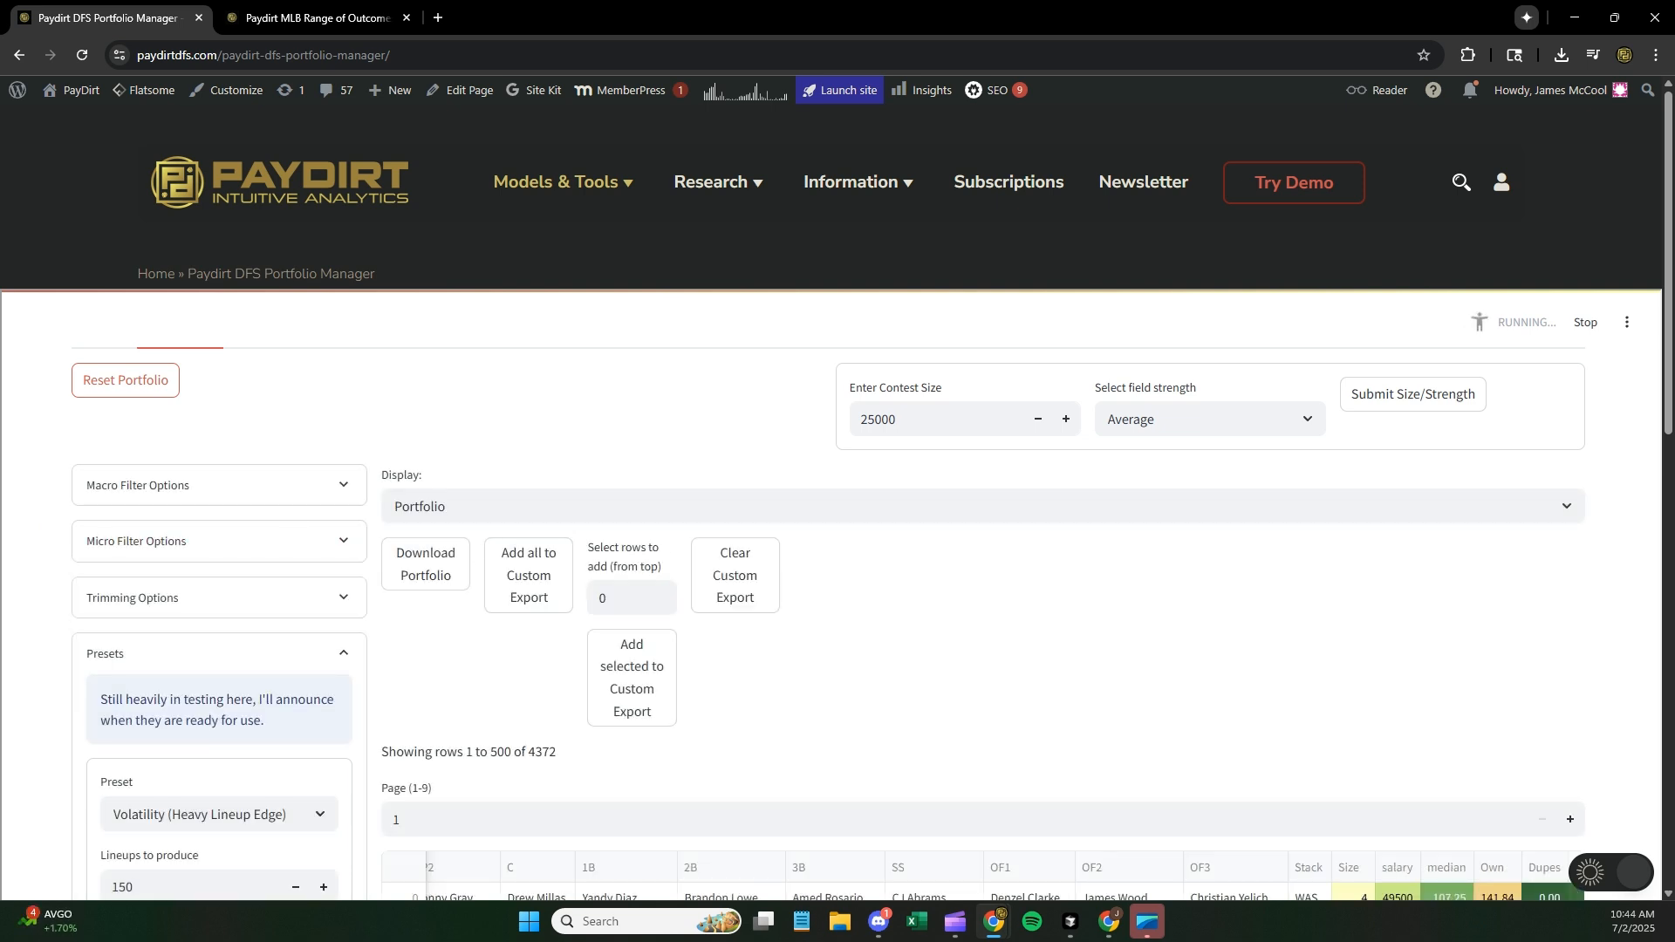
pyautogui.scroll(-2, 75, 790)
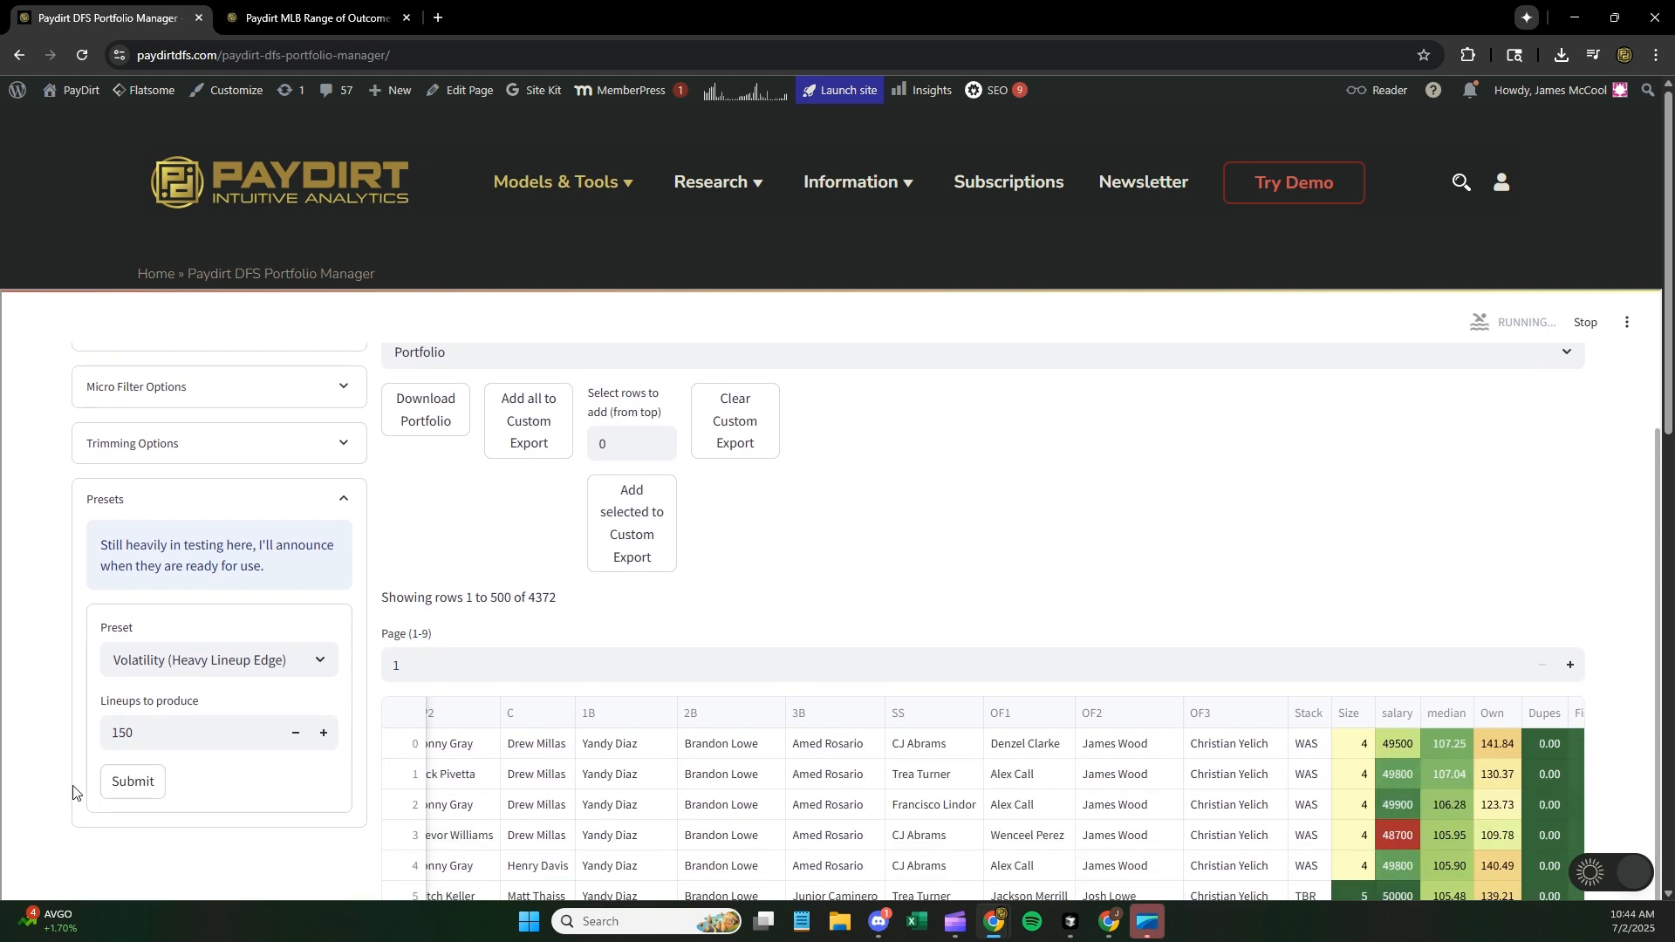